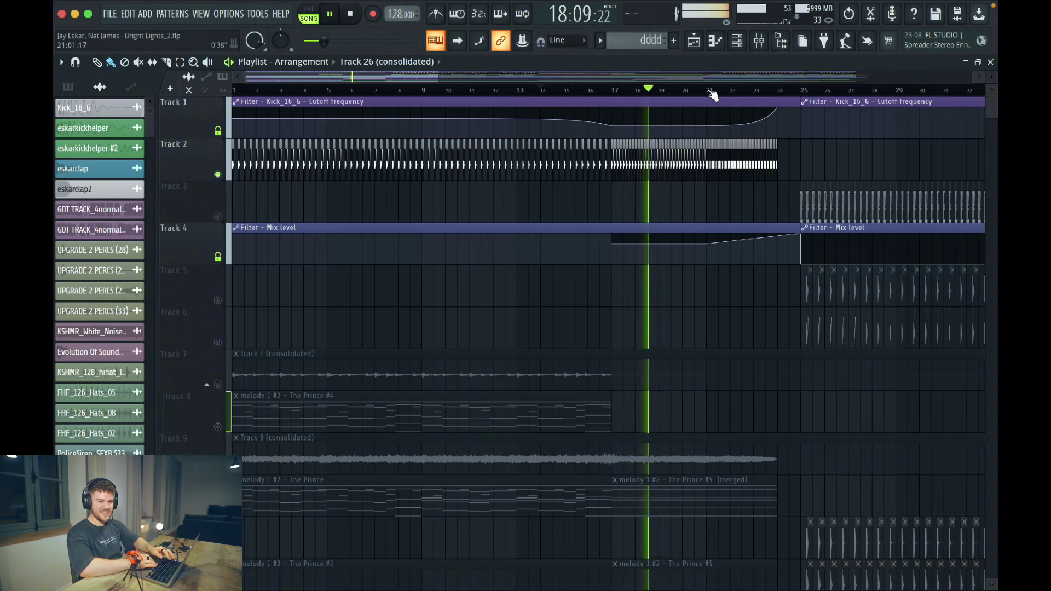
- Play the kick build-up on Track 2 from bar 21 to hear its filter automation
key(space)
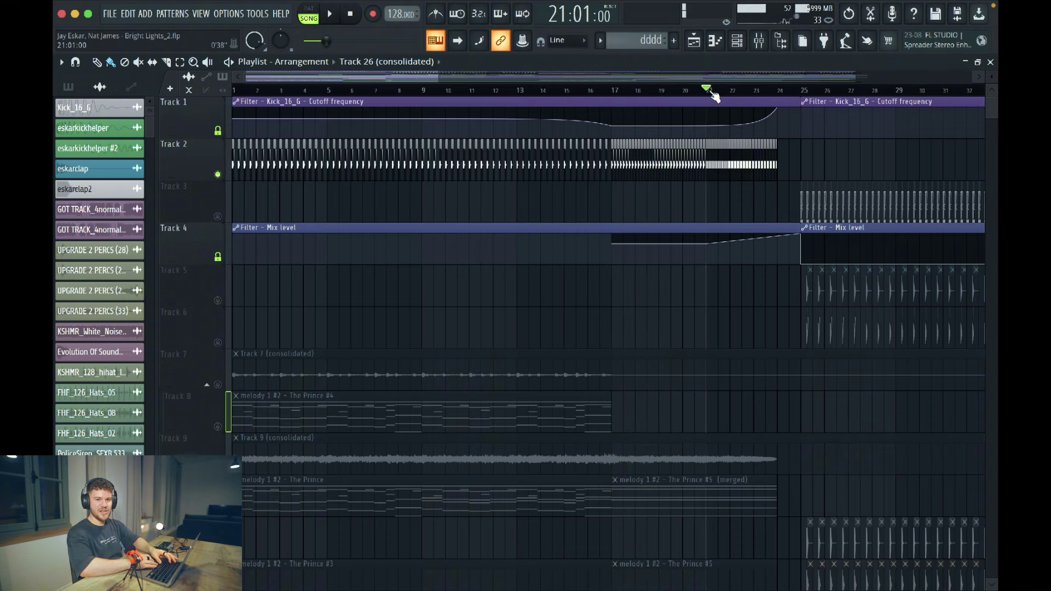
scroll(513, 205, down, 2)
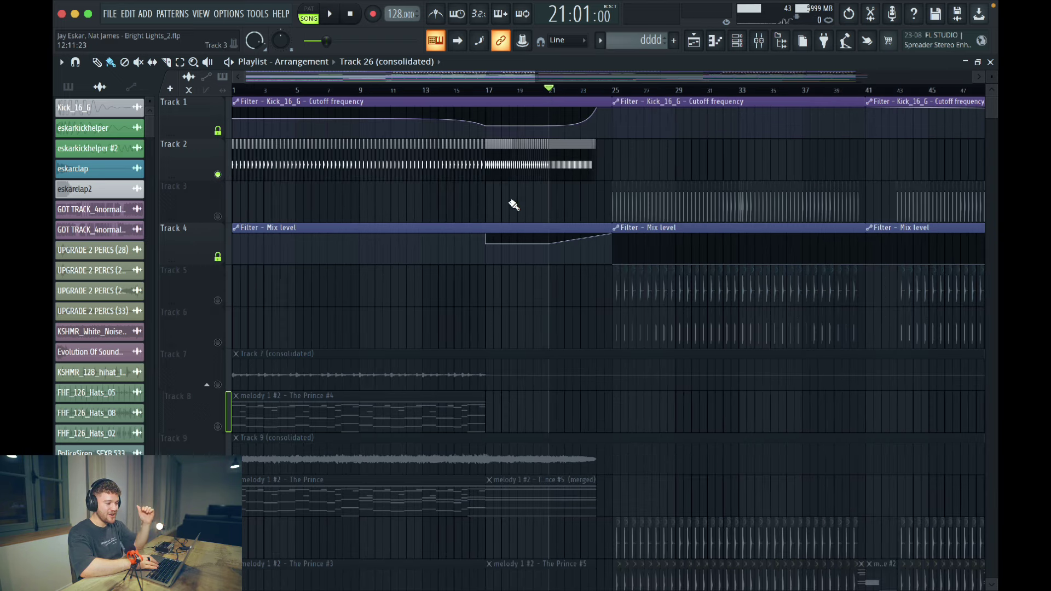
key(space)
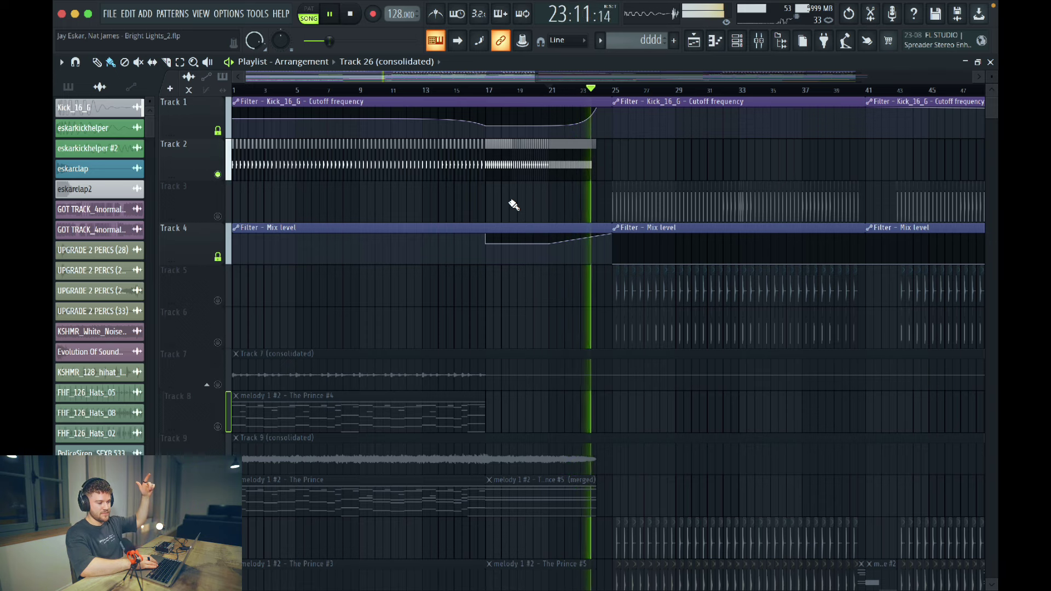
key(space)
scroll(386, 228, up, 1)
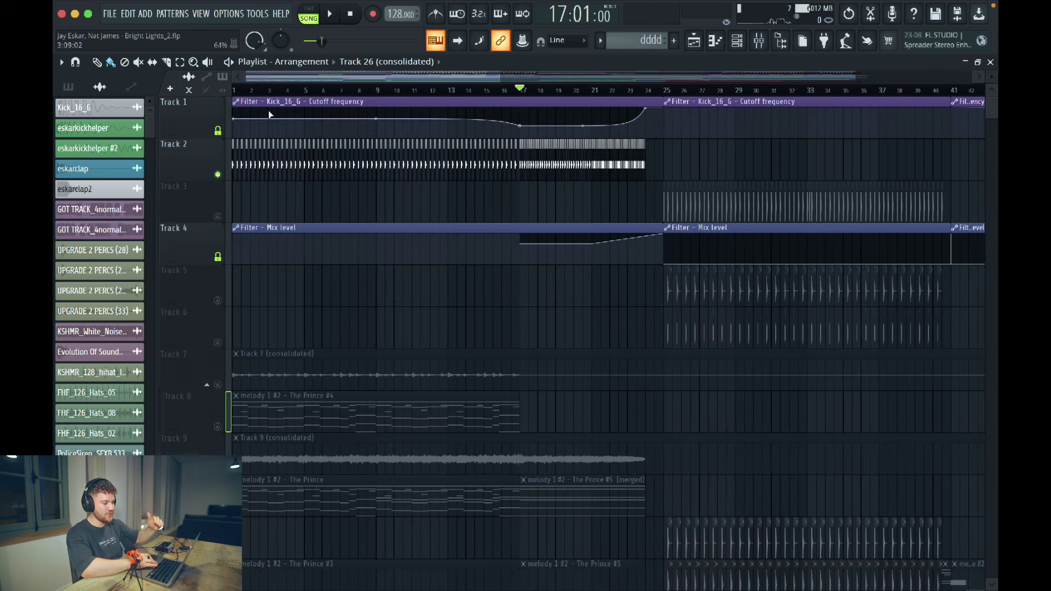
- Unmute the percussion loop on Track 37 and play it with the kick from bar 1
scroll(284, 284, up, 2)
scroll(283, 285, down, 5)
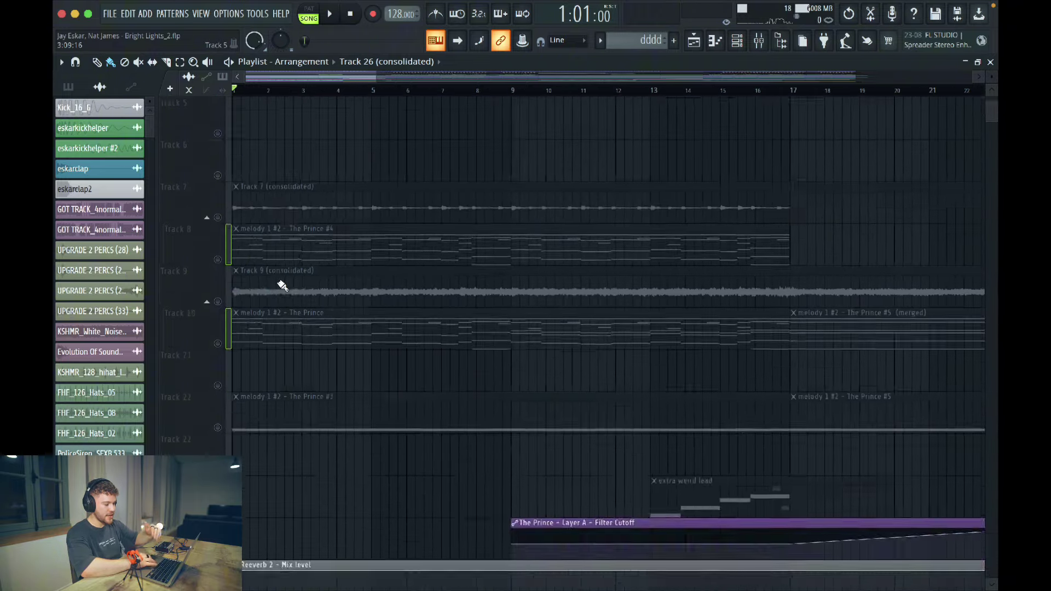
scroll(283, 285, down, 5)
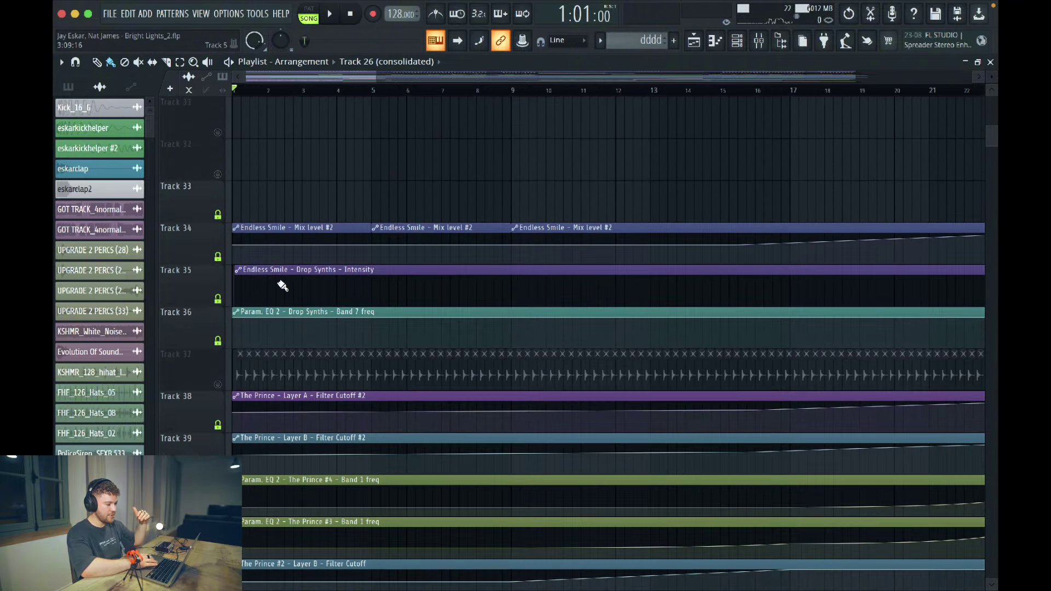
click(217, 385)
key(space)
scroll(383, 373, down, 1)
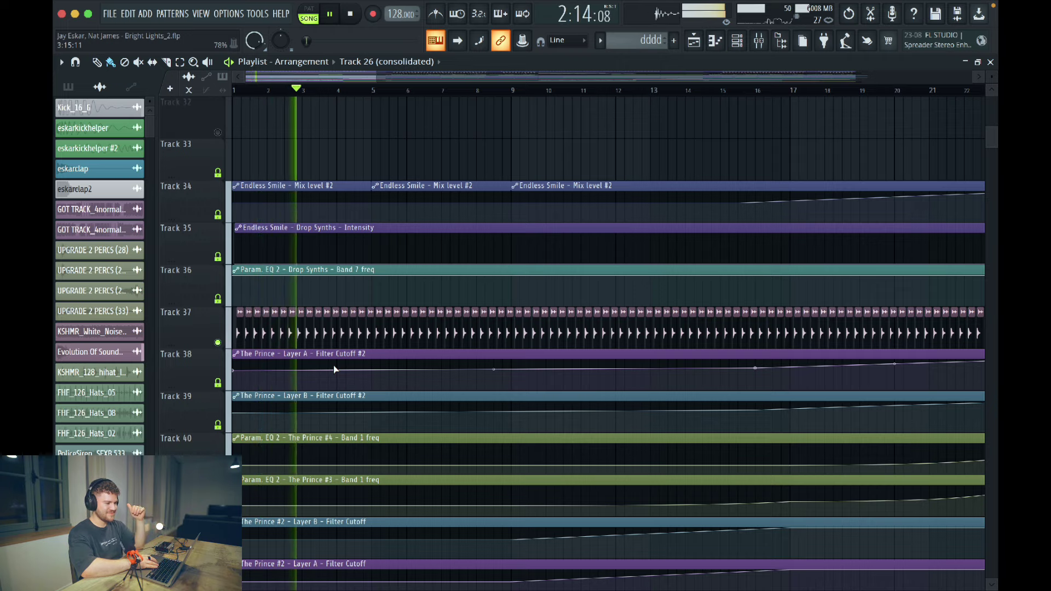
key(space)
- Unmute the KSHMR hi-hat loop on Track 45 and play the arrangement from bar 1
scroll(334, 415, up, 5)
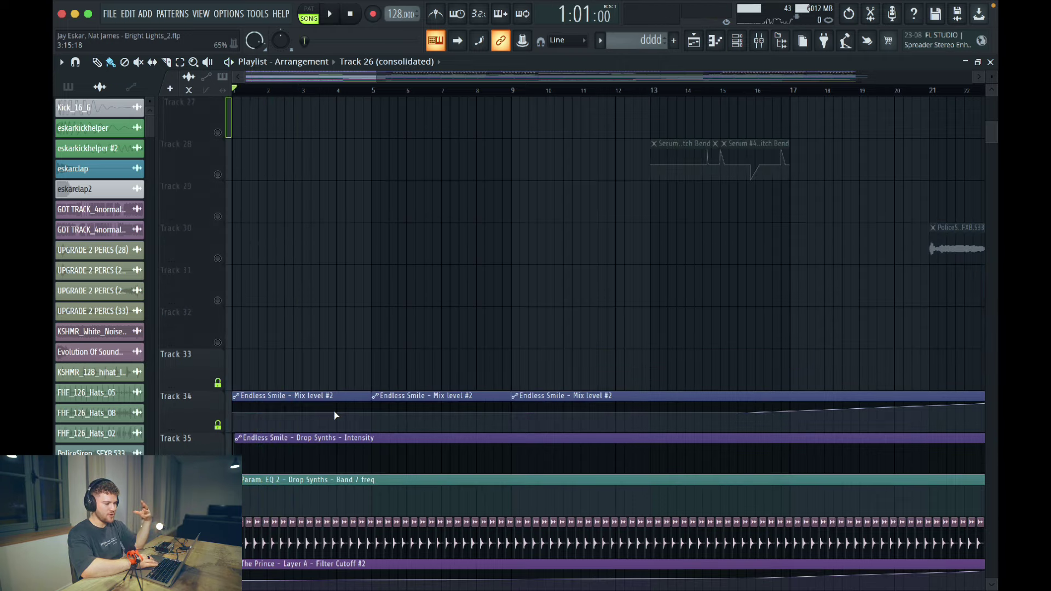
scroll(335, 416, up, 16)
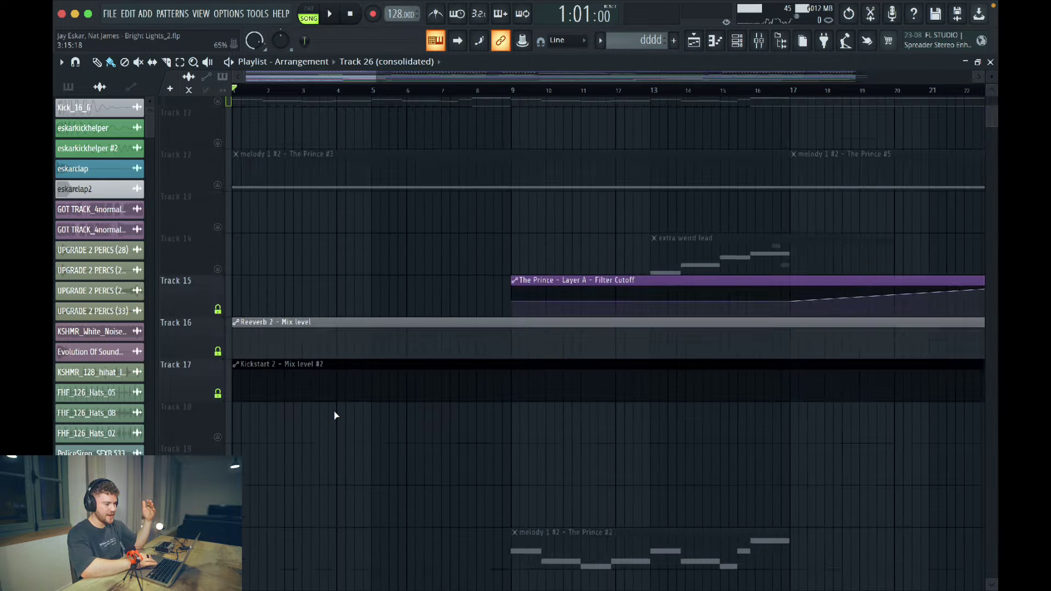
scroll(336, 416, up, 9)
scroll(334, 411, down, 20)
key(space)
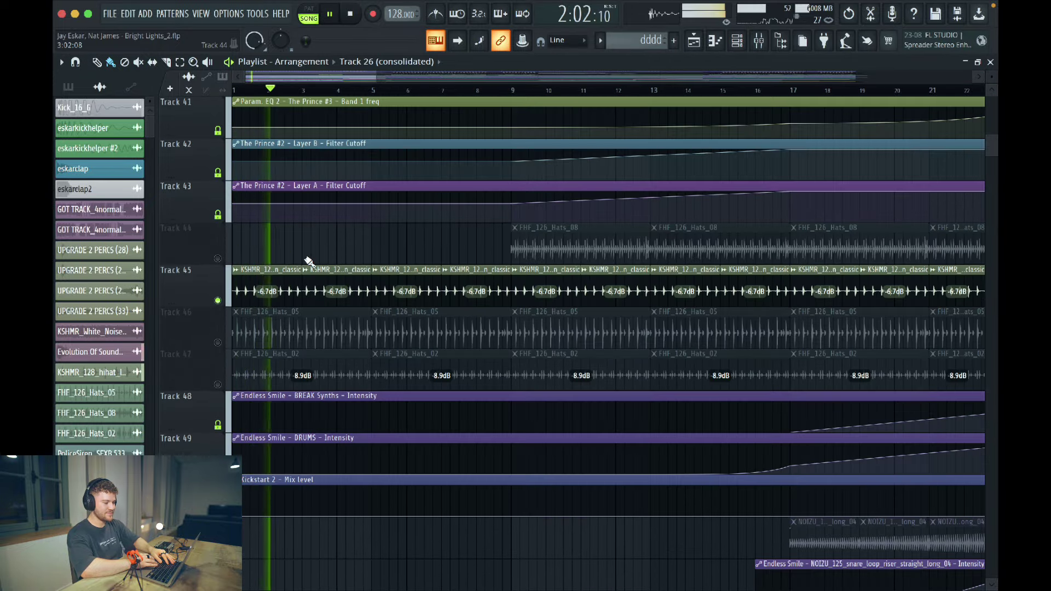
key(space)
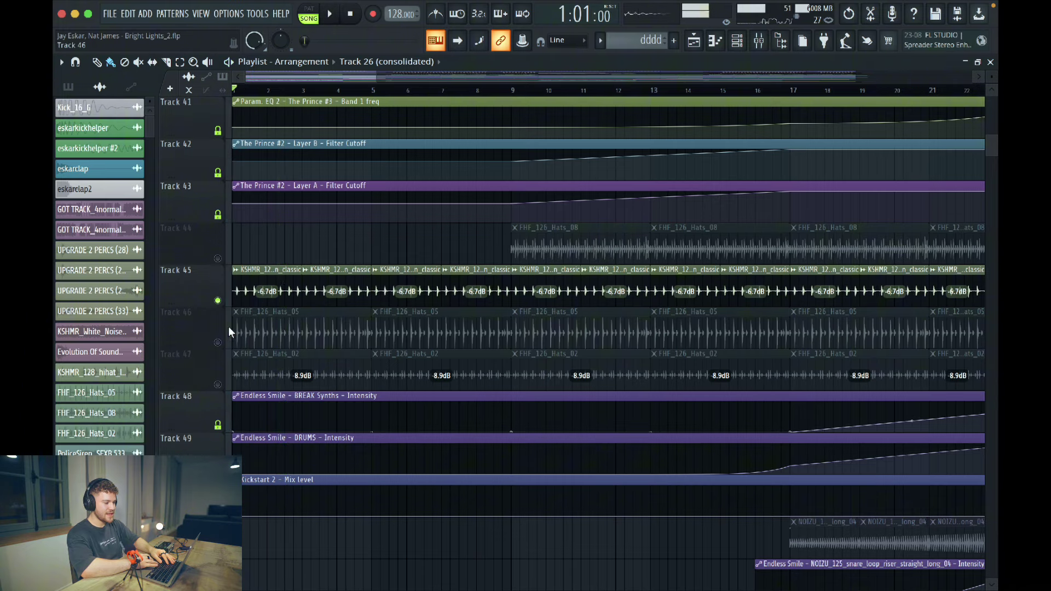
- Unmute FHF_126_Hats_05 on Track 46 and play the layered drums from bar 1
click(217, 342)
key(space)
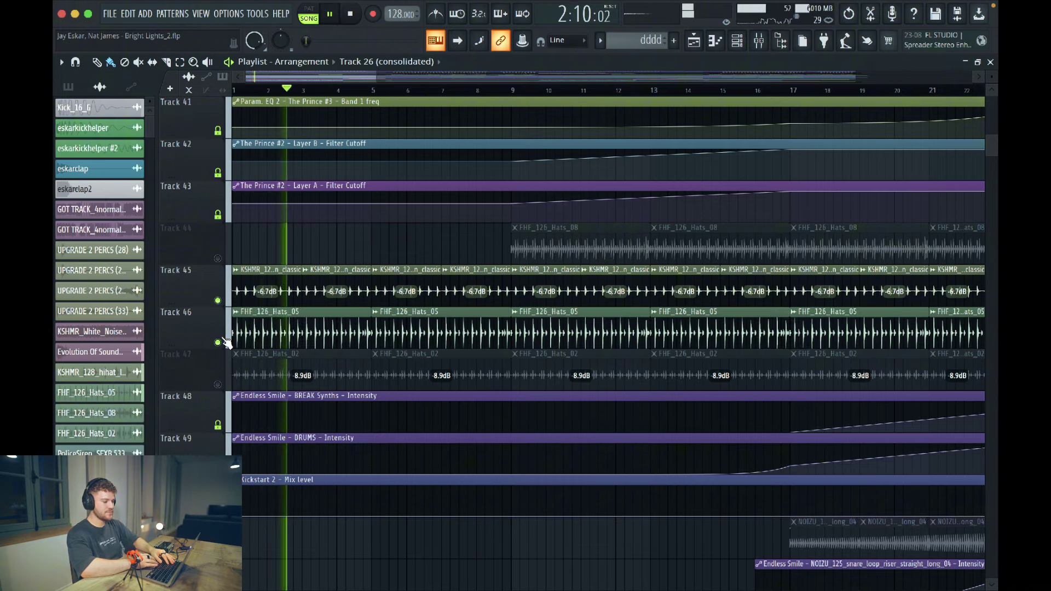
key(space)
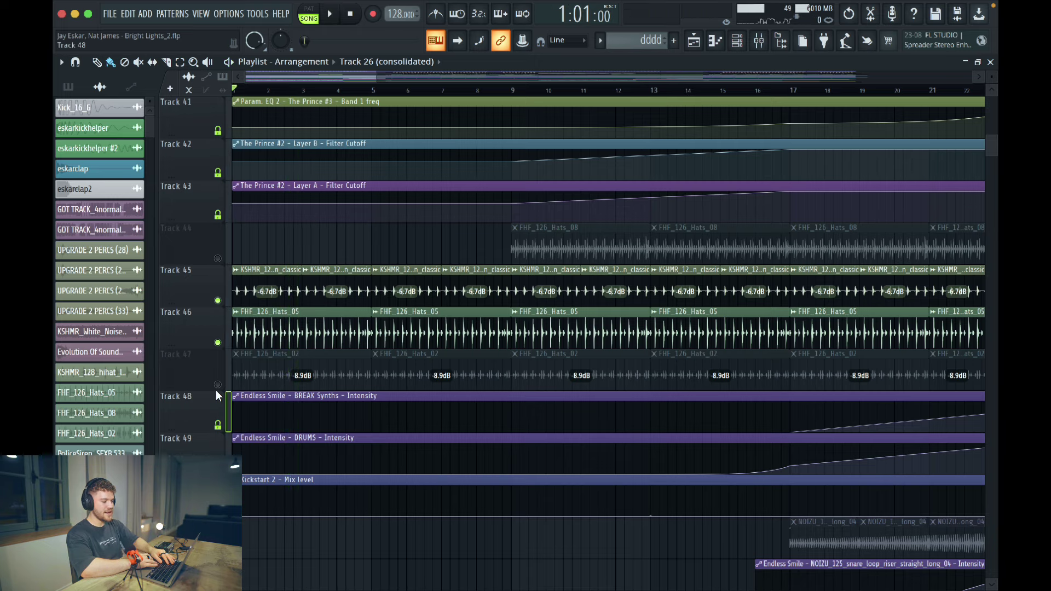
- Unmute FHF_126_Hats_02 on Track 47 and play the drums from bar 1, briefly viewing the mixer
click(217, 385)
key(space)
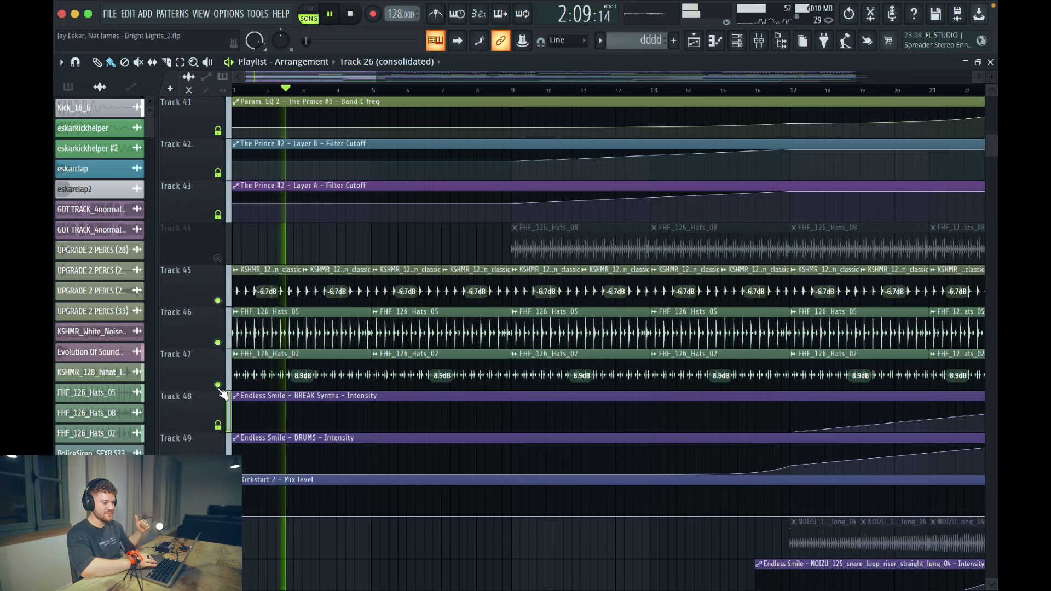
key(F9)
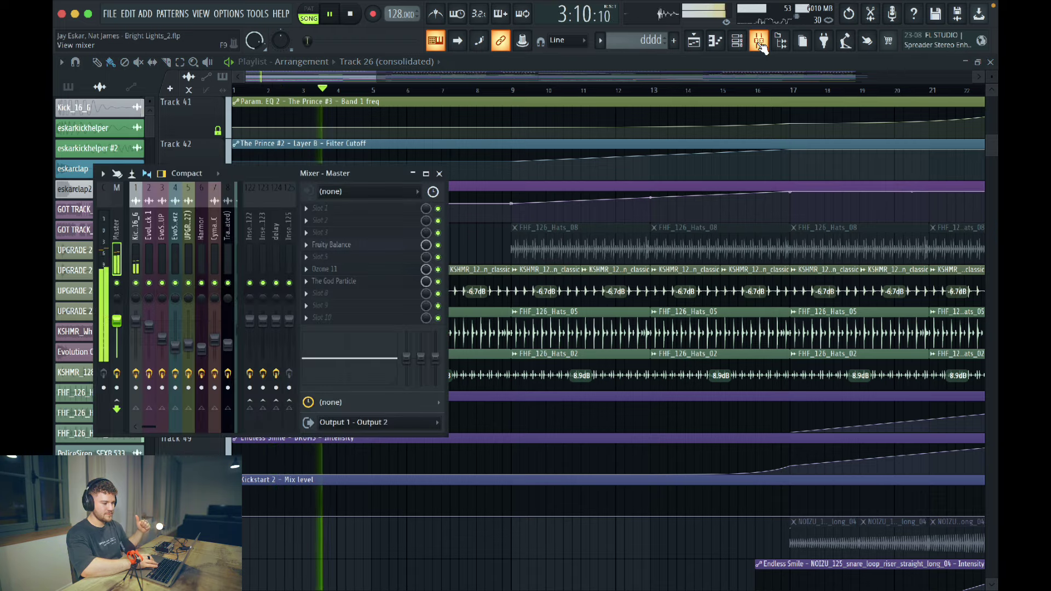
key(F9)
key(space)
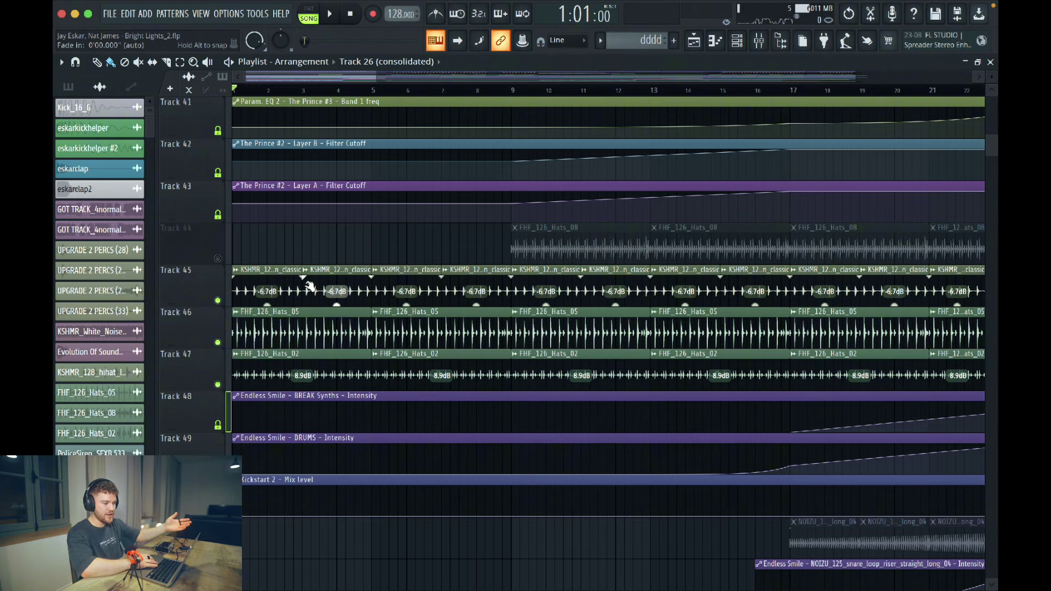
- Unmute FHF_126_Hats_08 on Track 44 and play from bar 9, comparing the drums with and without that layer
click(218, 258)
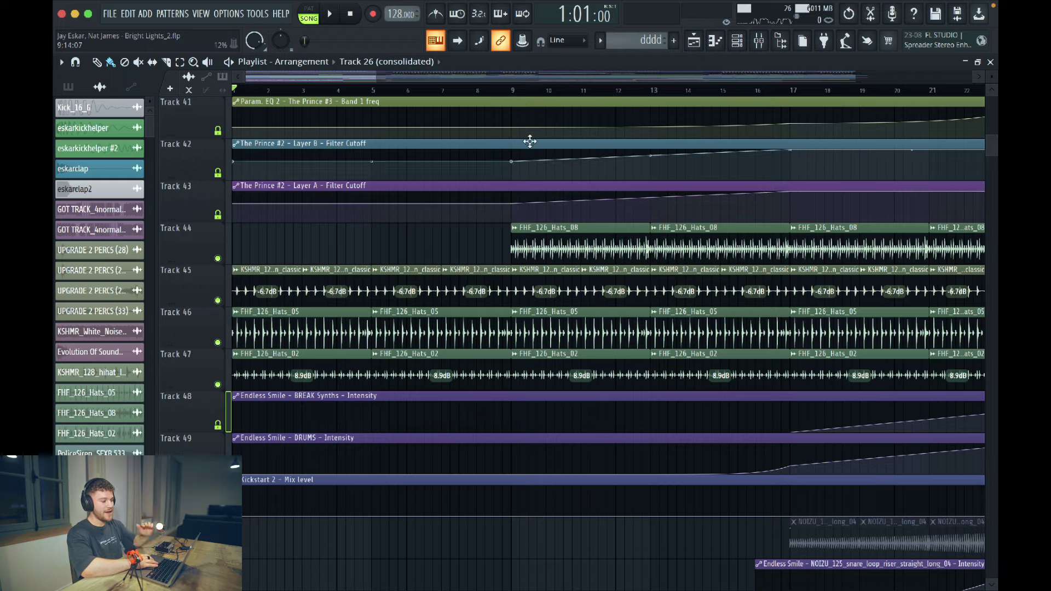
scroll(539, 287, down, 5)
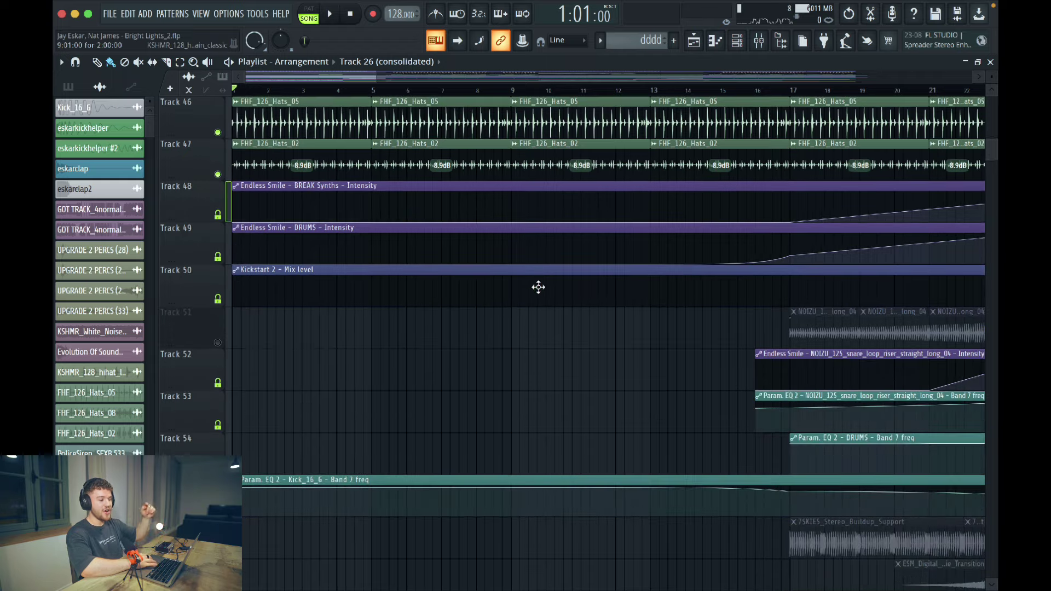
scroll(542, 219, up, 3)
key(space)
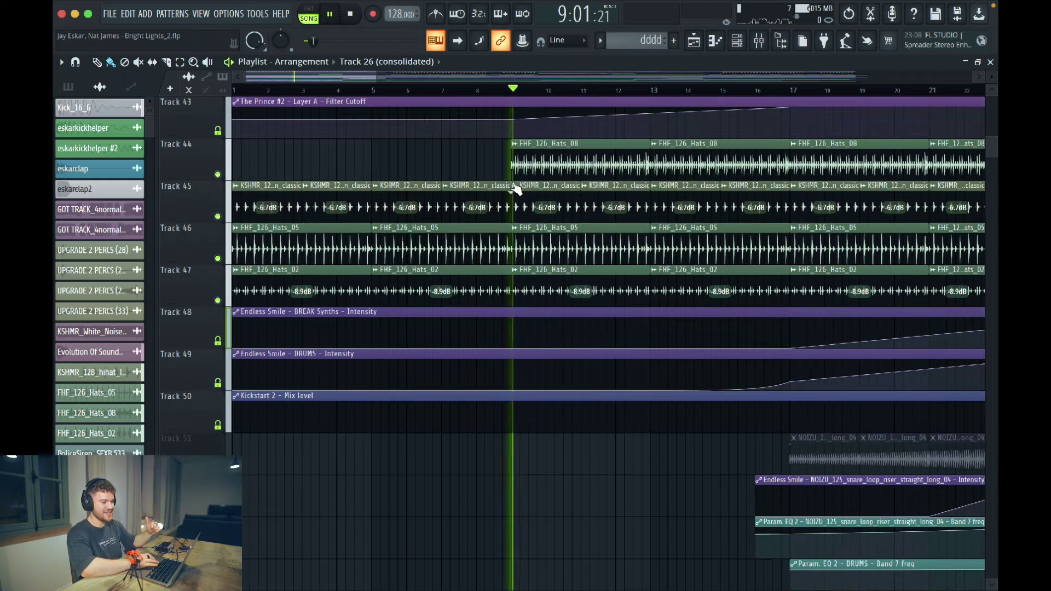
scroll(290, 163, down, 4)
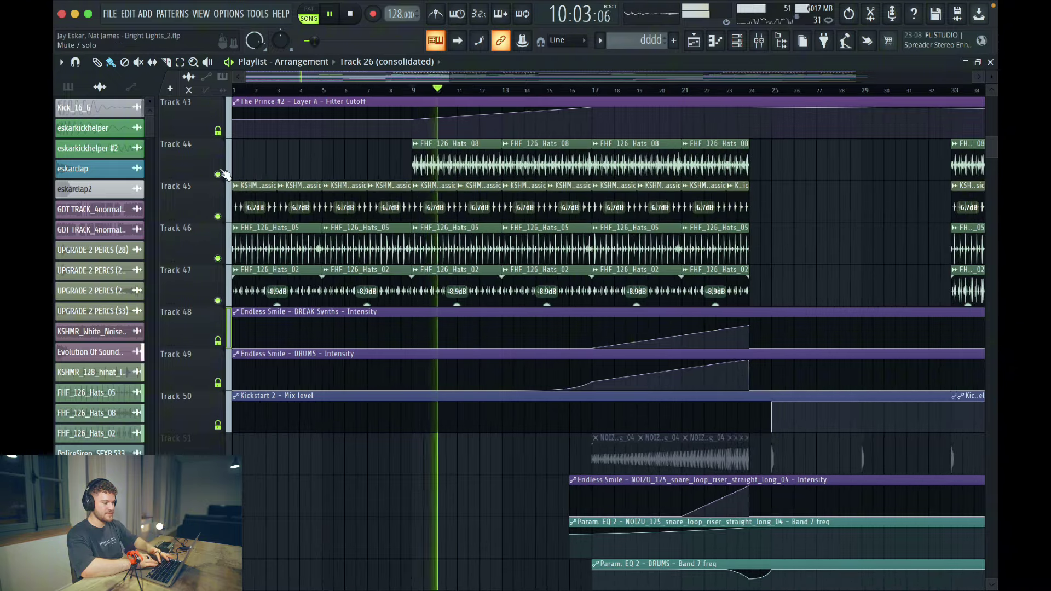
click(219, 175)
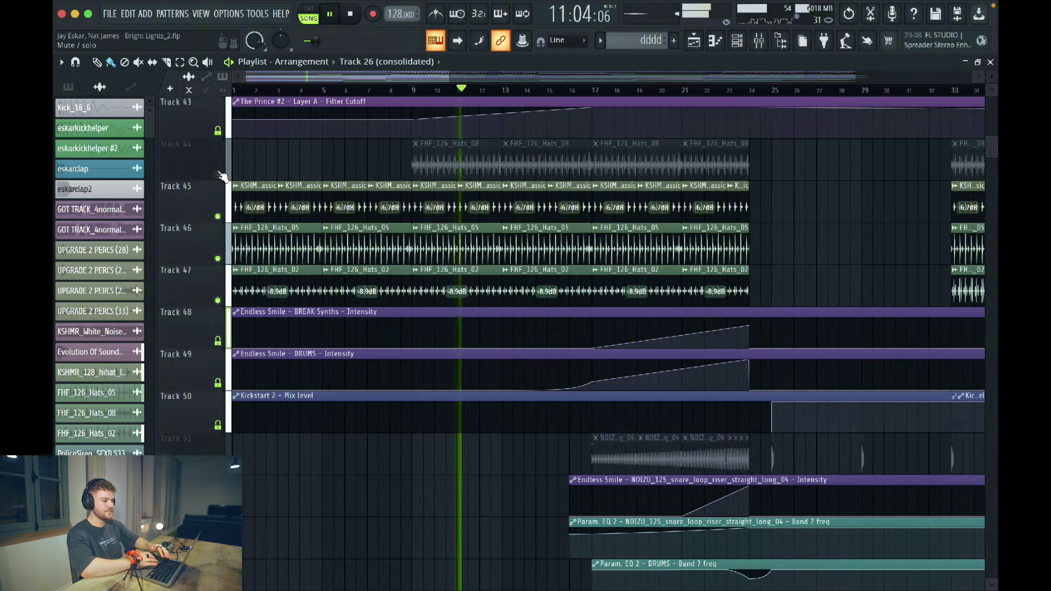
click(218, 174)
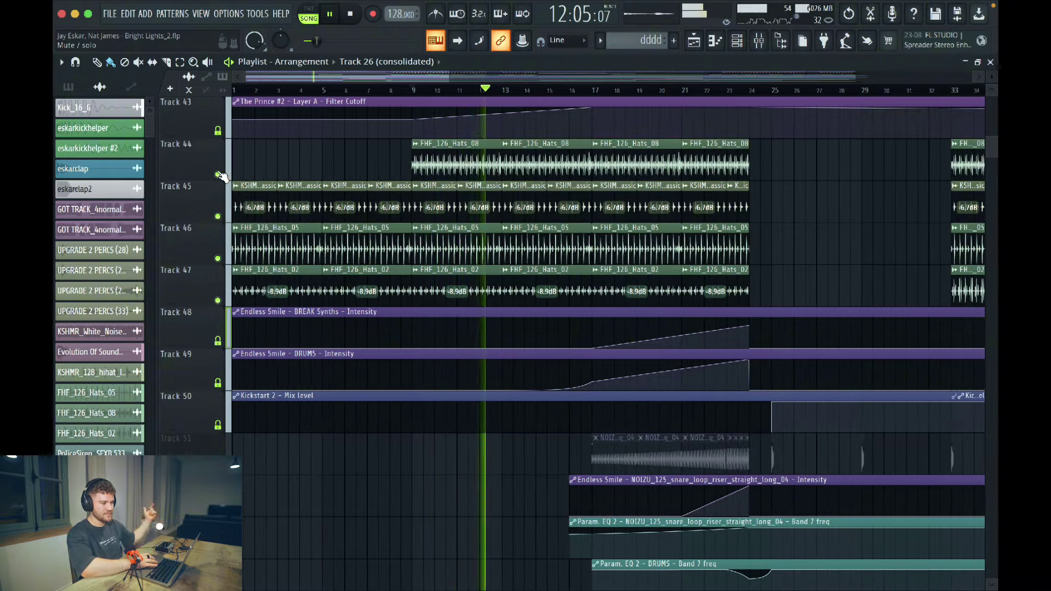
- Examine the hi-hat channels in the mixer and the Fruity parametric EQ 2 curve on FHF_126_Hats_10 during playback
click(766, 43)
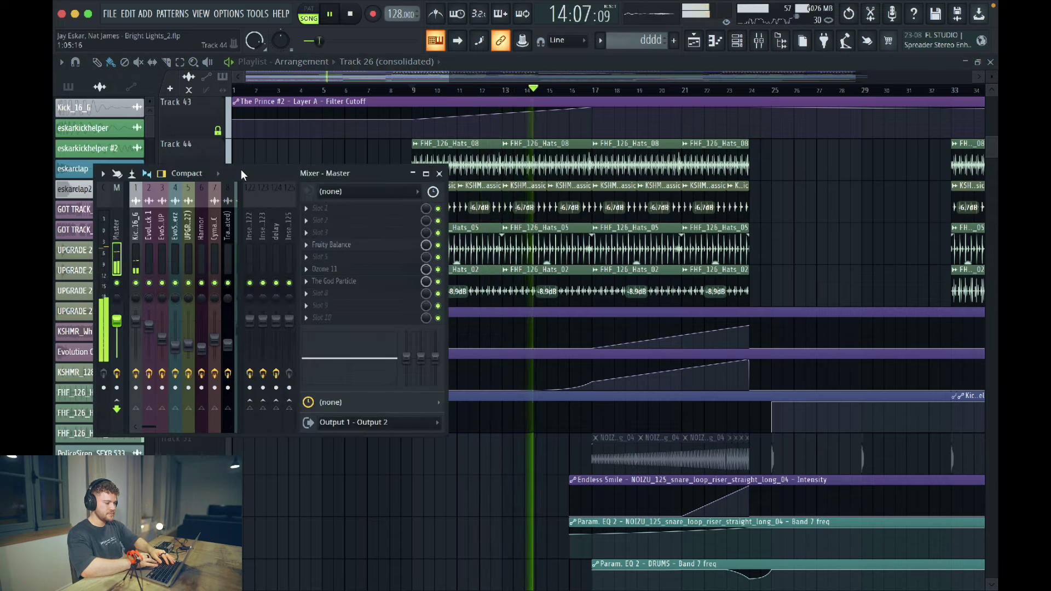
drag(237, 179, 395, 179)
key(space)
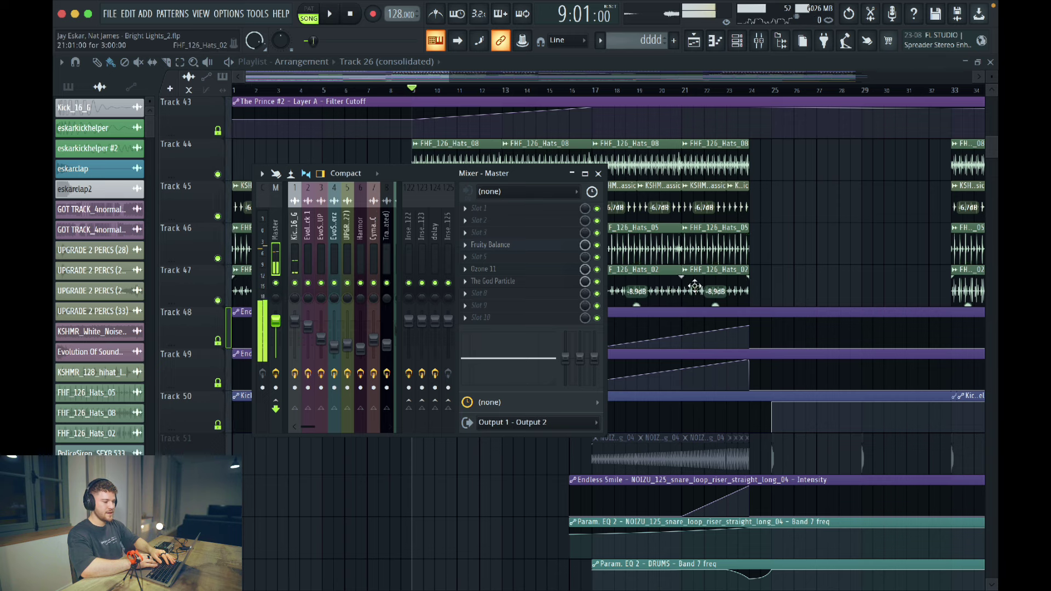
scroll(418, 241, down, 5)
click(476, 247)
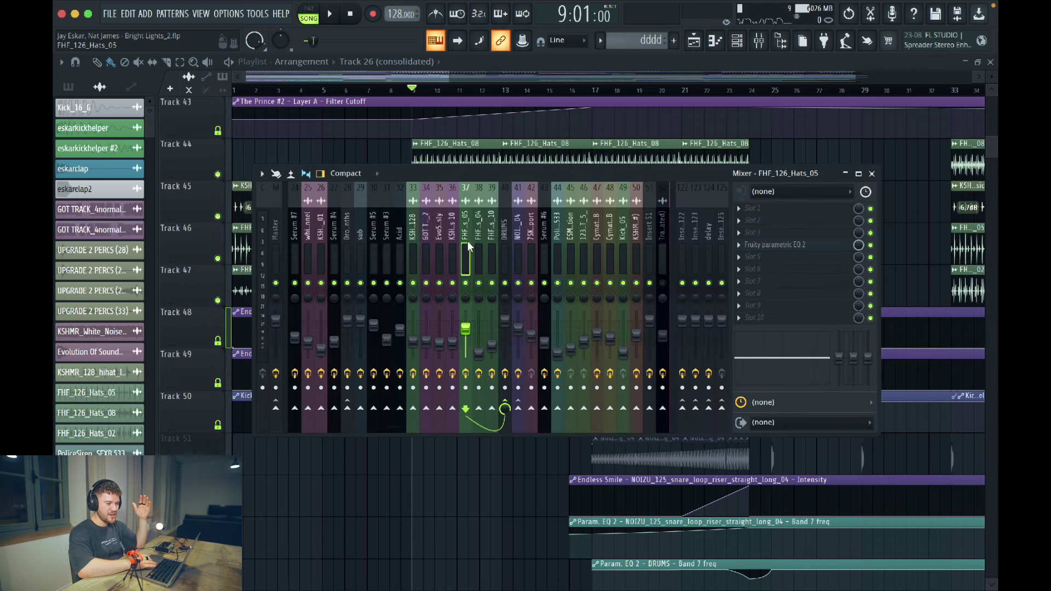
click(468, 241)
click(490, 239)
click(765, 208)
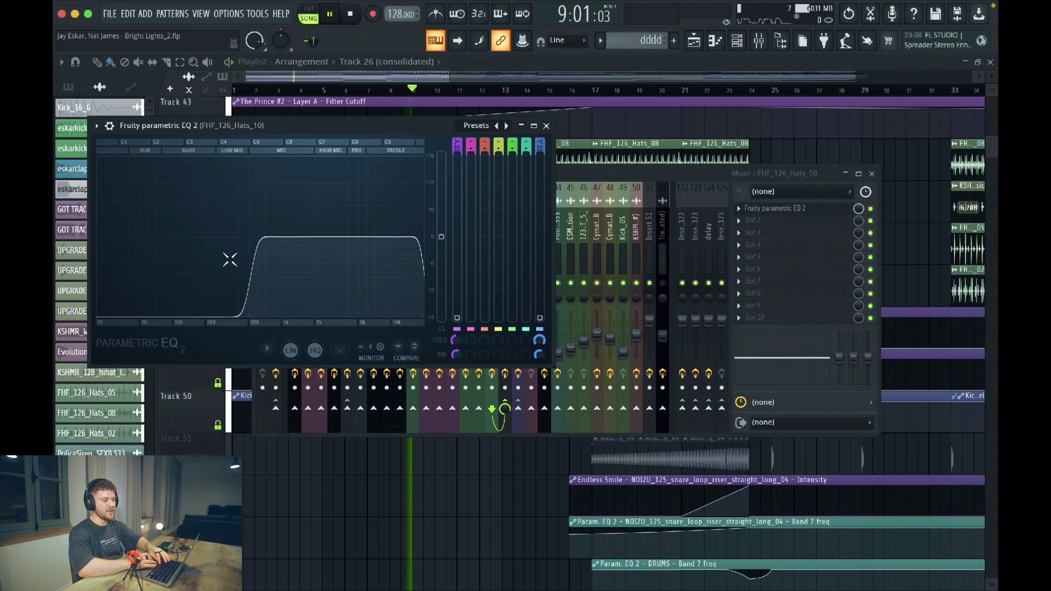
click(546, 126)
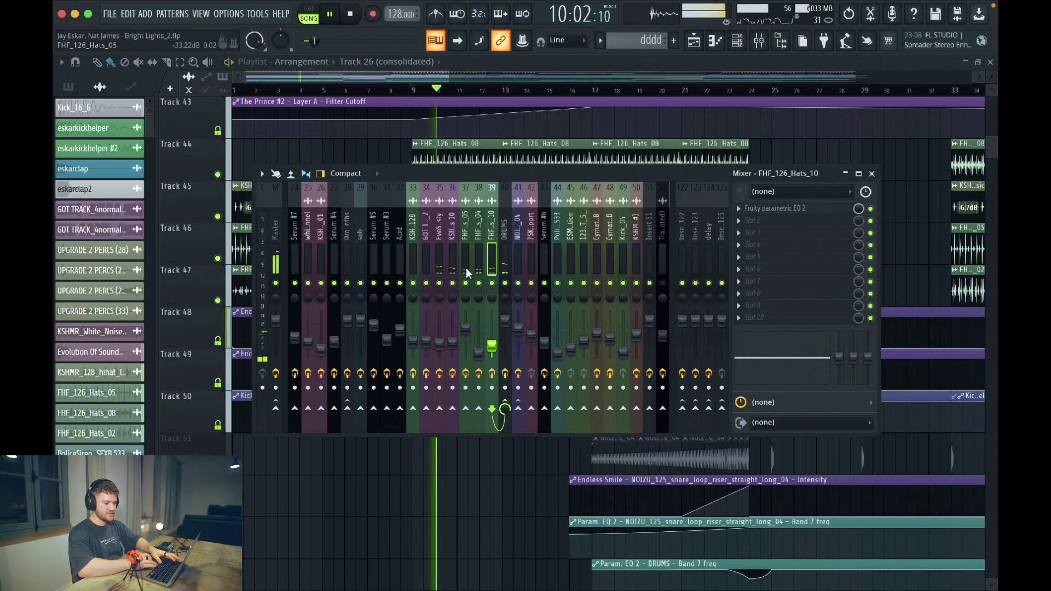
- Inspect the Fruity parametric EQ 2 and Endless Smile effects on the DRUMS mixer bus
click(506, 224)
key(space)
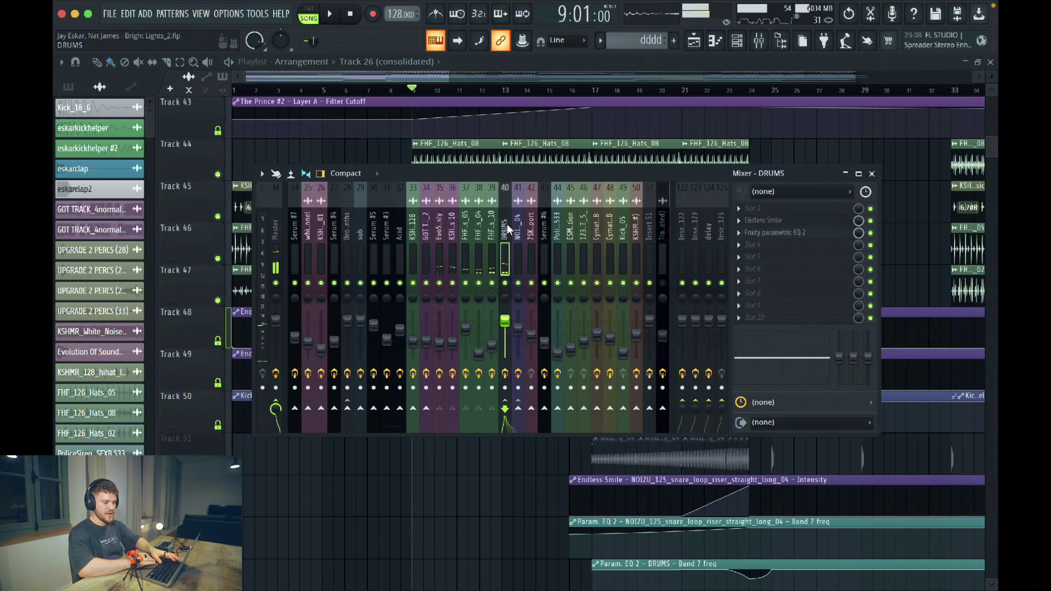
click(813, 239)
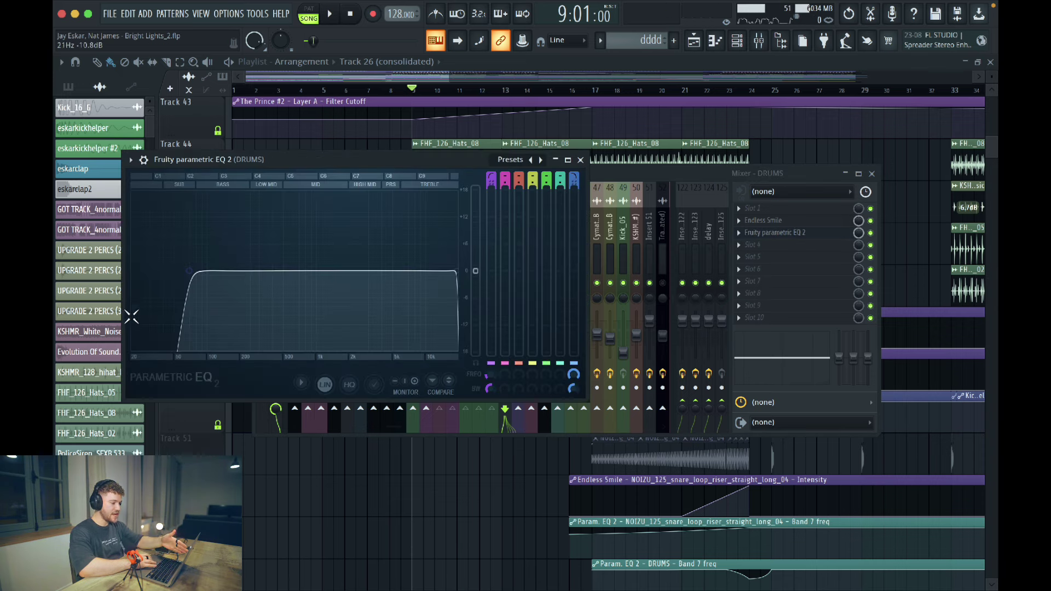
click(783, 221)
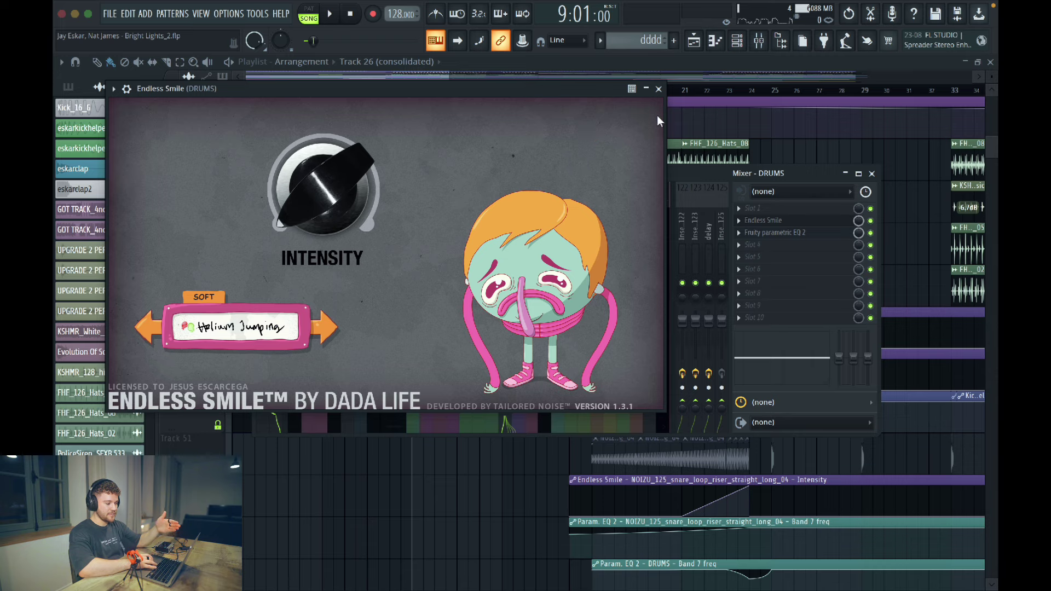
click(658, 89)
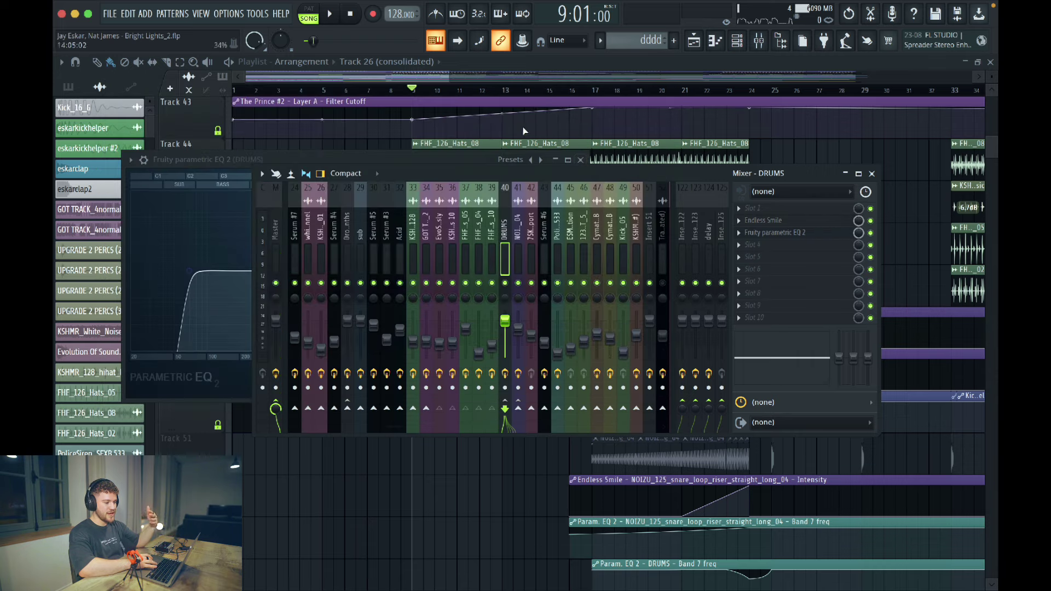
click(581, 160)
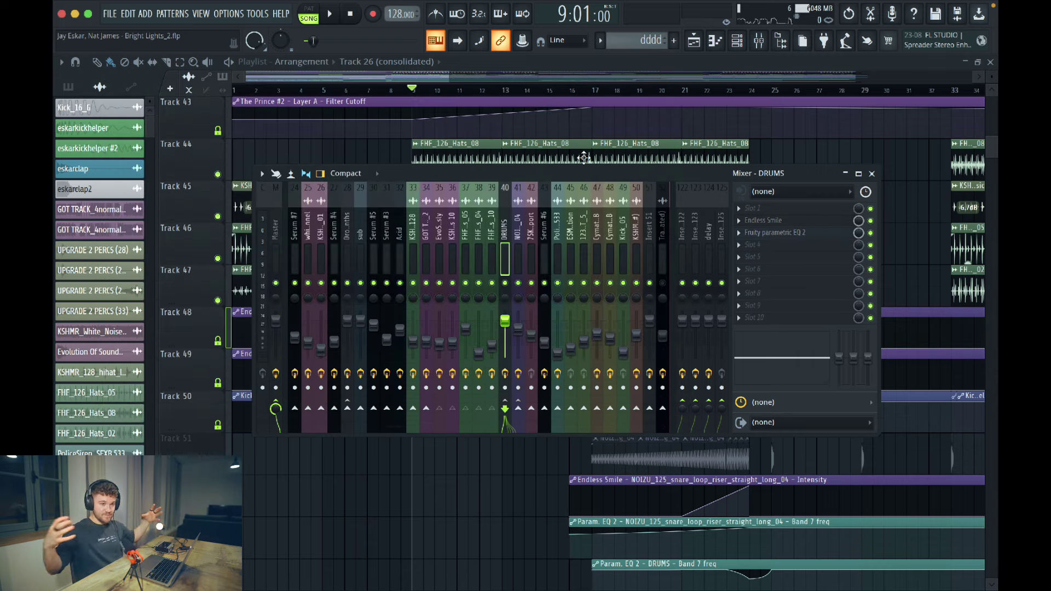
- Play the drum build-up from bar 17 and again from bar 21 to hear the Endless Smile intensity automation
click(592, 90)
key(space)
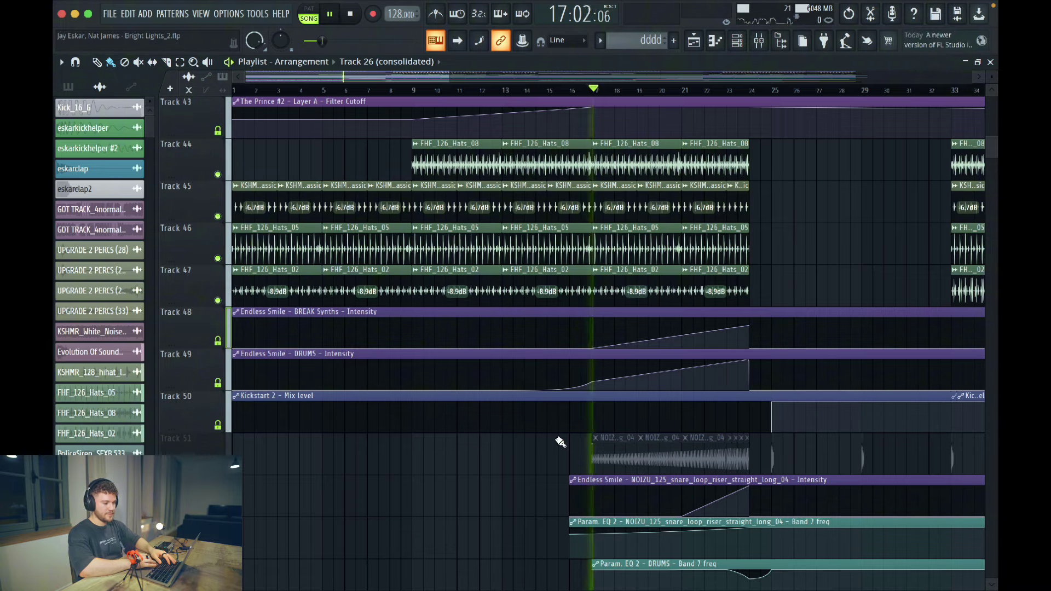
click(685, 90)
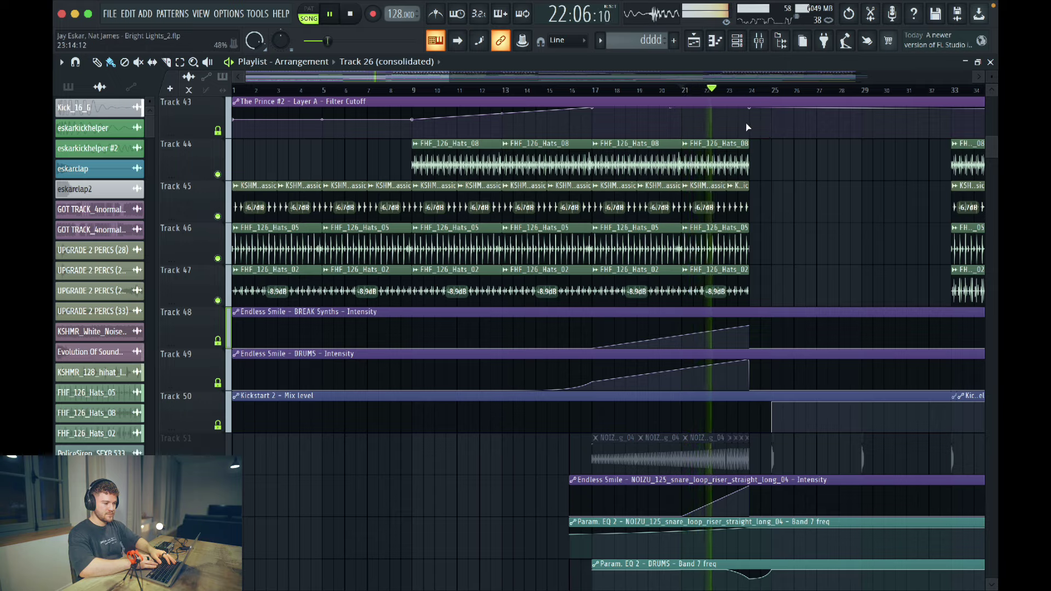
scroll(692, 336, up, 1)
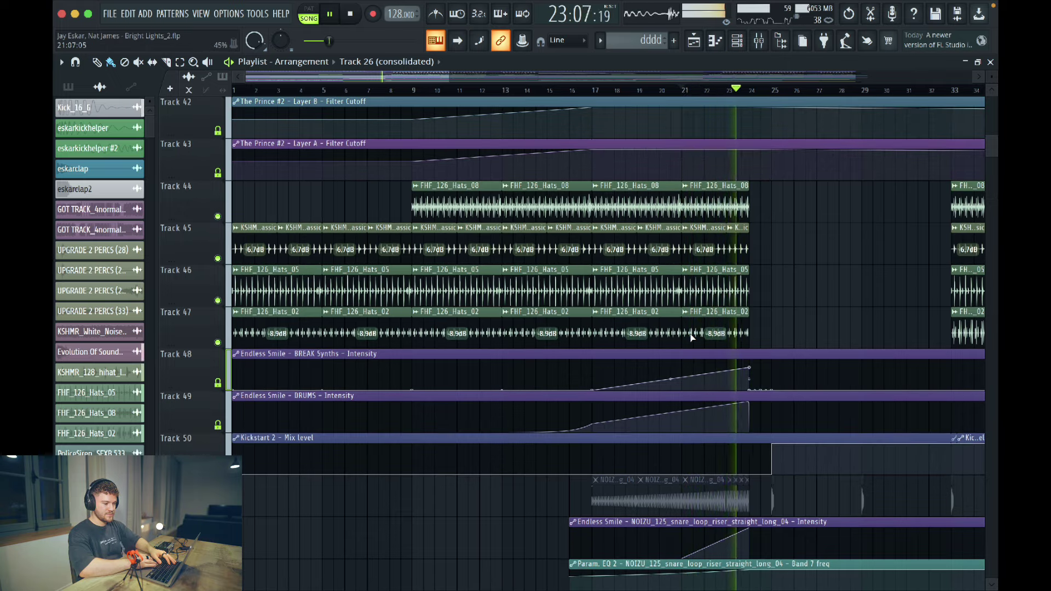
- Stop playback and unmute Track 9 (consolidated) among the intro melody tracks
scroll(692, 337, down, 8)
key(space)
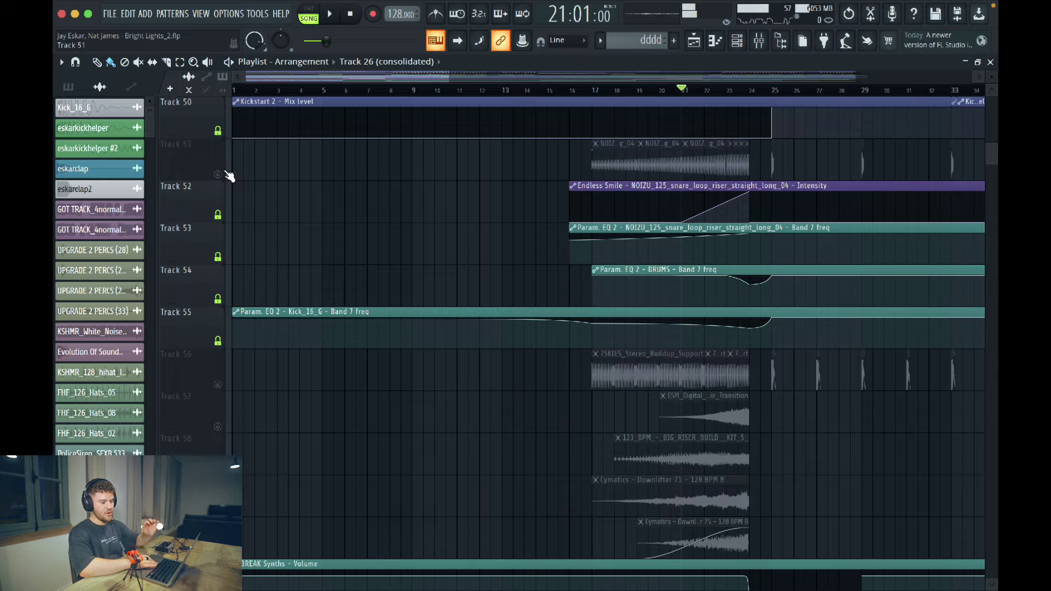
scroll(382, 204, up, 20)
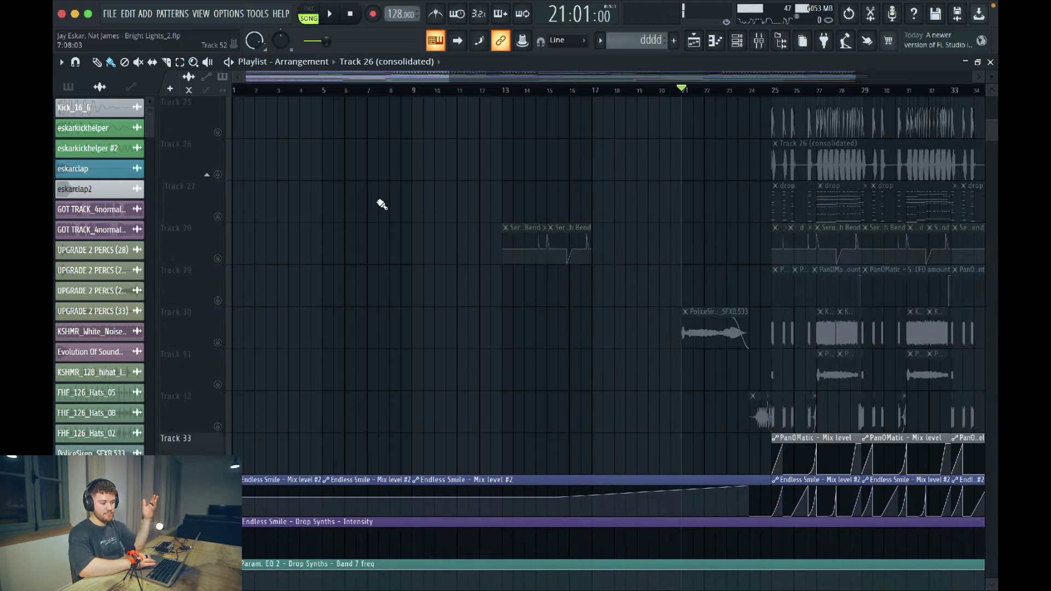
scroll(382, 204, up, 9)
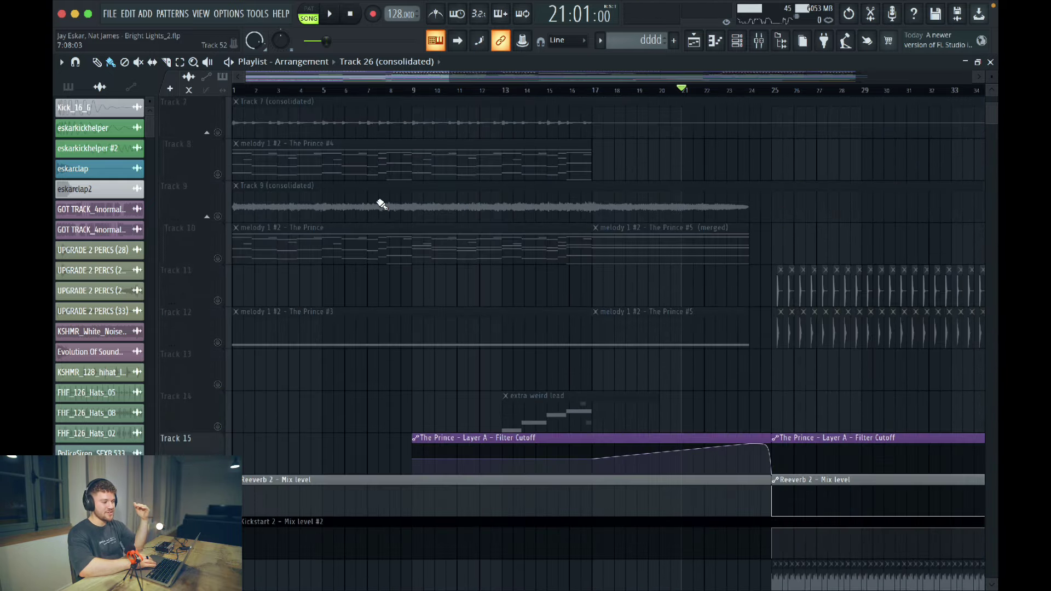
scroll(382, 205, up, 6)
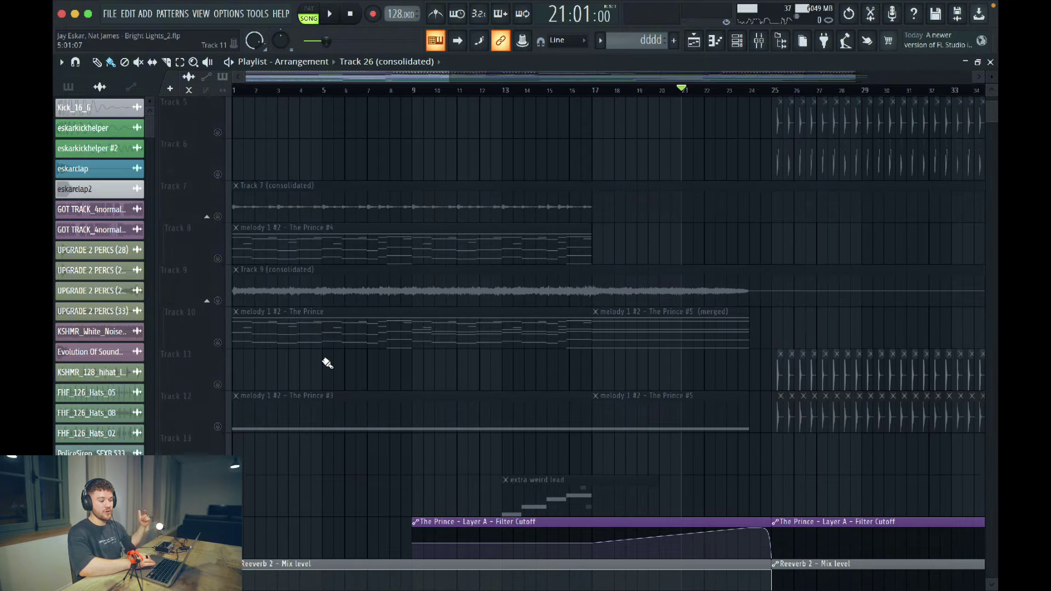
click(221, 301)
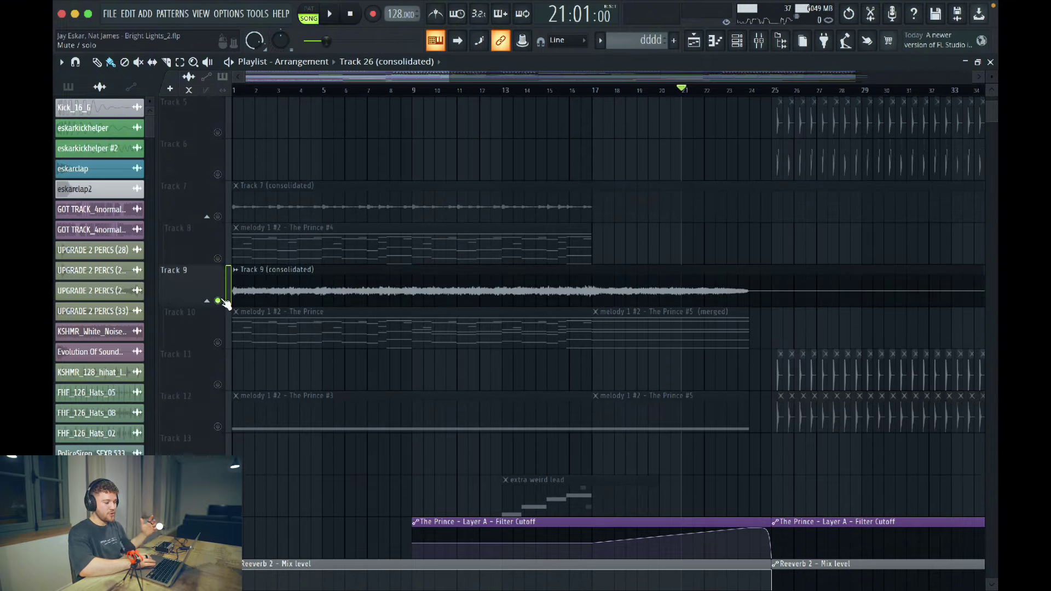
- Inspect The Prince synth's bomb staircase preset, close the plugin window and show its melody in the piano roll
double_click(246, 249)
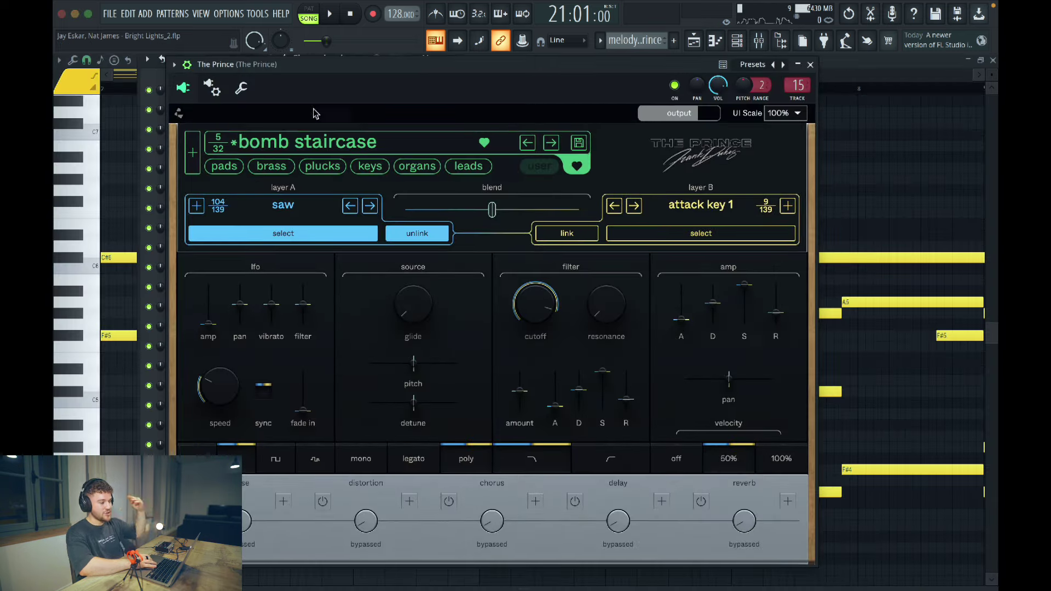
click(189, 65)
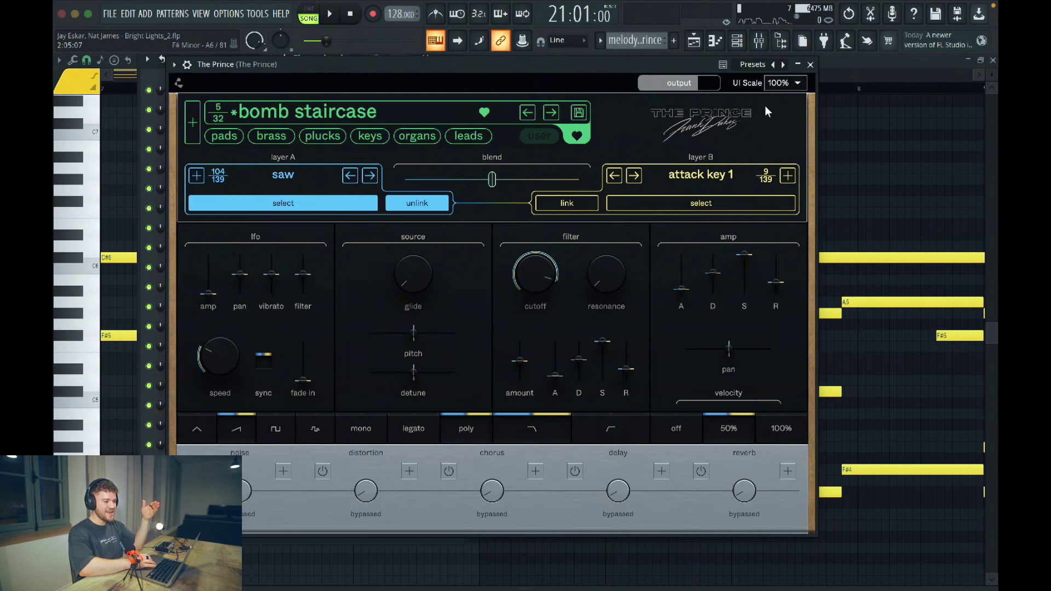
click(810, 66)
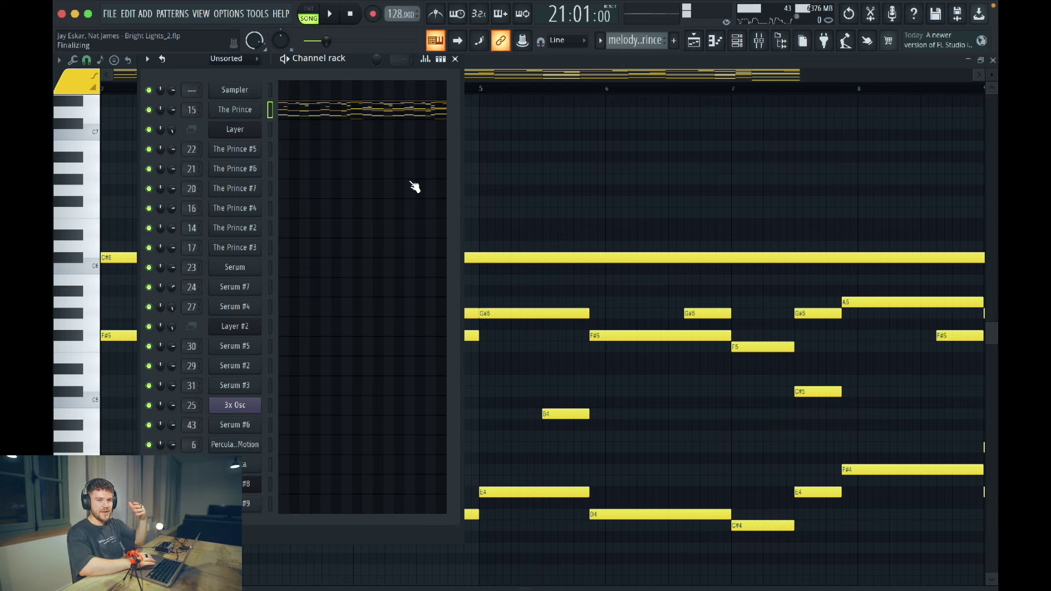
click(337, 113)
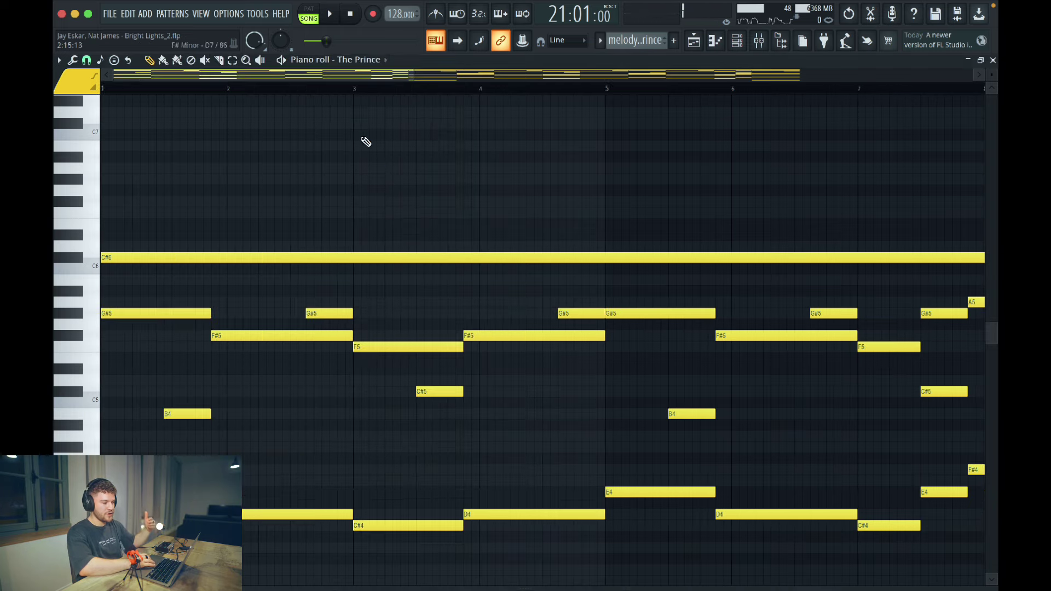
- Play The Prince melody pattern from bar 1 to bar 16 while following its notes in the piano roll
scroll(403, 207, down, 5)
scroll(402, 207, down, 2)
scroll(307, 225, up, 2)
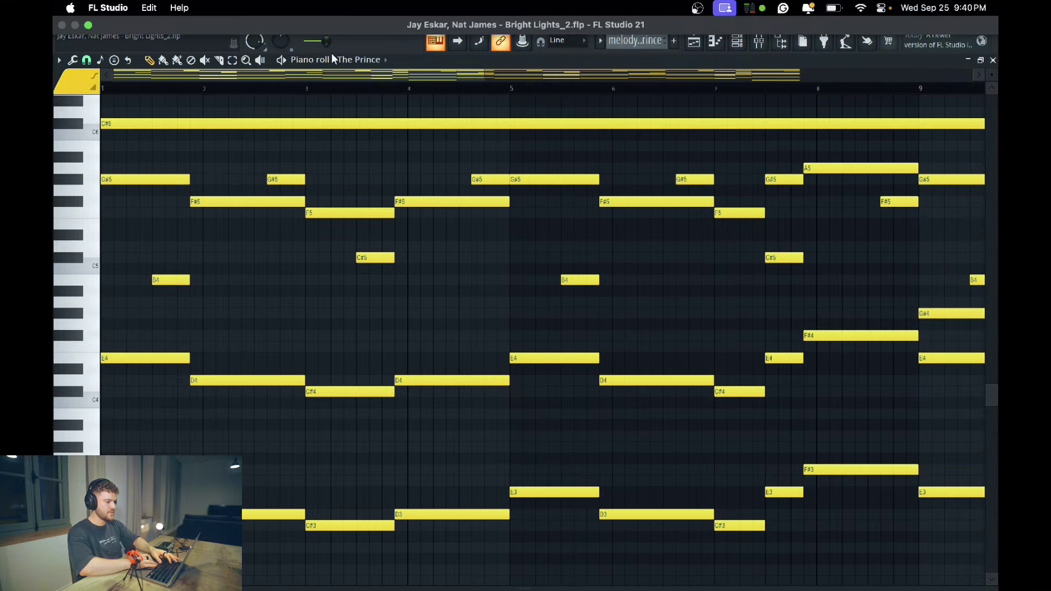
key(space)
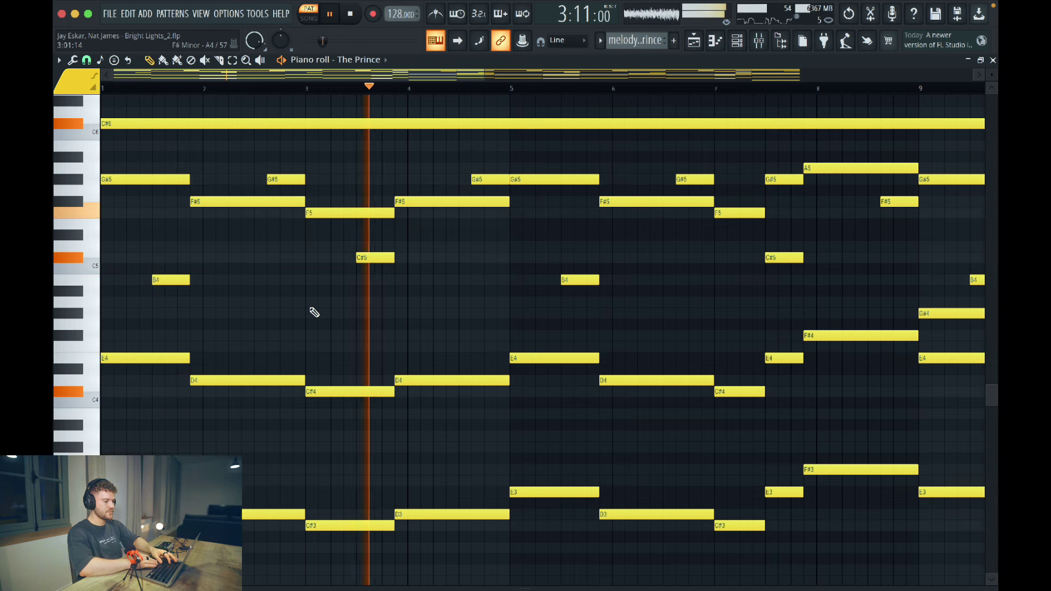
scroll(314, 312, down, 2)
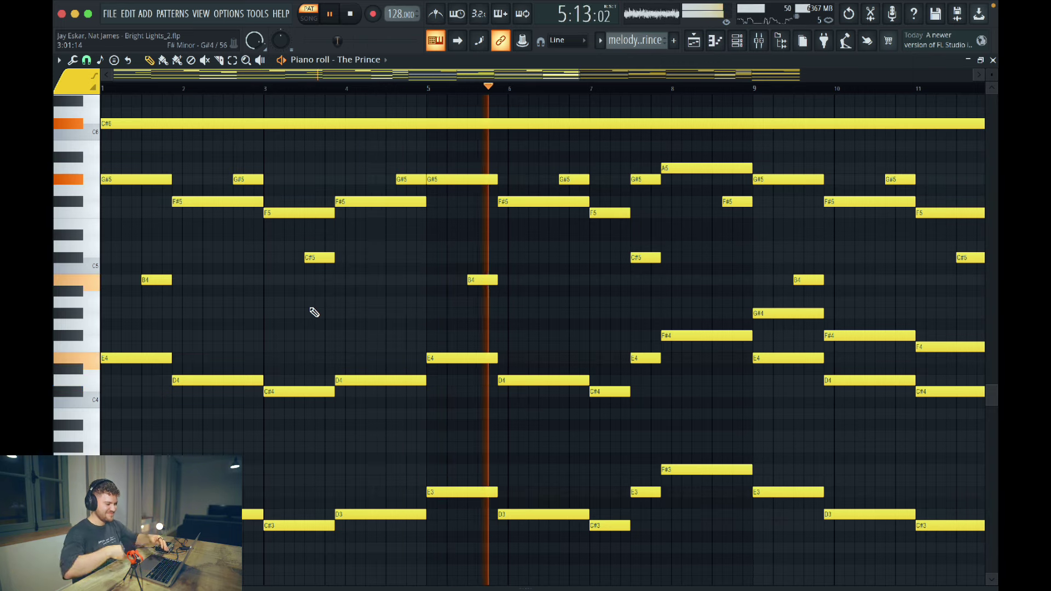
scroll(314, 312, down, 2)
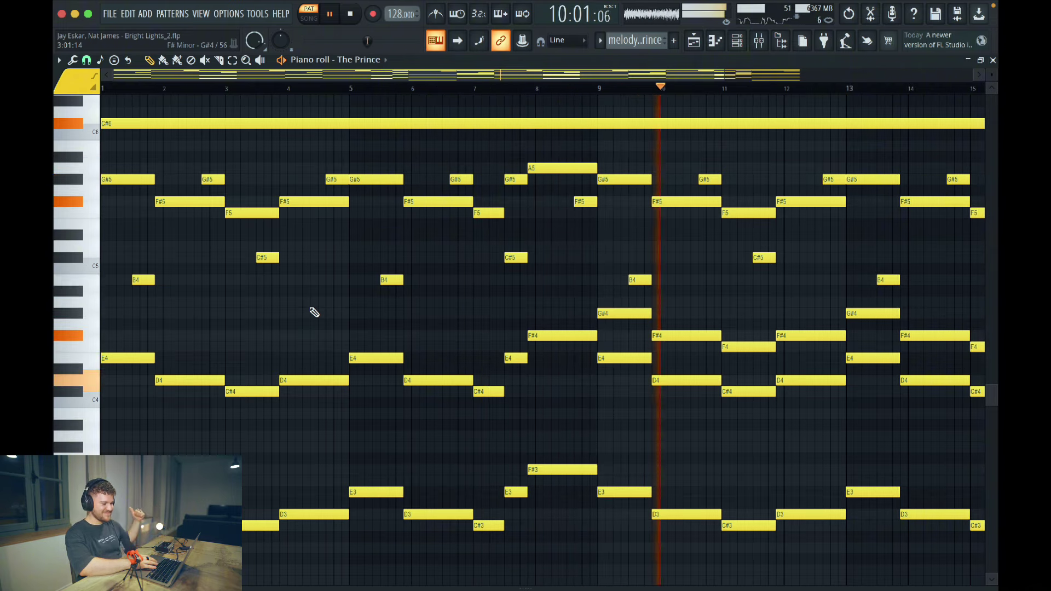
scroll(313, 312, down, 2)
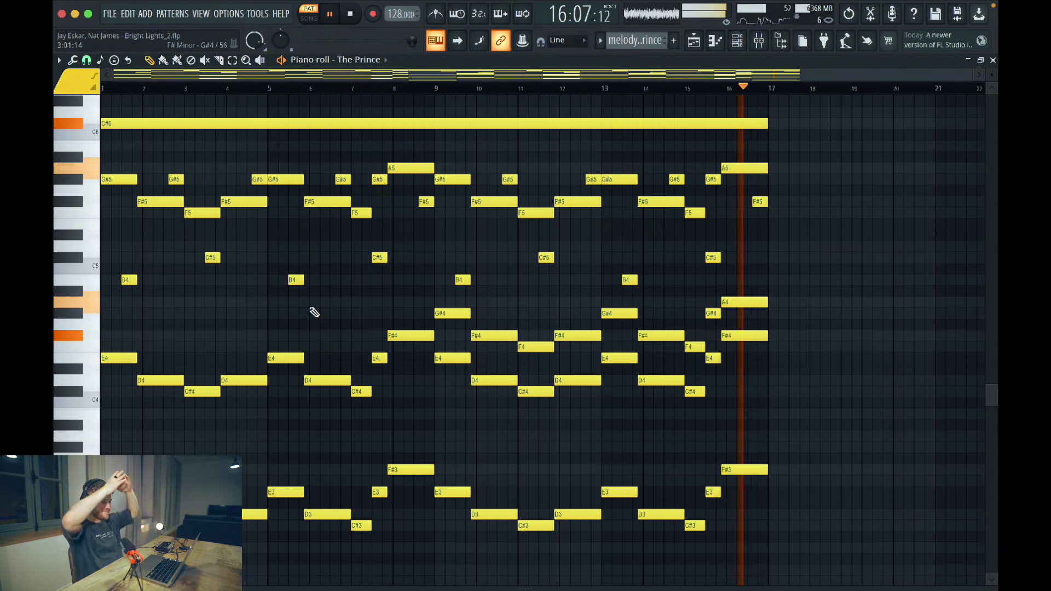
key(space)
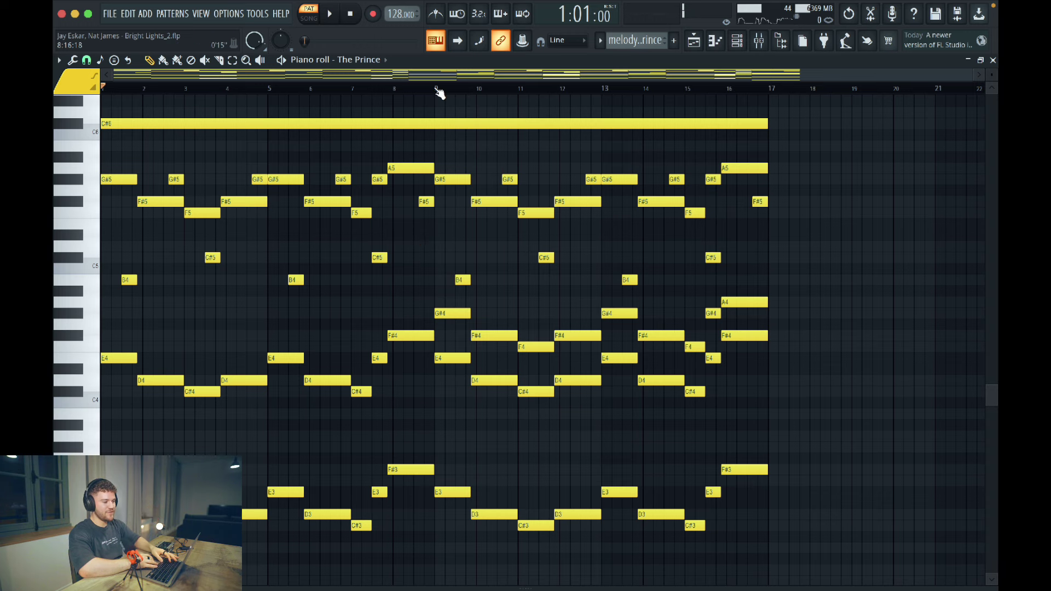
- Highlight the notes in bars 1 to 8 and those in bars 9 to 16 to compare the halves, and clear the selection
drag(437, 89, 56, 163)
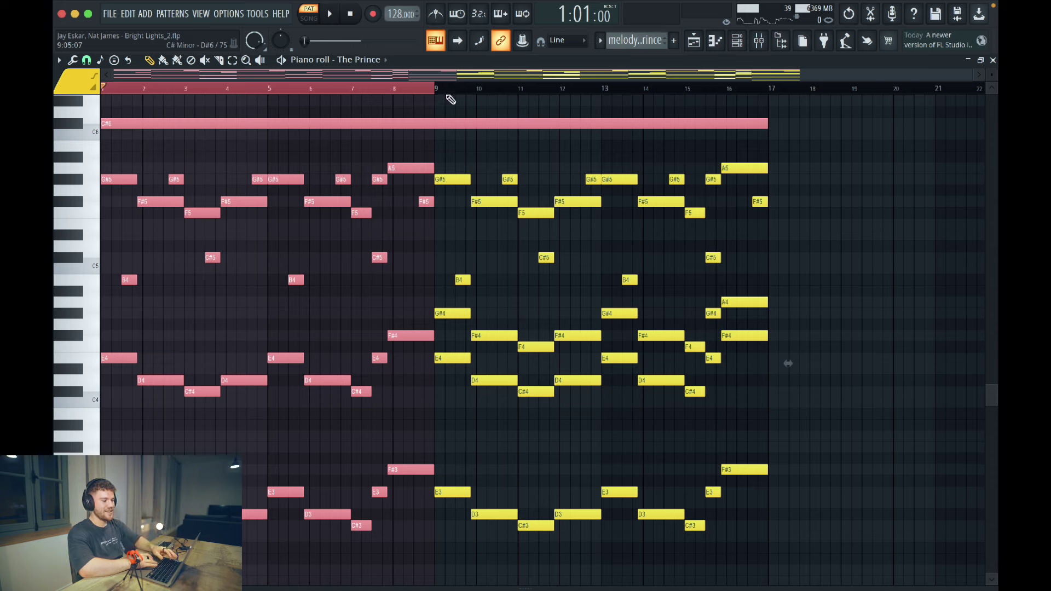
drag(436, 90, 772, 88)
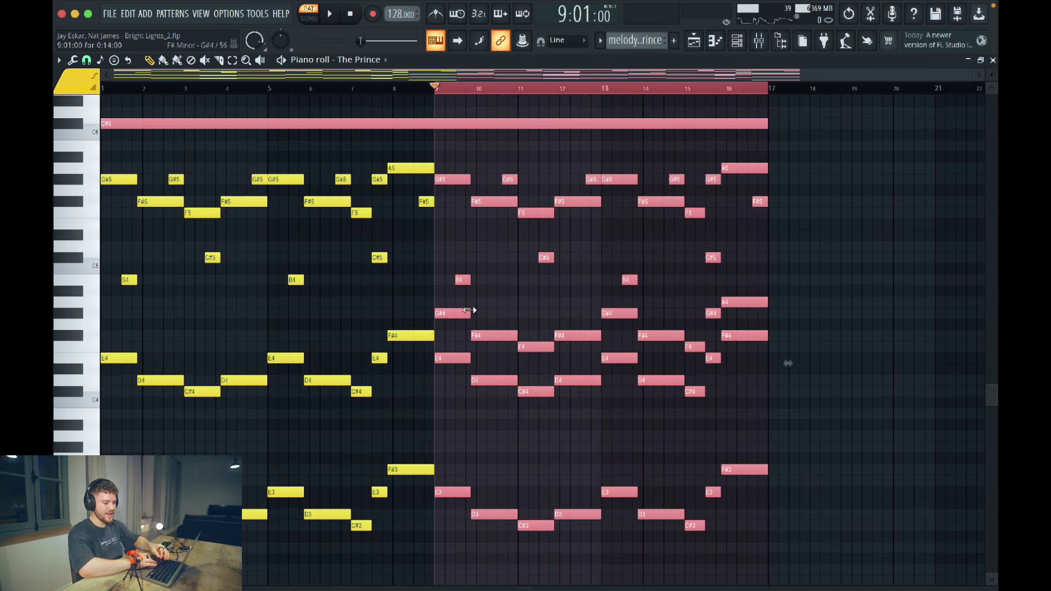
key(ctrl+d)
scroll(314, 329, down, 2)
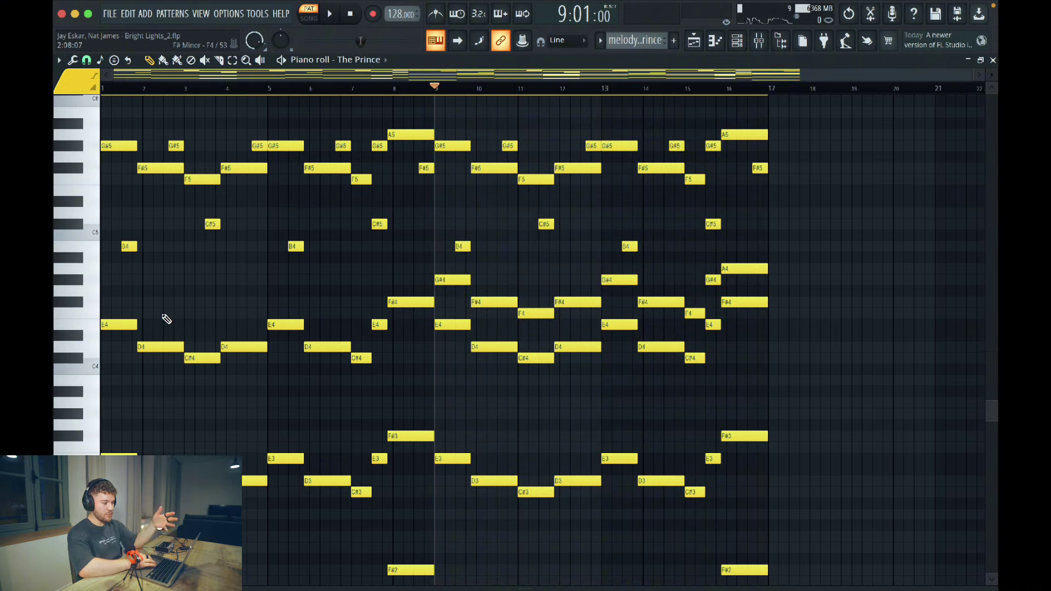
- Examine the lower chord and bass notes in bars 1 to 8 and highlight the sustained C#6 note
scroll(533, 373, up, 2)
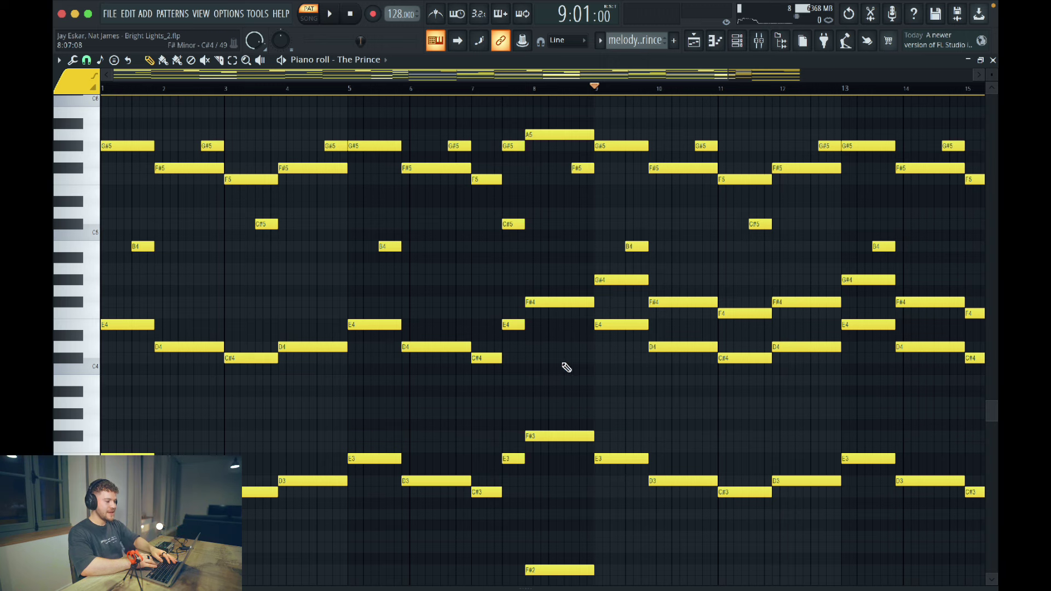
drag(567, 368, 148, 306)
click(520, 321)
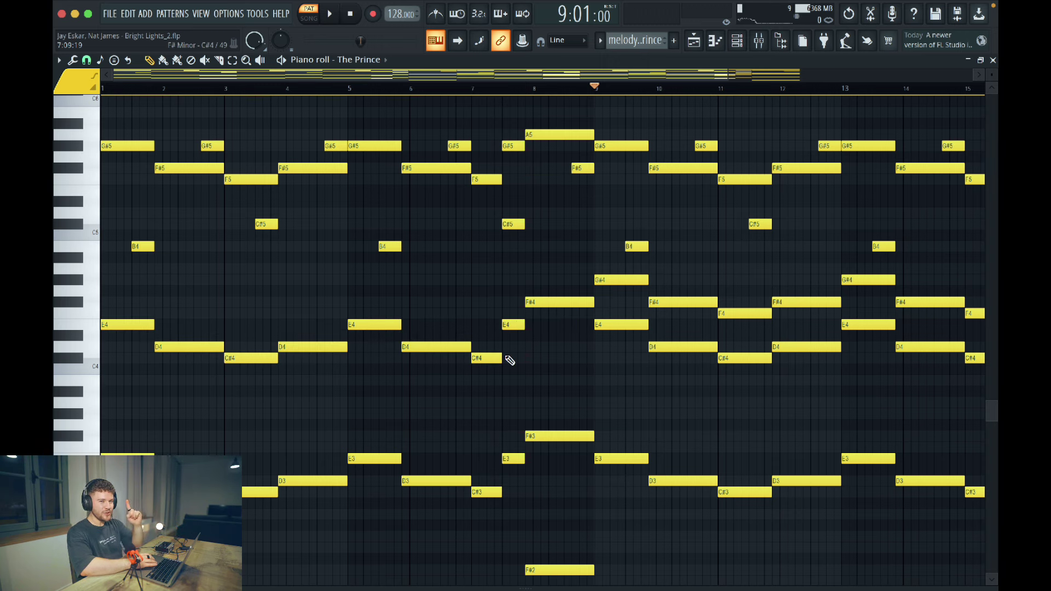
scroll(510, 360, up, 3)
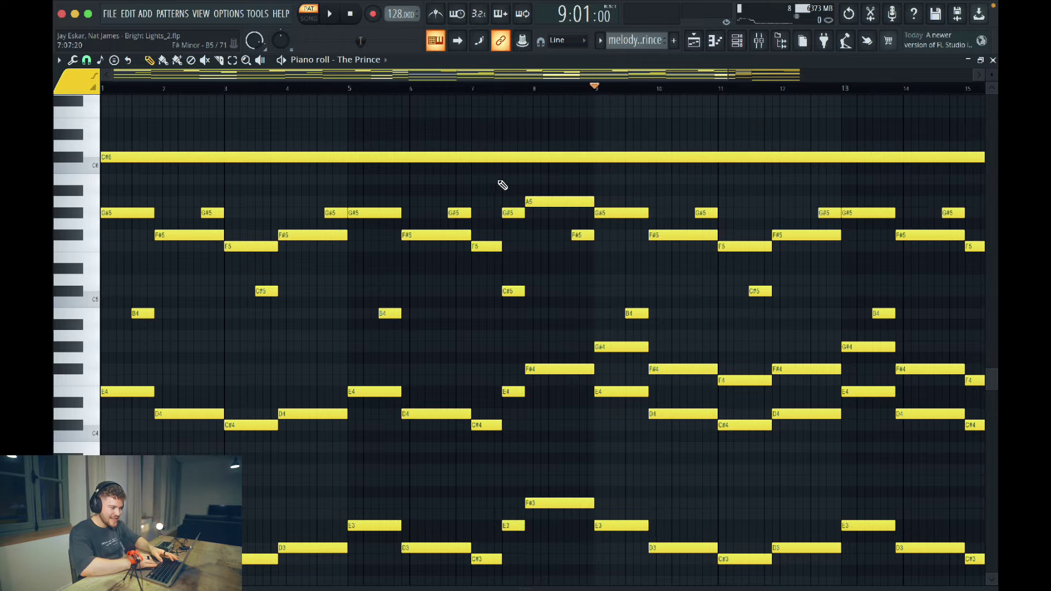
drag(502, 185, 104, 144)
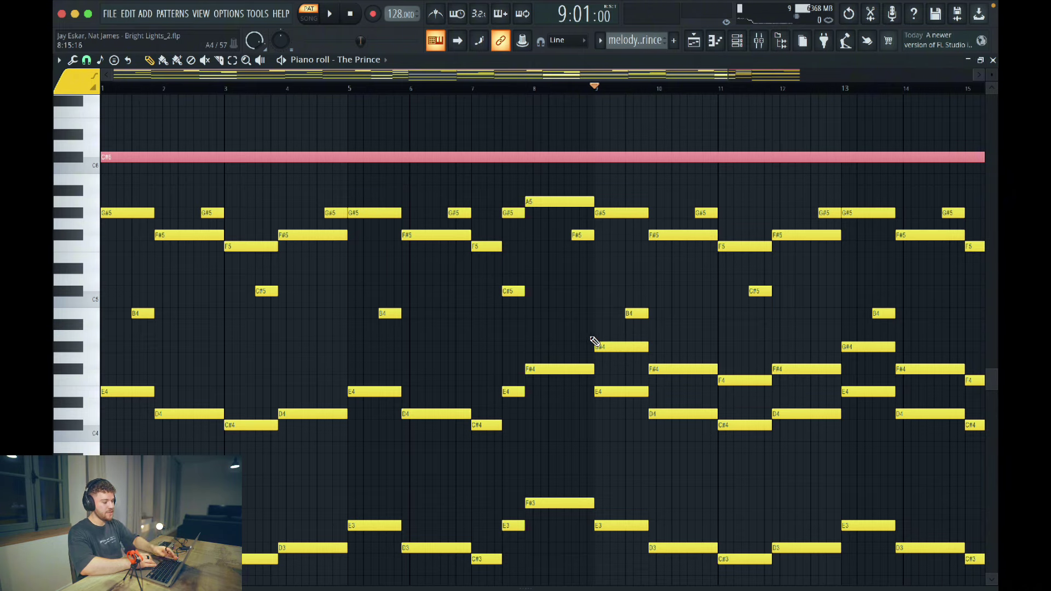
- Delete the upper melody notes below C#6 in bars 1 to 8, play the remaining notes from bar 1, and undo the deletion
drag(590, 341, 90, 211)
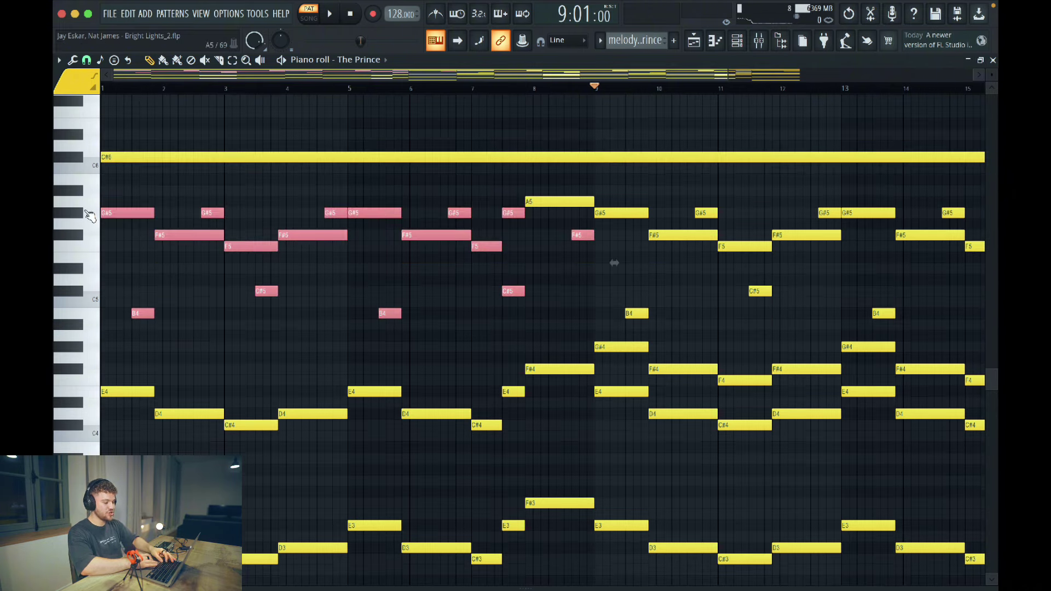
drag(590, 340, 100, 188)
key(Delete)
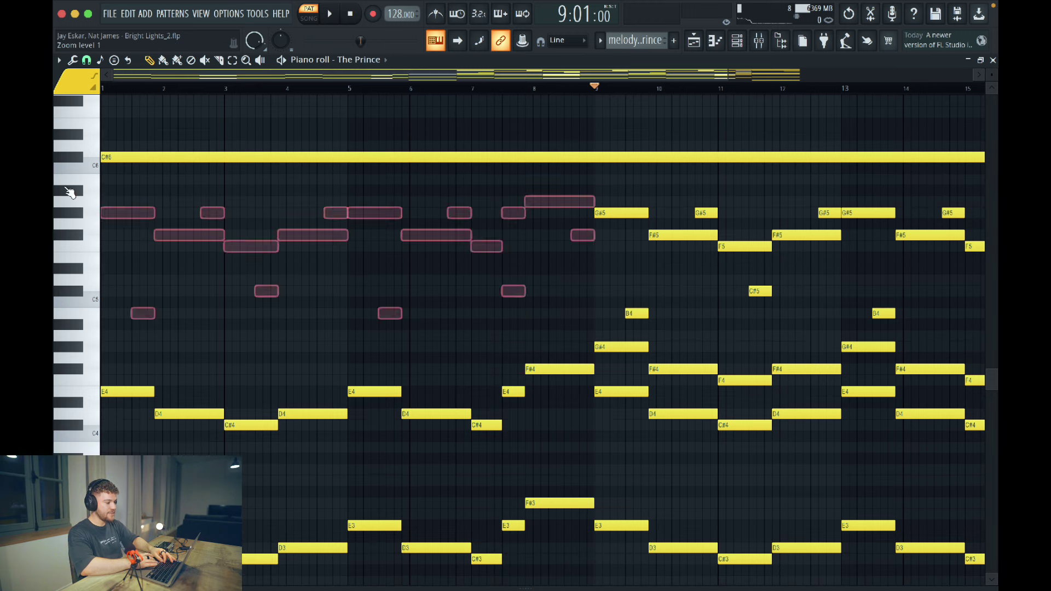
click(124, 89)
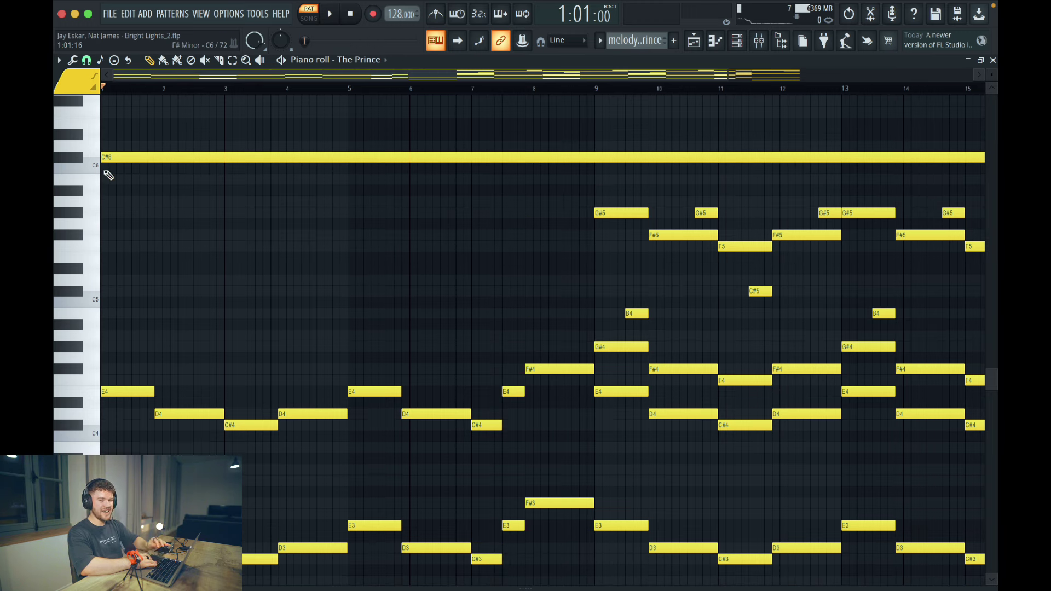
key(space)
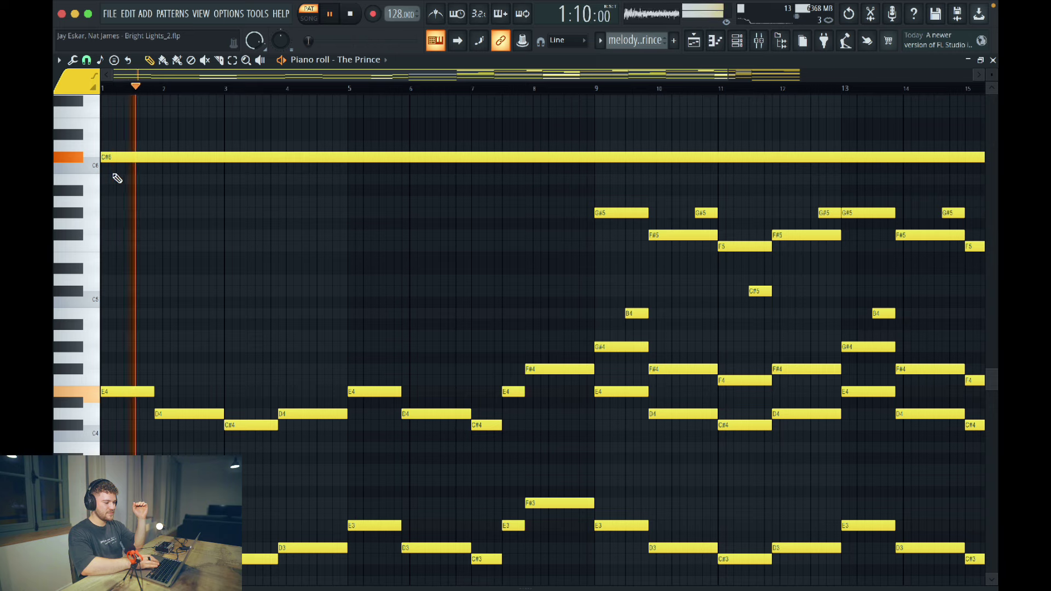
scroll(159, 200, down, 1)
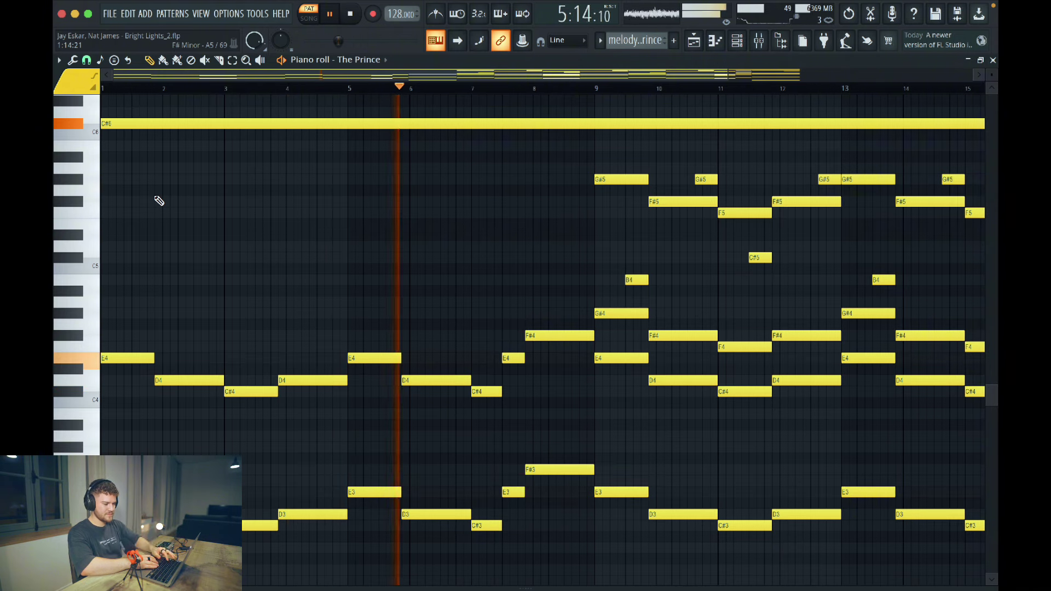
key(space)
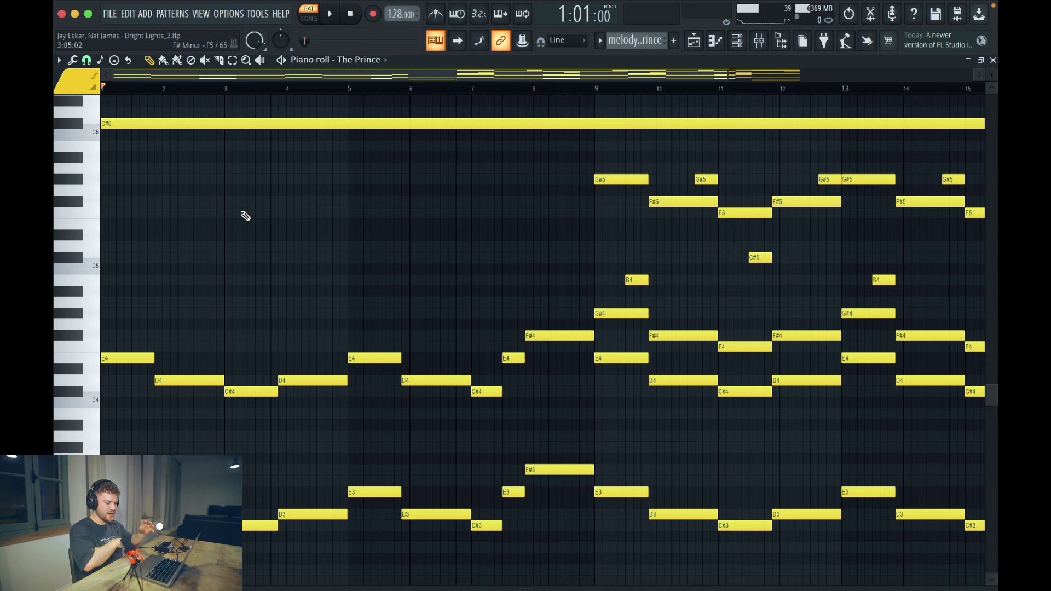
key(ctrl+z)
key(ctrl+d)
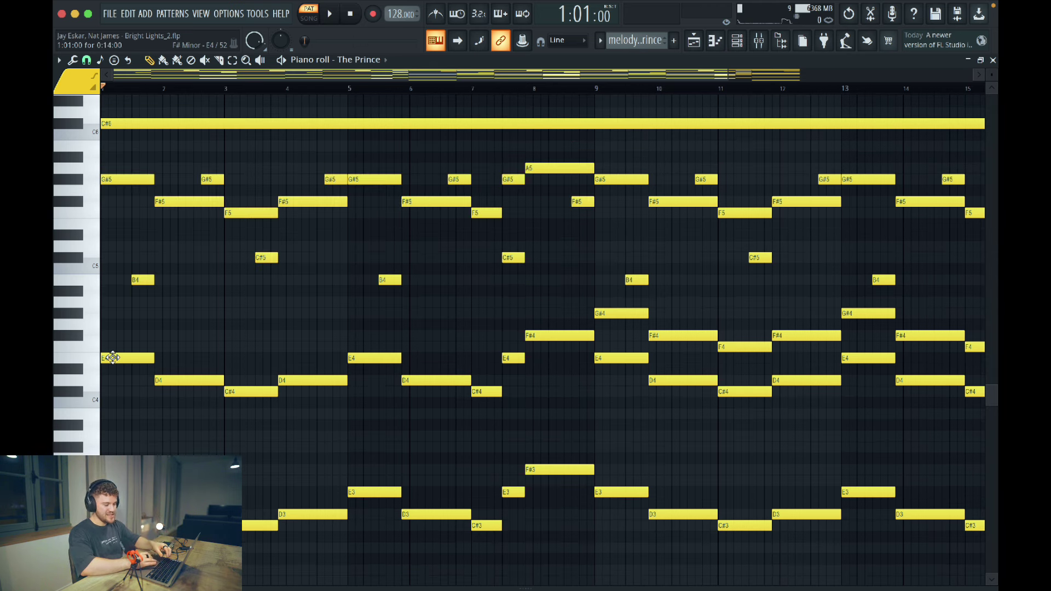
- Stack copies of bar 1's E4 note on G#4 and B4, and transpose the G#4 copy up one octave, comparing both octaves
drag(112, 358, 121, 314)
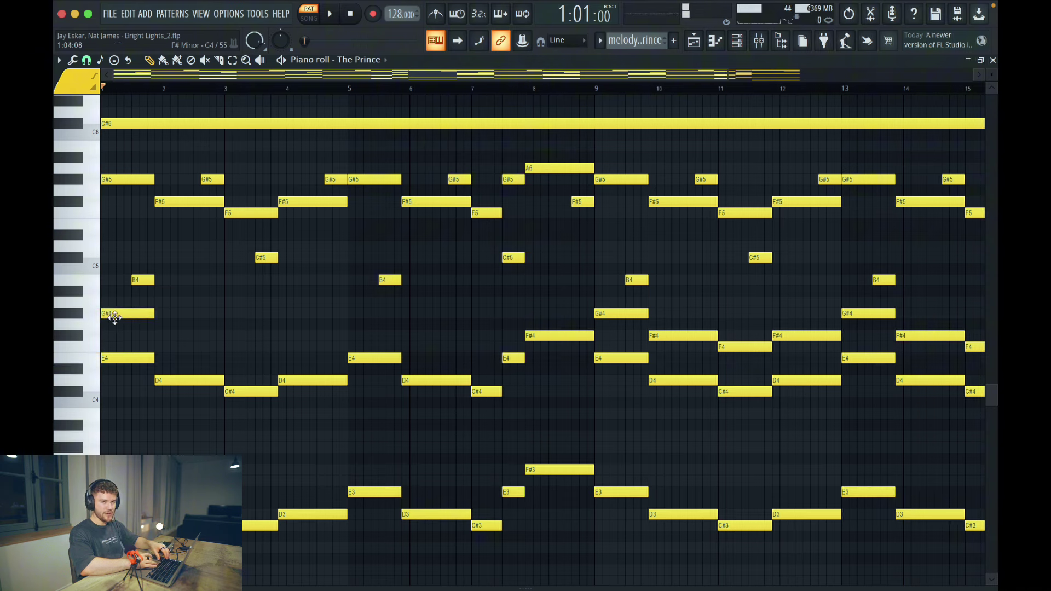
drag(118, 317, 116, 280)
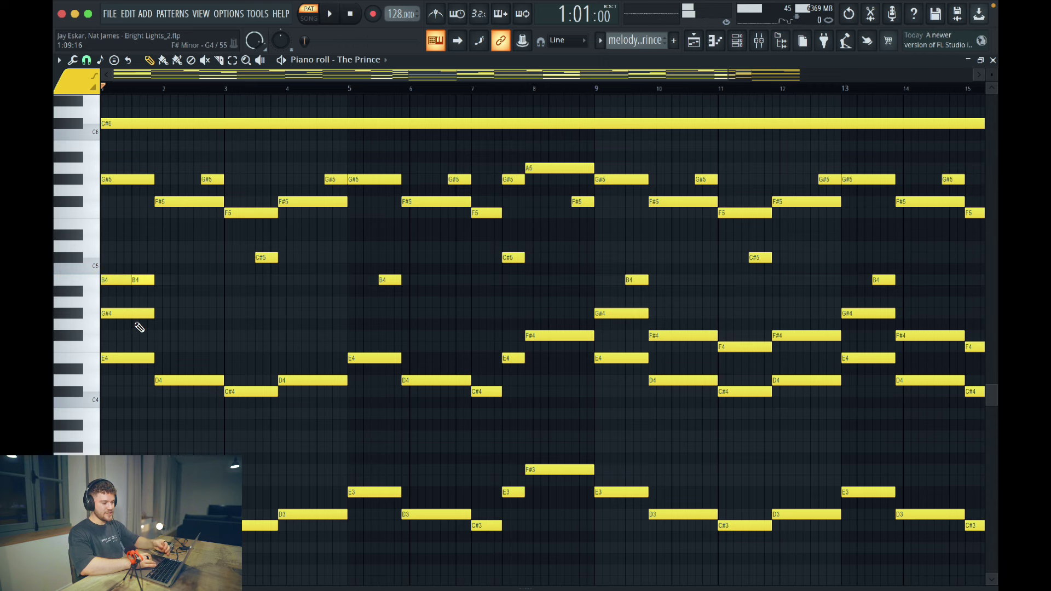
click(101, 315)
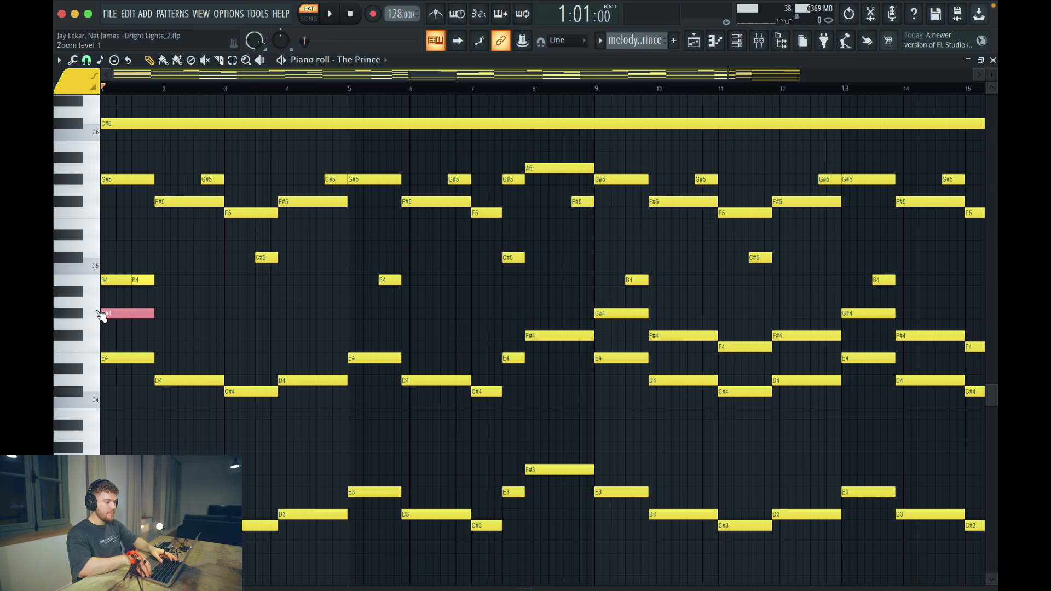
key(ctrl+Up)
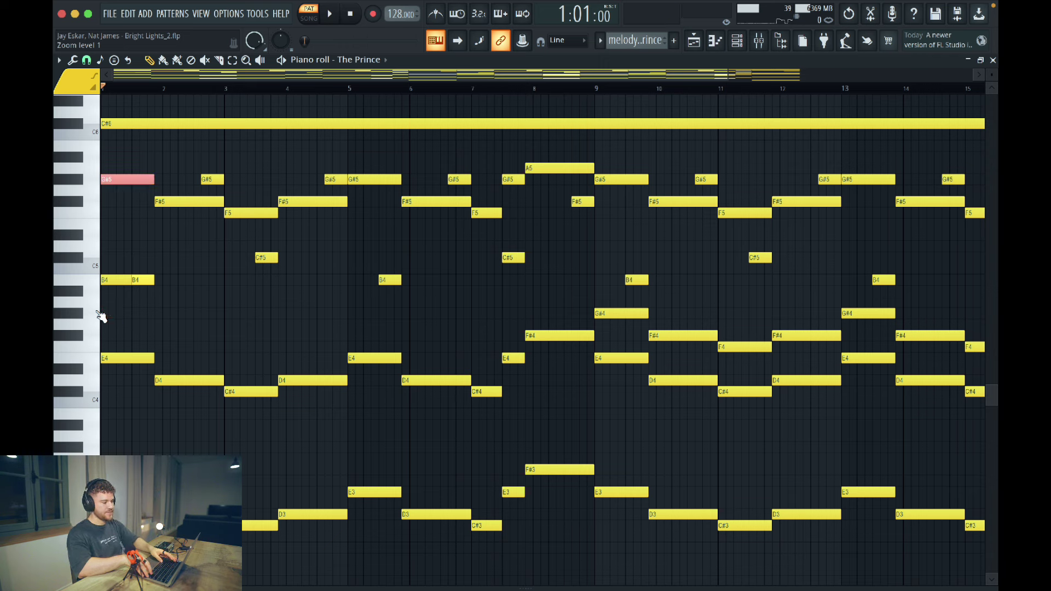
key(ctrl+Down)
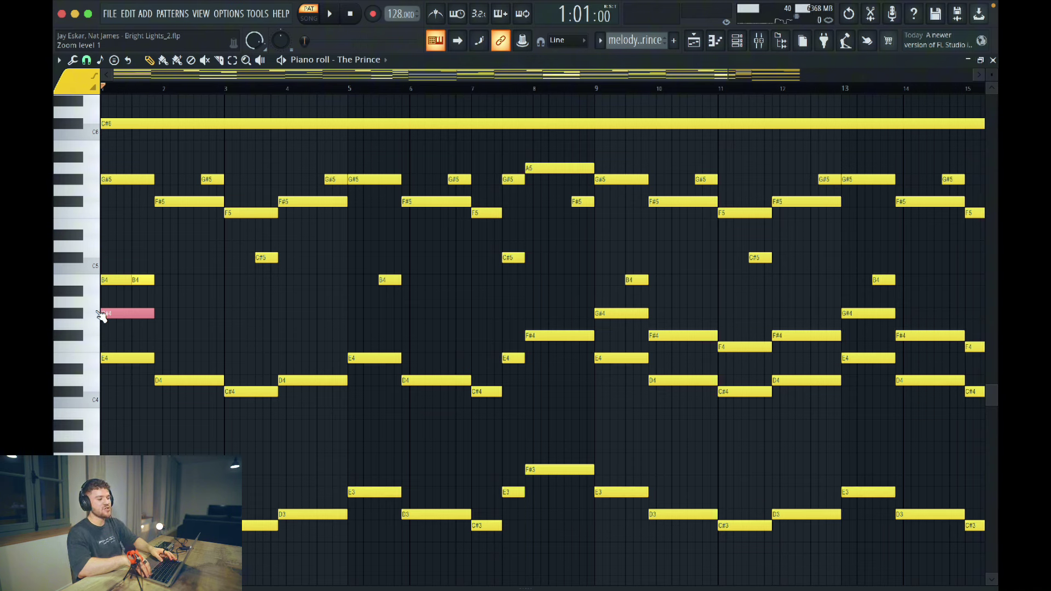
key(ctrl+Up)
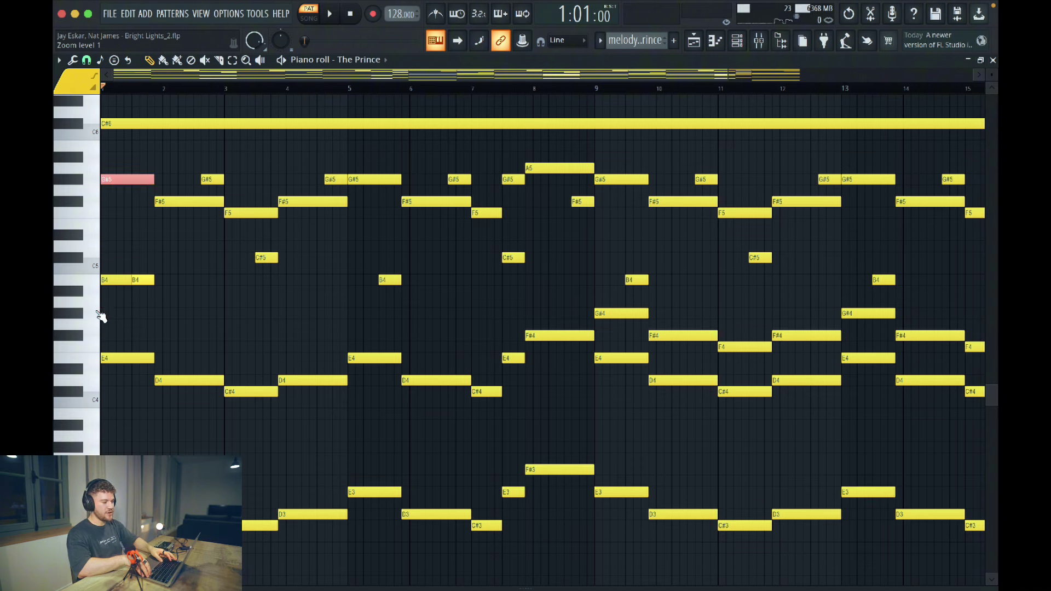
- Delete the added G# and B4 copies from bar 1, leaving the original G#5 and E4 notes
key(ctrl+Down)
key(Delete)
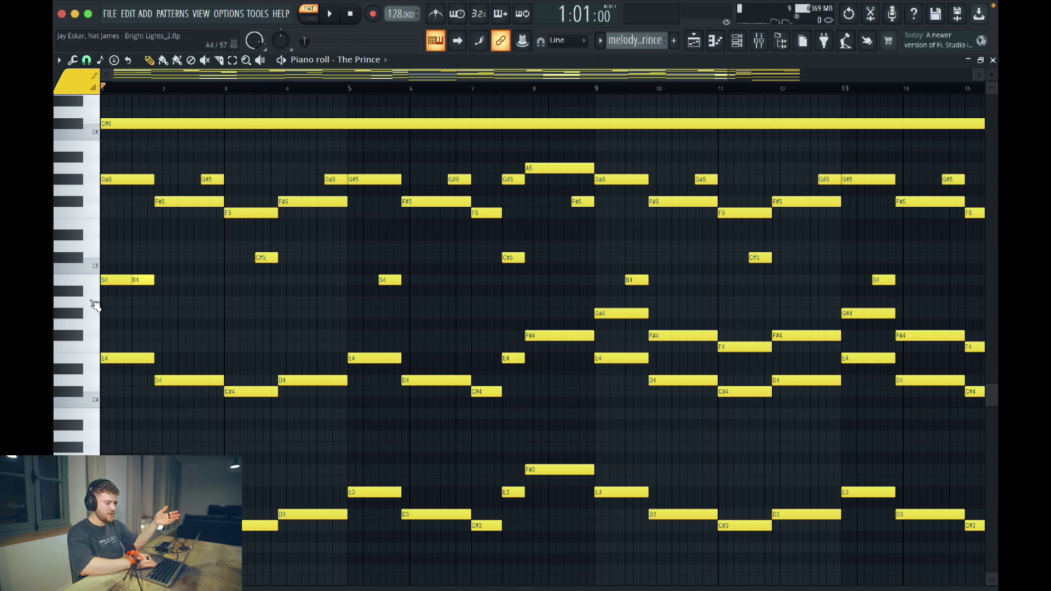
right_click(119, 280)
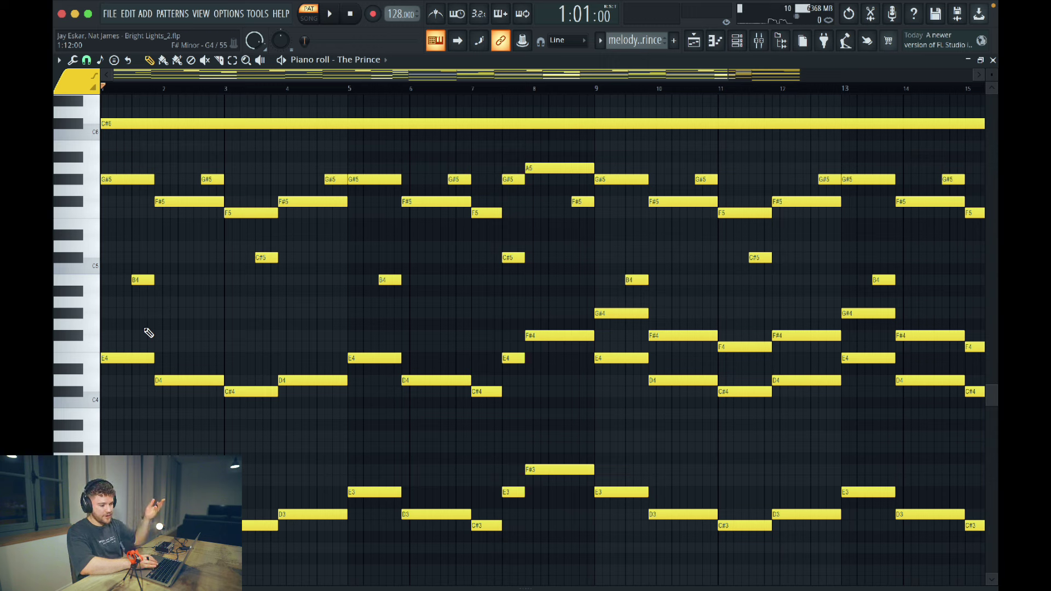
- Play The Prince melody from bar 1 into the second half starting at bar 9, and stop playback
key(space)
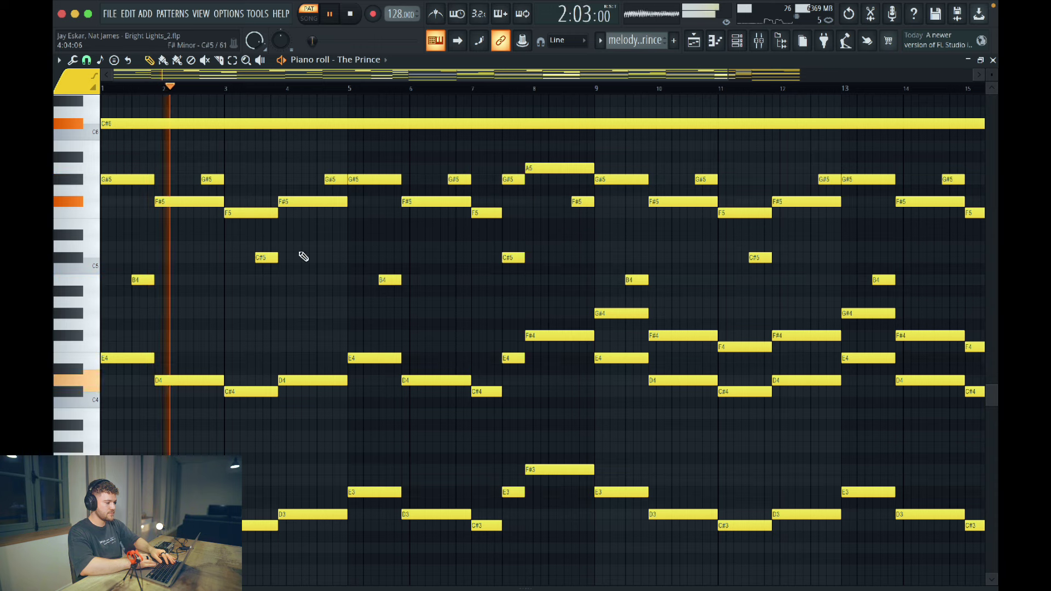
key(space)
key(space)
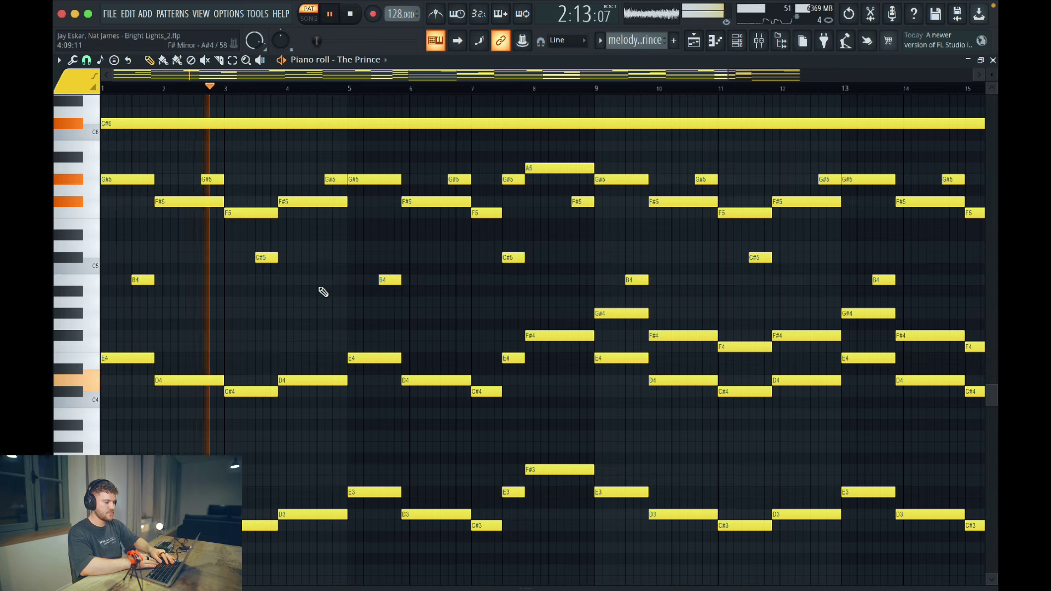
ctrl+scroll(323, 293, down, 1)
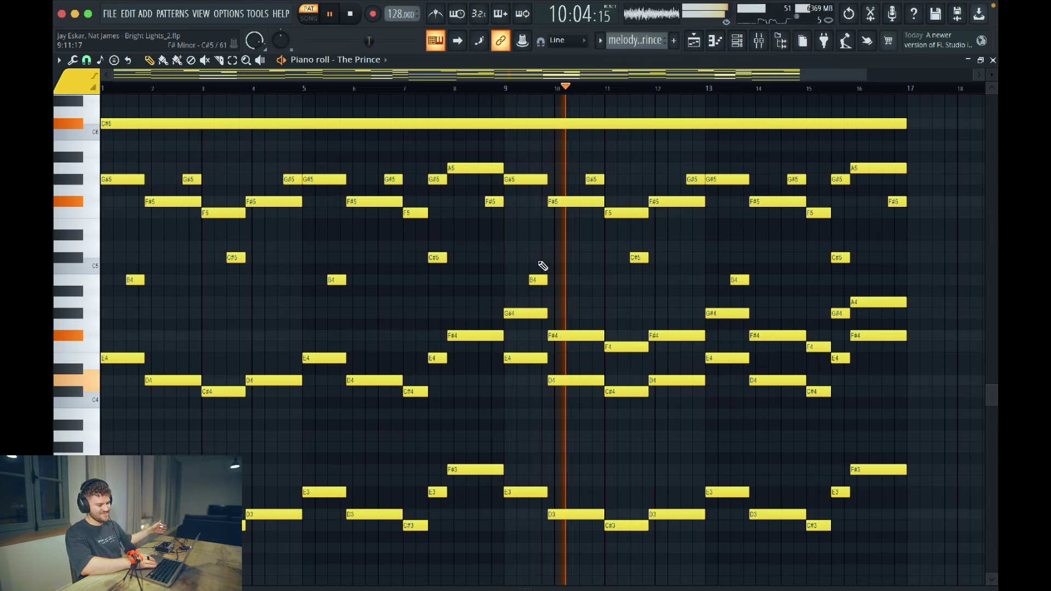
key(space)
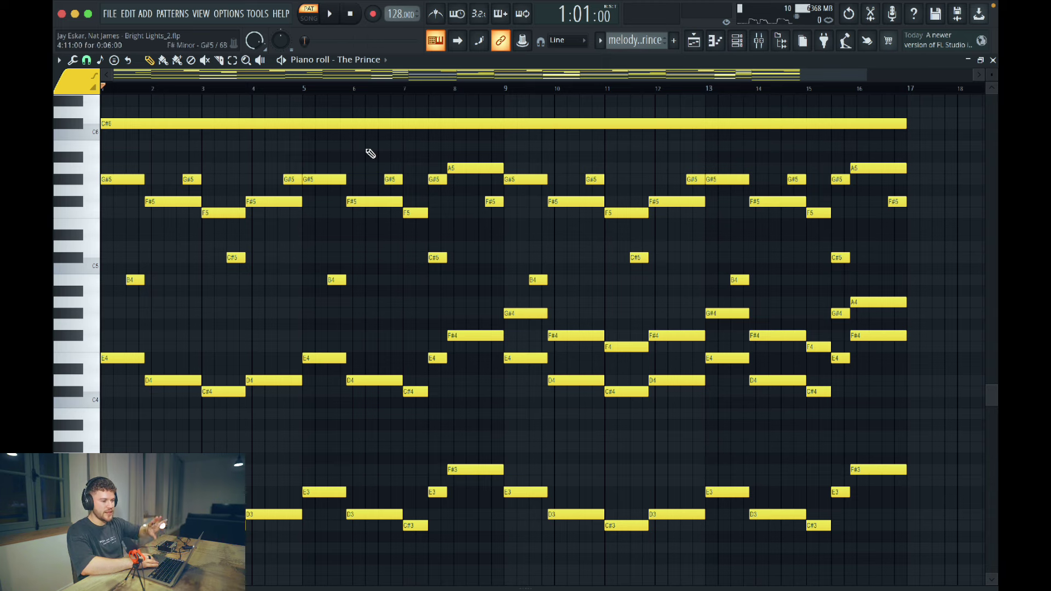
- Leave The Prince notes and open the melody 1 #2 - The Prince #4 clip on Track 8 to view its notes and channel
click(993, 61)
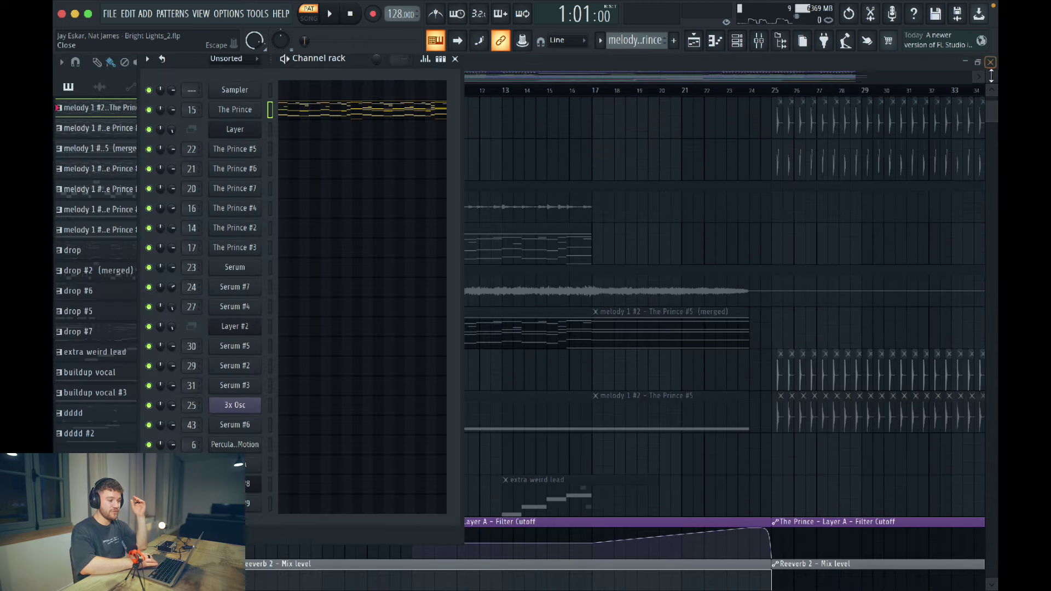
click(455, 59)
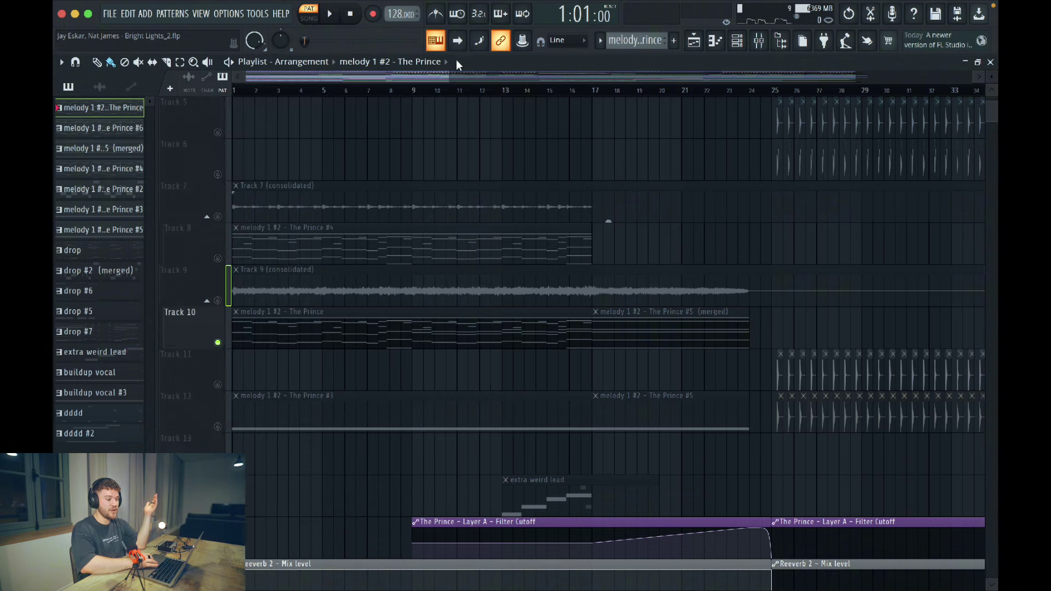
double_click(251, 257)
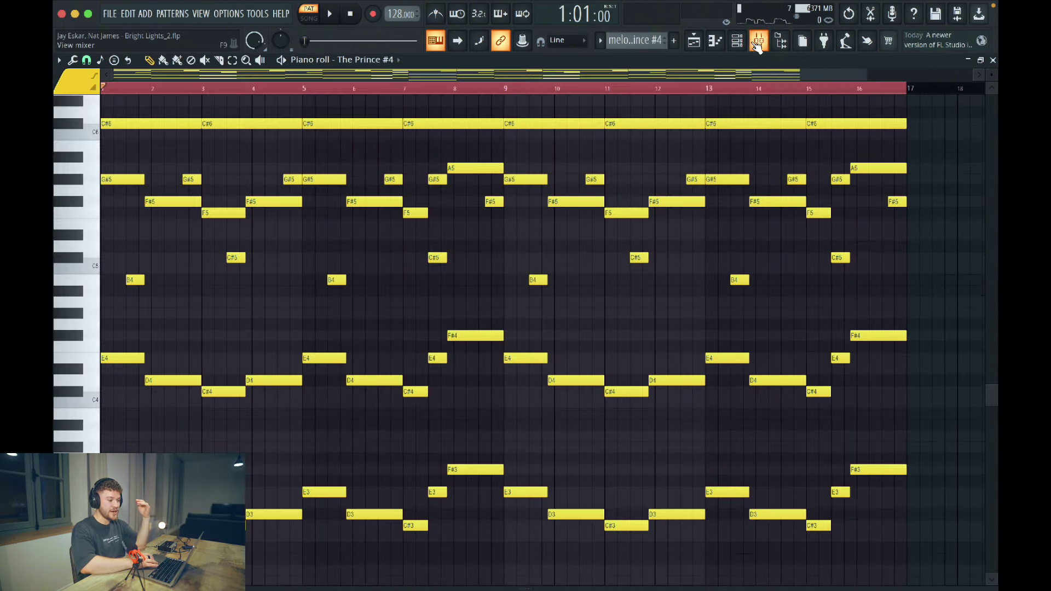
click(736, 42)
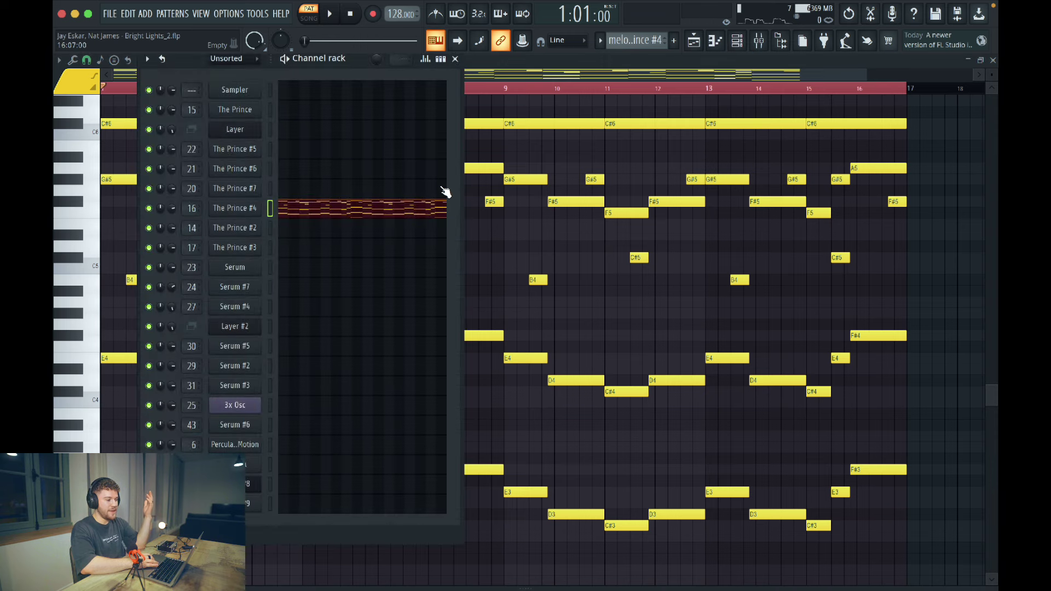
click(312, 212)
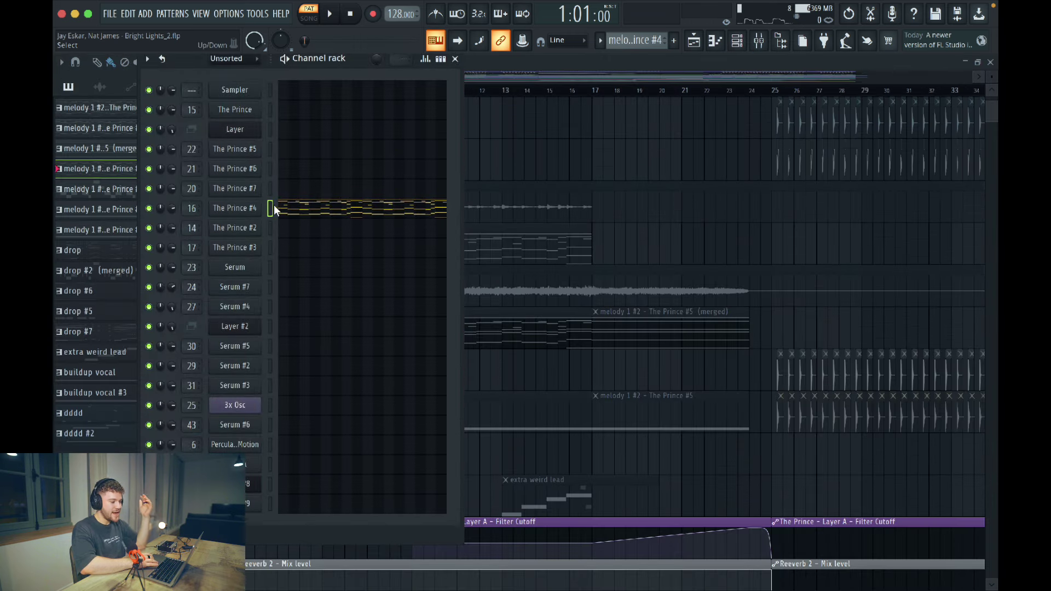
- Play The Prince #4 pattern and view its instrument with the hollow window preset
click(245, 209)
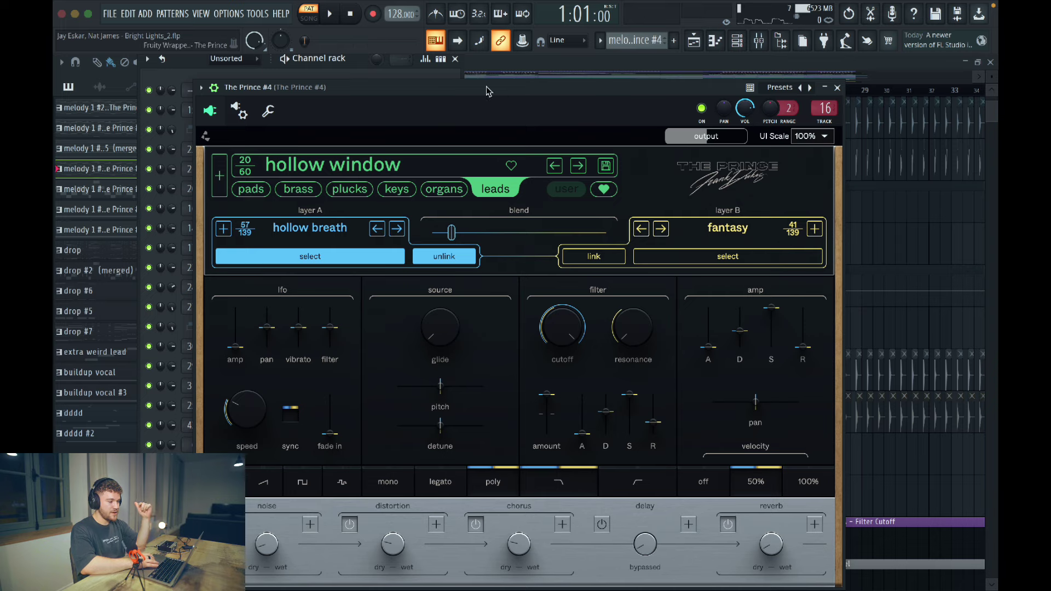
drag(486, 86, 474, 70)
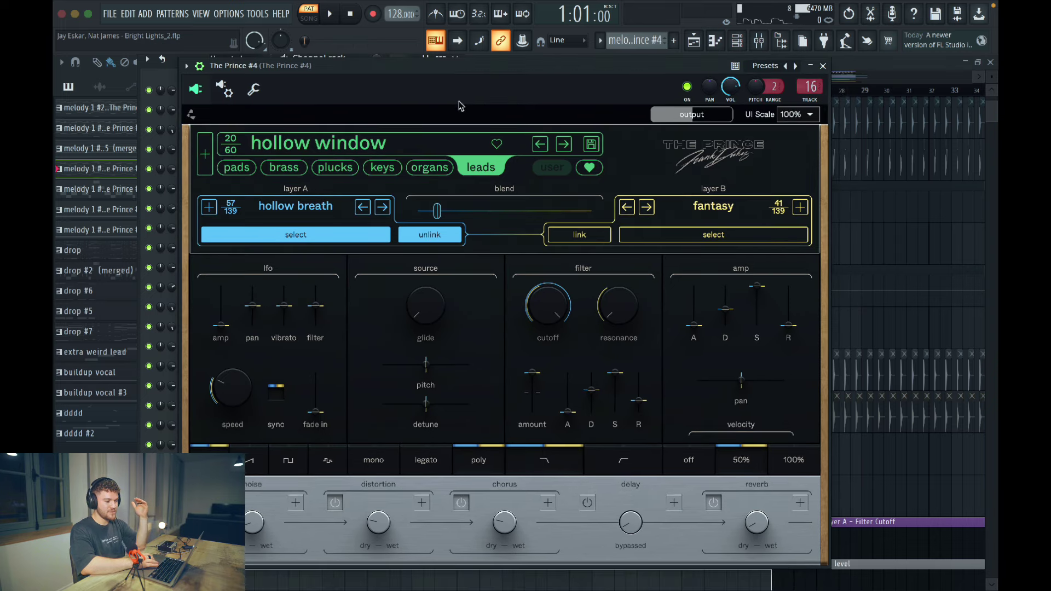
click(823, 65)
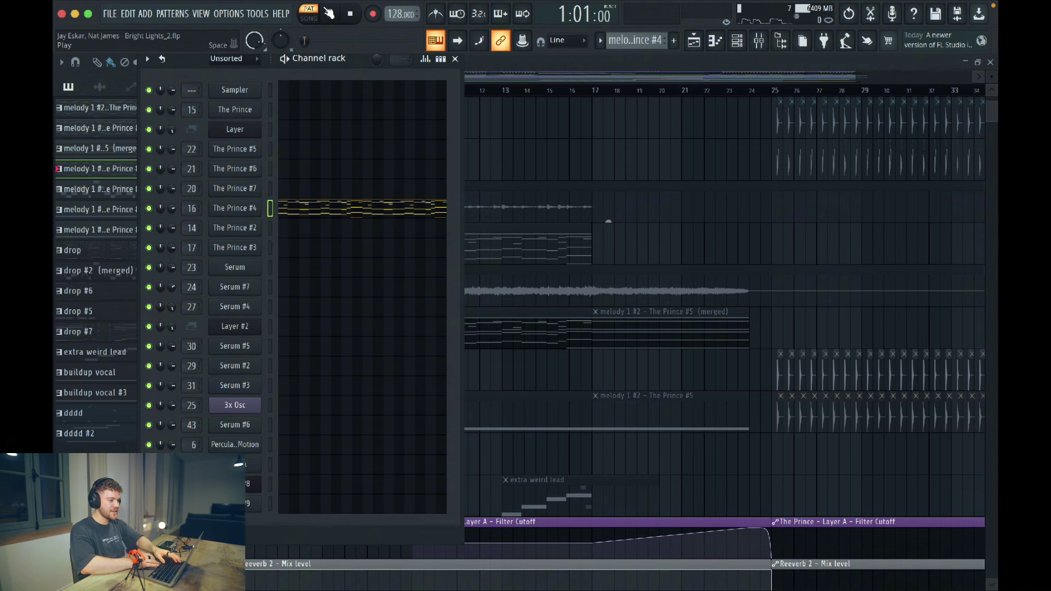
key(space)
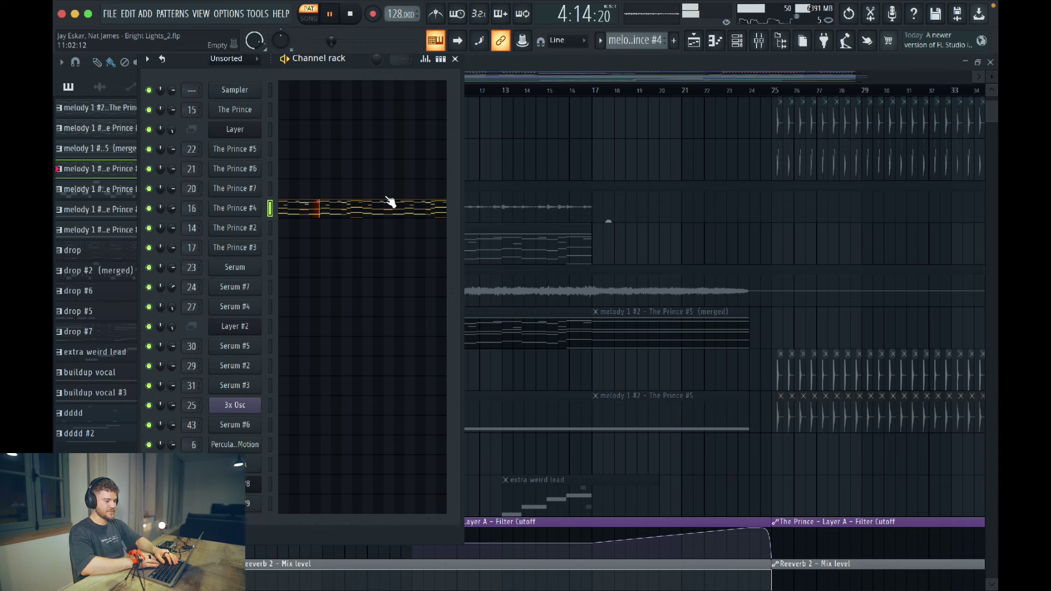
click(241, 215)
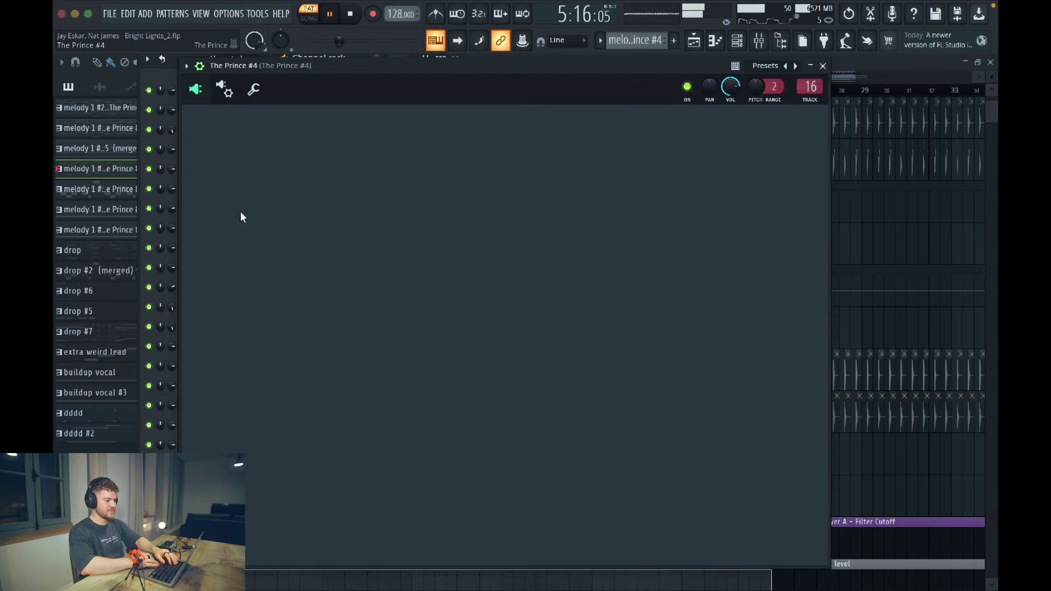
drag(520, 75, 595, 76)
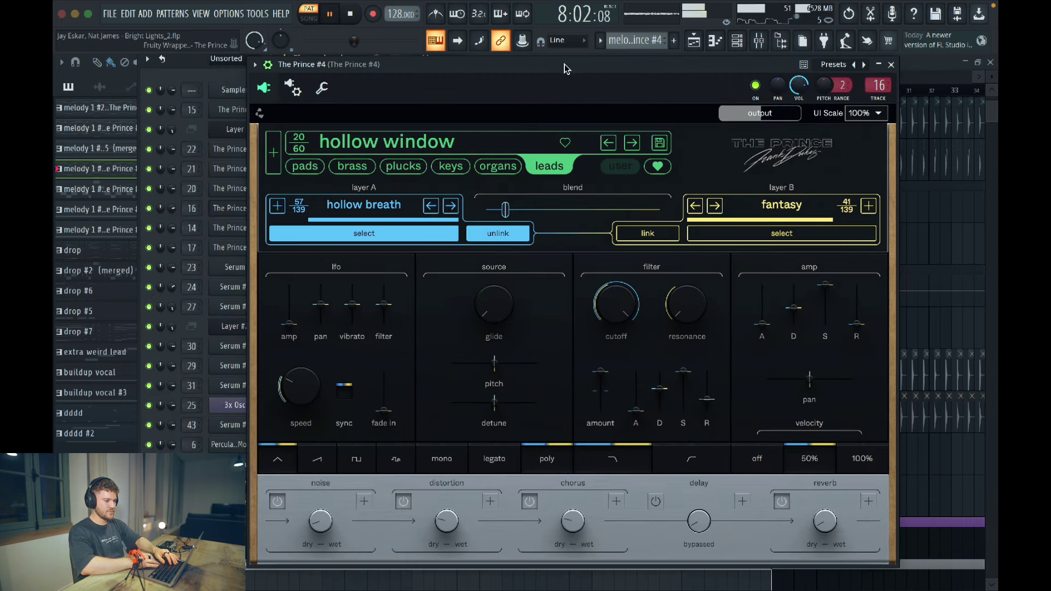
key(space)
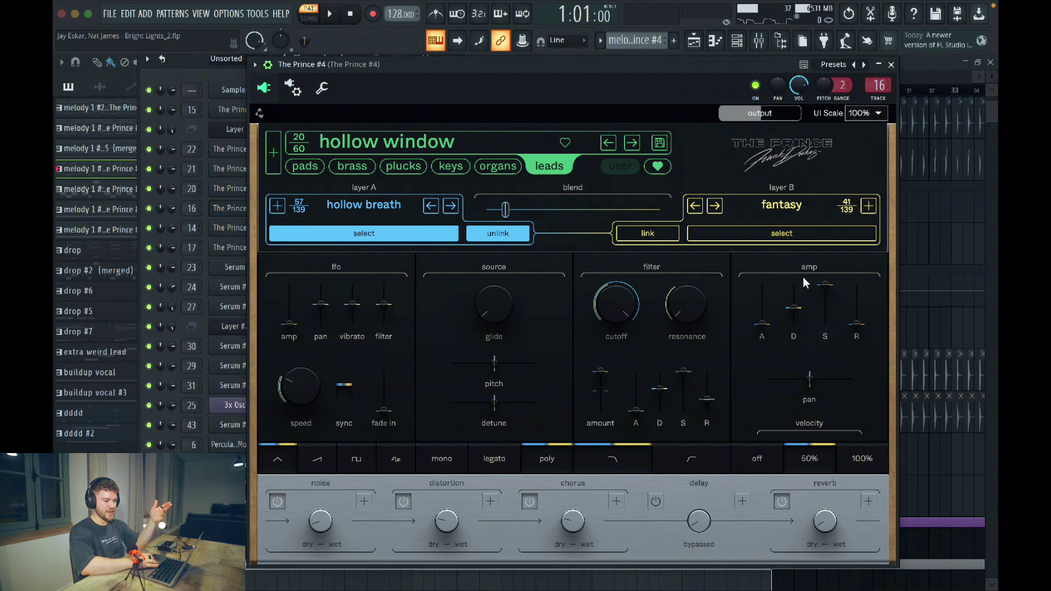
- Examine the expanded noise effect settings of the hollow window preset, including the noise type, and collapse them
mouse_move(337, 515)
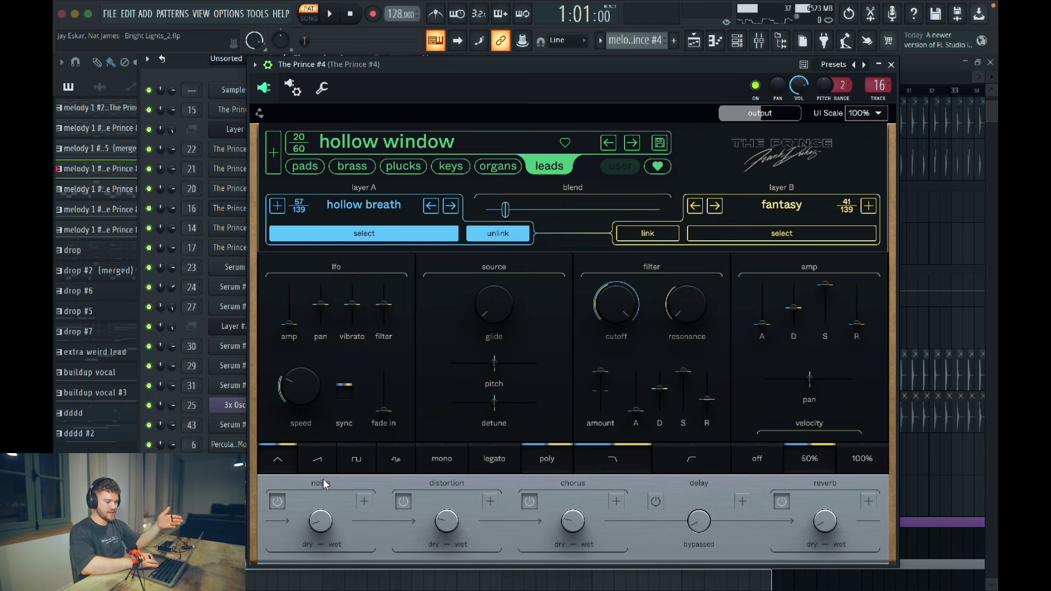
click(363, 500)
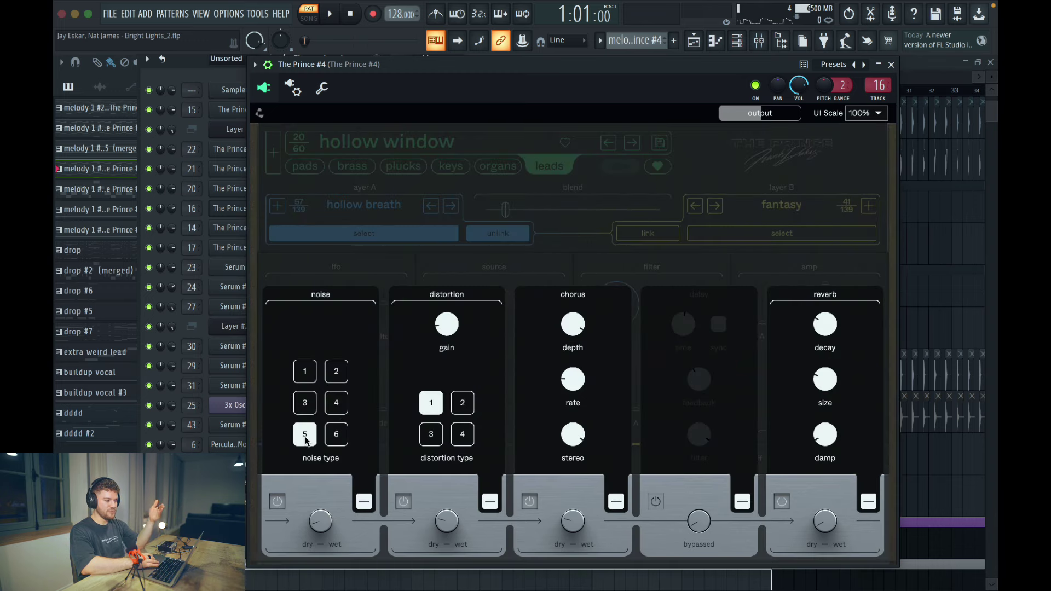
click(364, 503)
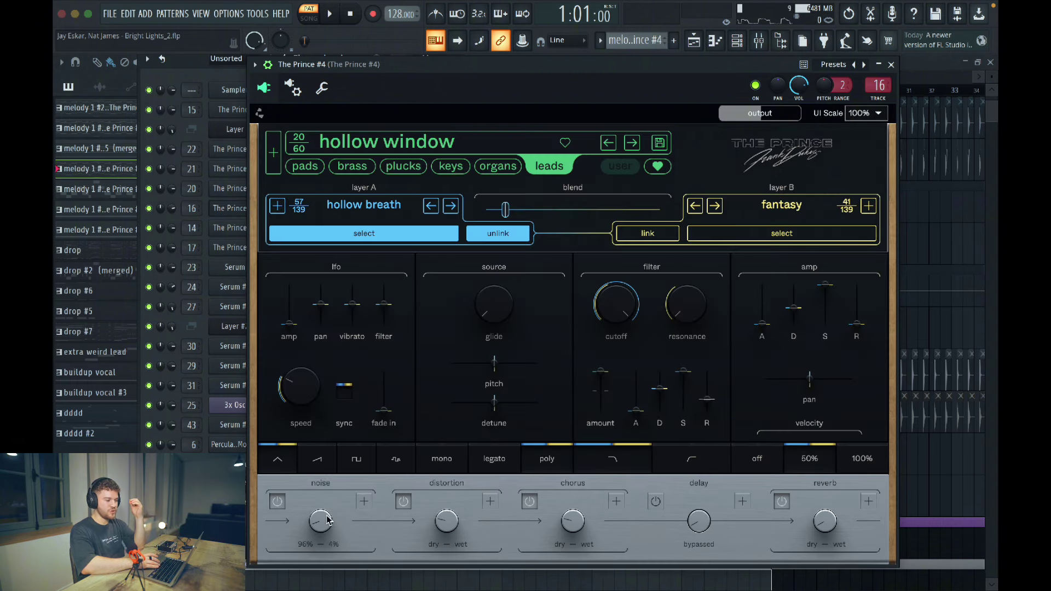
- Adjust the noise mix of The Prince #4 during playback, ending at 0.05, and close the instrument
key(space)
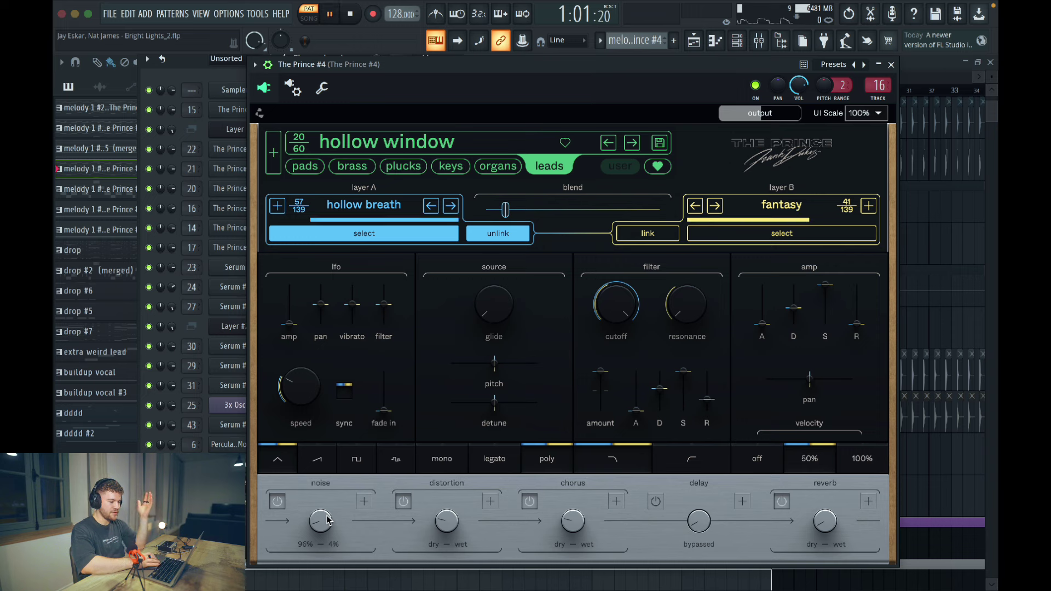
drag(328, 519, 329, 482)
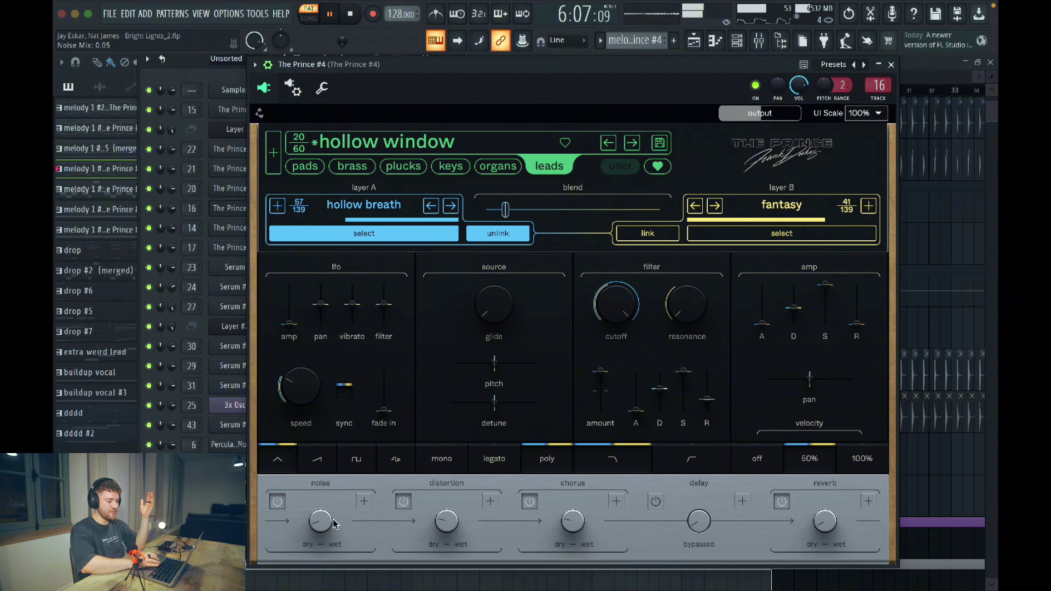
key(space)
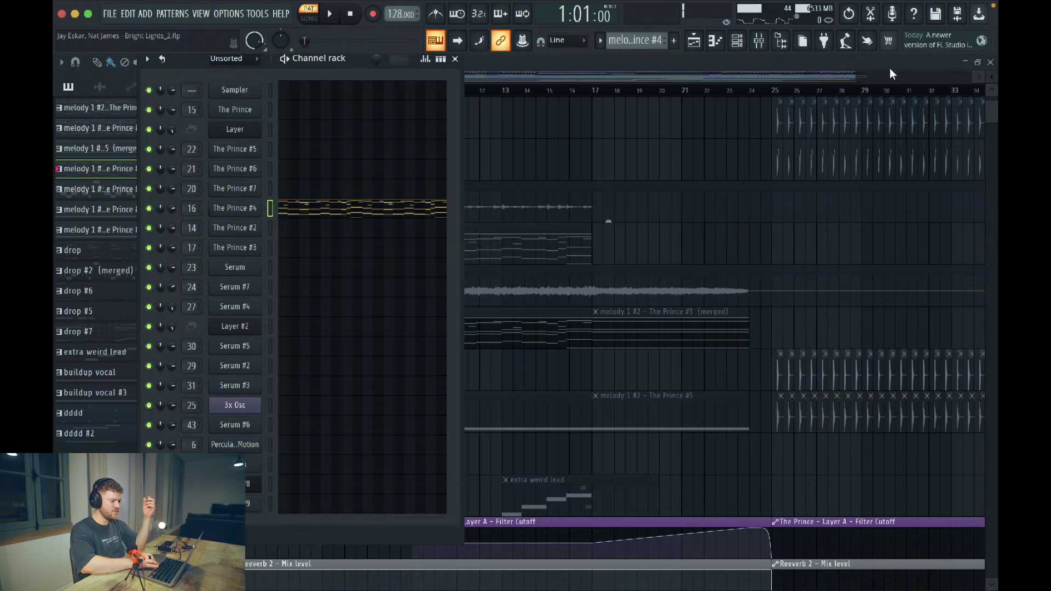
click(891, 64)
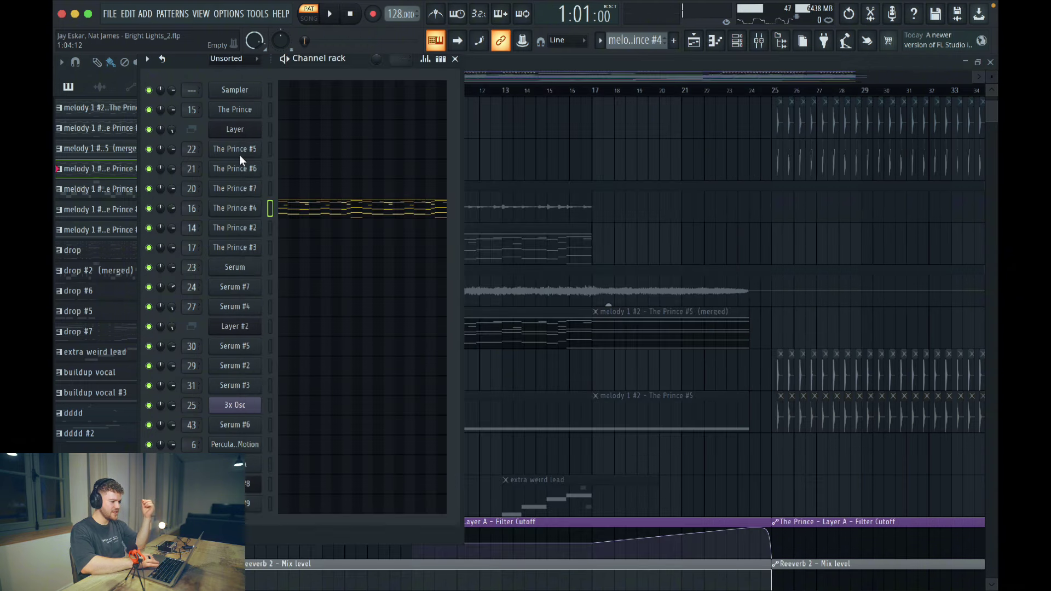
- Open The Prince channel's instrument, examine the bomb staircase preset's filter cutoff and amp envelope, and close it
click(234, 110)
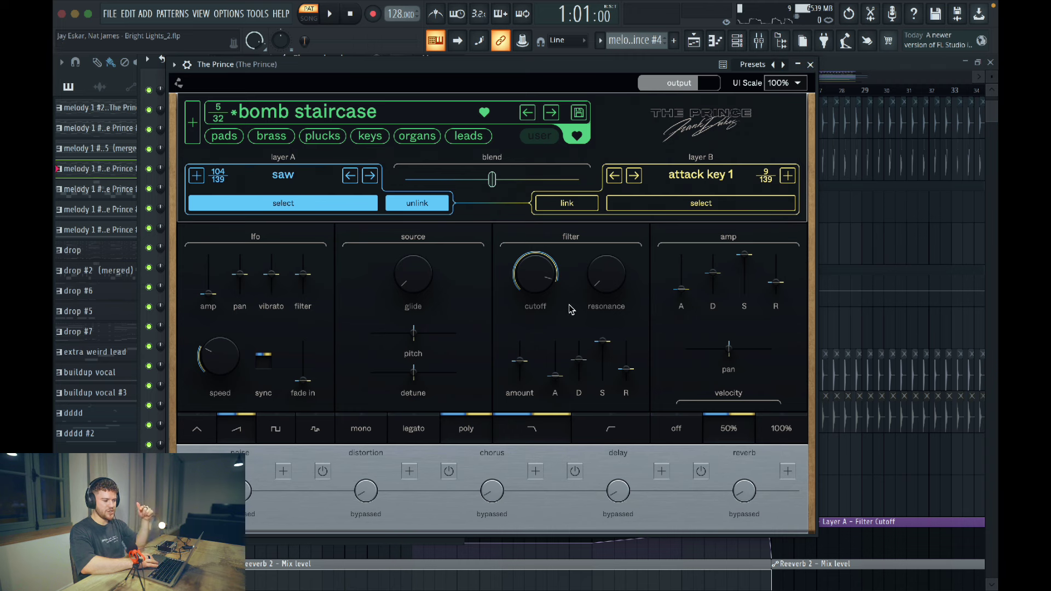
mouse_move(547, 287)
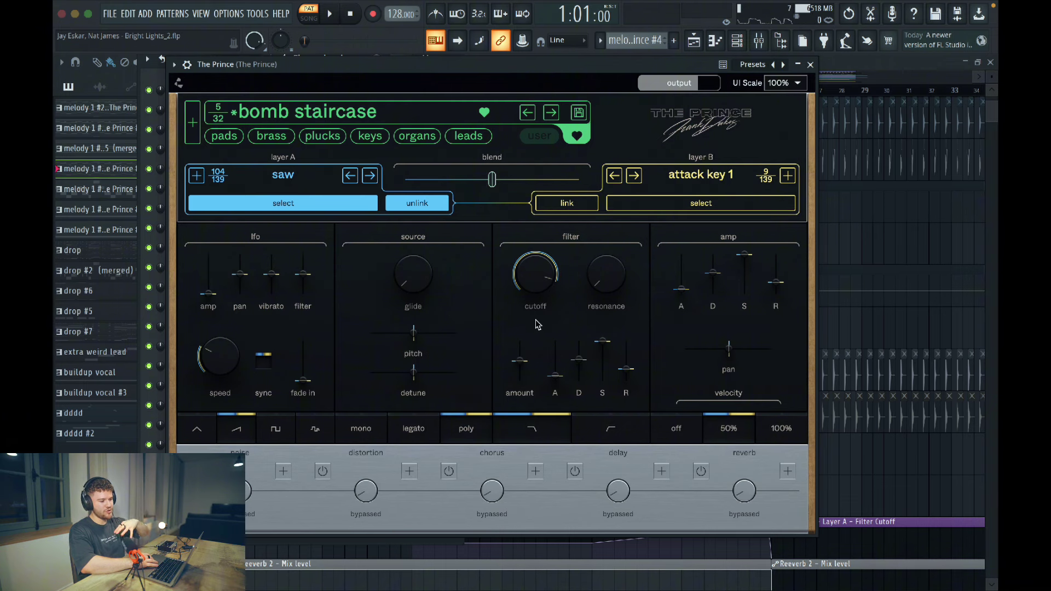
mouse_move(750, 289)
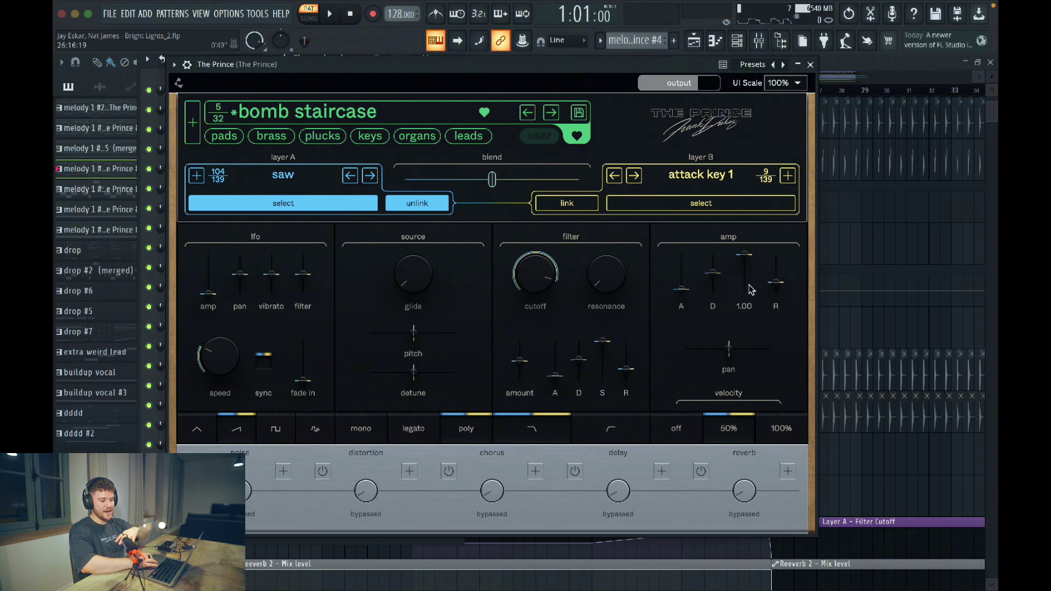
click(811, 65)
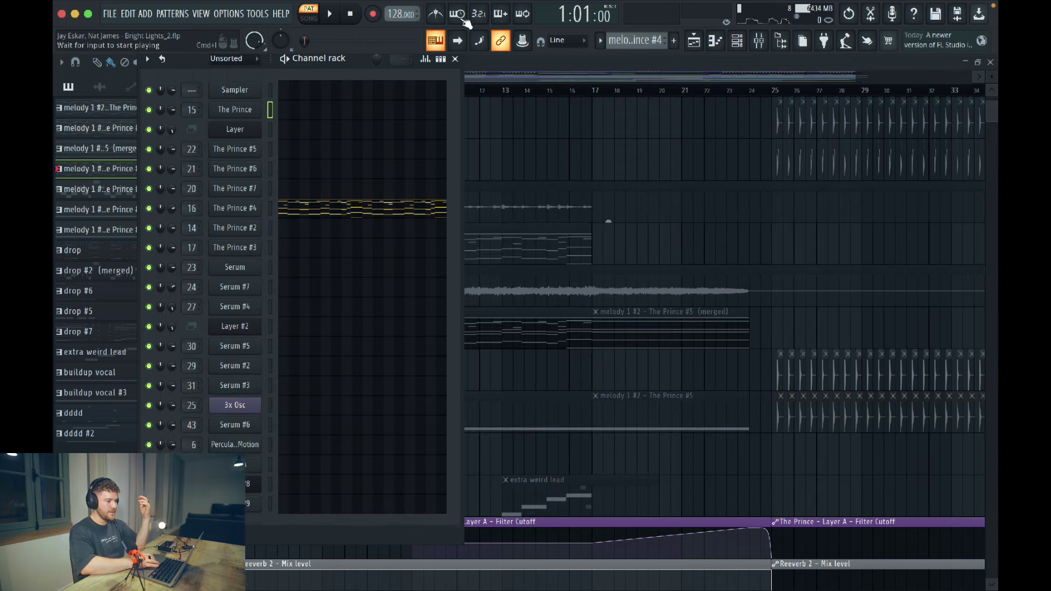
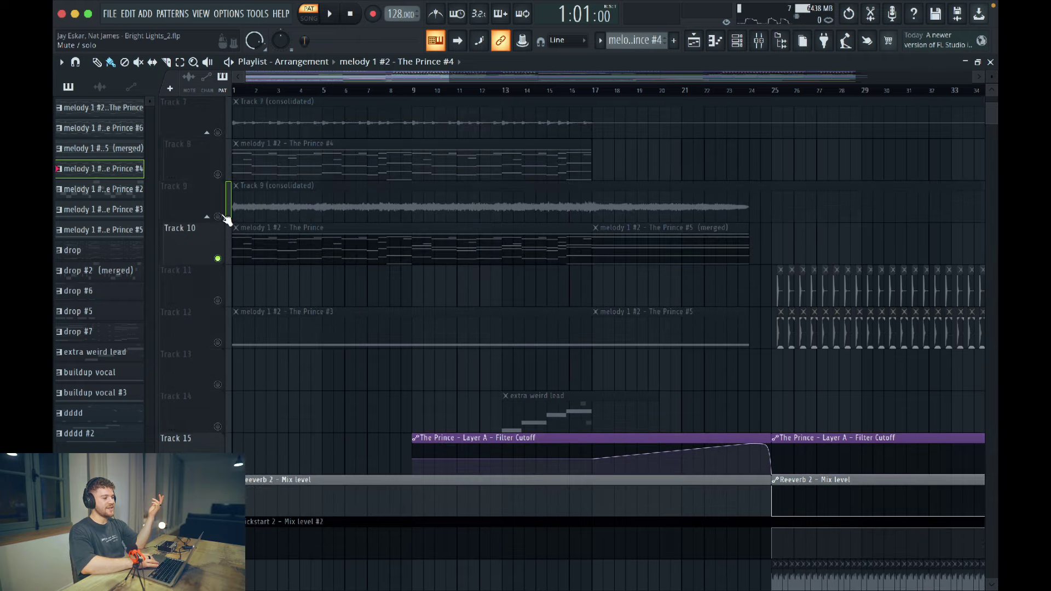
- Solo Track 21, which holds the melody 1 #2 - The Prince #2 clip
click(217, 133)
scroll(273, 239, up, 1)
scroll(274, 240, down, 6)
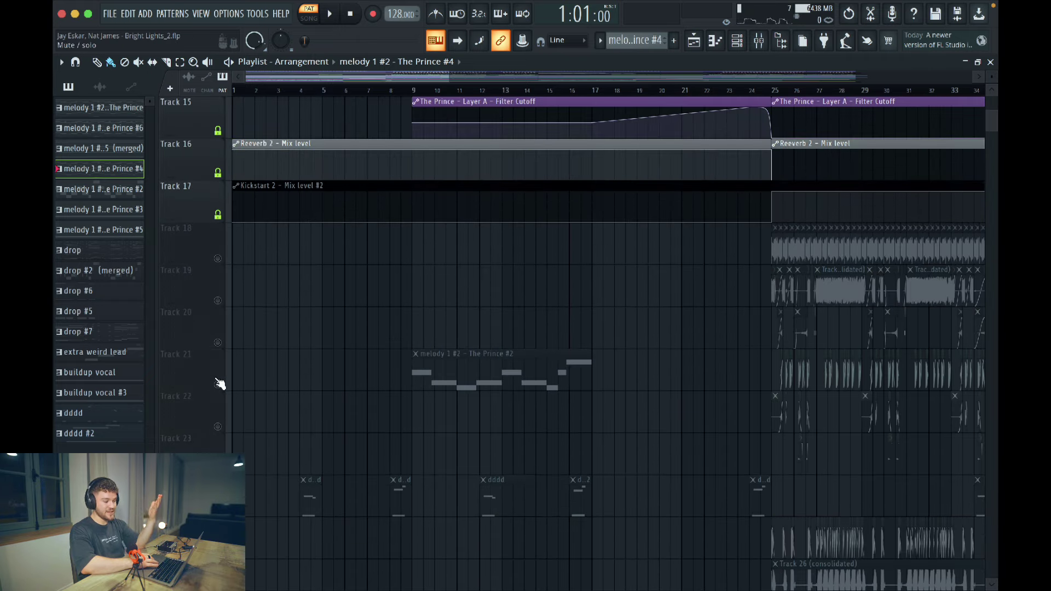
- Open the notes of The Prince #2 pattern from bar 1 and bring its low single-note line into view
double_click(471, 356)
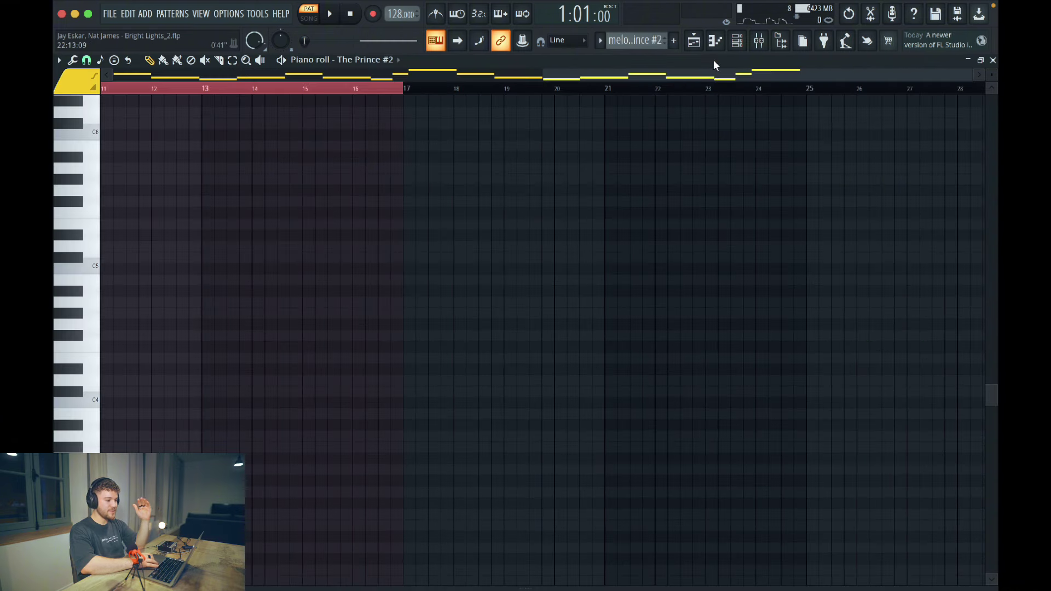
click(737, 40)
key(F7)
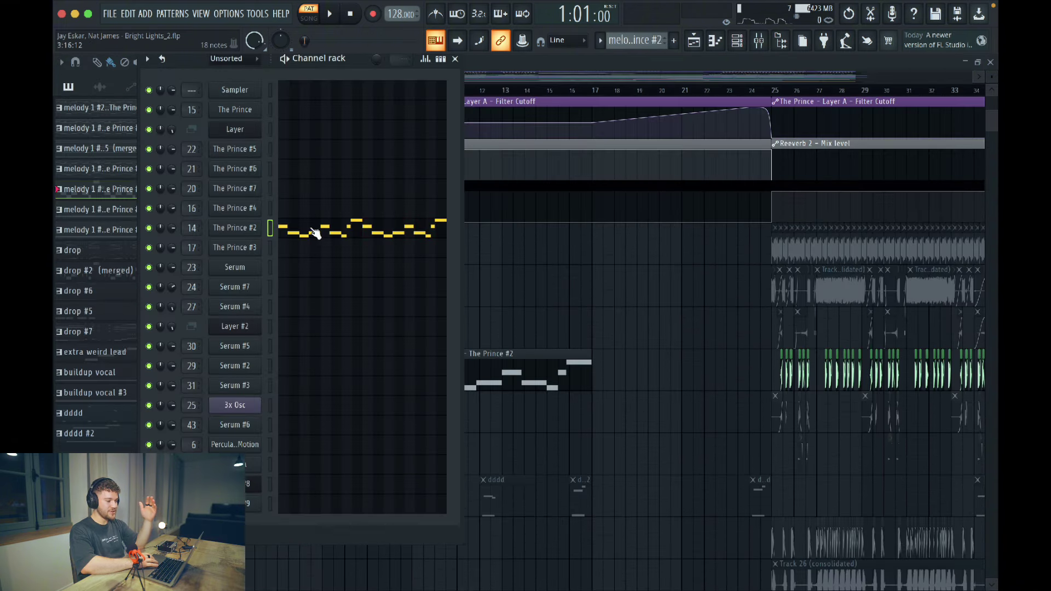
click(373, 242)
scroll(471, 436, down, 4)
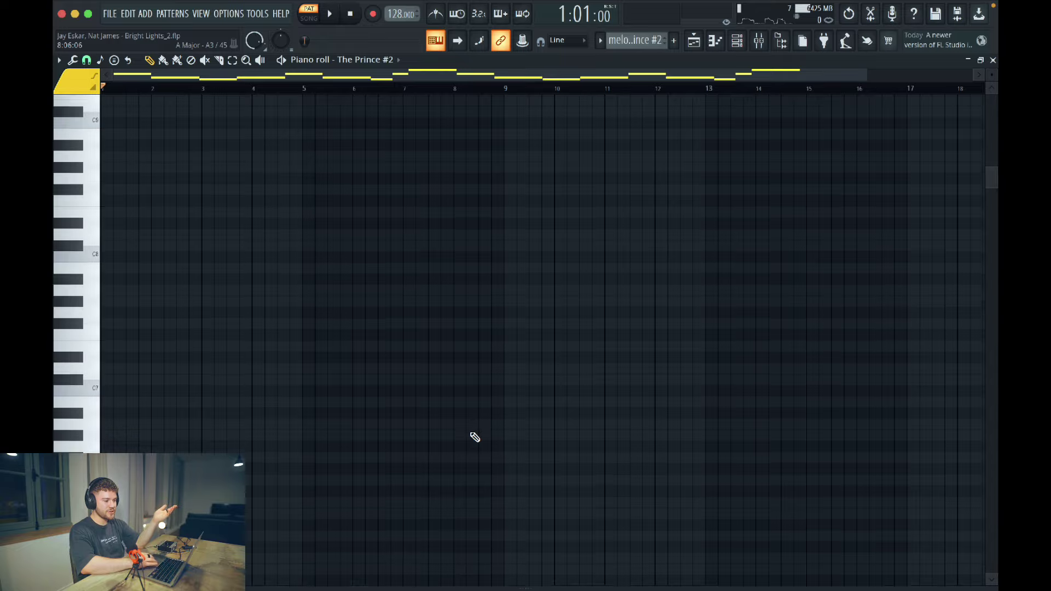
scroll(475, 437, down, 8)
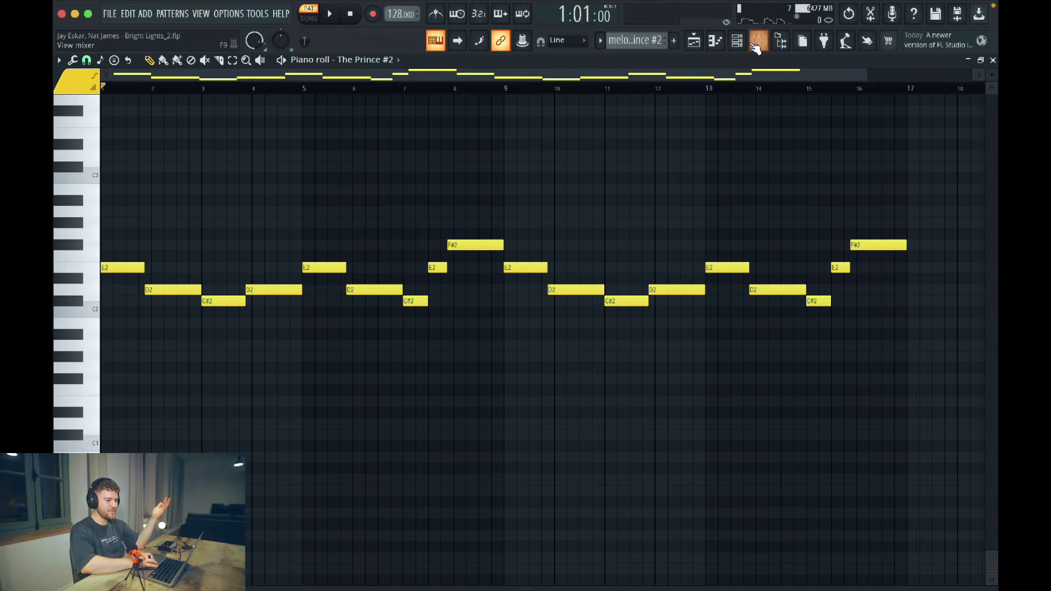
- Open The Prince #2 channel's instrument, look over its acceptable scatter preset with the sauce bass and brass pluck layers, and close it
click(737, 40)
click(261, 228)
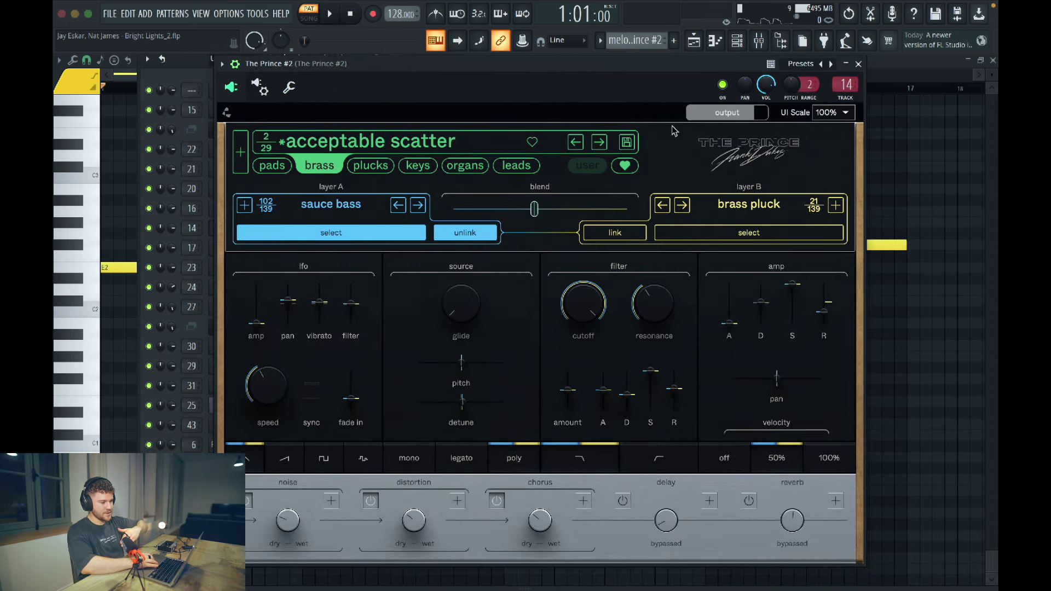
click(859, 64)
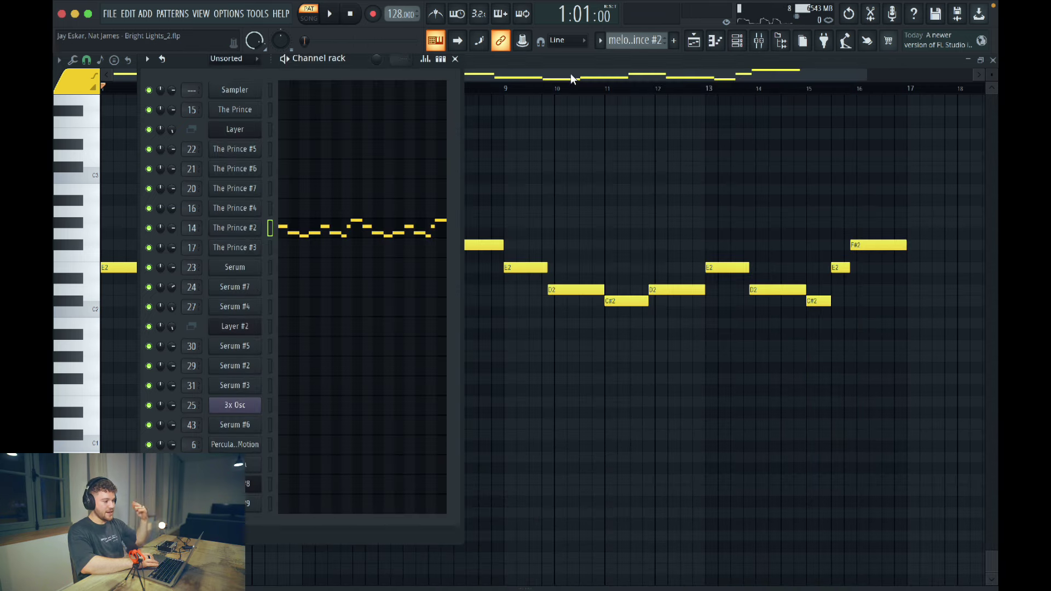
- Play the pattern, inspect the band widths in the Ozone 9 Imager on The Prince #2's mixer track, and stop playback
click(330, 15)
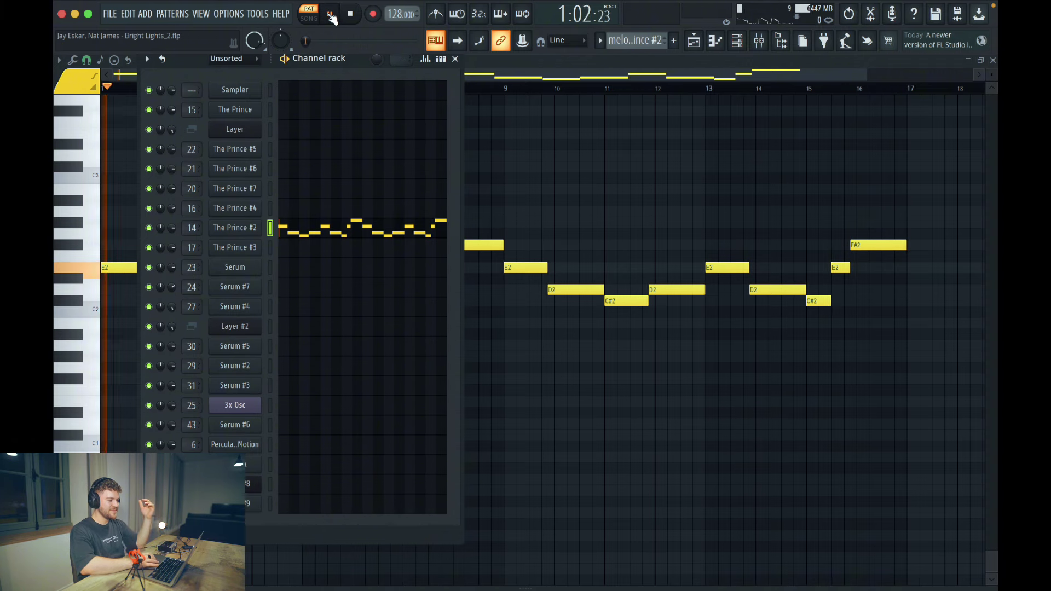
click(772, 40)
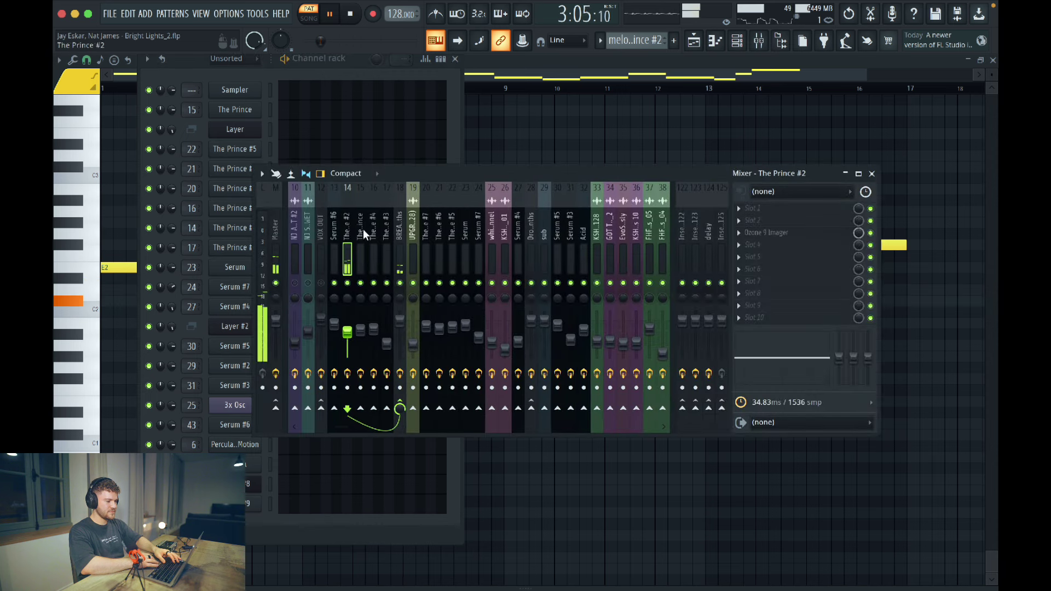
click(790, 230)
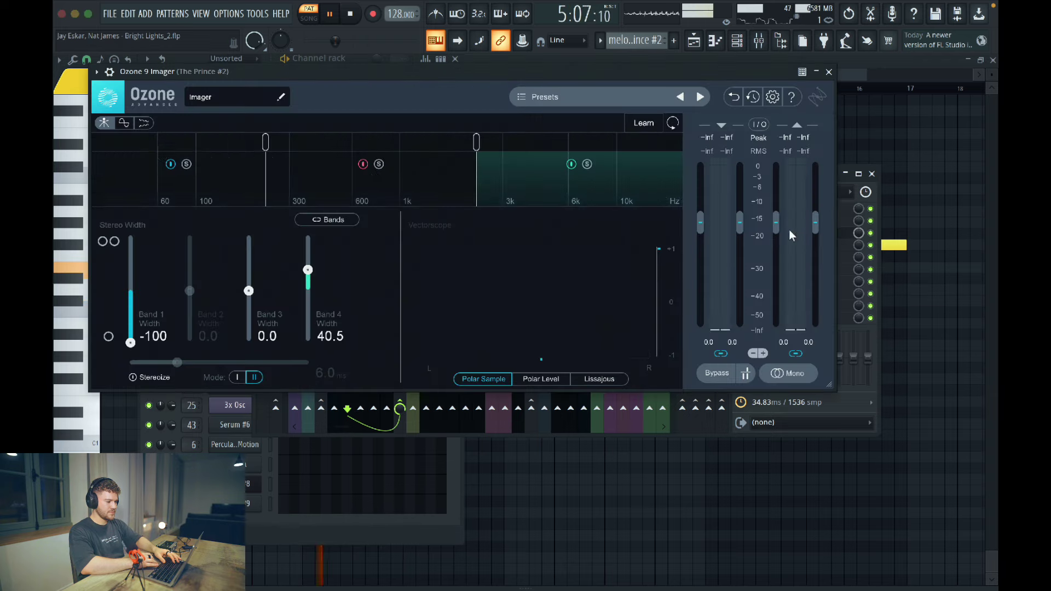
click(829, 72)
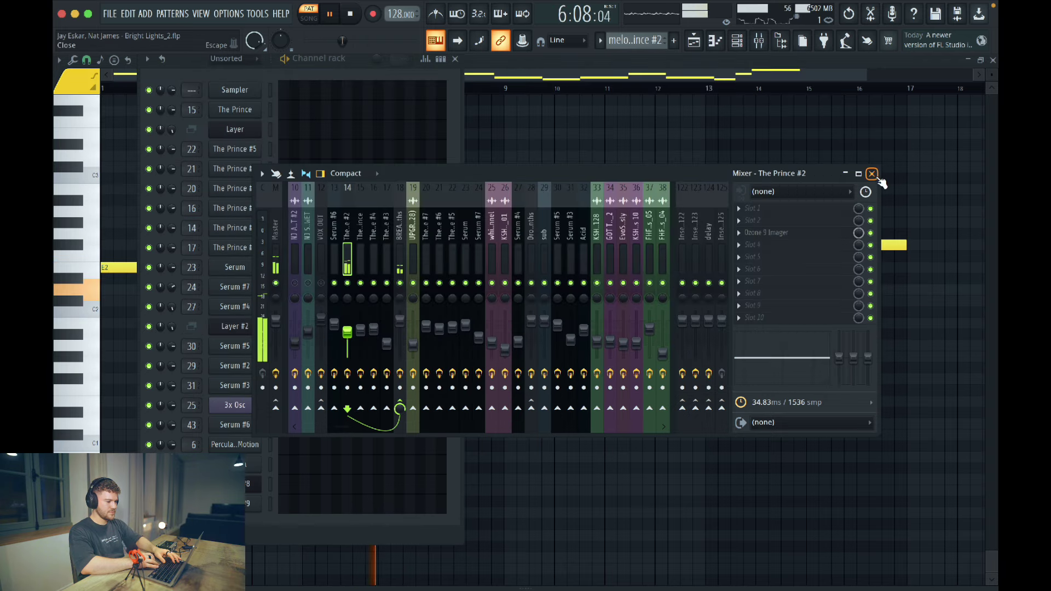
click(872, 174)
key(space)
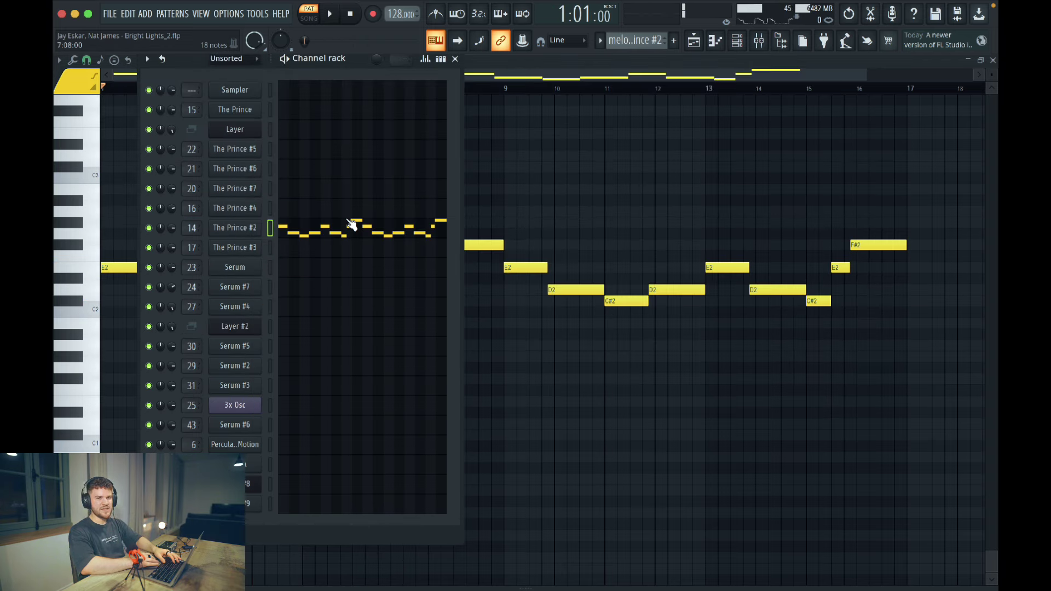
- Compare The Prince #2 with its noise effect bypassed and enabled during playback, and close the instrument
click(255, 229)
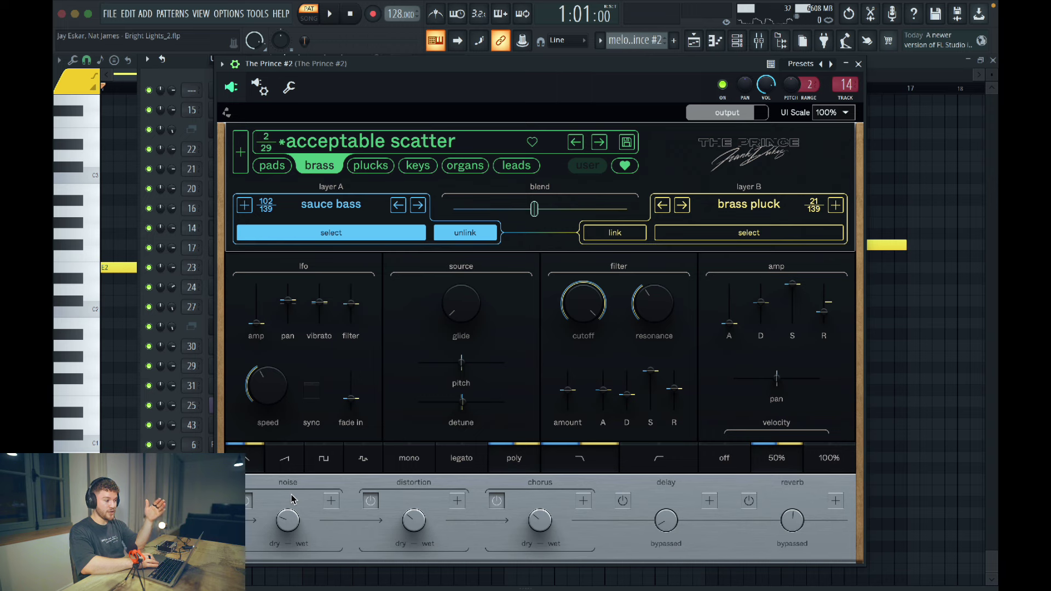
click(247, 502)
key(space)
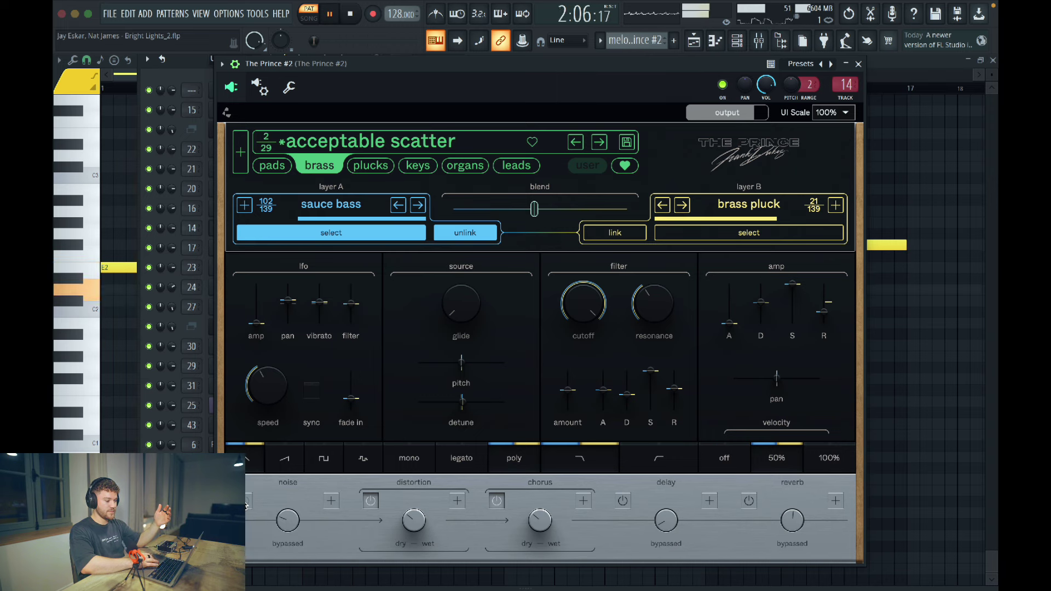
click(247, 502)
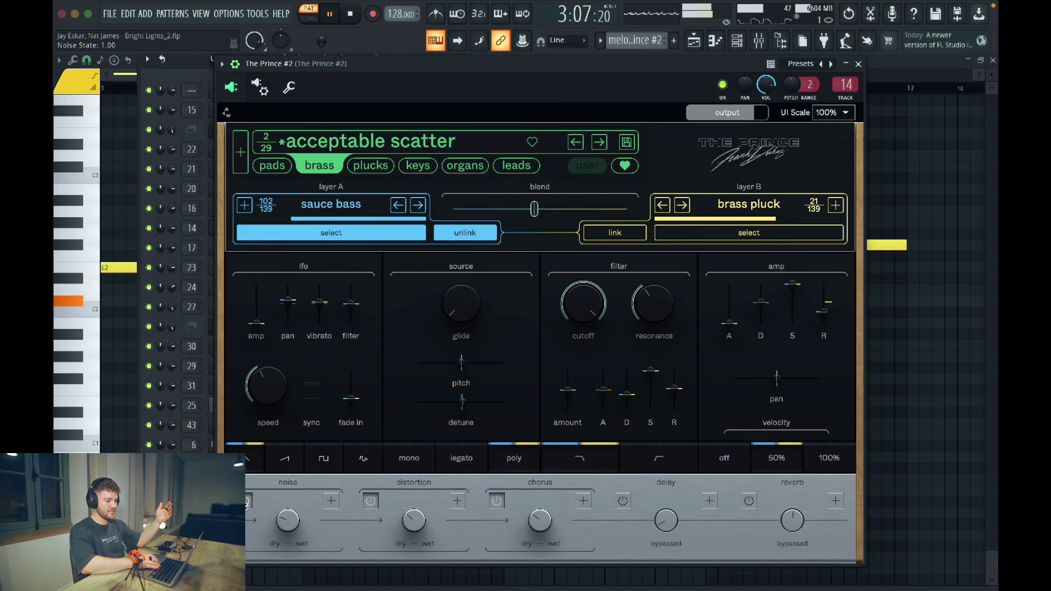
click(859, 63)
key(space)
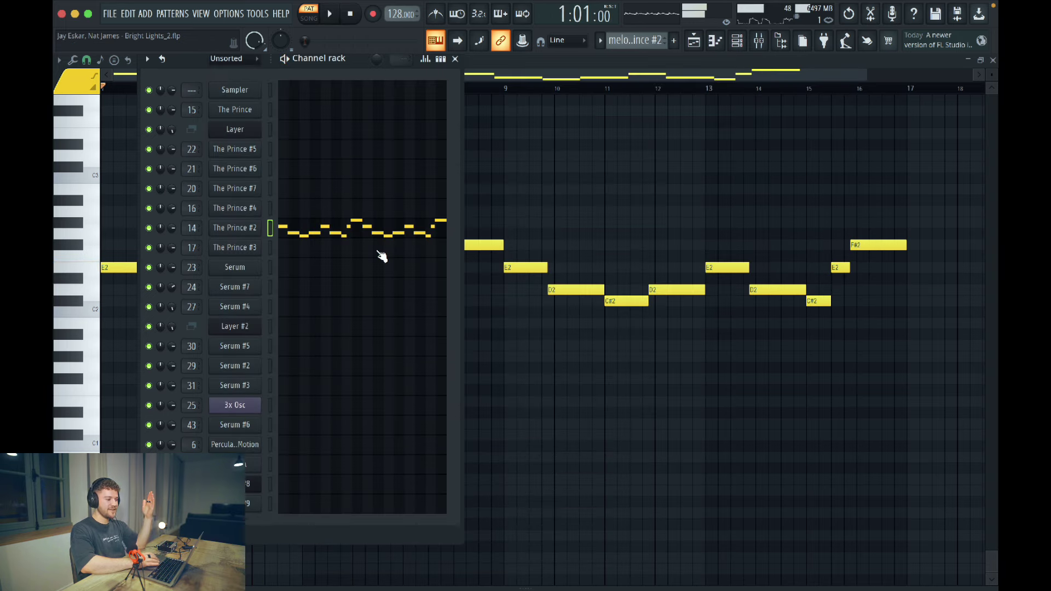
- Return to the playlist and solo Track 12, which holds the melody 1 #2 - The Prince #3 and The Prince #5 clips
click(466, 77)
key(F5)
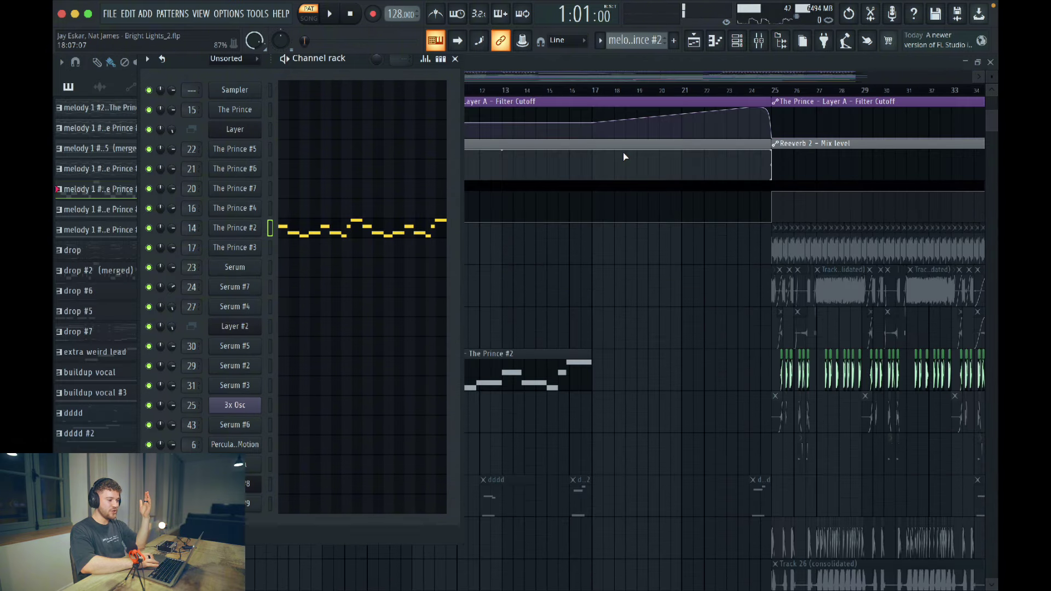
key(F6)
scroll(404, 411, up, 5)
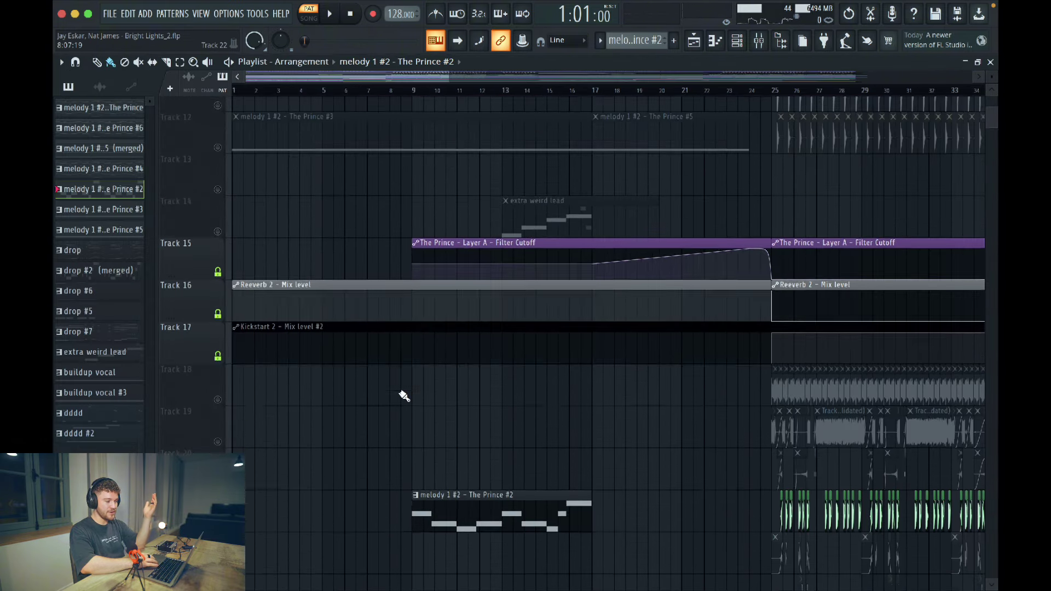
scroll(404, 395, up, 2)
scroll(403, 395, up, 3)
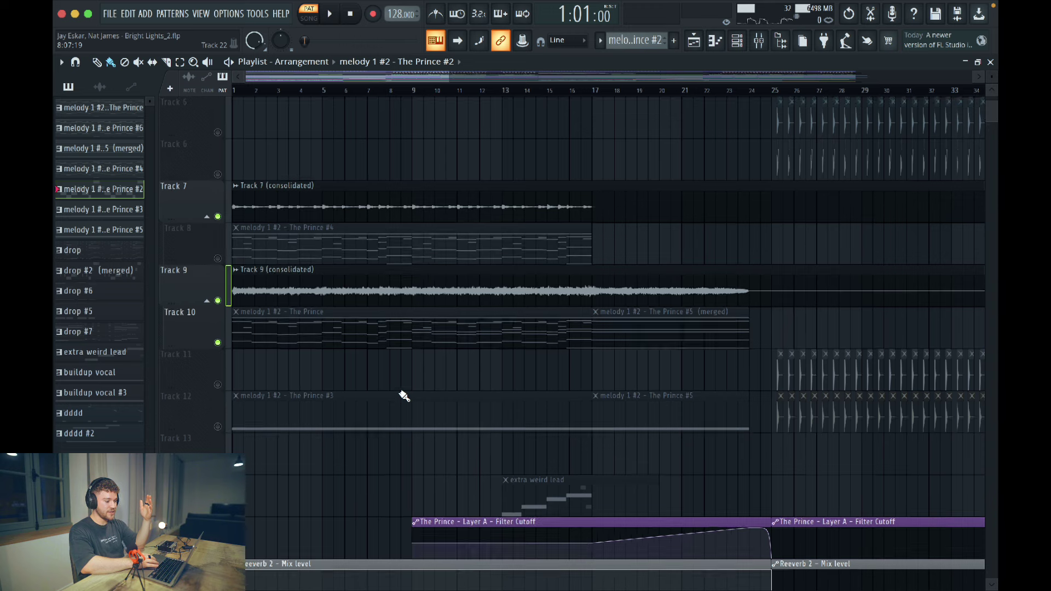
click(218, 426)
scroll(317, 388, down, 2)
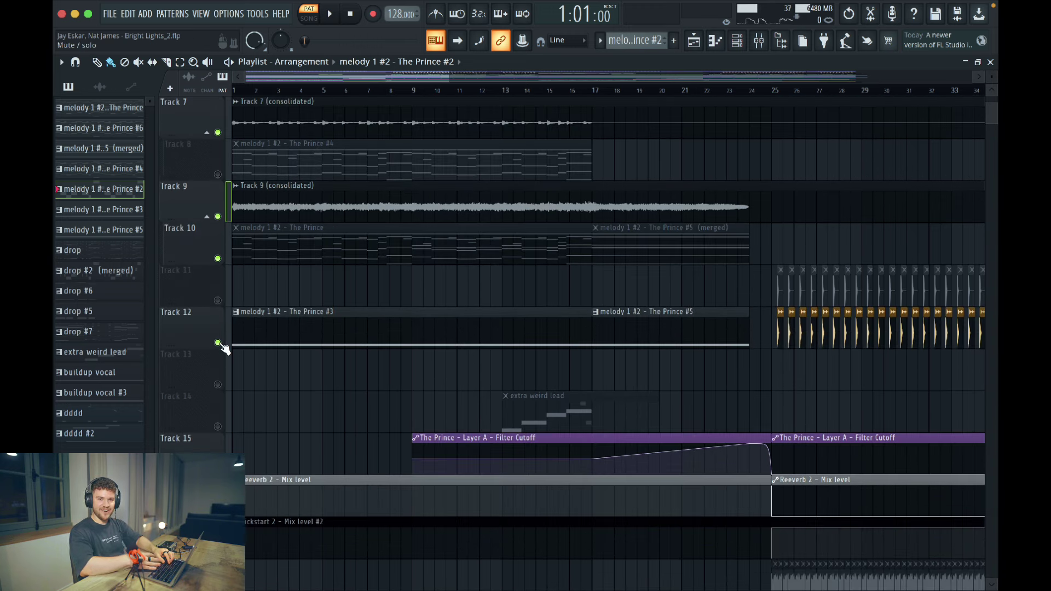
right_click(218, 343)
- Play the arrangement from bar 1, view the effects on The Prince #3's mixer track, and close the mixer
drag(255, 89, 187, 89)
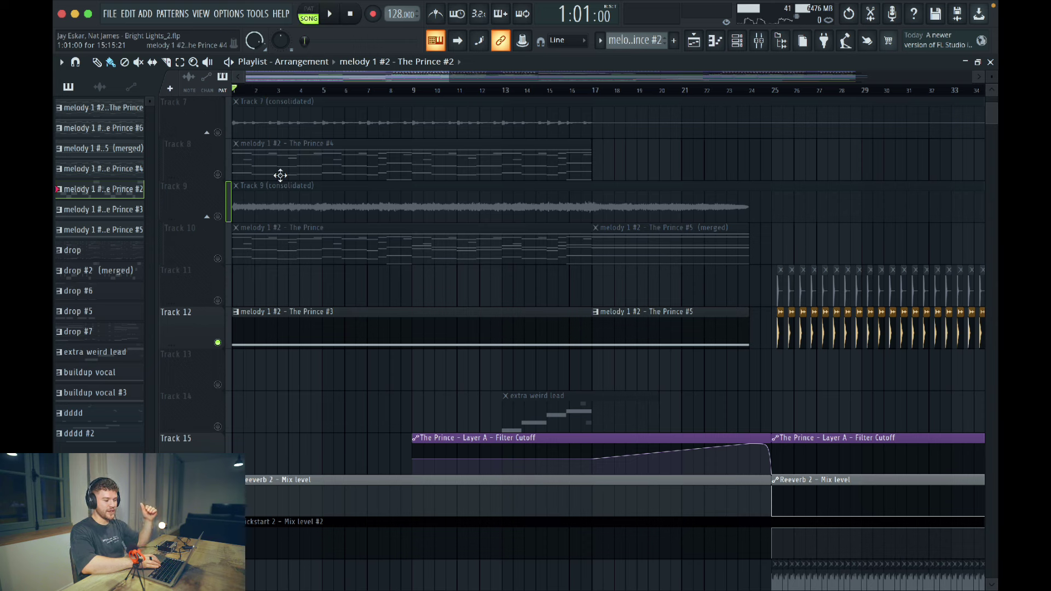
key(space)
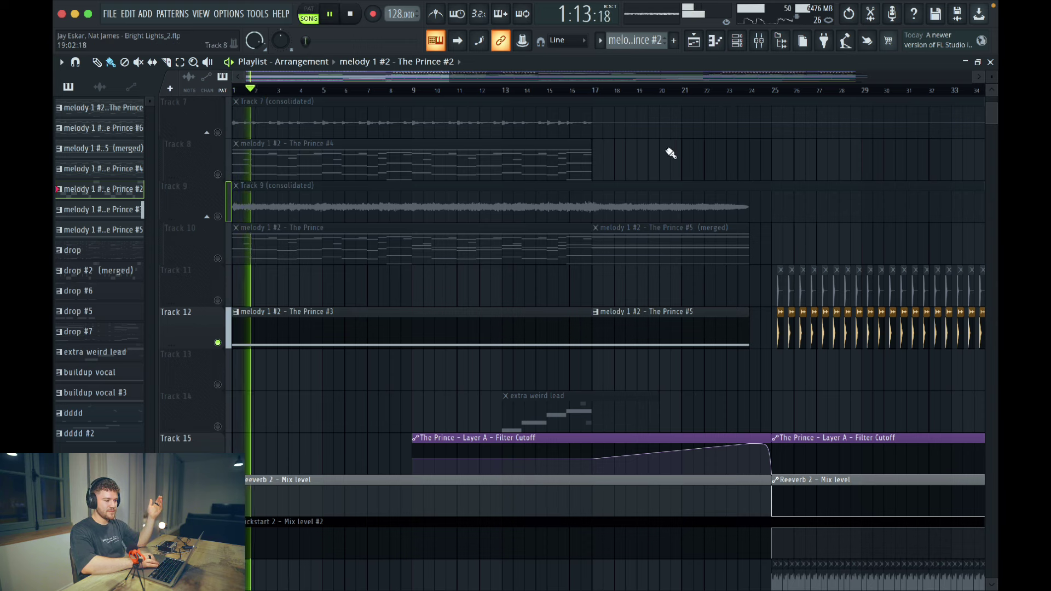
key(F9)
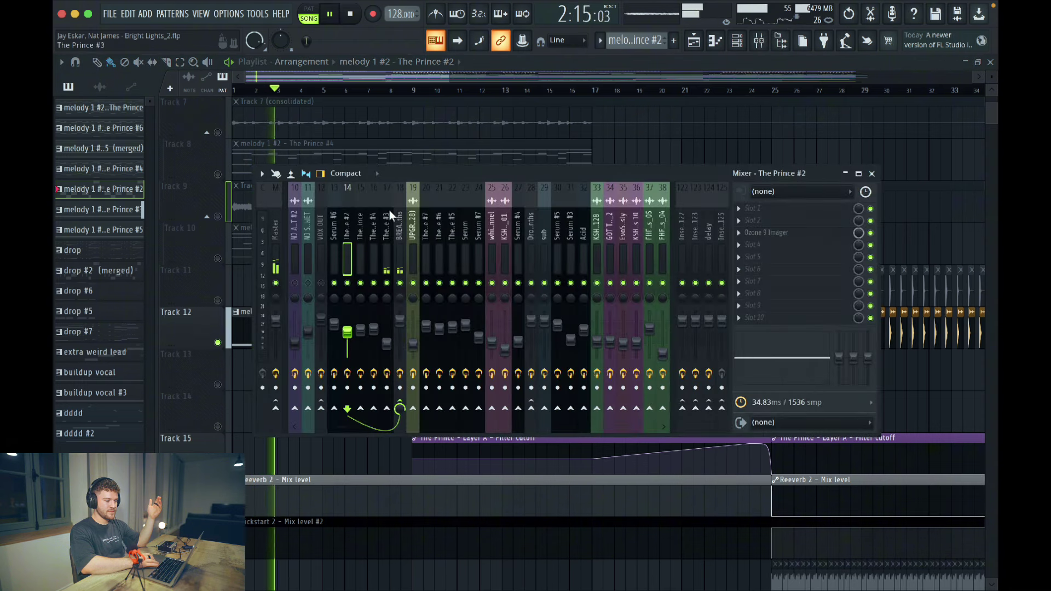
click(388, 221)
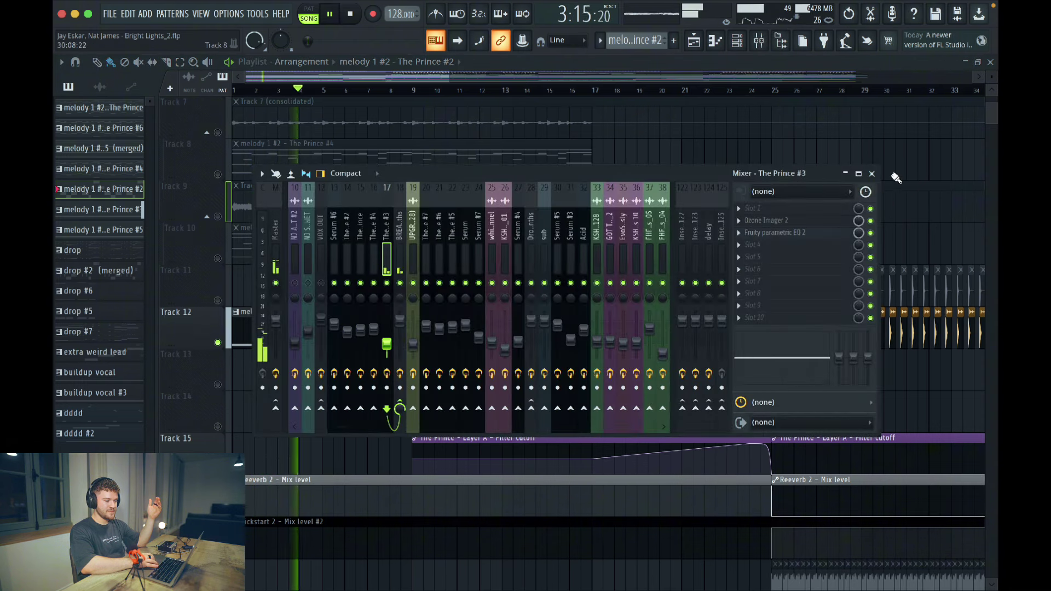
click(872, 174)
- Stop playback, examine the LFO settings of the calm thrusters preset in The Prince #3 instrument, and close it
key(F6)
key(space)
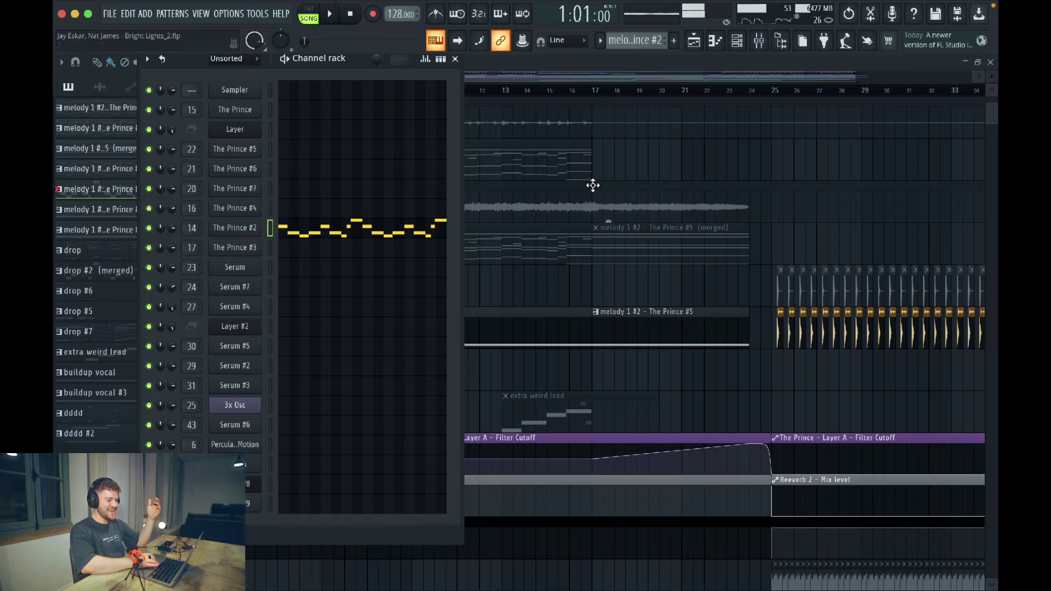
click(234, 248)
drag(355, 129, 541, 100)
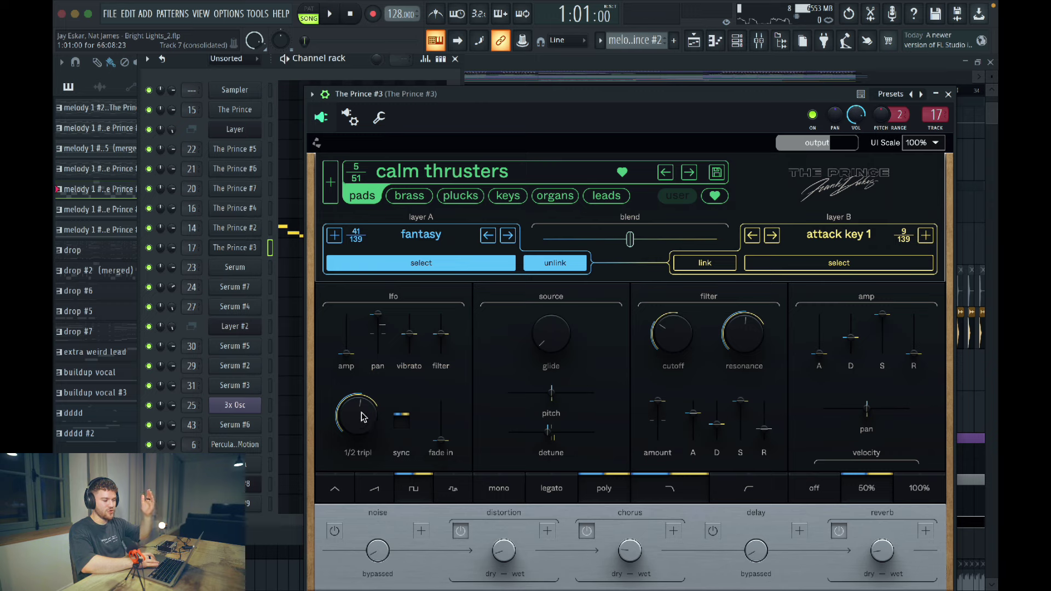
click(948, 94)
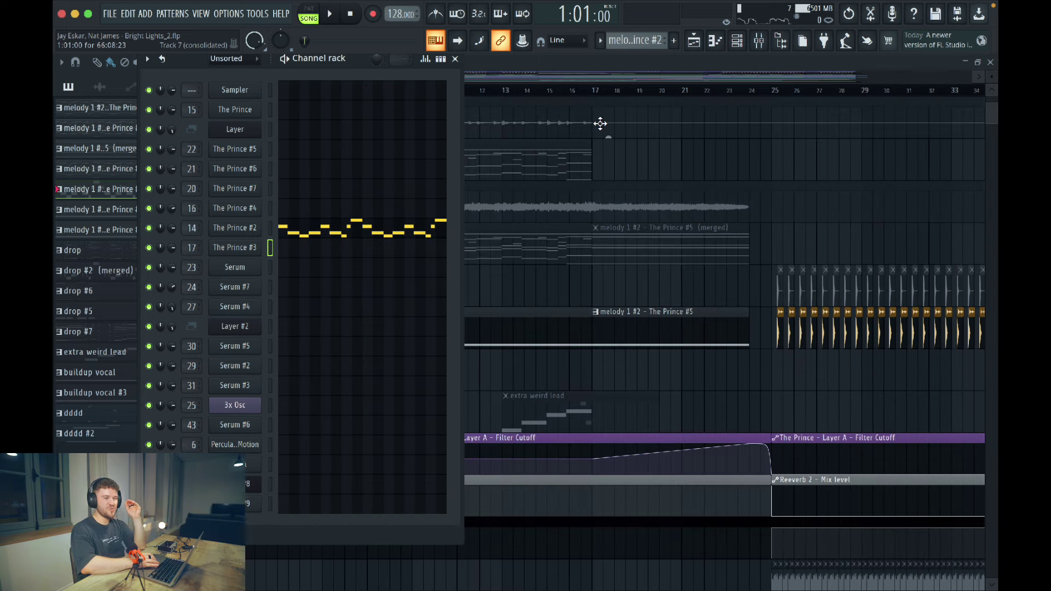
click(455, 59)
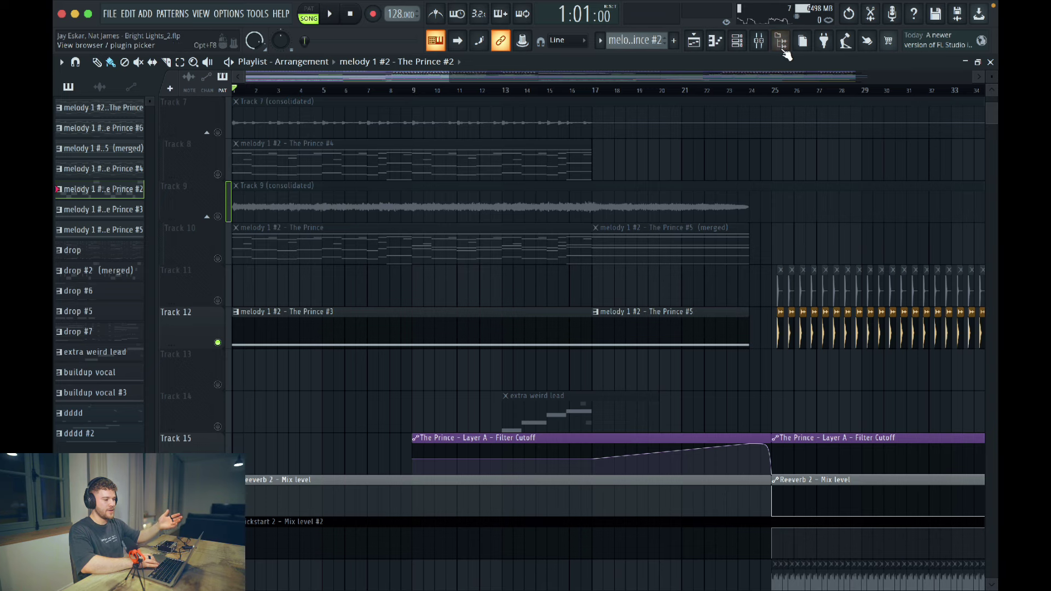
- Check The Prince #3's mixer track briefly and turn off the solo so all playlist tracks are active
click(758, 40)
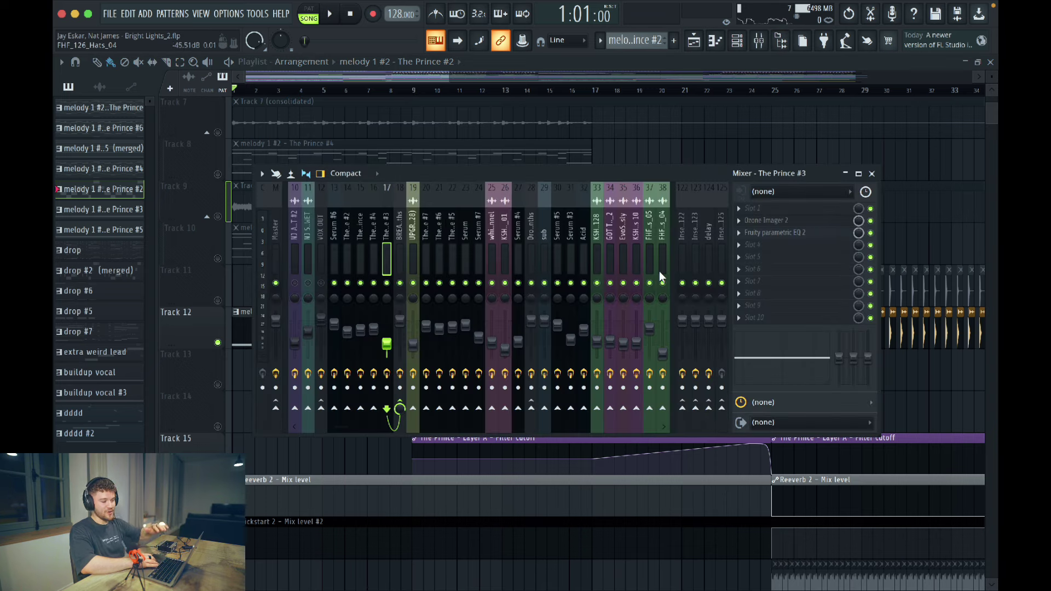
click(872, 174)
click(218, 216)
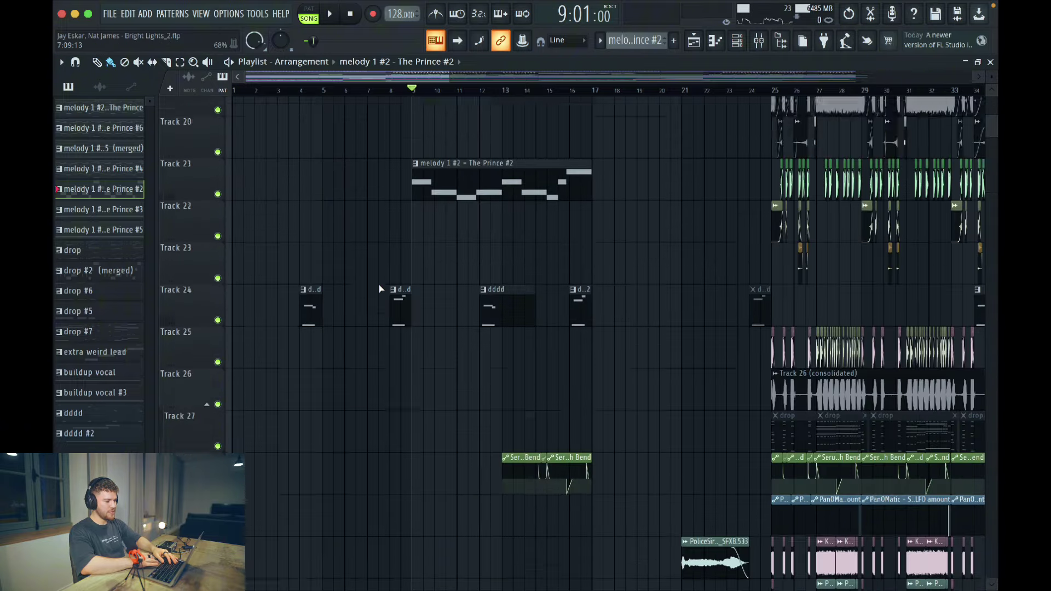
- Look over the filter cutoff and EQ automation tracks and play all layers together from bar 9, stopping after bar 13
scroll(380, 288, down, 10)
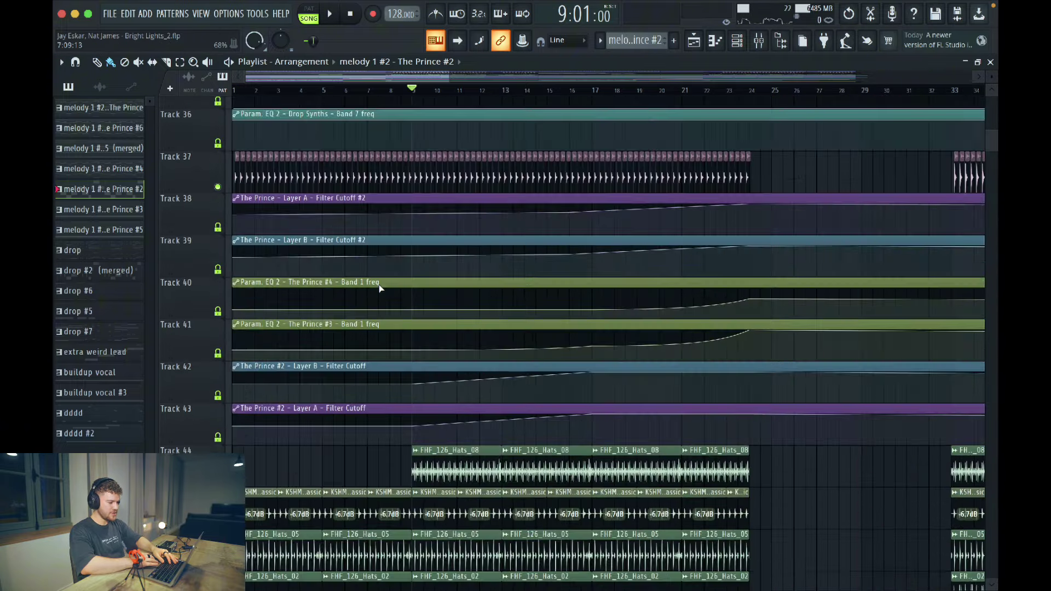
scroll(380, 288, down, 5)
scroll(381, 289, up, 10)
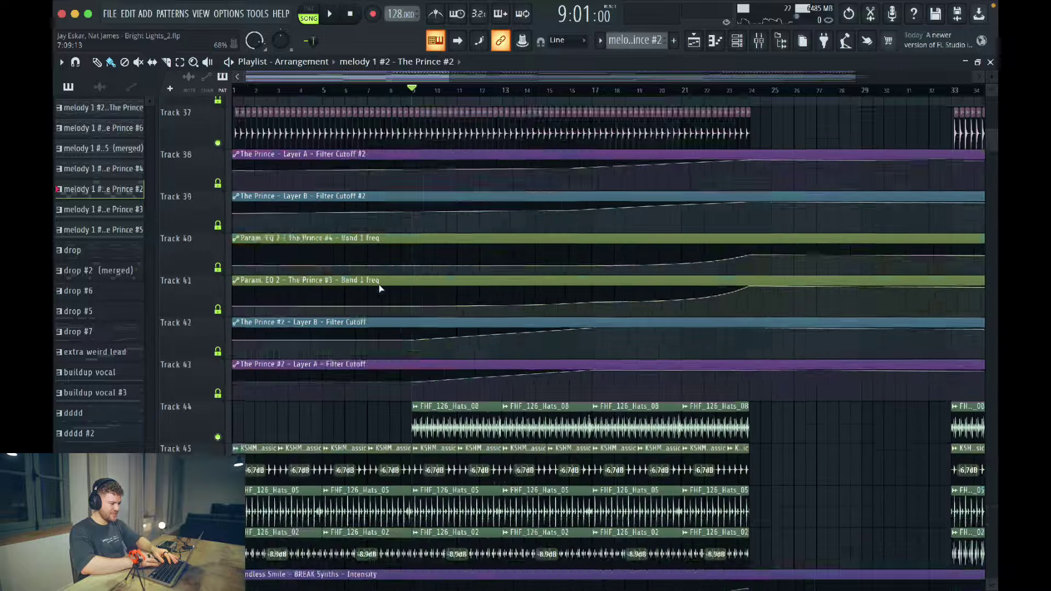
scroll(381, 289, up, 8)
key(space)
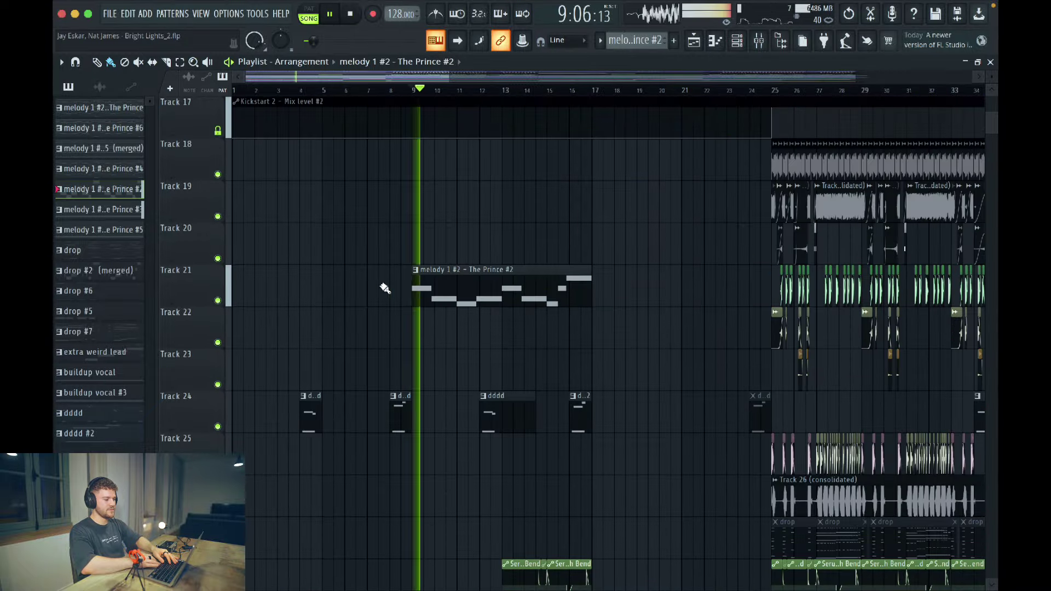
scroll(470, 356, up, 7)
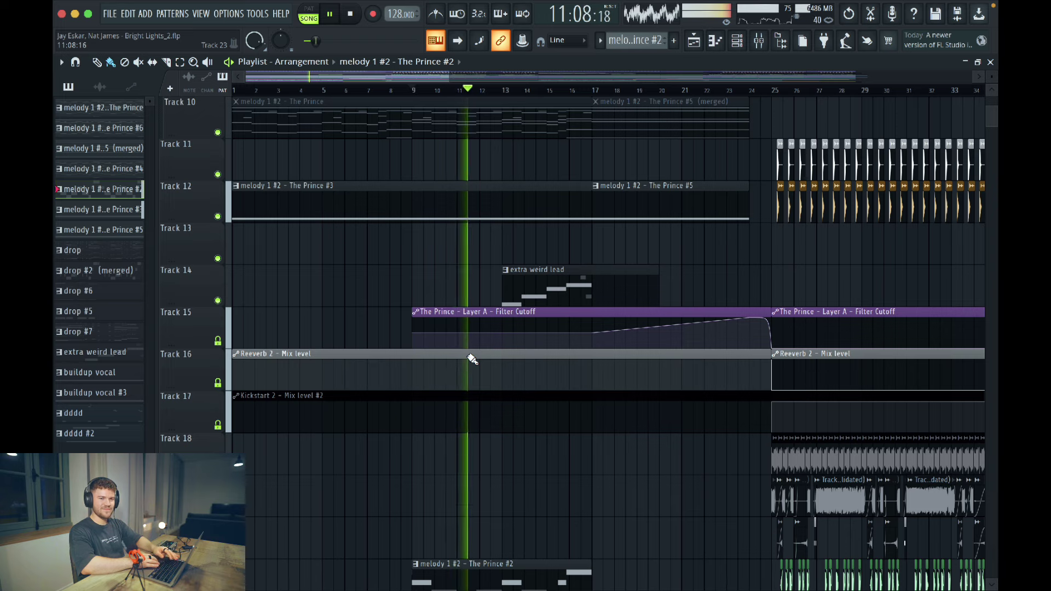
scroll(472, 359, up, 4)
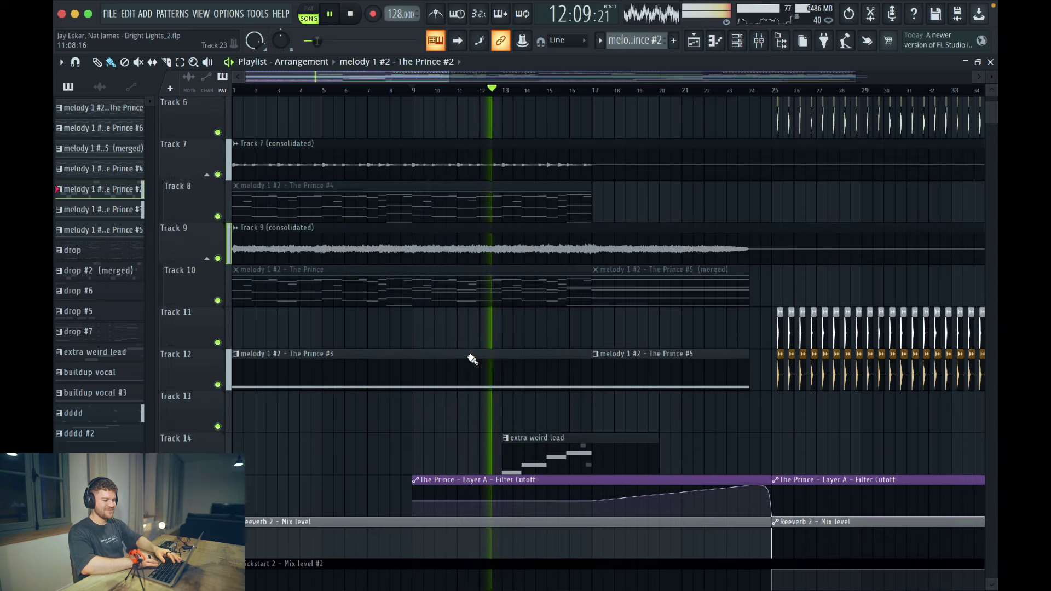
scroll(472, 359, down, 2)
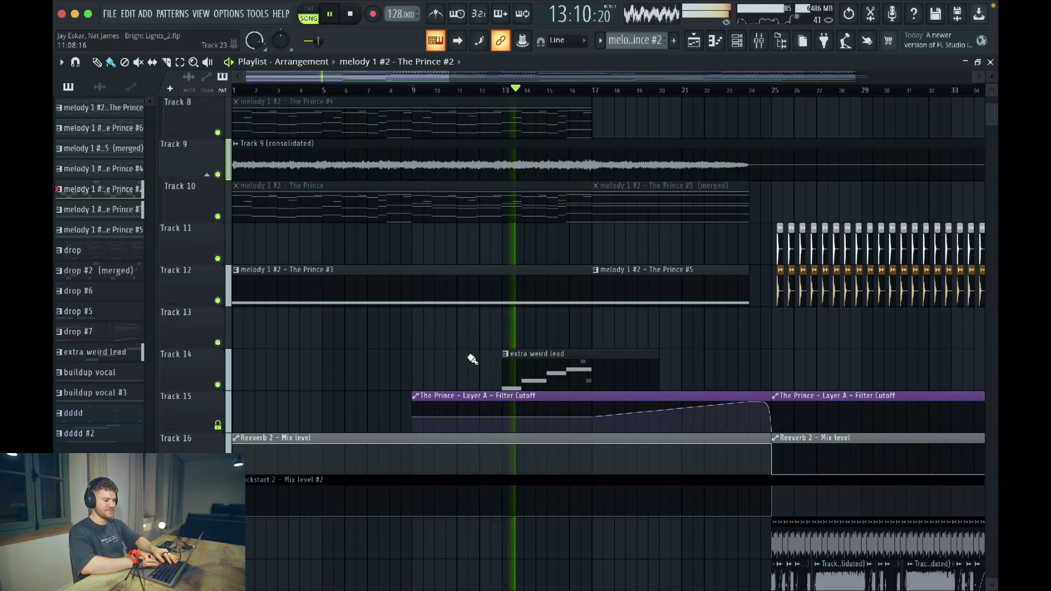
key(space)
- Return the playhead to bar 1 and examine the Fruity Parametric EQ 2 curve on The Prince #4's mixer track
click(301, 90)
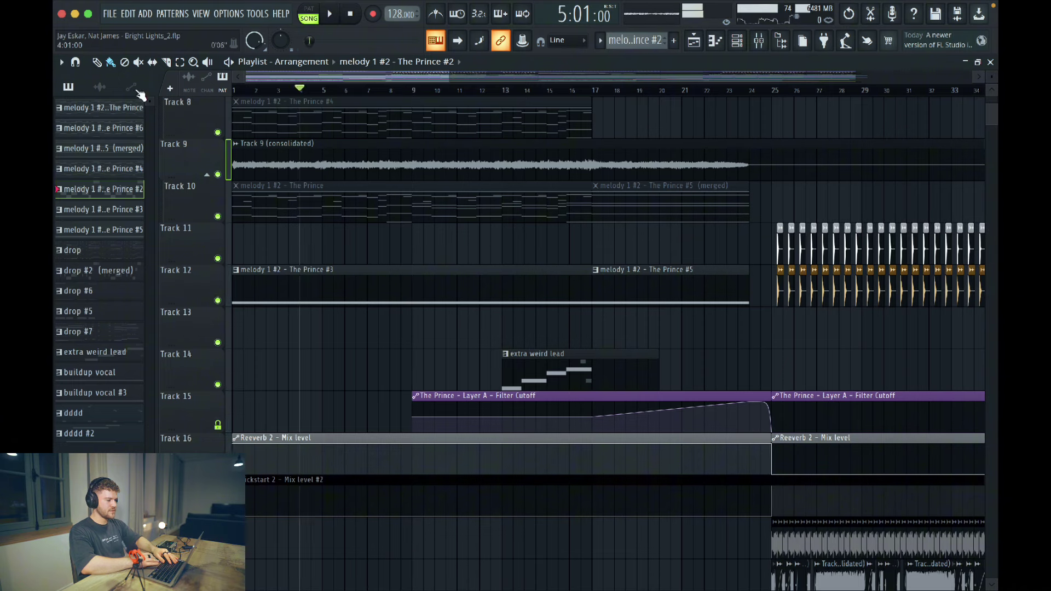
click(234, 90)
key(F9)
scroll(400, 241, up, 3)
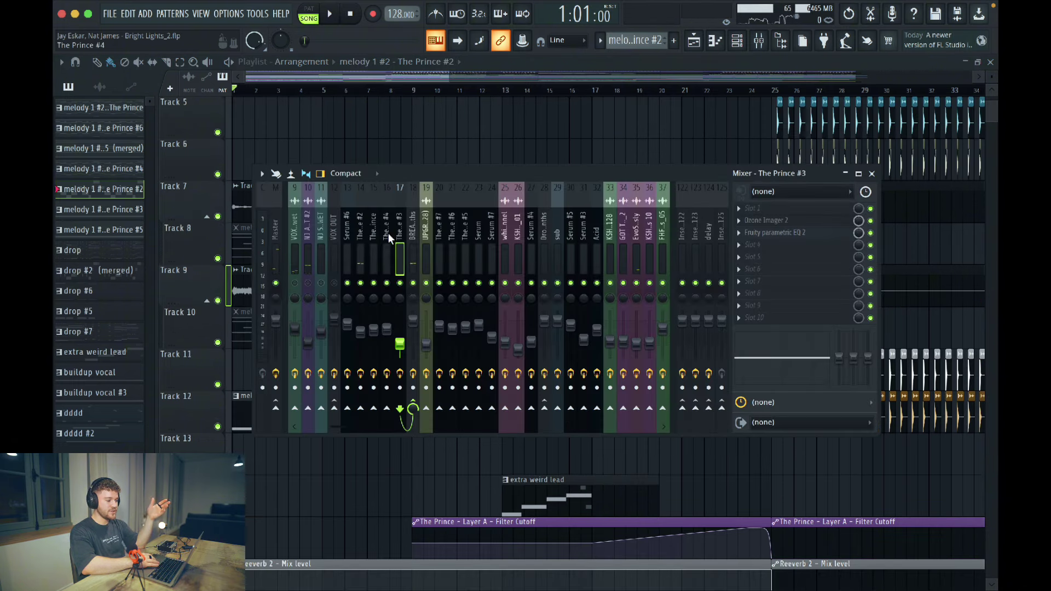
click(388, 237)
click(772, 221)
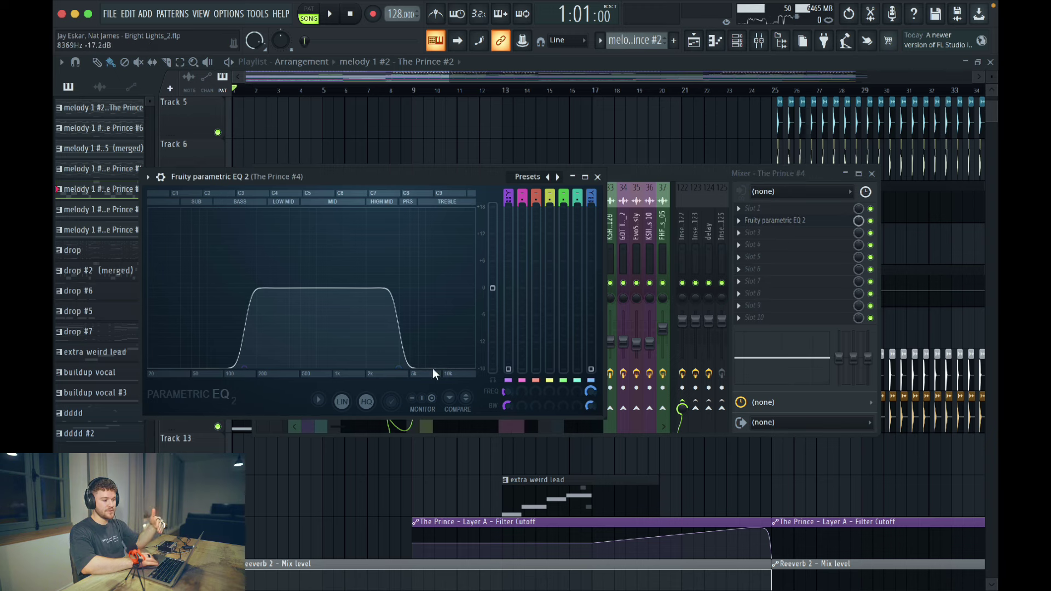
click(598, 177)
- Inspect the low cut in the Fruity Parametric EQ 2 on The Prince's mixer track, and close the EQ and mixer
click(377, 237)
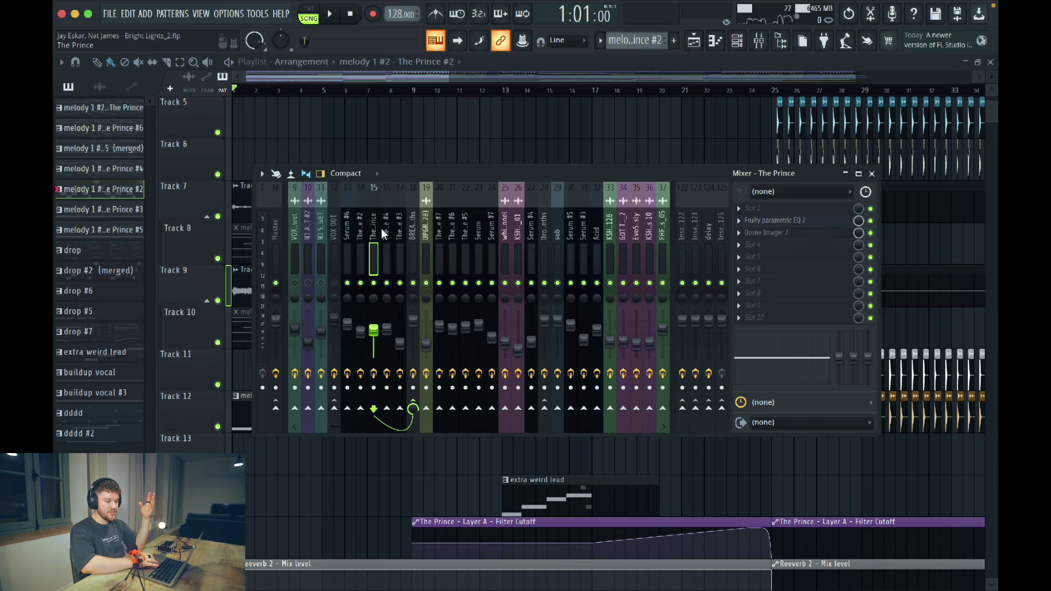
click(772, 220)
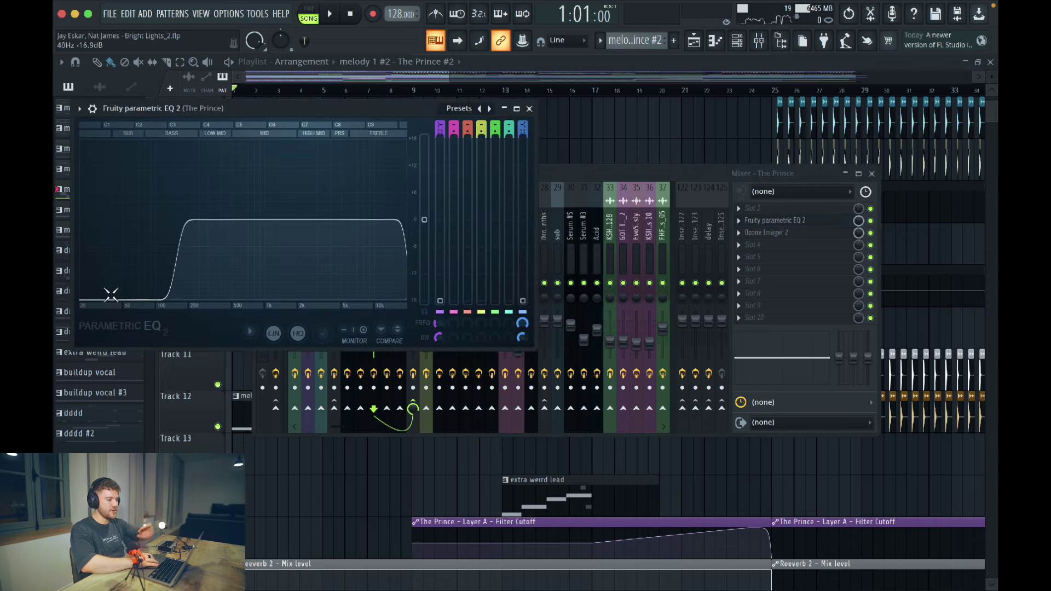
drag(267, 111, 489, 133)
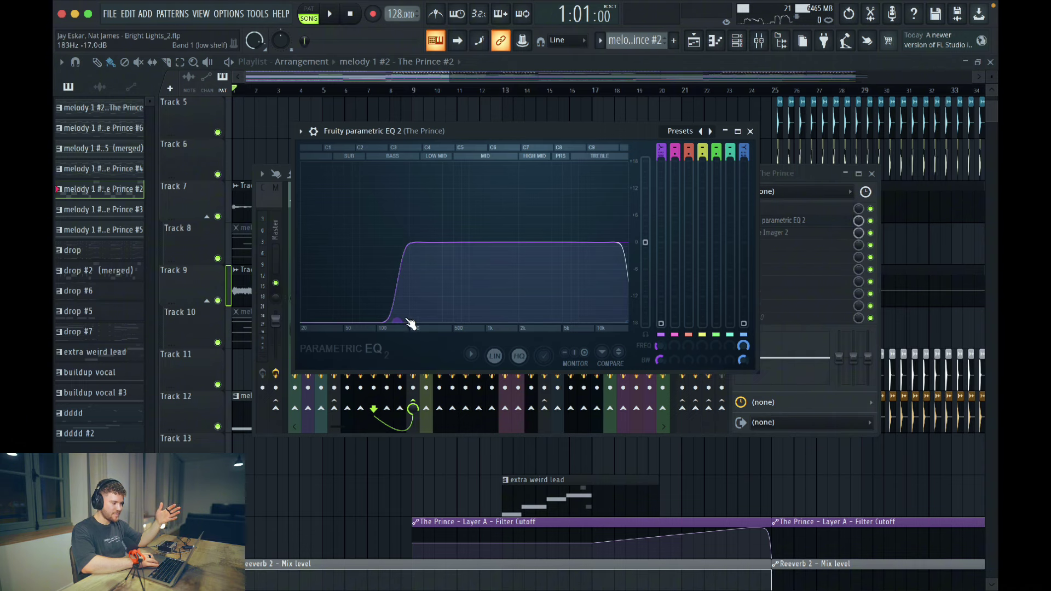
drag(410, 326, 407, 327)
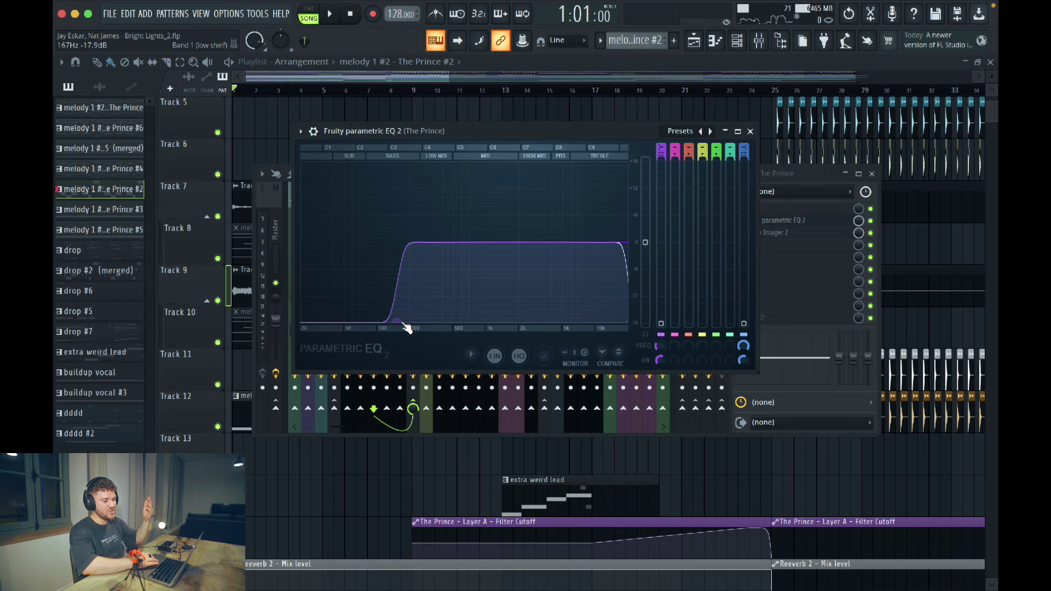
click(750, 132)
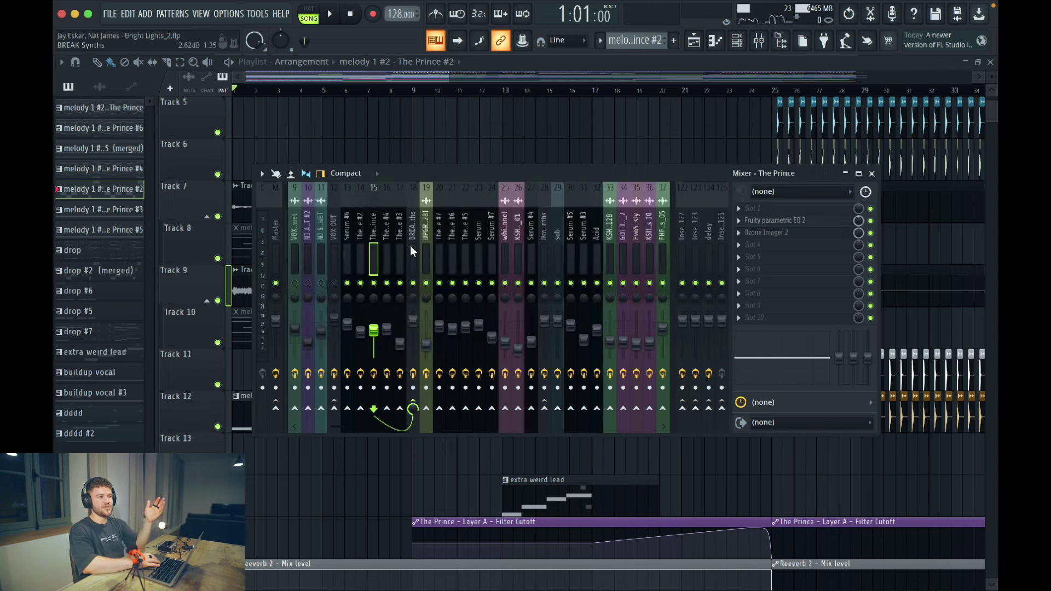
right_click(373, 283)
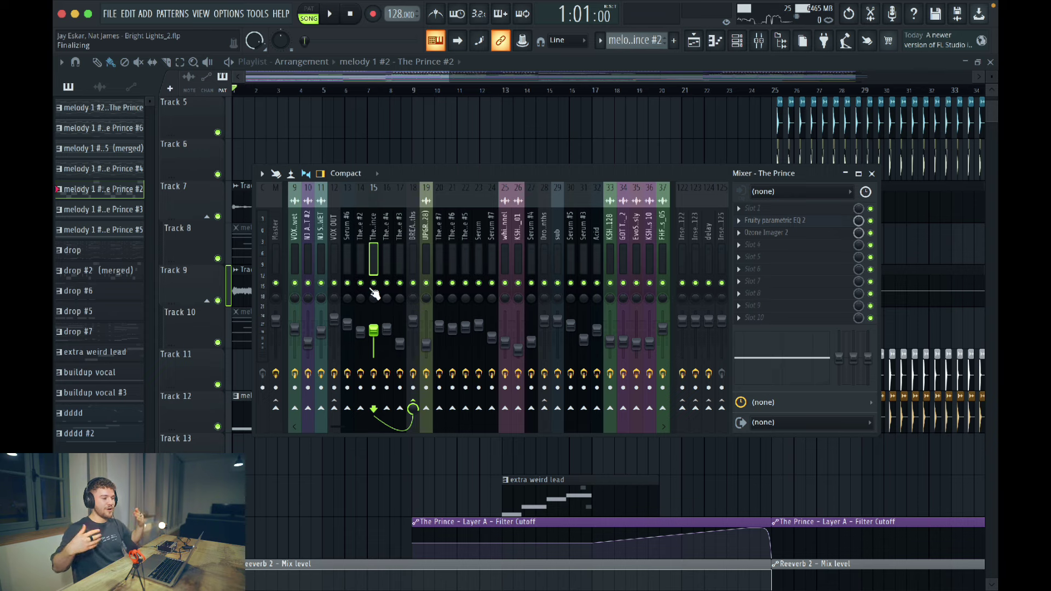
click(872, 174)
- Solo the extra weird lead's playlist track, Track 14, and play it from bar 13
scroll(481, 329, down, 5)
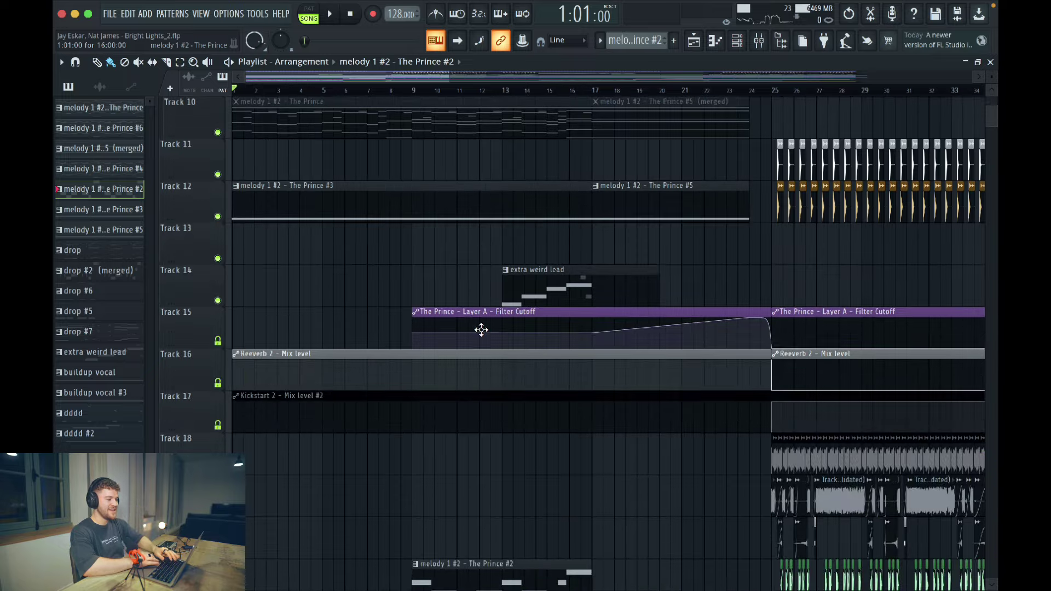
scroll(482, 329, down, 2)
scroll(368, 301, down, 3)
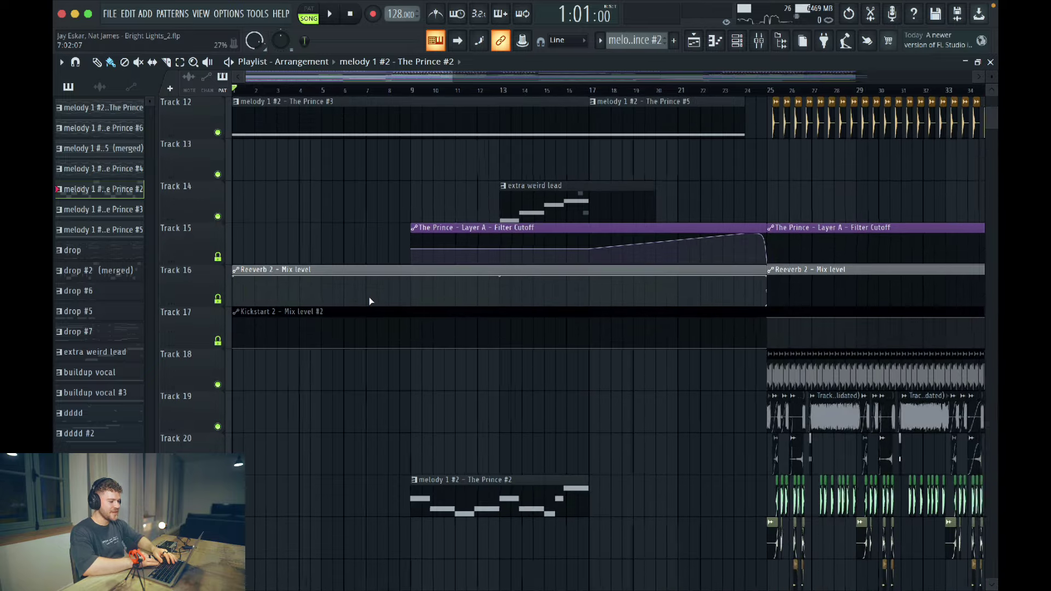
scroll(408, 485, down, 11)
scroll(409, 487, up, 11)
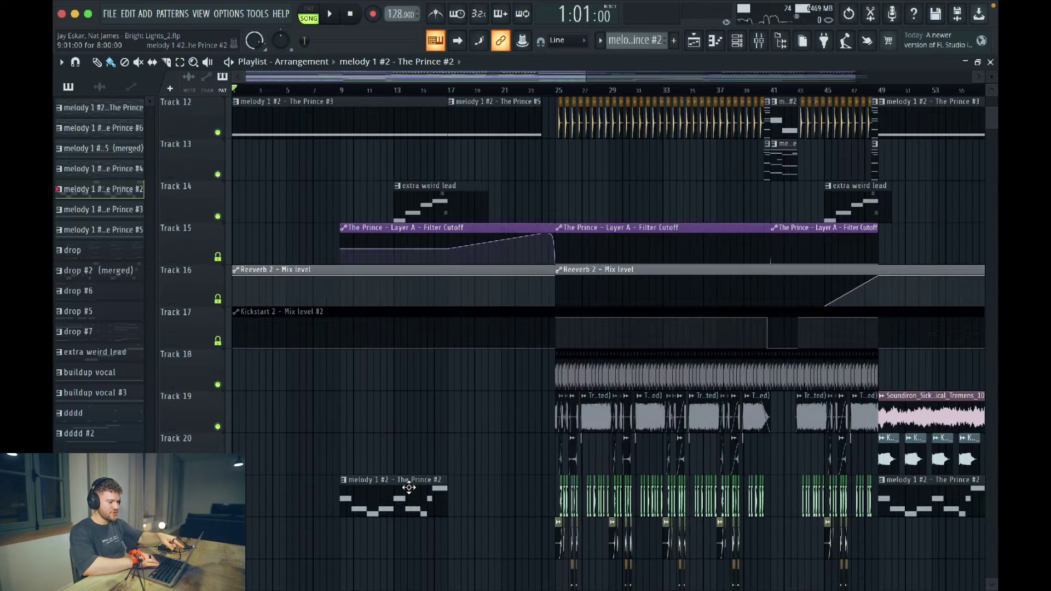
scroll(418, 412, down, 4)
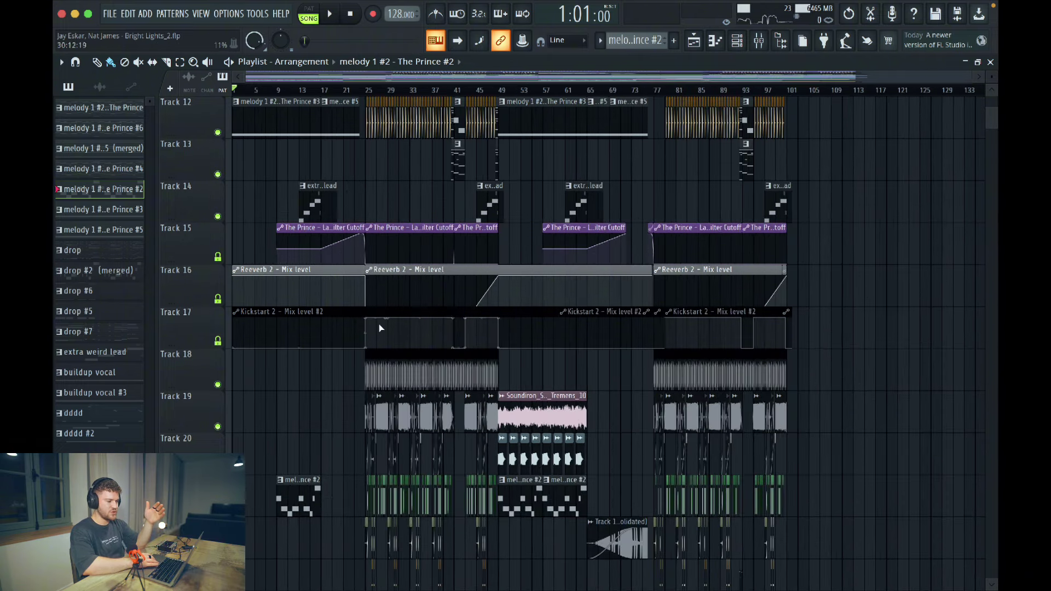
right_click(218, 216)
click(300, 89)
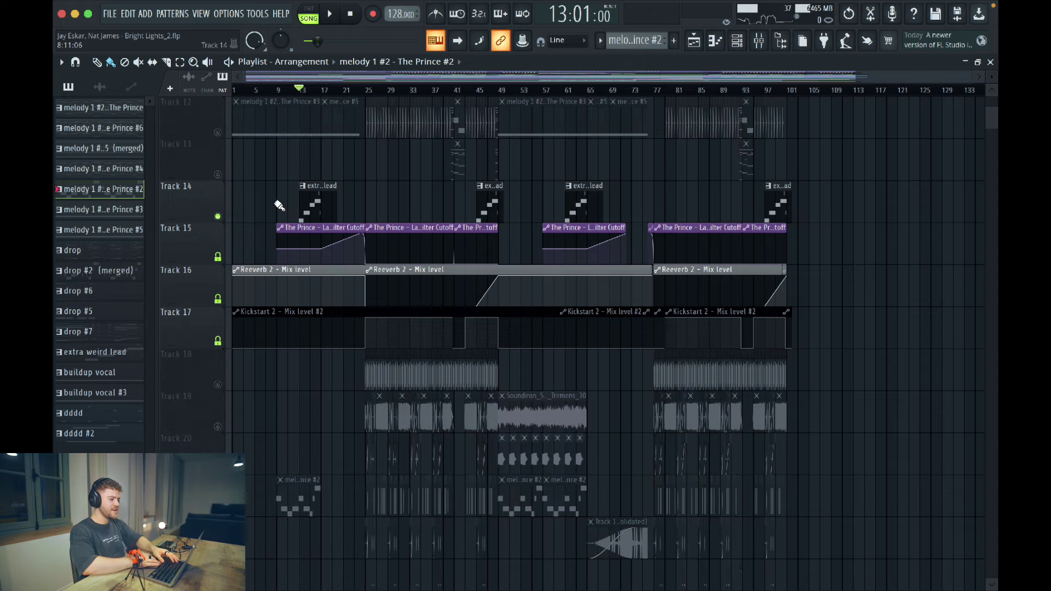
scroll(279, 206, up, 5)
key(space)
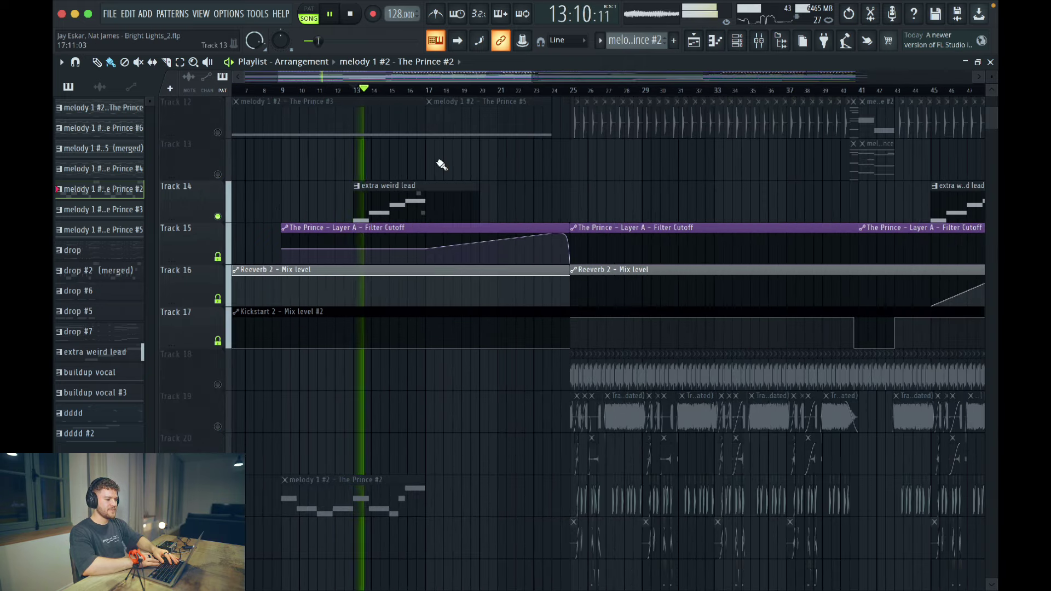
- Find the lead's Serum #6 mixer track during playback, view its effects, stop playback, and close the mixer
key(F9)
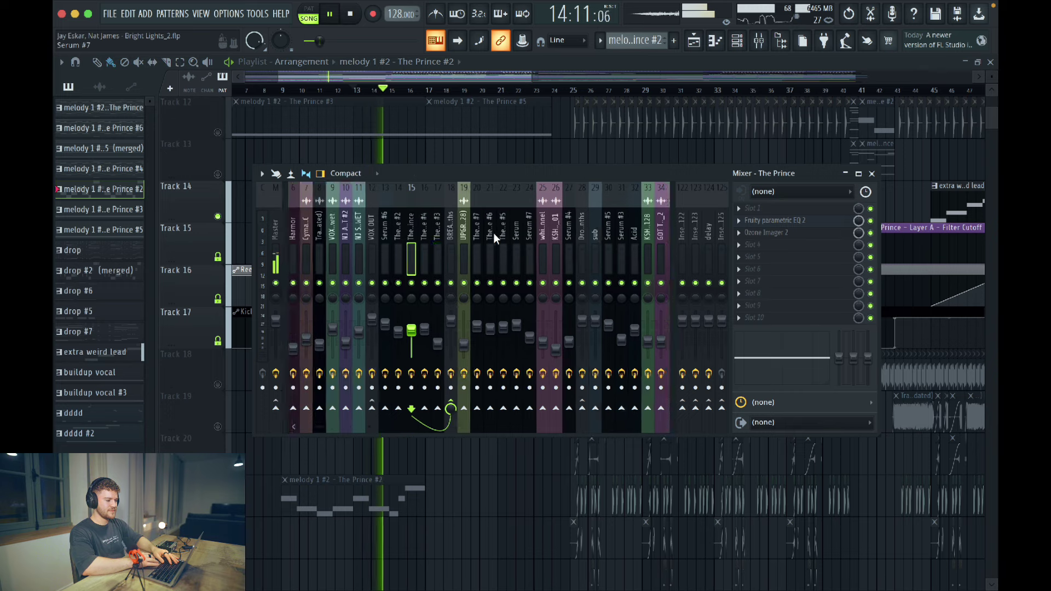
scroll(493, 232, down, 10)
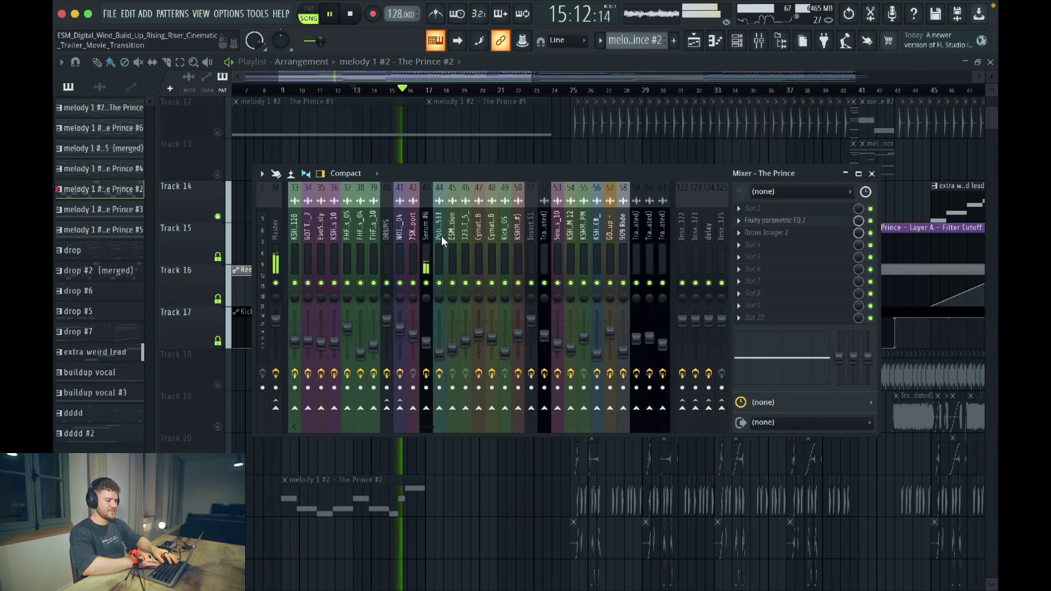
click(426, 233)
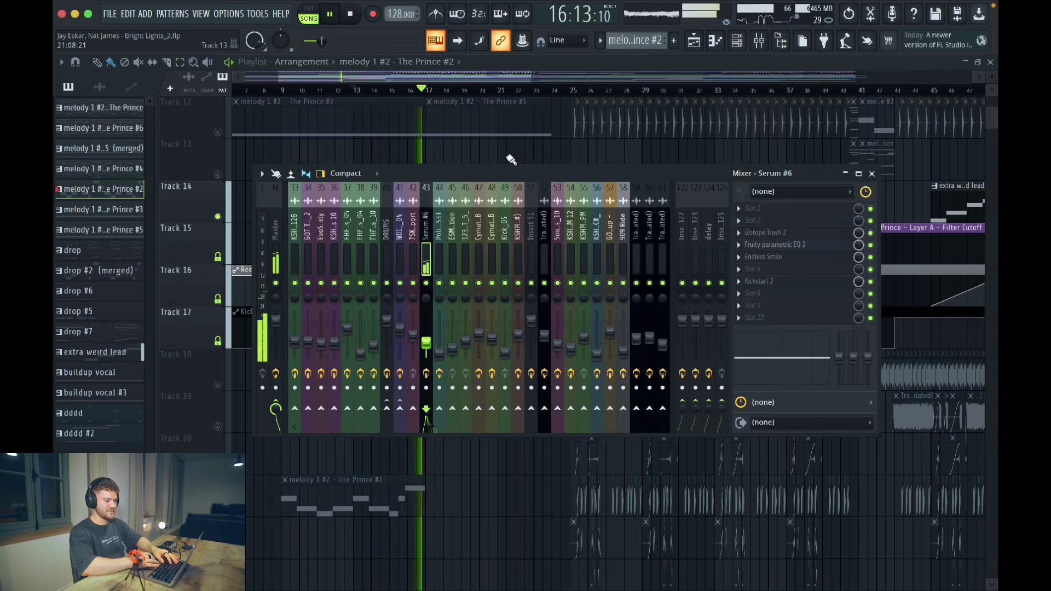
key(space)
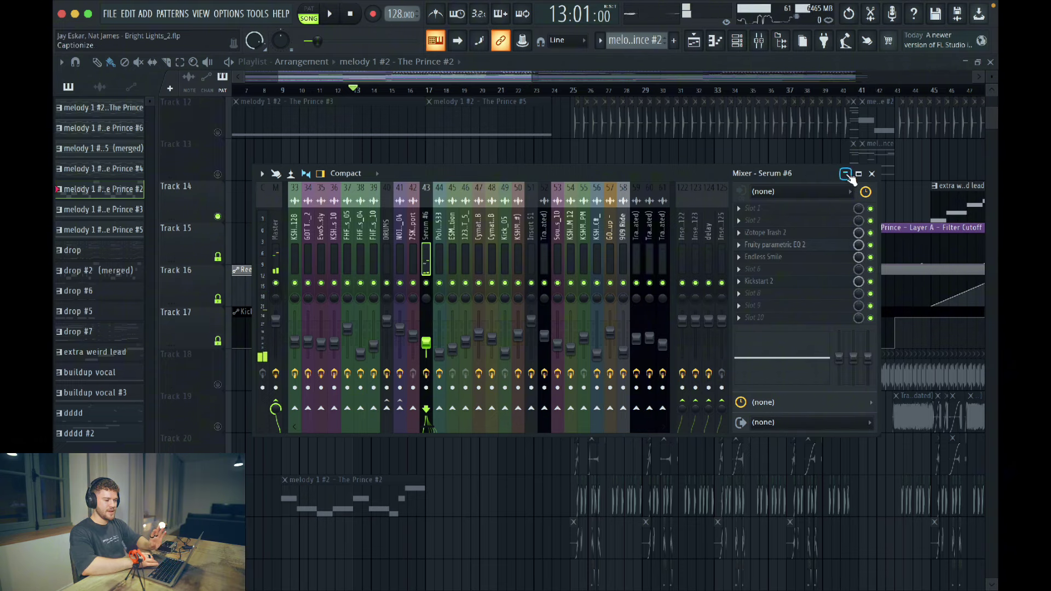
click(872, 174)
- Enable the Serum pitch bend automation on Track 28 alongside the soloed lead
scroll(457, 287, down, 4)
scroll(458, 287, down, 4)
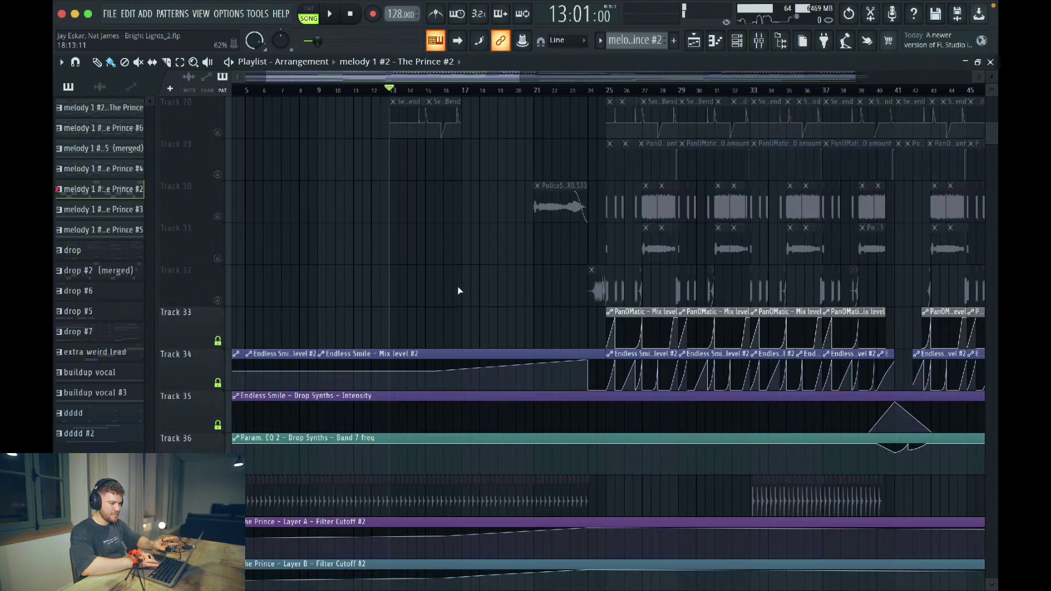
click(224, 137)
scroll(383, 148, up, 1)
scroll(394, 225, up, 2)
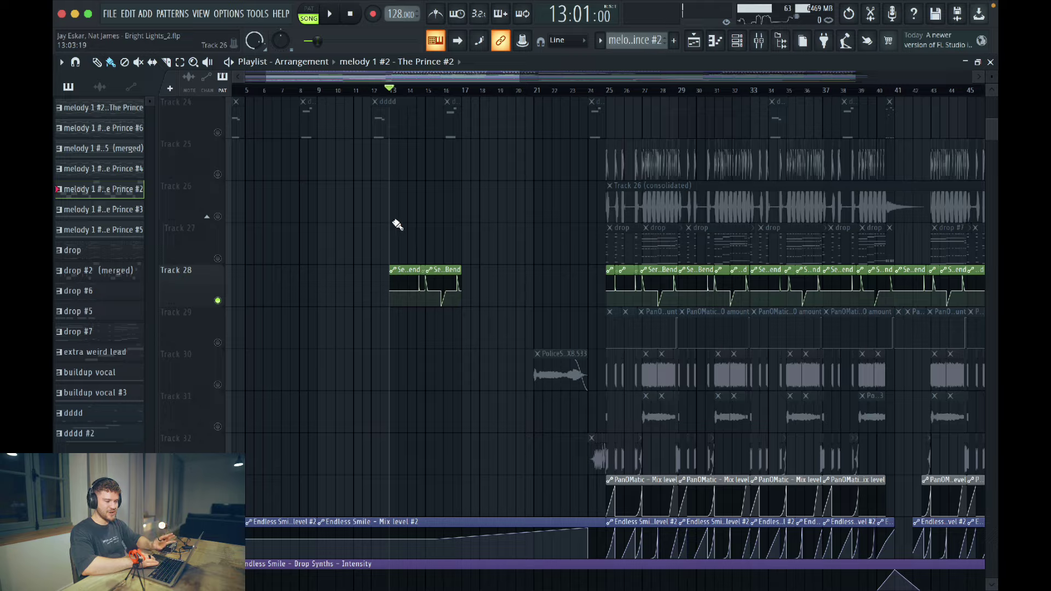
- Play the extra weird lead with its pitch bend automation from bar 13 through bar 16, comparing both tracks, and stop
scroll(394, 225, up, 3)
key(space)
scroll(396, 224, up, 4)
scroll(396, 225, up, 3)
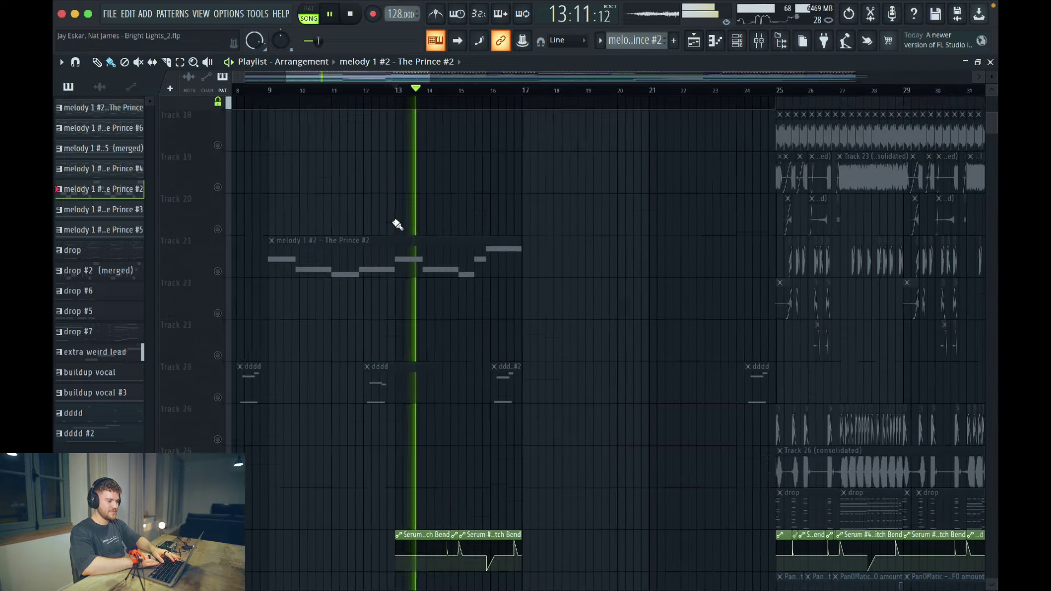
scroll(397, 224, down, 2)
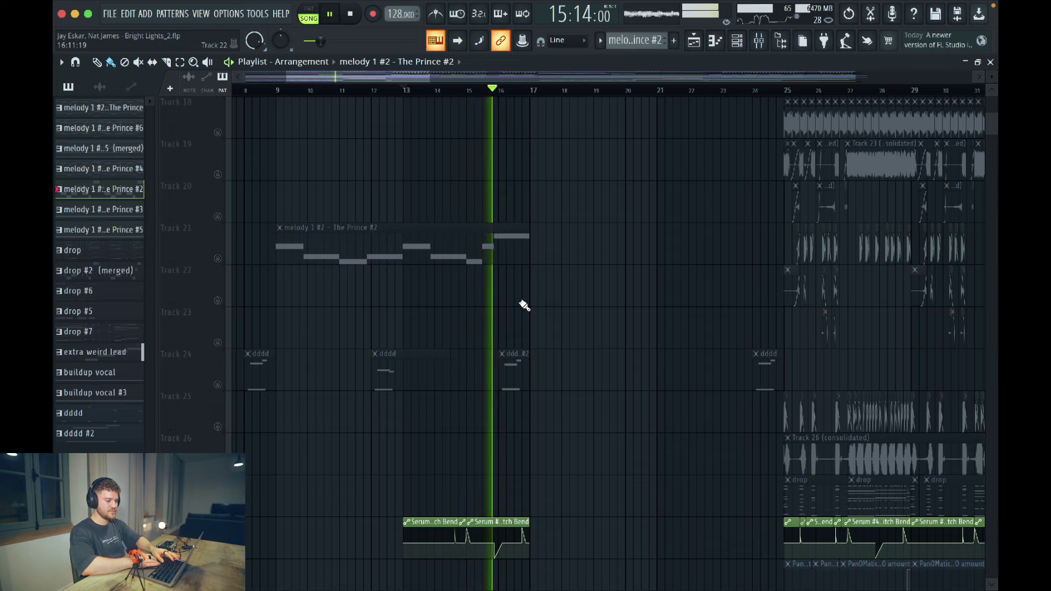
scroll(525, 306, up, 4)
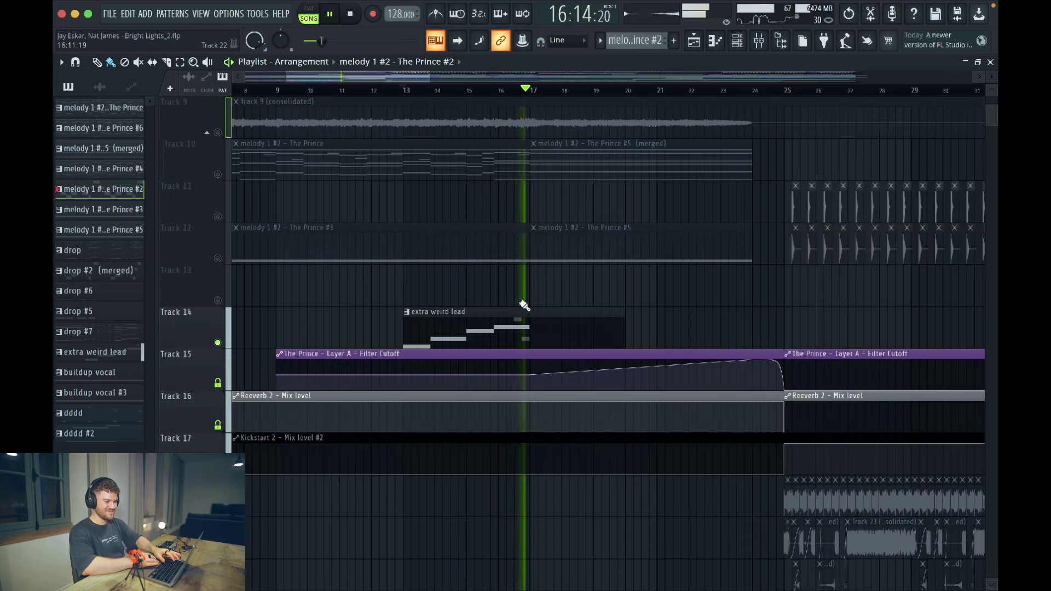
scroll(524, 305, down, 6)
key(space)
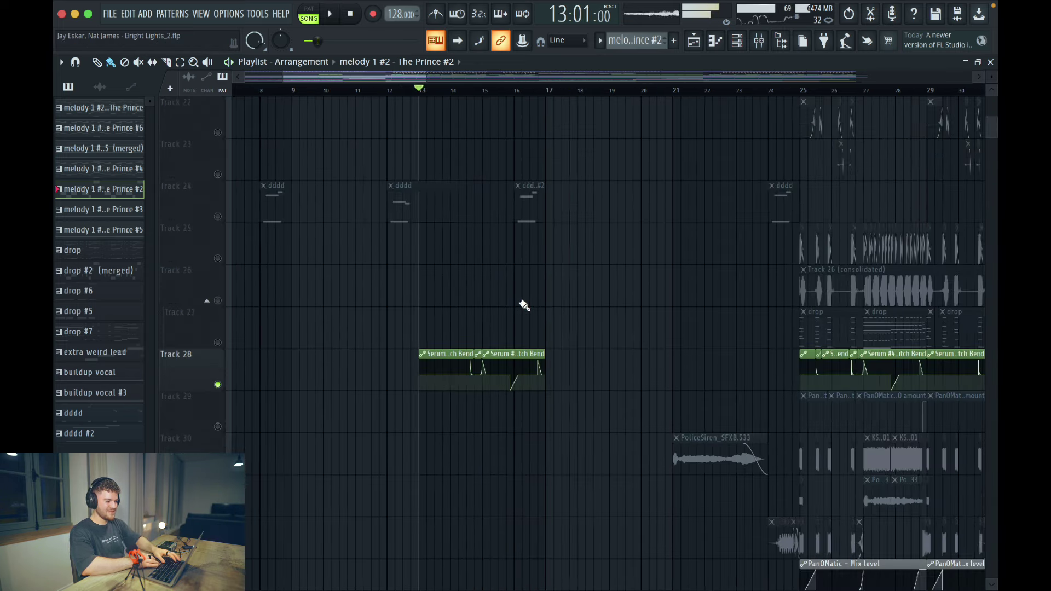
- Enable The Prince #2 melody on Track 21 and play it together with the extra weird lead from bar 13
scroll(441, 273, up, 4)
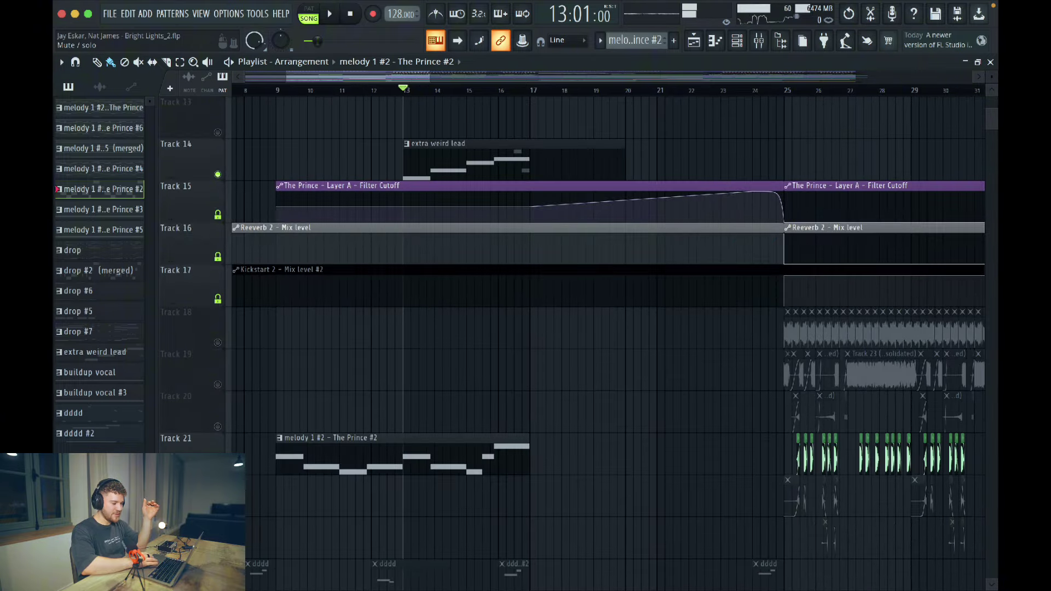
scroll(371, 413, up, 5)
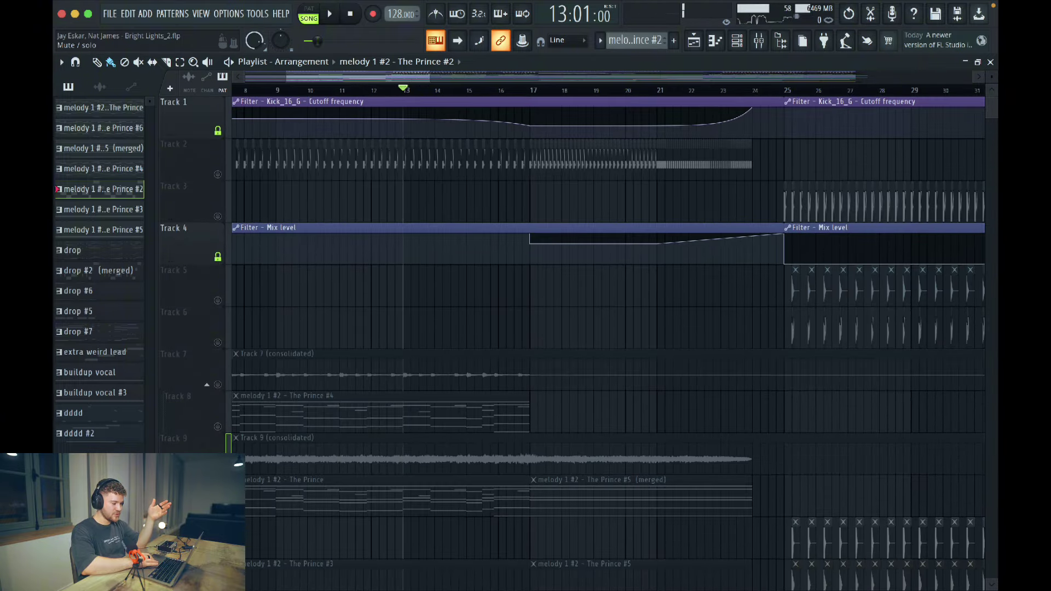
click(218, 468)
key(space)
scroll(350, 480, down, 1)
scroll(350, 479, down, 8)
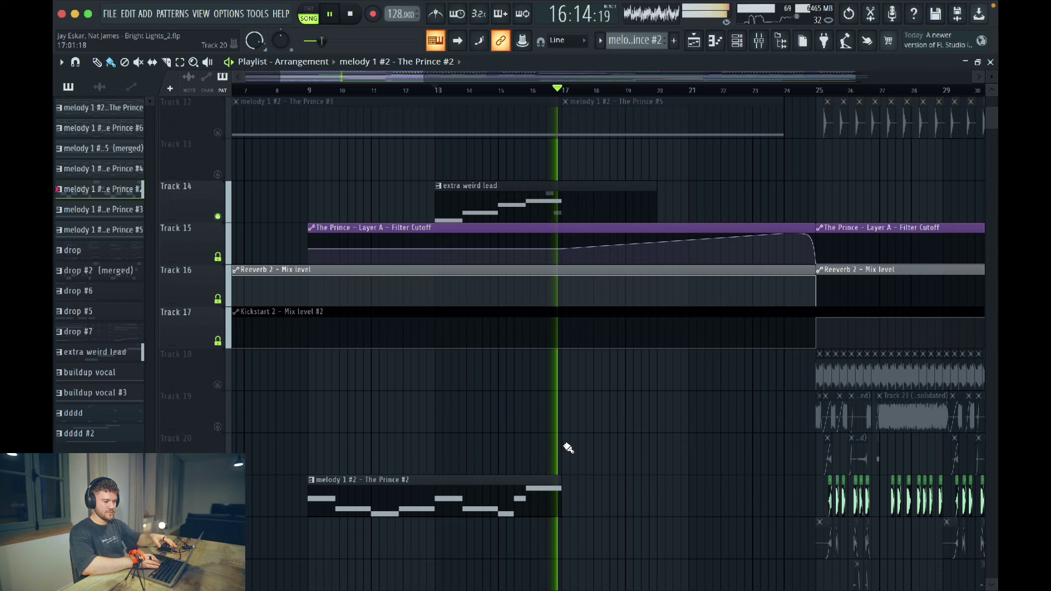
key(space)
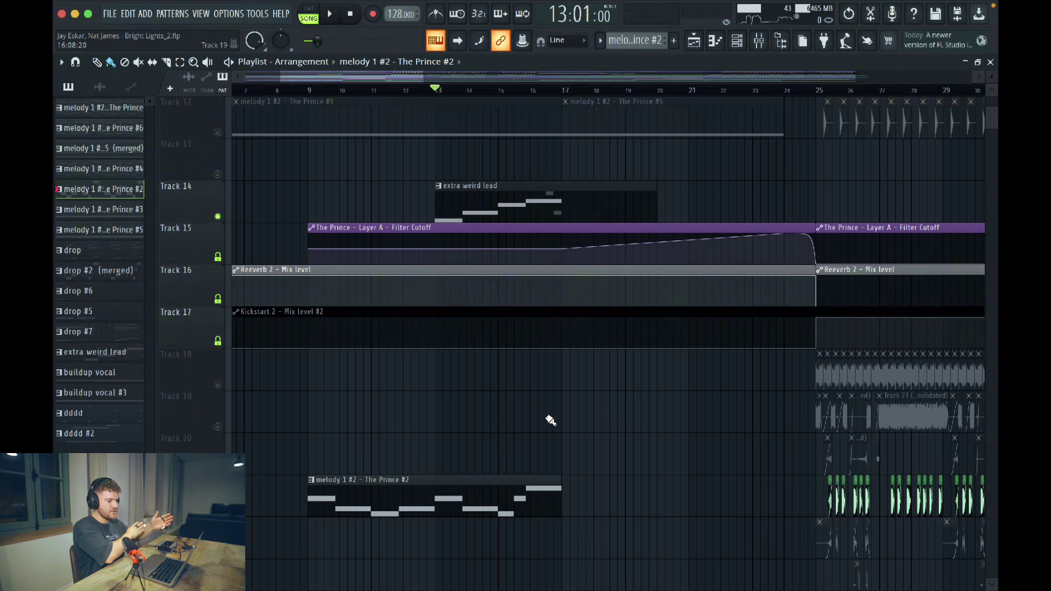
- Examine the distortion and Copper Buzz convolve settings of iZotope Trash 2 on the Serum #6 mixer track, and close the plugin
scroll(550, 420, down, 8)
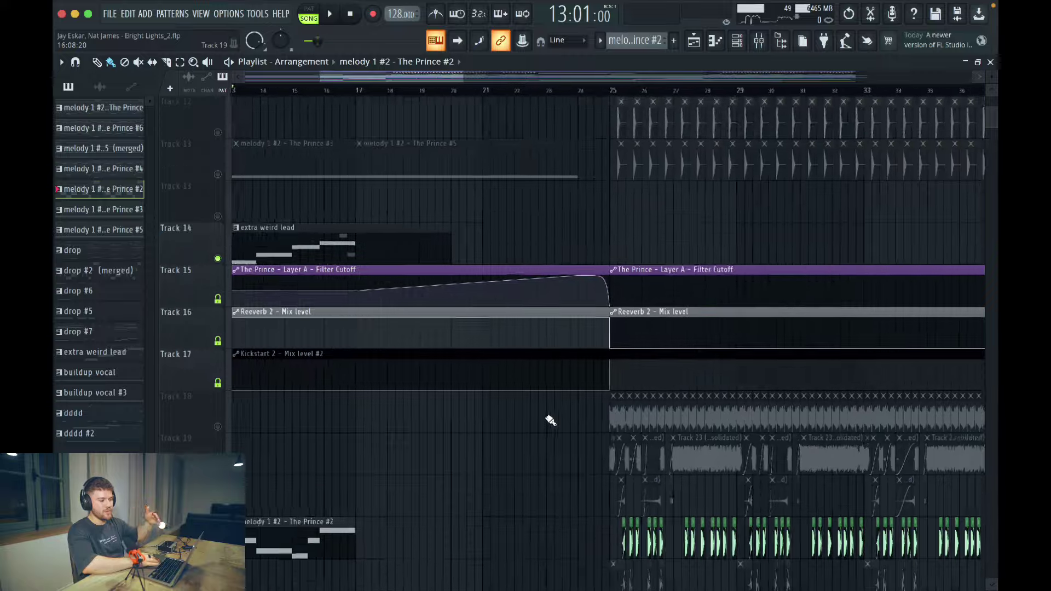
scroll(598, 303, up, 2)
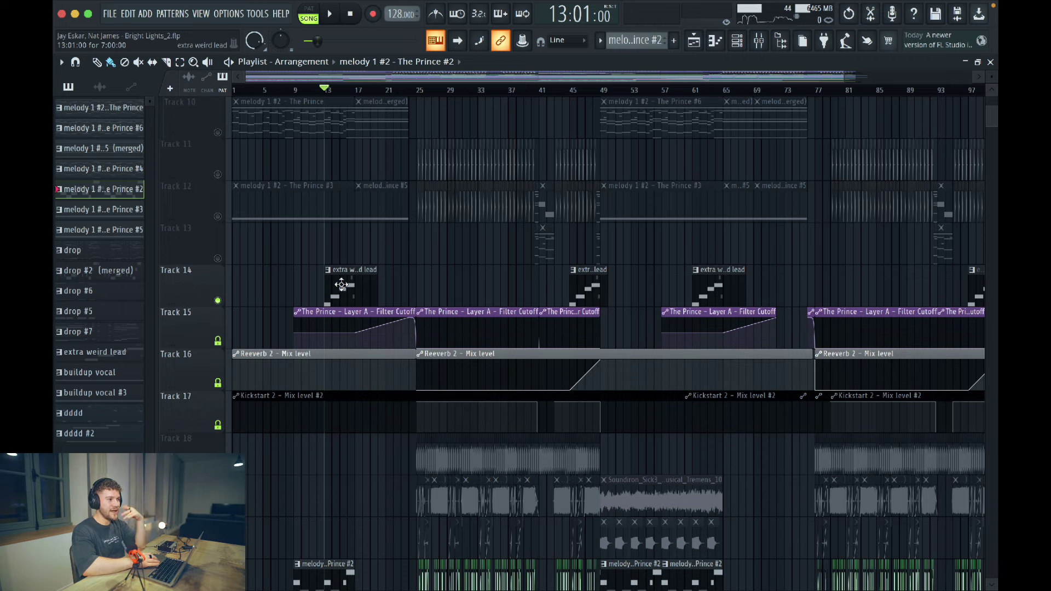
key(F9)
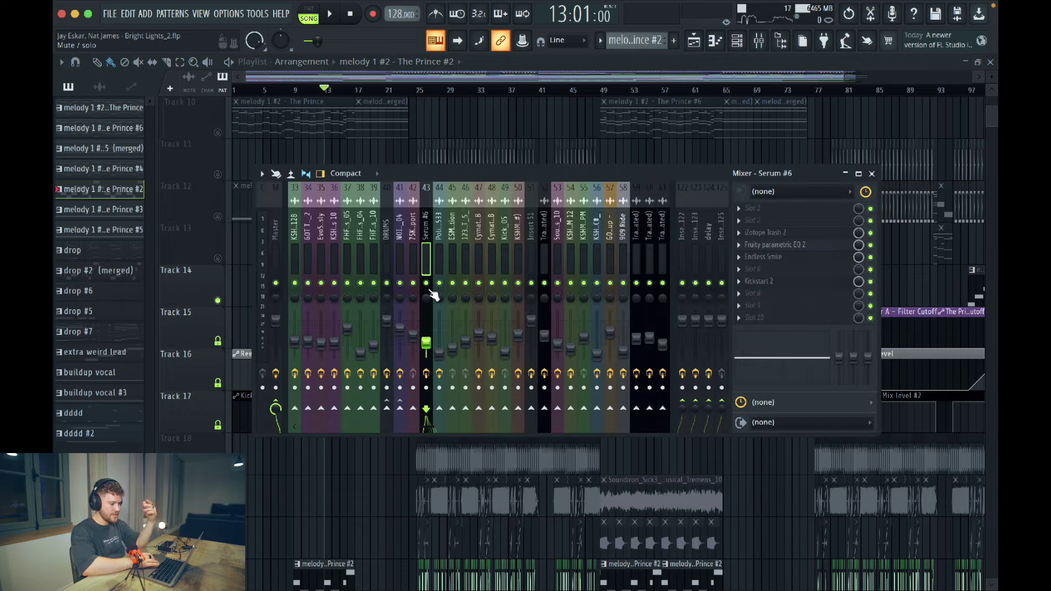
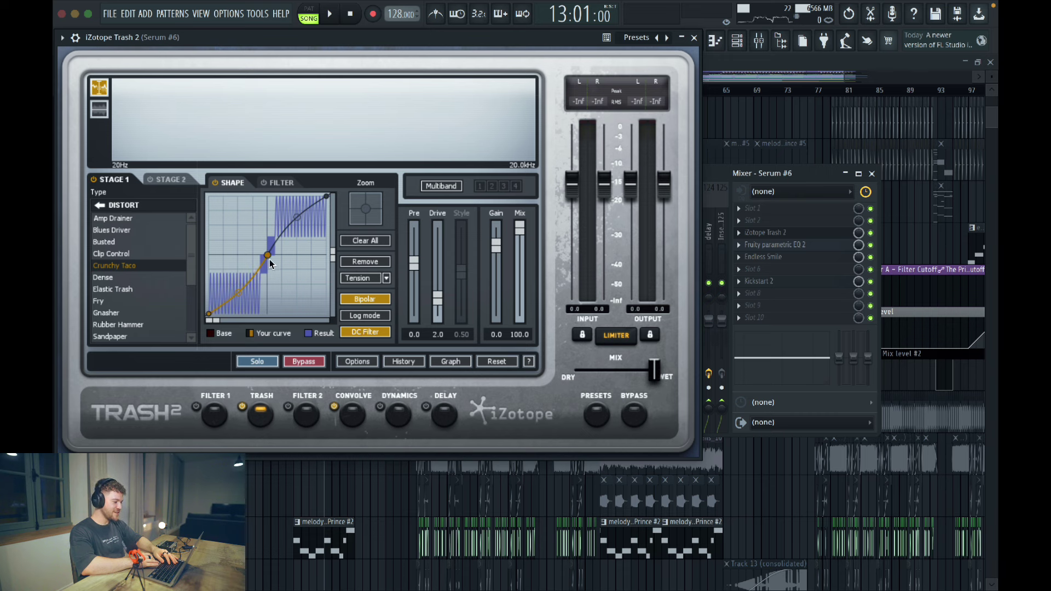
click(353, 413)
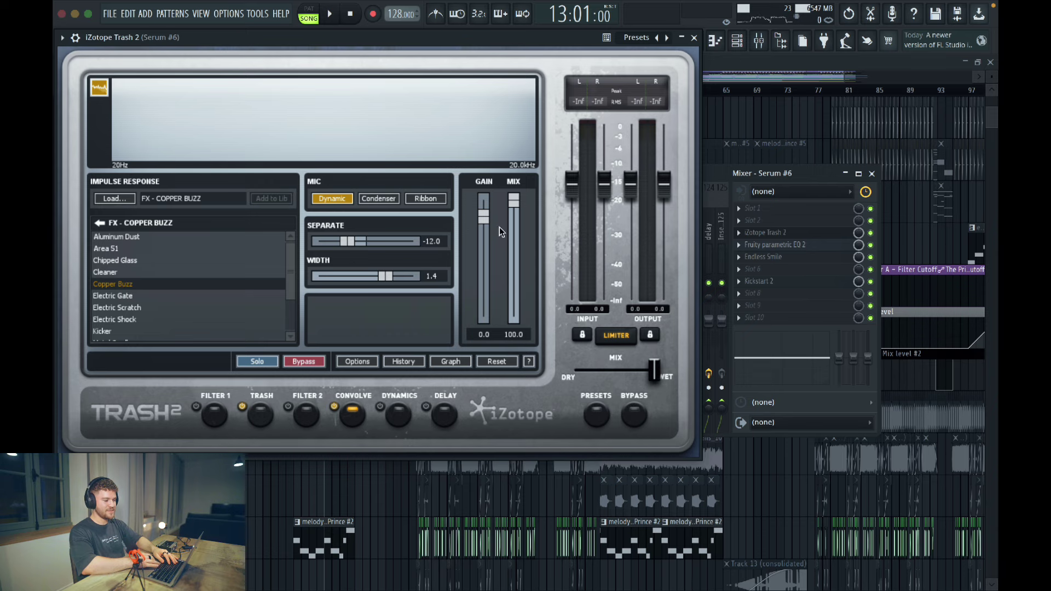
click(694, 38)
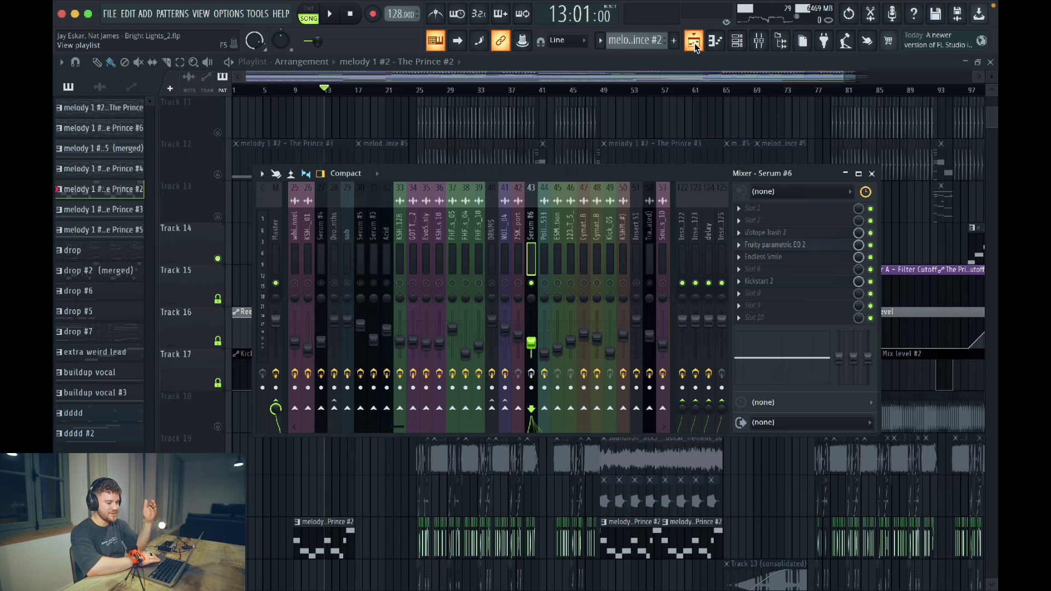
- Examine the Fruity parametric EQ 2, Endless Smile and Kickstart 2 settings on the Serum #6 mixer track, closing each plugin
click(799, 246)
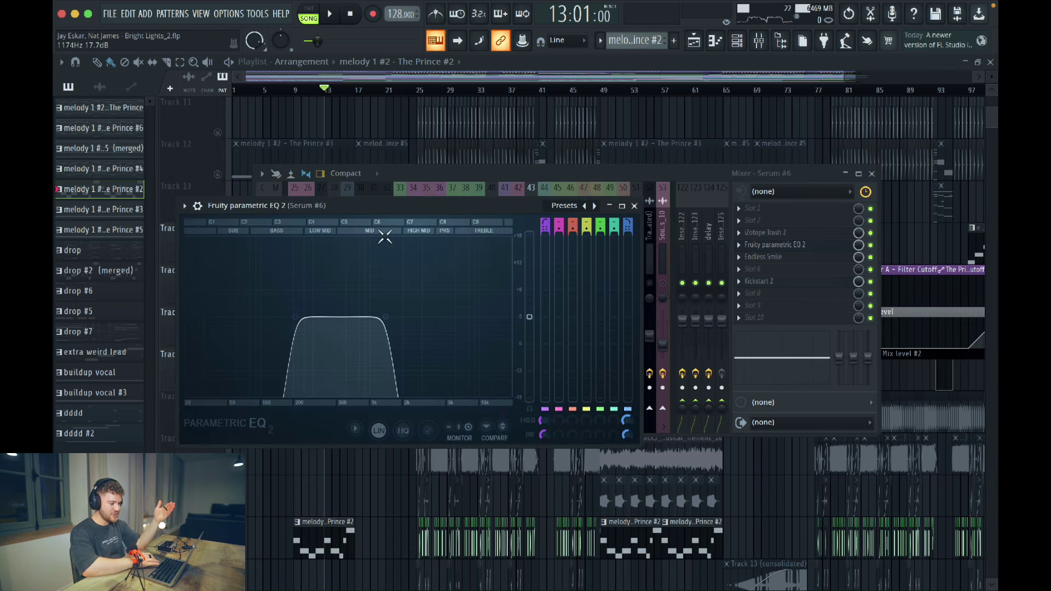
click(635, 206)
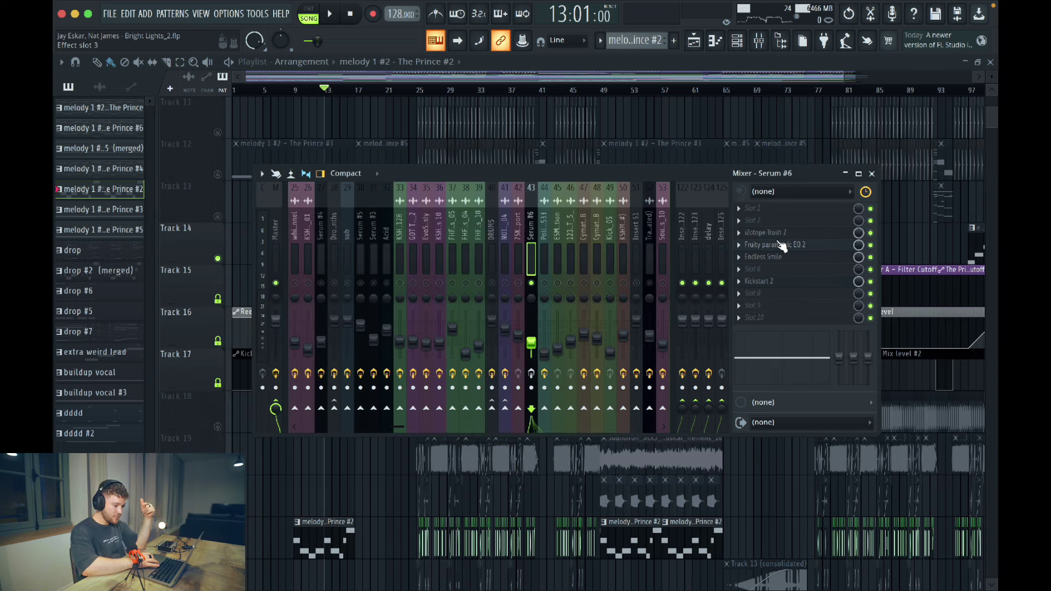
click(783, 259)
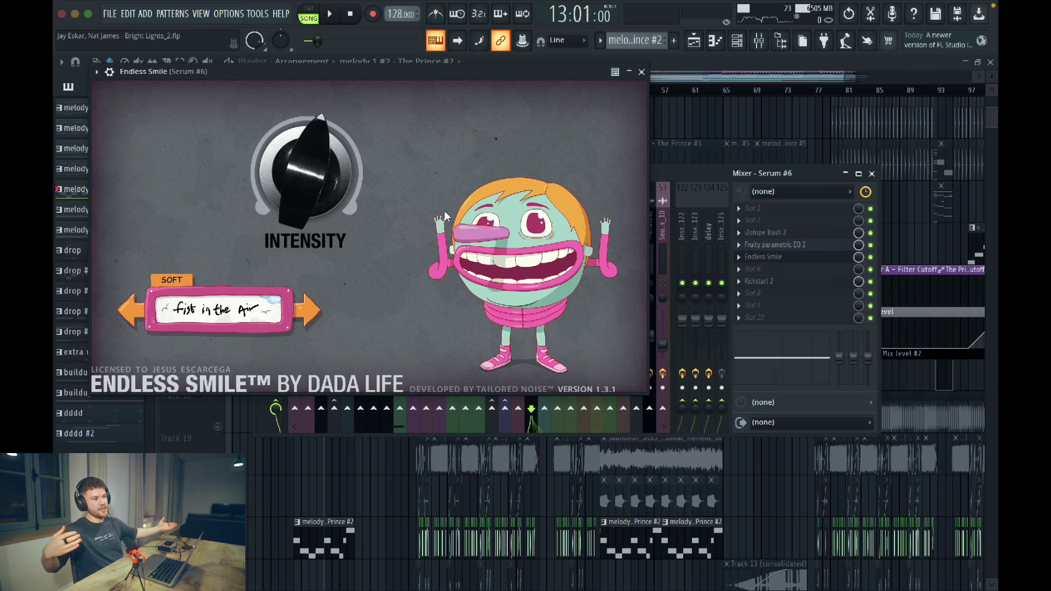
click(642, 72)
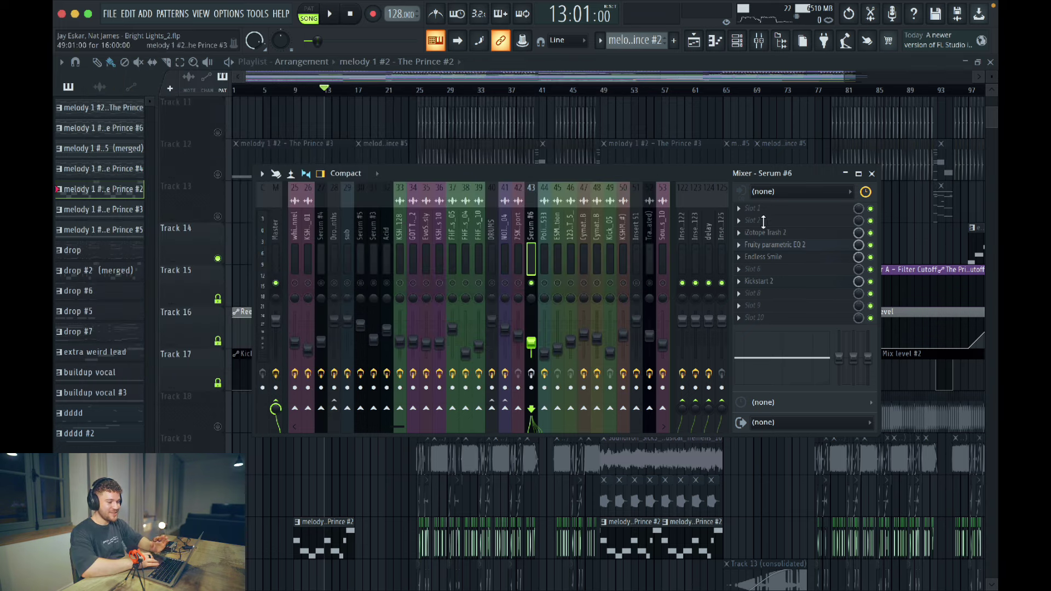
click(811, 284)
click(528, 105)
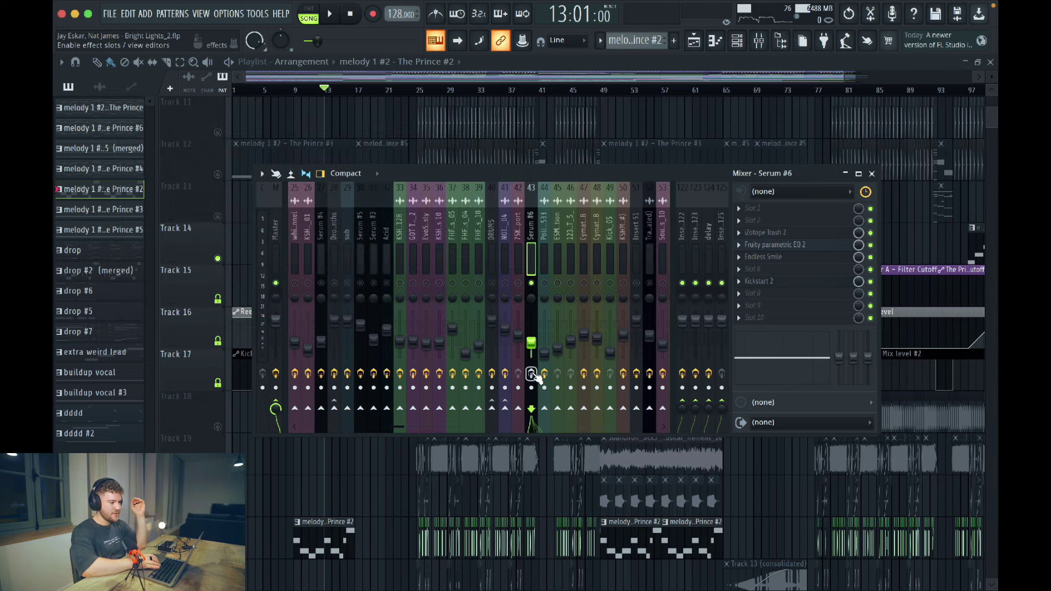
- Play from bar 13 comparing Serum #6 with its effects bypassed and enabled, stop, and reopen its Fruity parametric EQ 2
key(space)
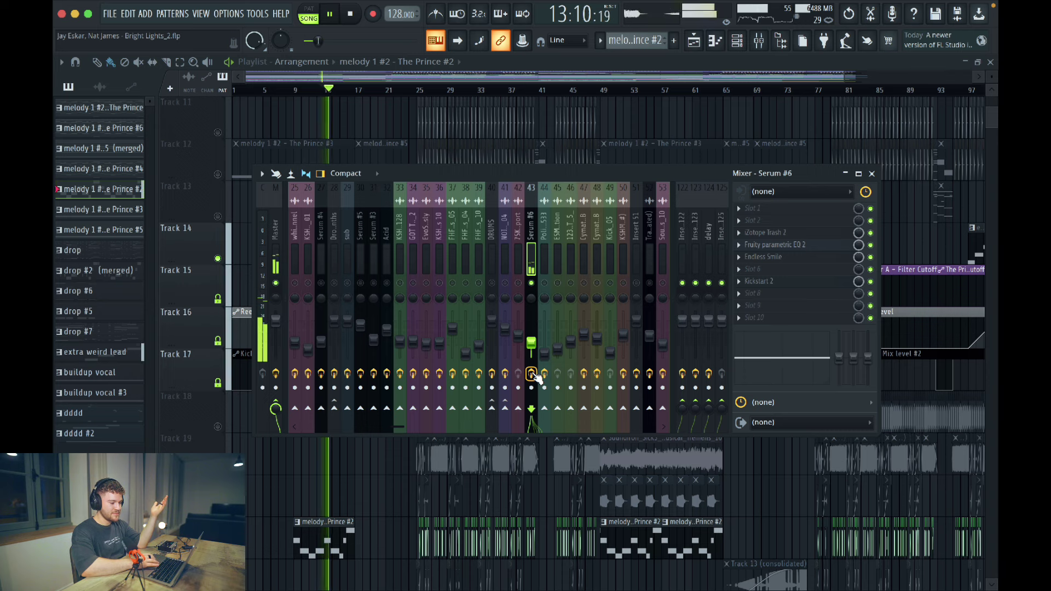
click(532, 374)
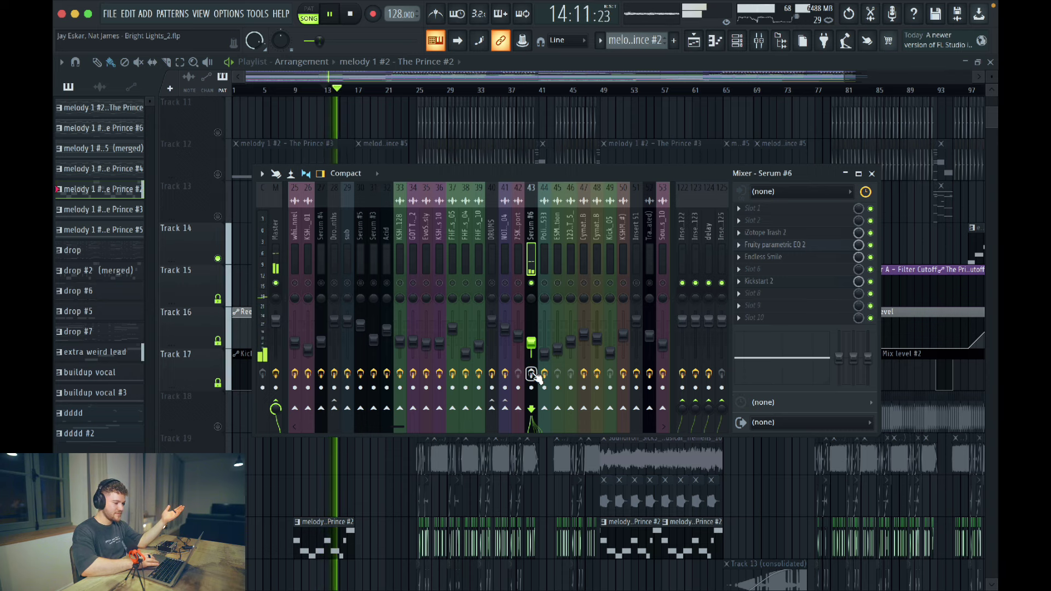
click(531, 373)
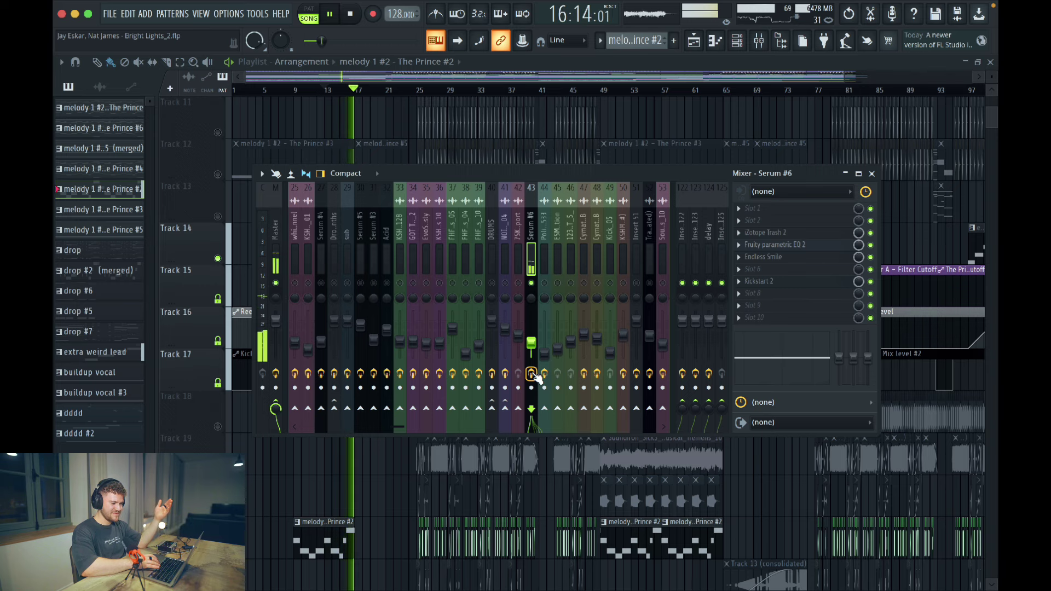
key(space)
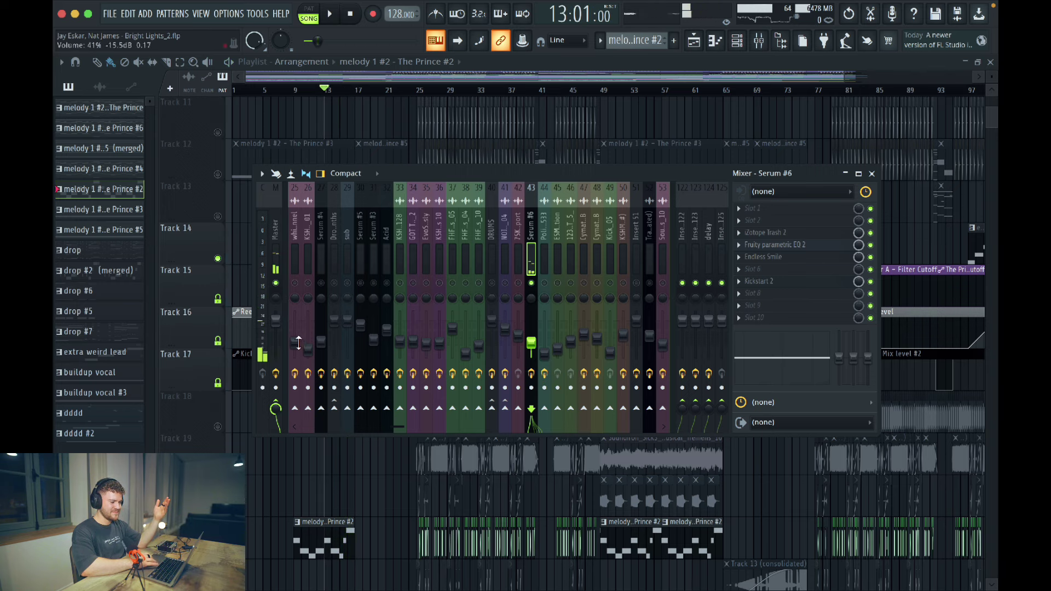
scroll(356, 478, down, 2)
click(830, 246)
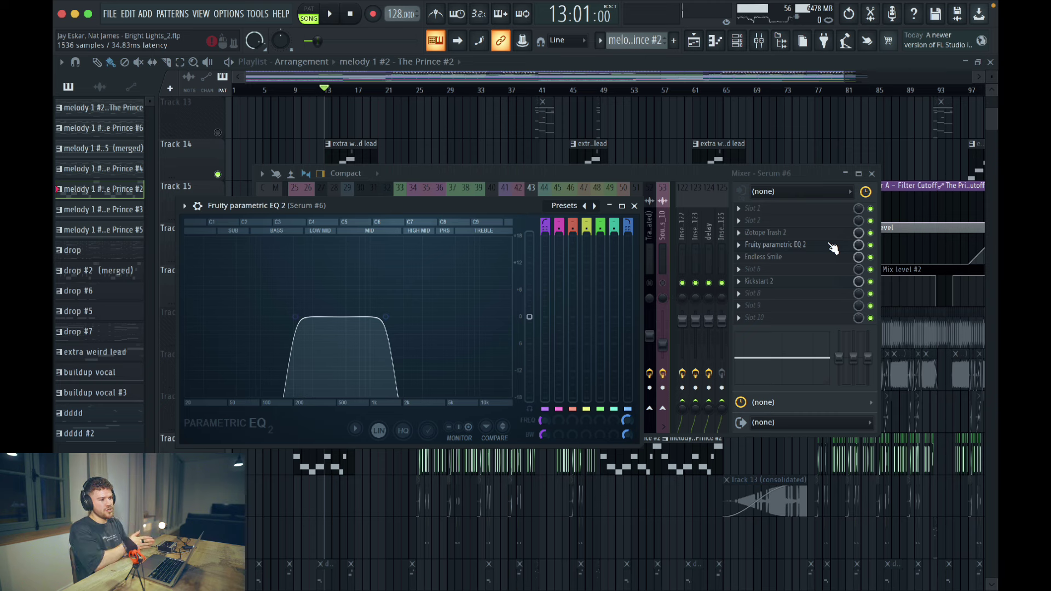
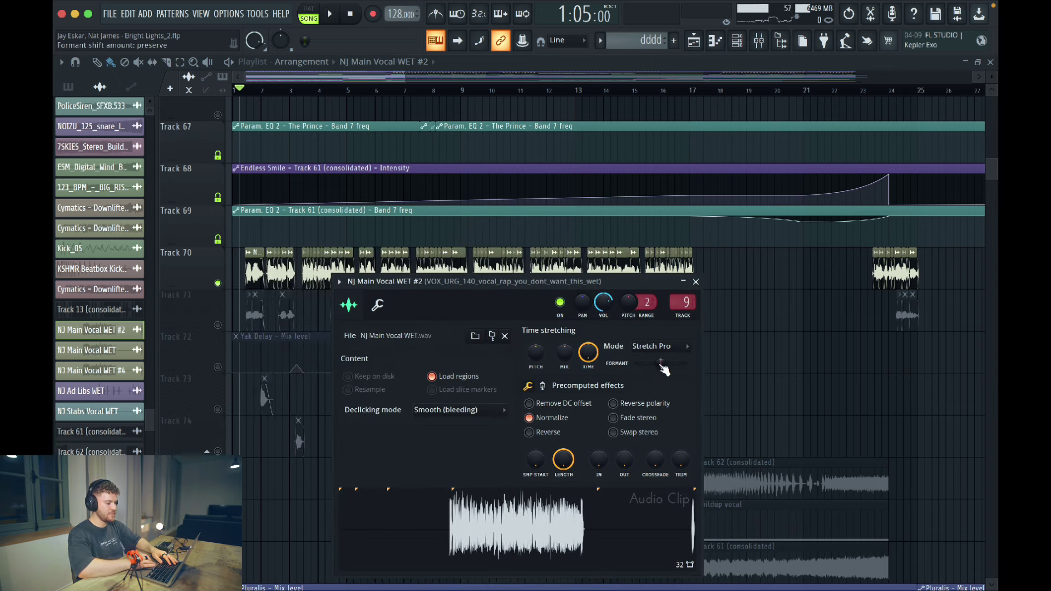
- Set the formant shift of NJ Main Vocal WET #2 to -300 cents during playback, close the clip settings and stop
key(space)
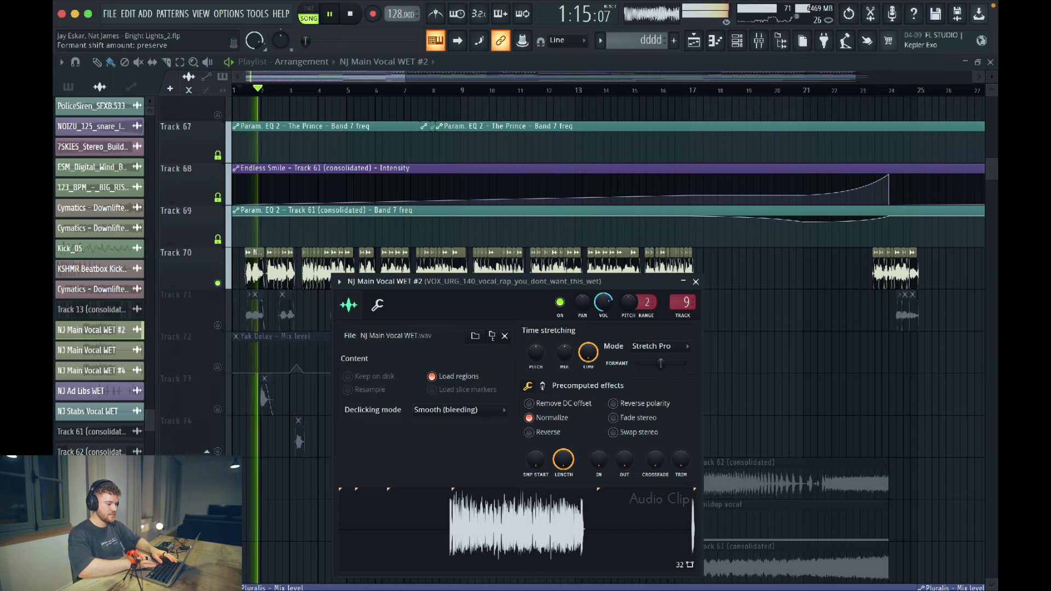
drag(660, 363, 664, 364)
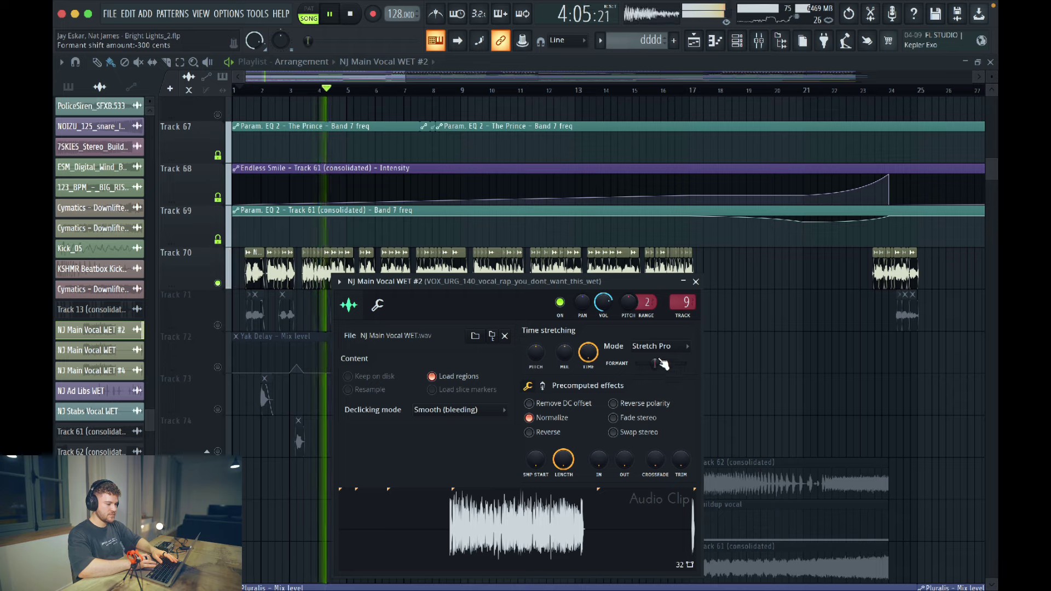
click(696, 282)
key(space)
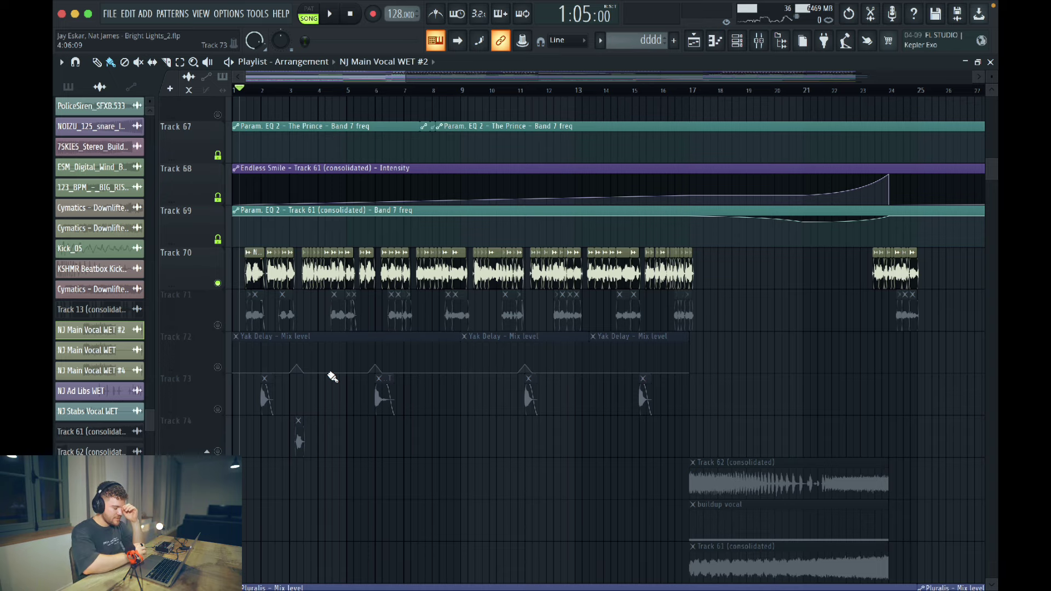
- Examine the slices and crossfades of the NJ Main Vocal WET #2 clips on Track 70 across the opening bars
scroll(320, 404, up, 6)
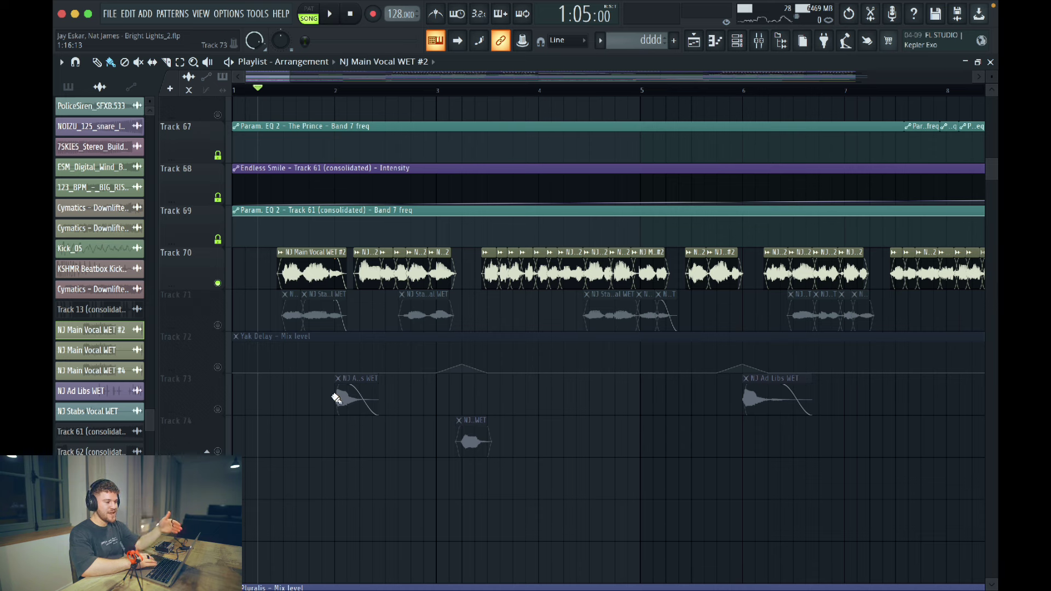
scroll(337, 398, down, 2)
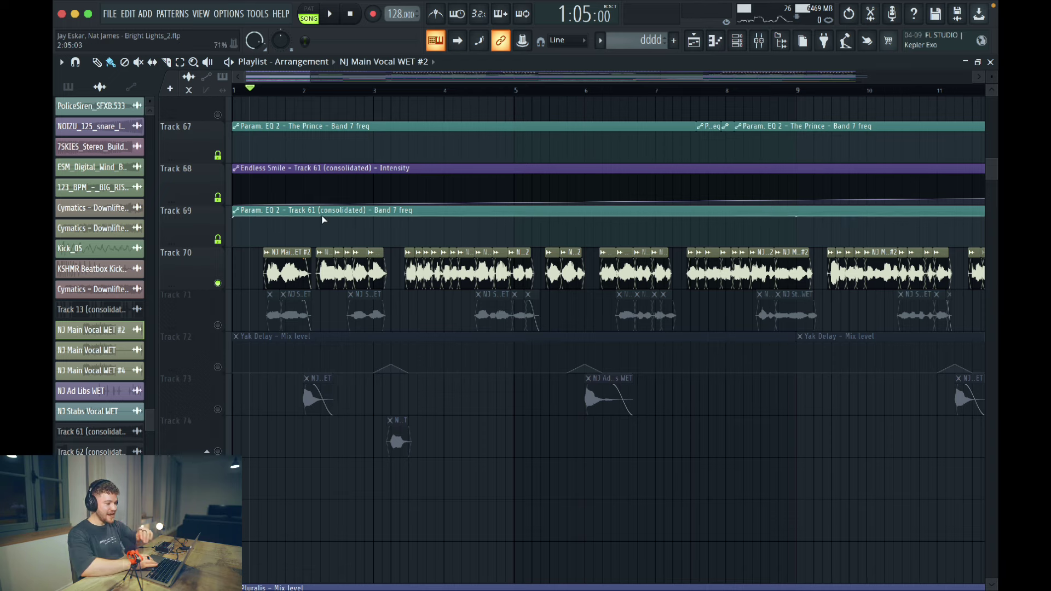
scroll(400, 294, up, 5)
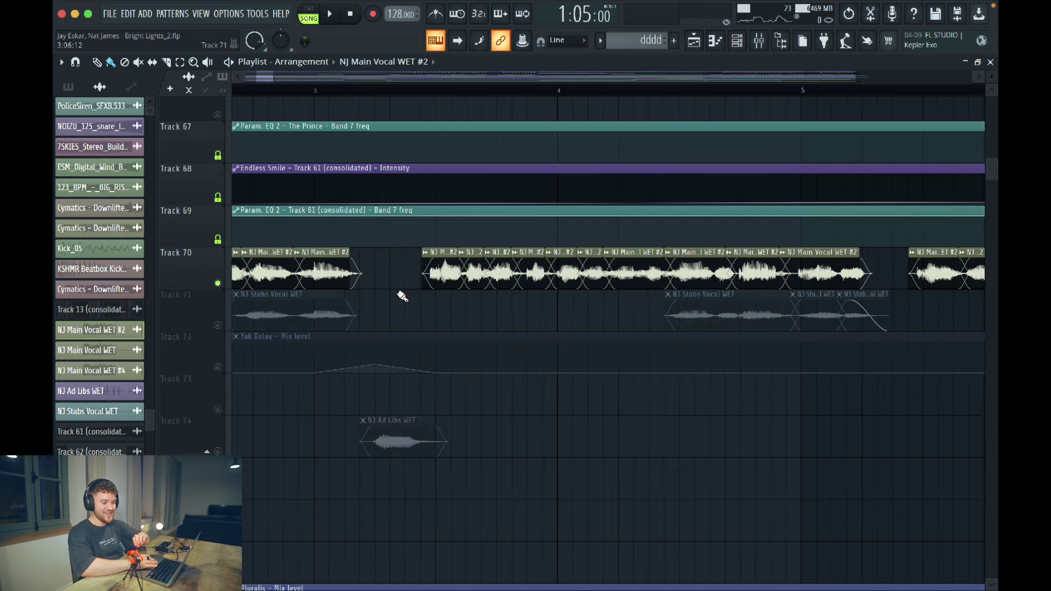
scroll(399, 294, left, 3)
scroll(400, 294, up, 2)
scroll(494, 355, down, 2)
scroll(494, 355, right, 3)
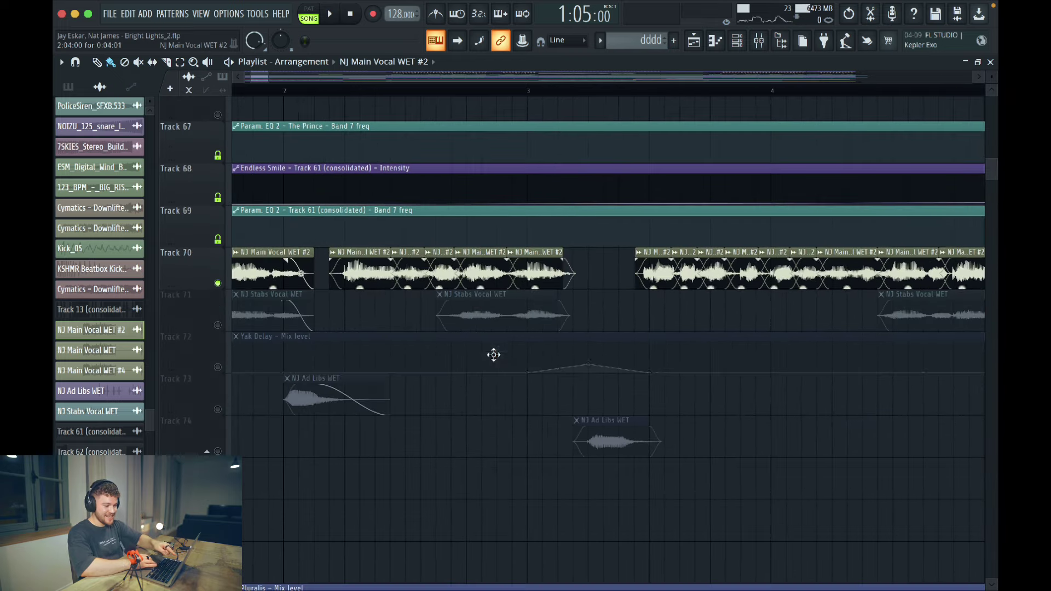
scroll(709, 308, up, 4)
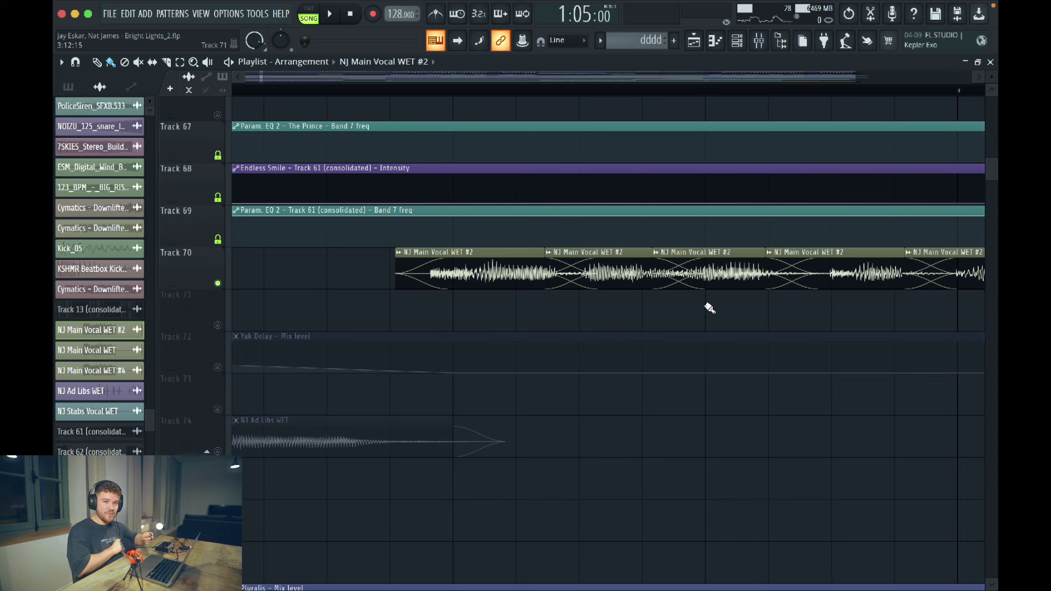
scroll(710, 309, down, 5)
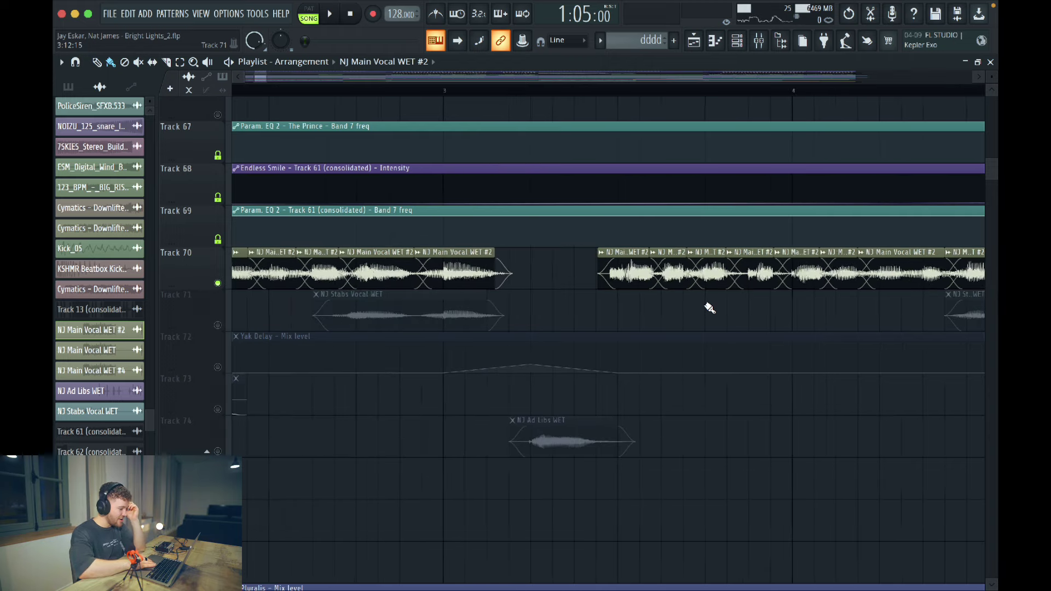
scroll(570, 305, down, 3)
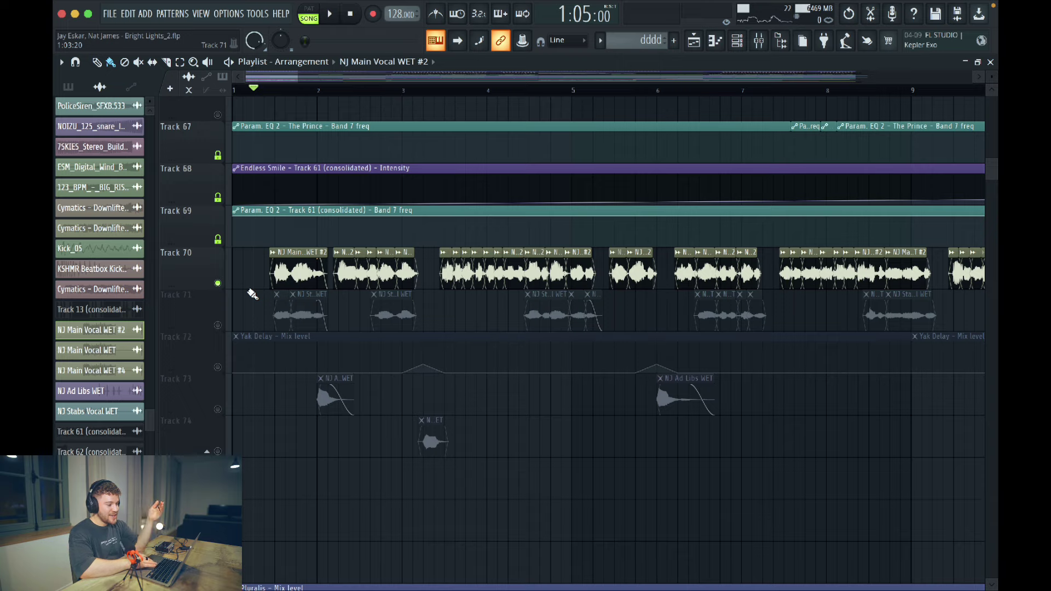
scroll(252, 294, up, 4)
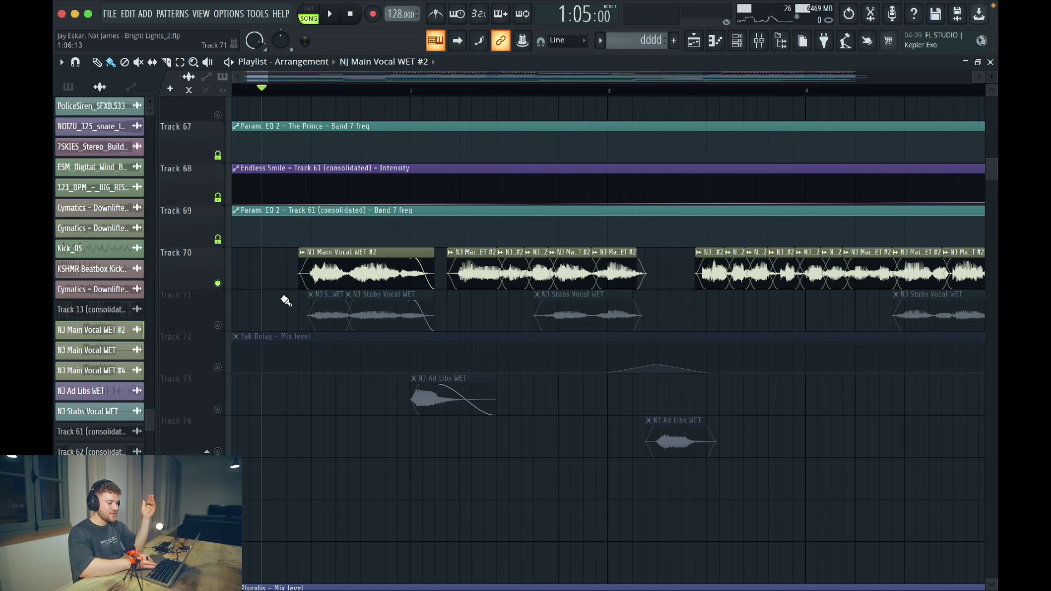
- Play the main vocal on Track 70 from bar 1, view its levels and sends in the mixer, and stop
key(space)
key(space)
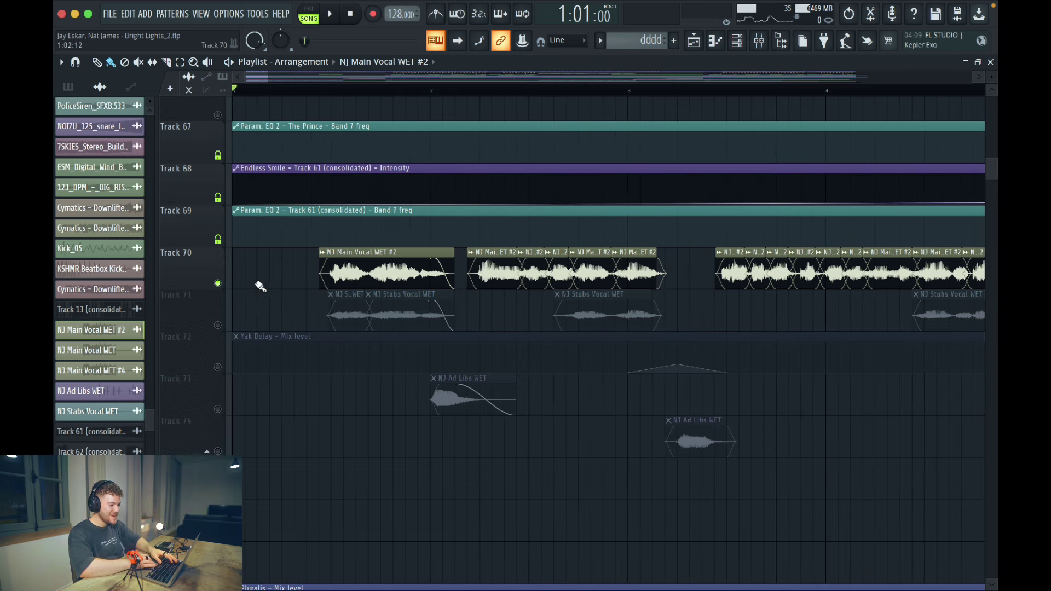
key(space)
key(space)
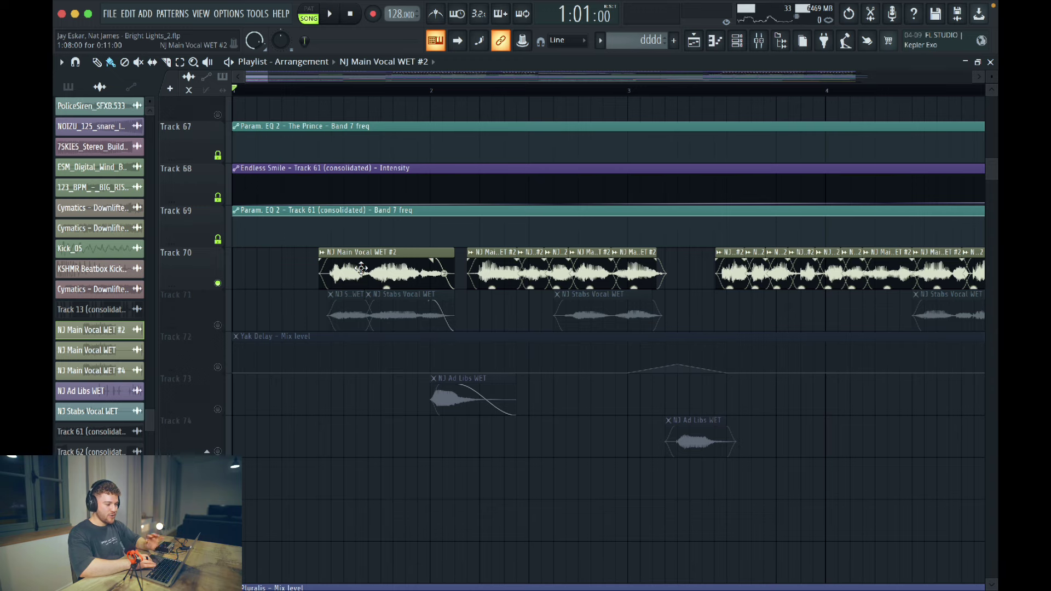
key(space)
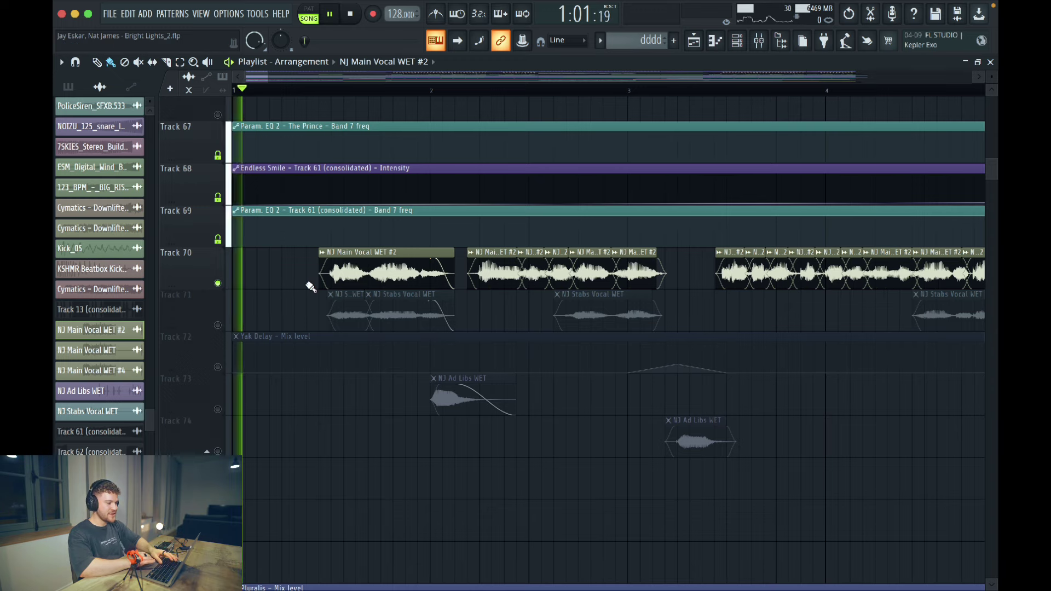
scroll(327, 312, down, 2)
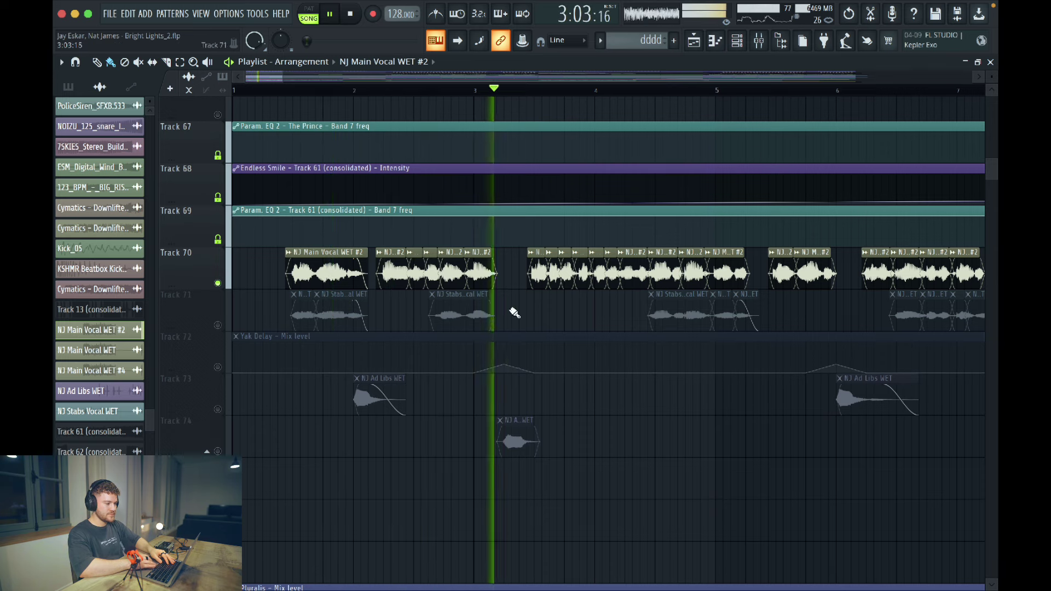
click(759, 40)
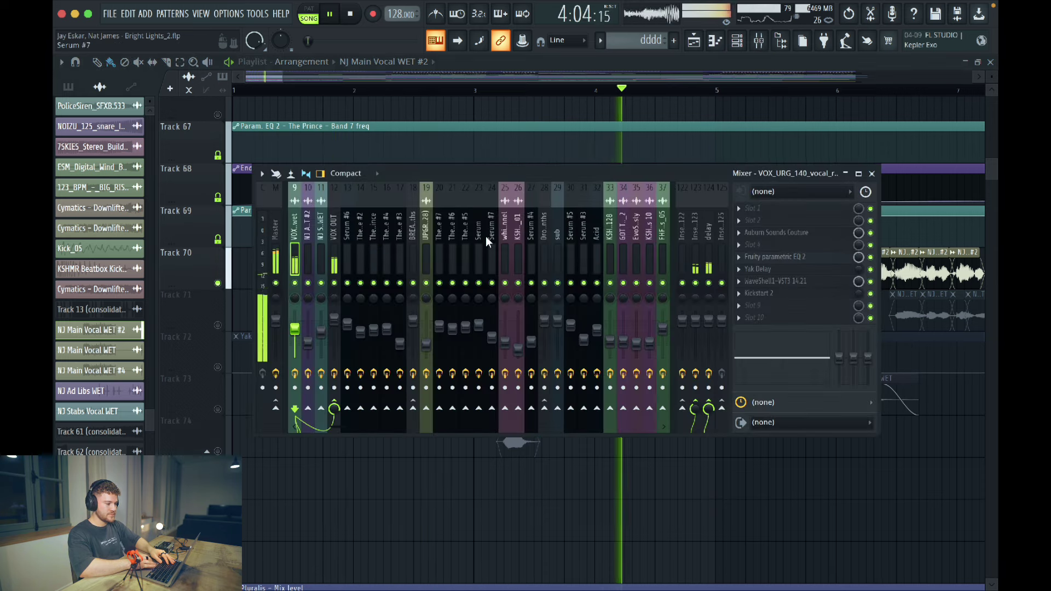
scroll(365, 232, up, 5)
key(space)
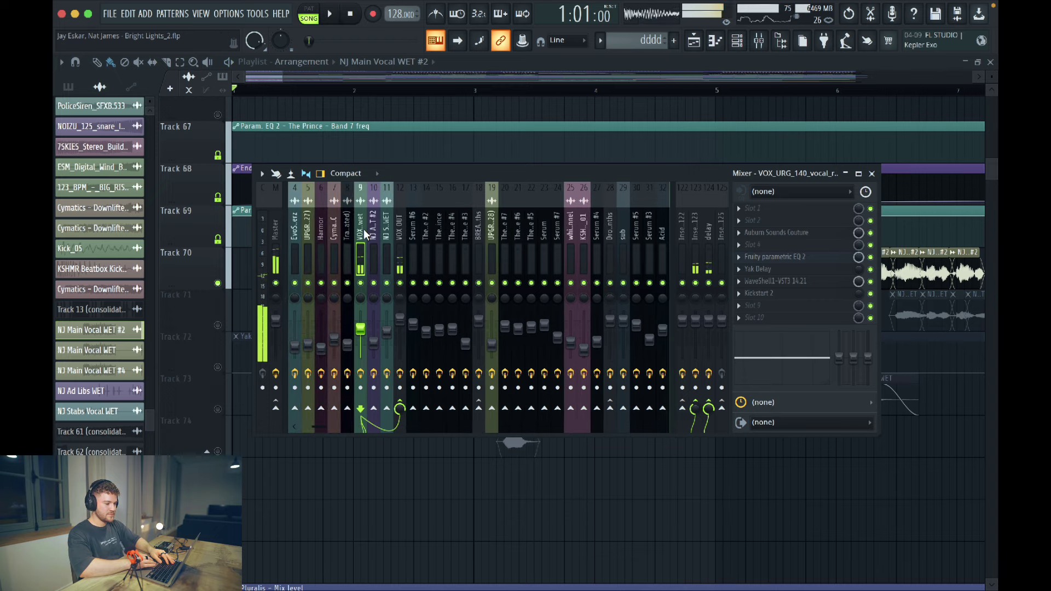
- Examine the Pluralis settings on the delay send and the Fruity Reeverb 2 settings on Insert 123, closing both plugins
click(708, 225)
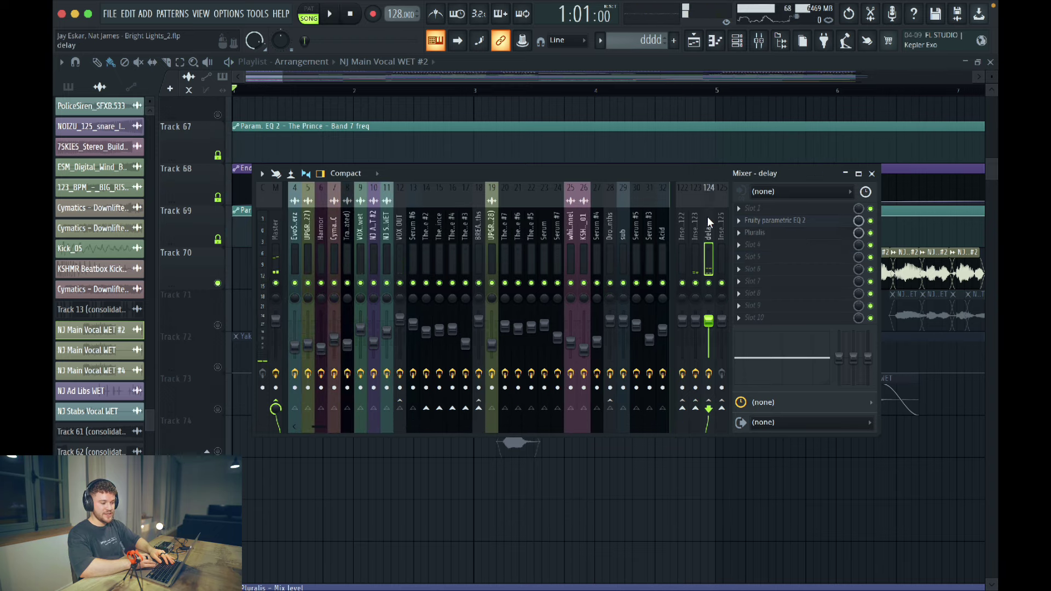
click(775, 239)
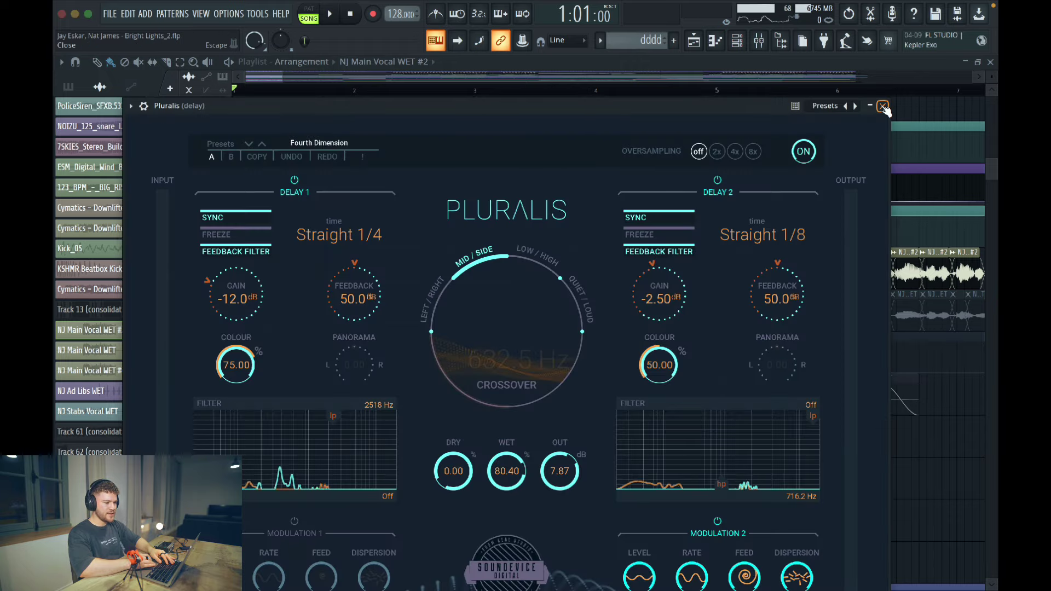
click(880, 106)
click(695, 223)
click(777, 233)
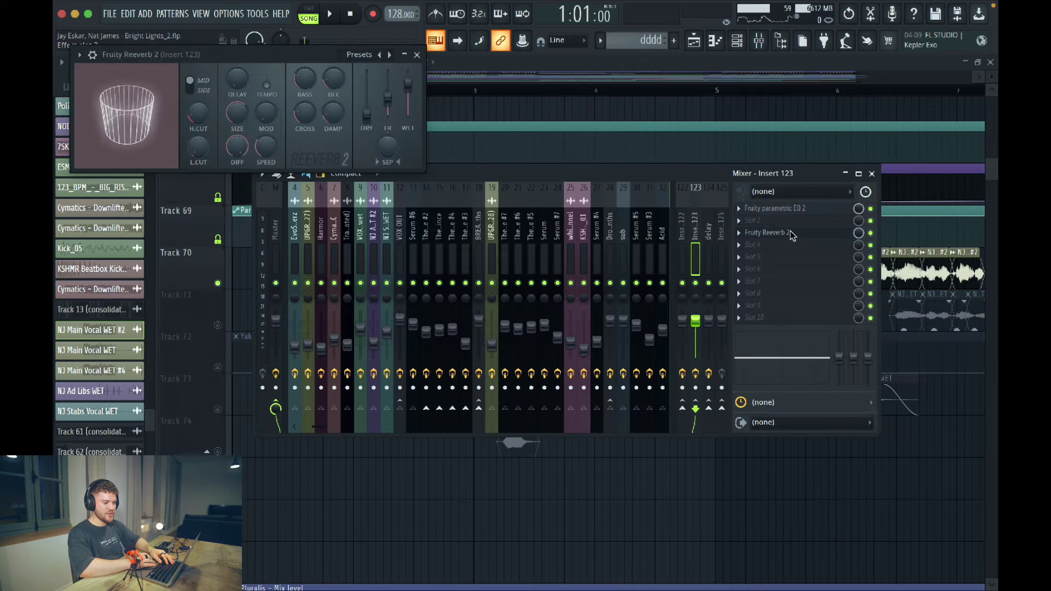
click(430, 58)
click(417, 55)
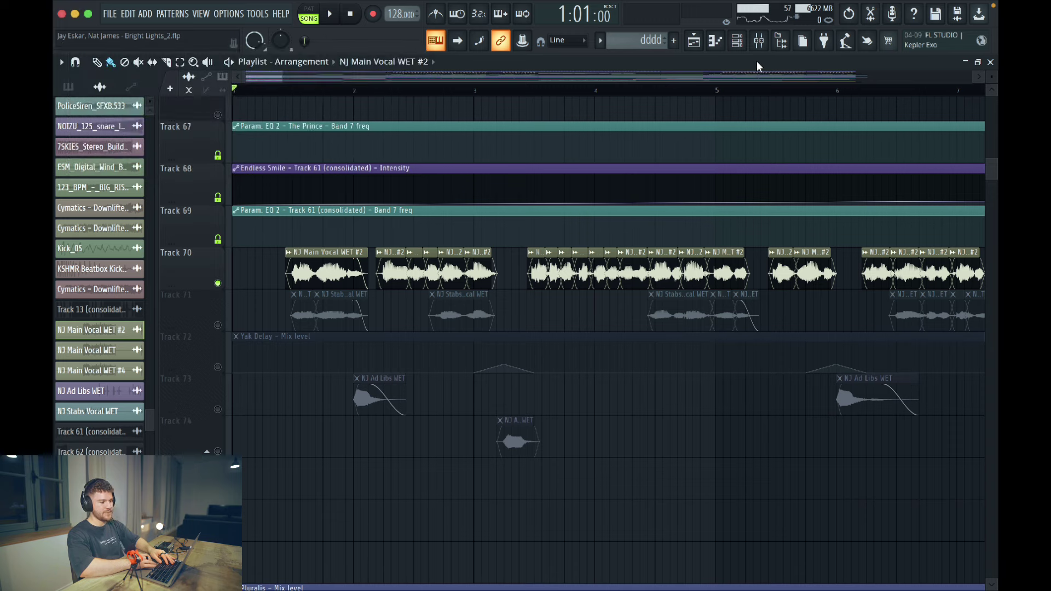
- Check the effects on the VOX OUT mixer track and open Auburn Sounds Couture on the main vocal's mixer track
click(759, 40)
click(399, 215)
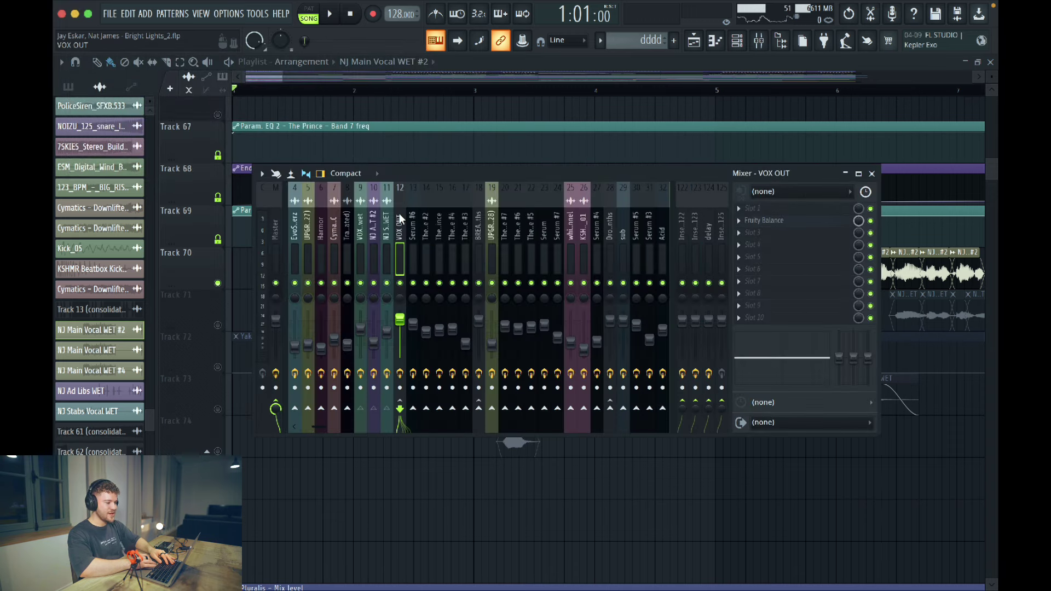
click(359, 222)
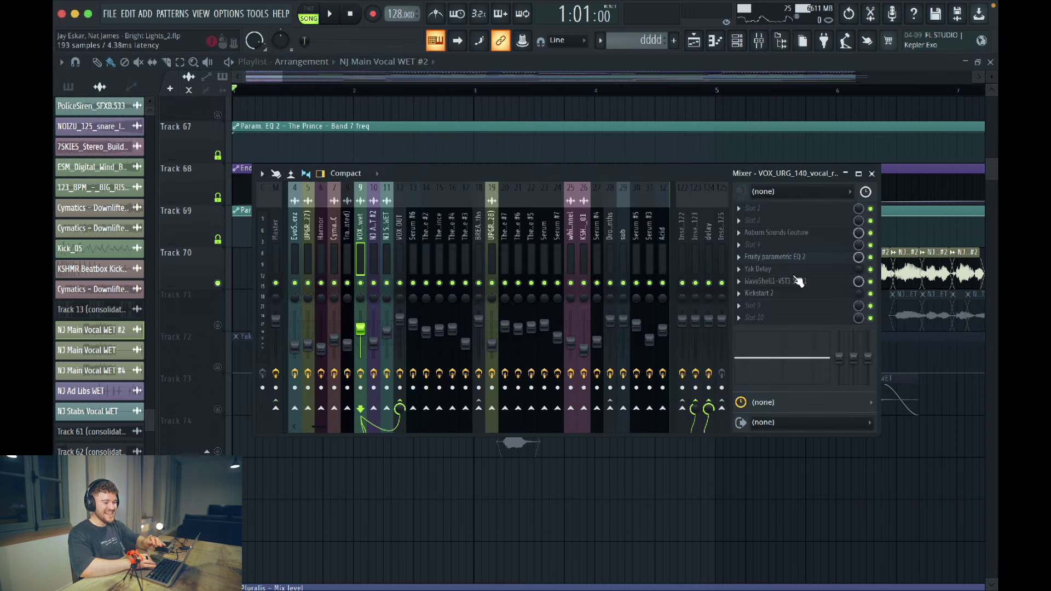
click(781, 234)
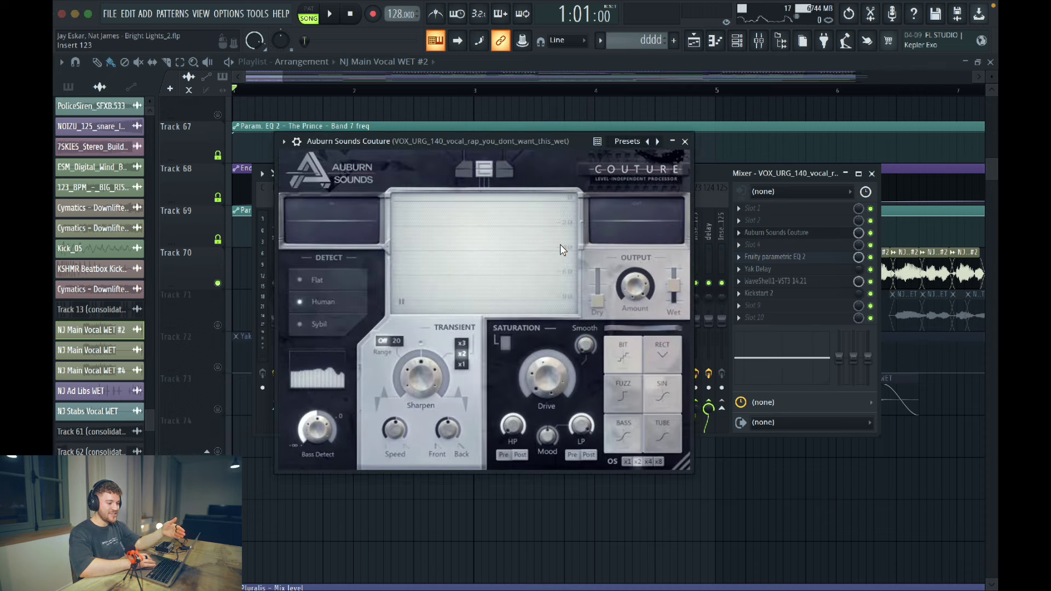
- Examine the Fruity Parametric EQ 2 curve and compare it with the Auburn Sounds Couture settings on the main vocal's mixer track
click(772, 257)
click(685, 142)
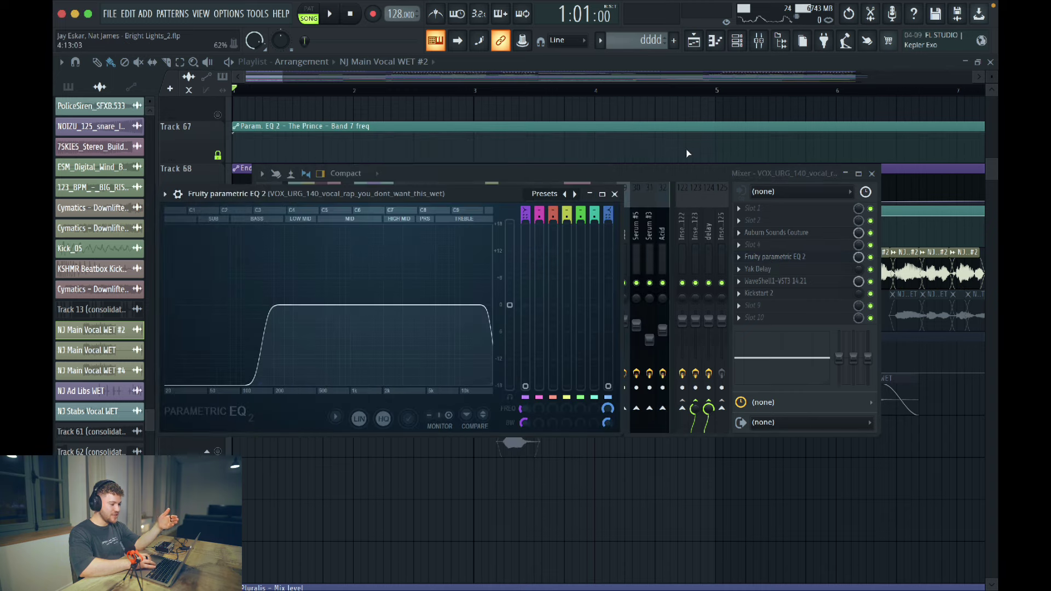
click(798, 235)
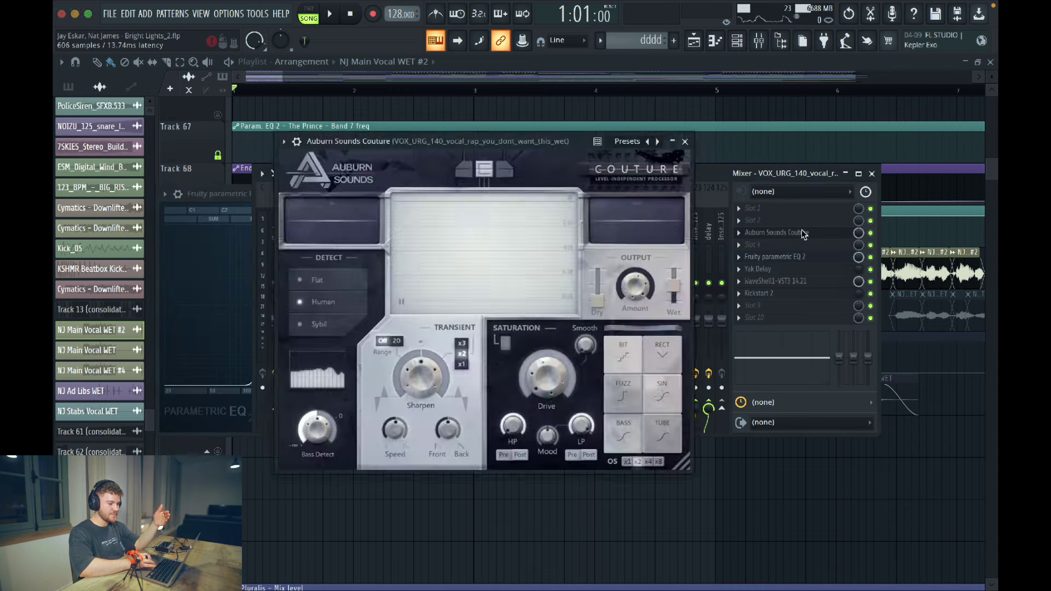
click(794, 236)
- Examine Yak Delay and the StudioRack Kodak Black Vocal Chain on the main vocal, closing the plugins and the mixer
click(766, 270)
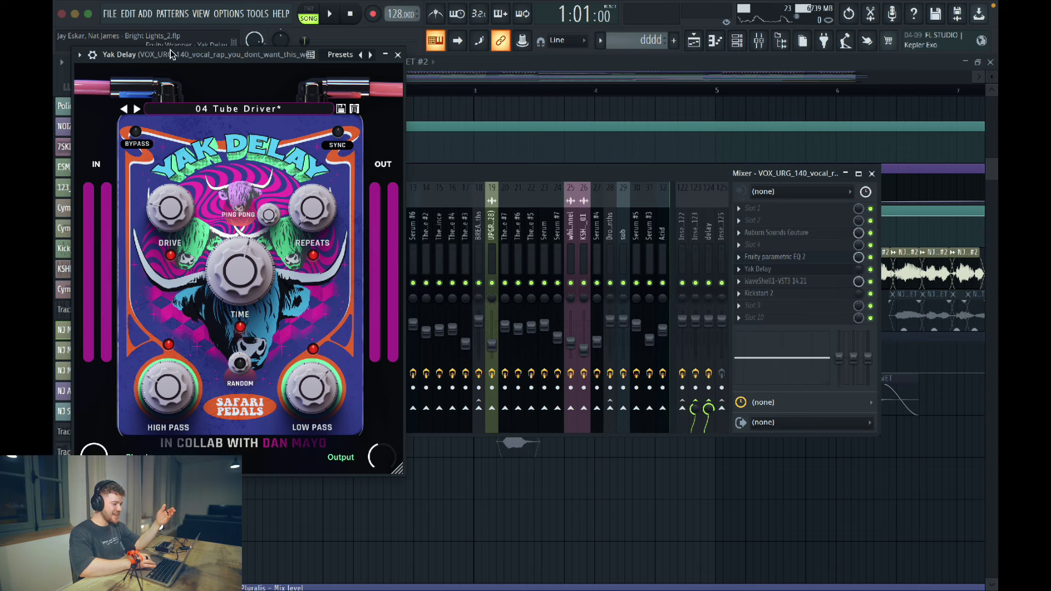
drag(172, 54, 388, 65)
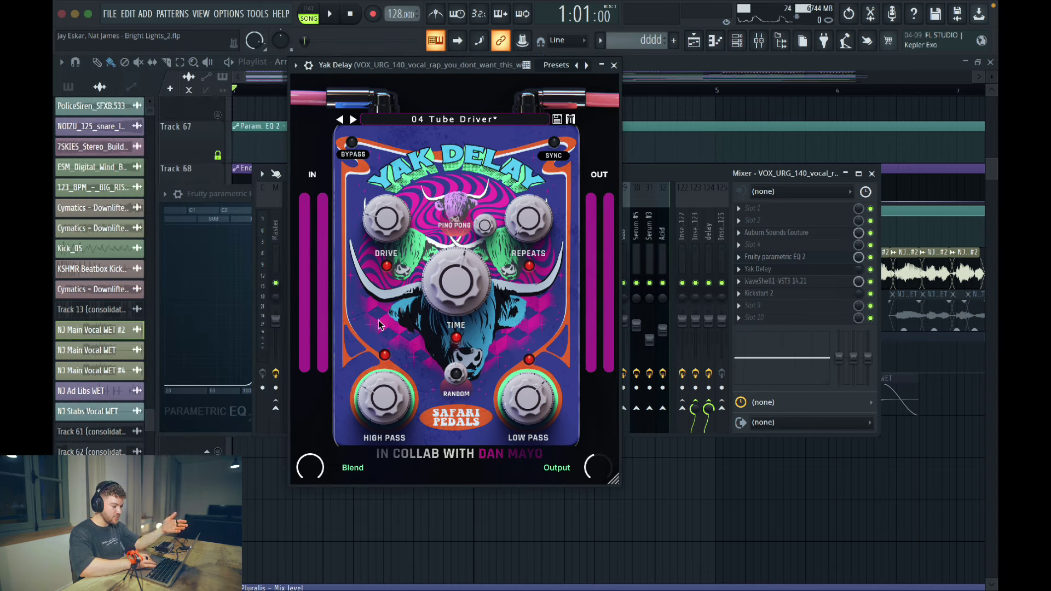
click(614, 66)
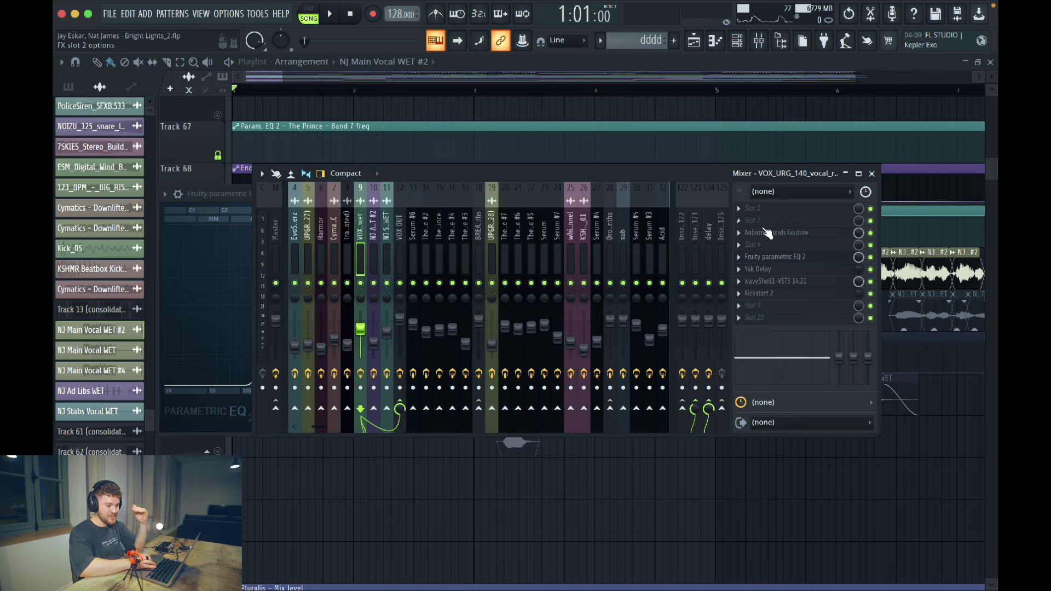
click(803, 285)
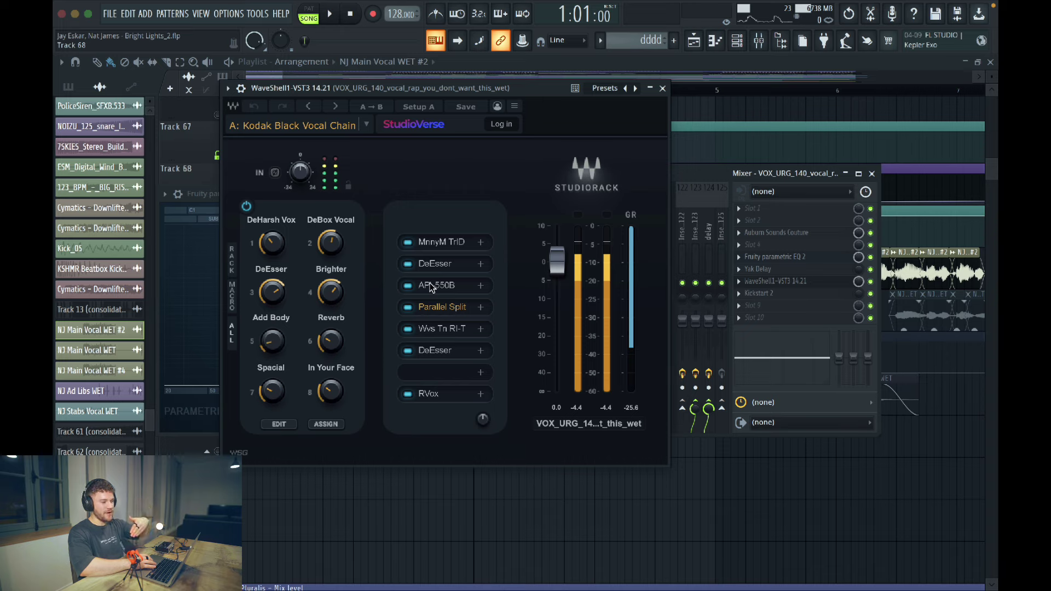
click(663, 88)
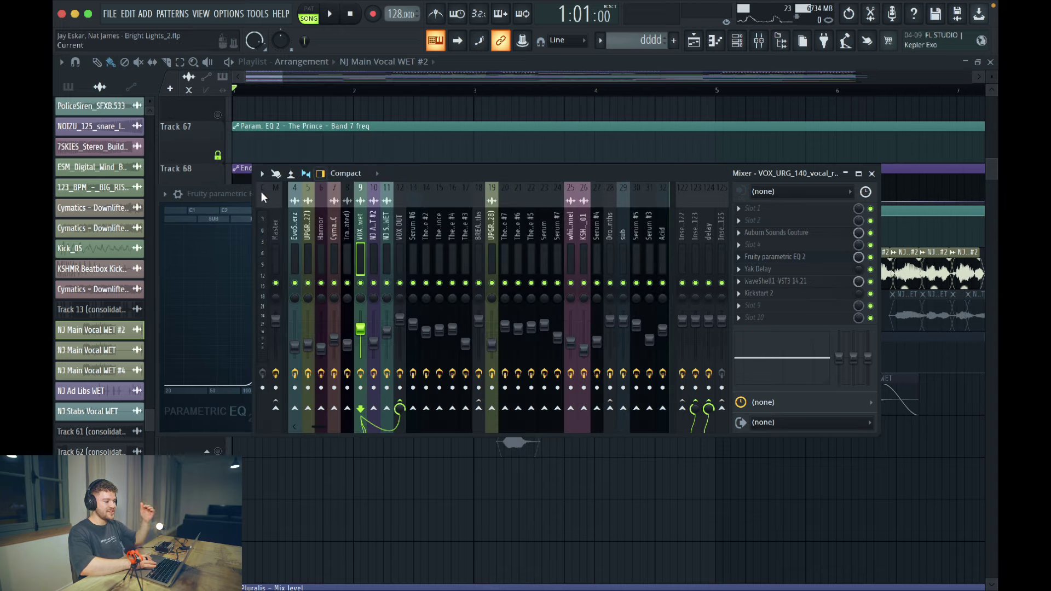
click(229, 195)
key(Escape)
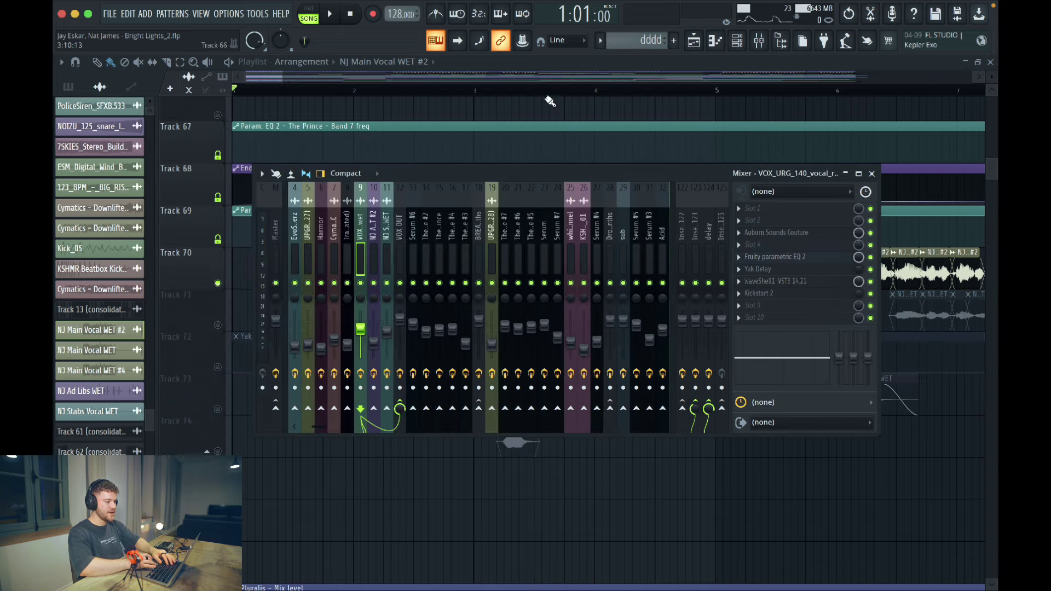
key(Escape)
- Unmute the stabs vocal on Track 71, mute the main vocal on Track 70, and set the playback position to 1:07
scroll(277, 305, down, 2)
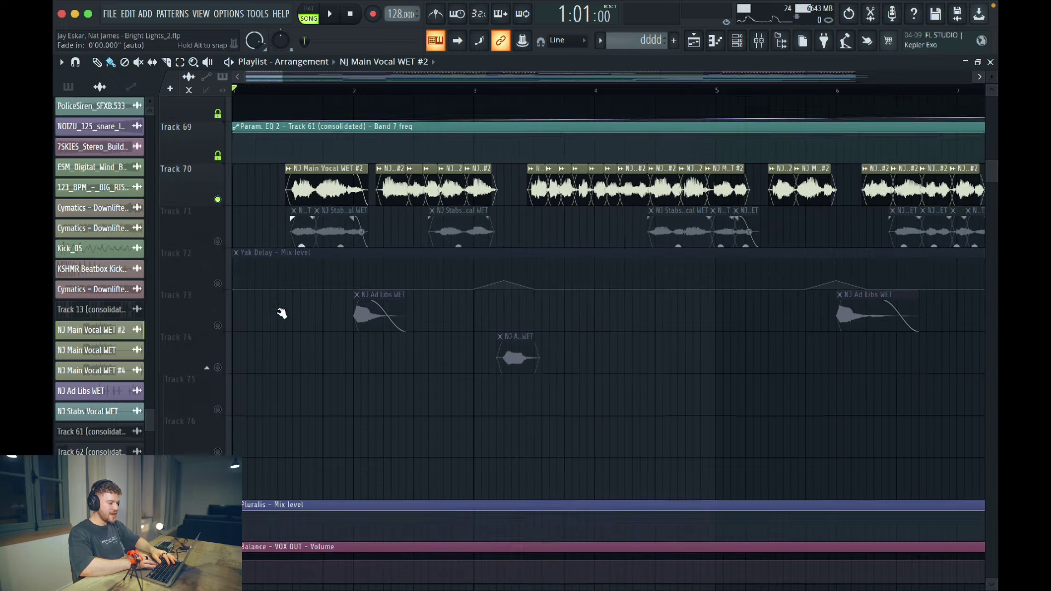
click(218, 240)
click(218, 199)
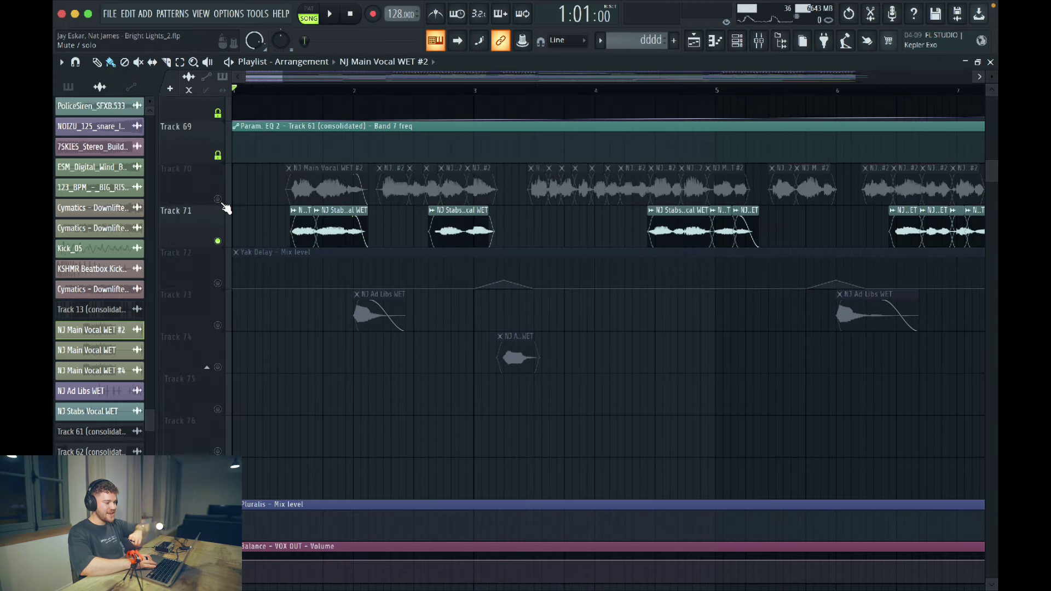
drag(293, 91, 277, 94)
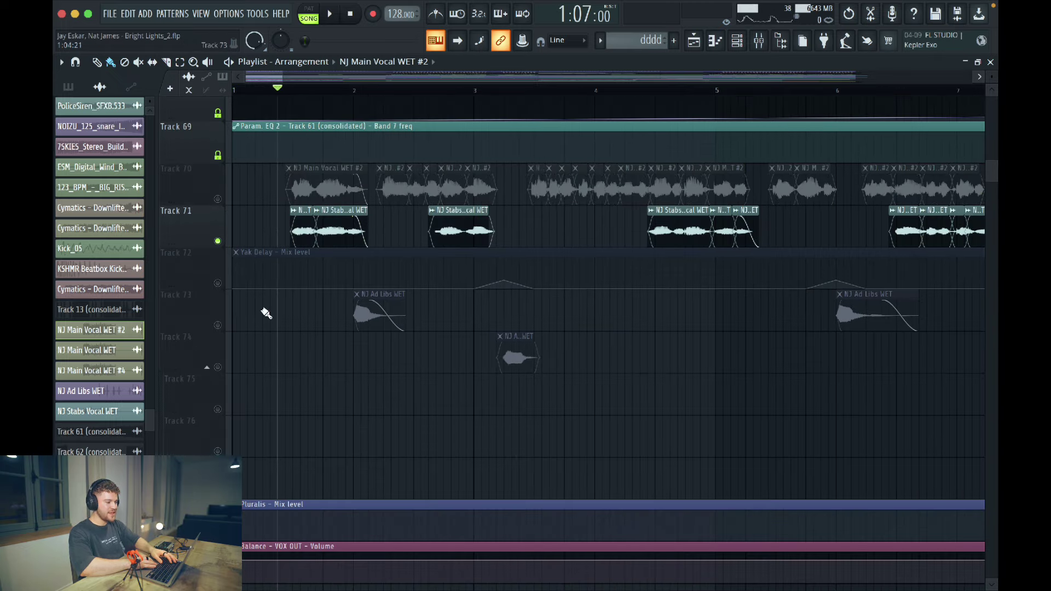
scroll(266, 313, down, 2)
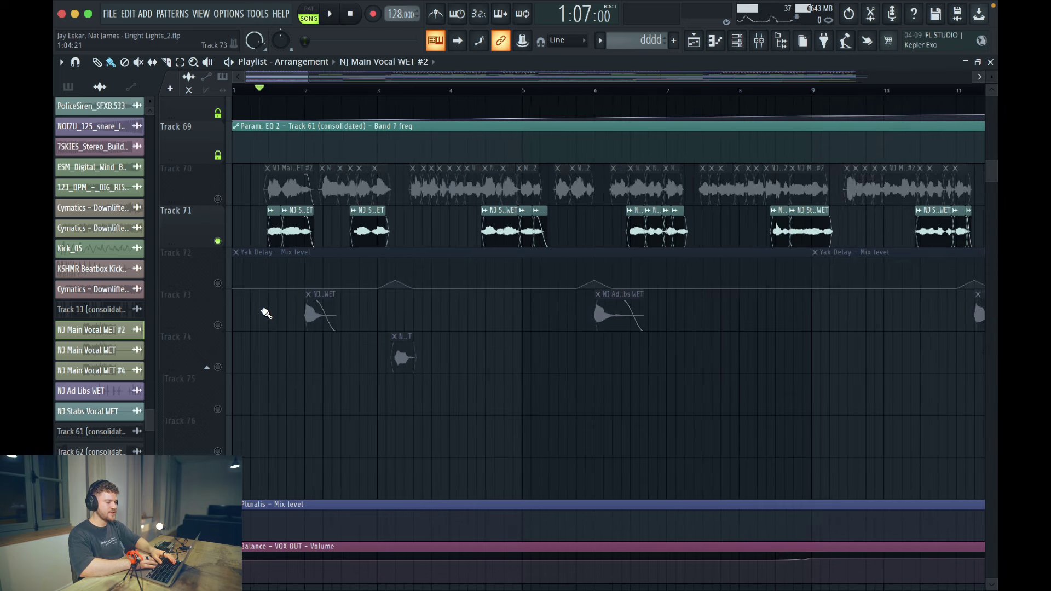
scroll(252, 243, up, 2)
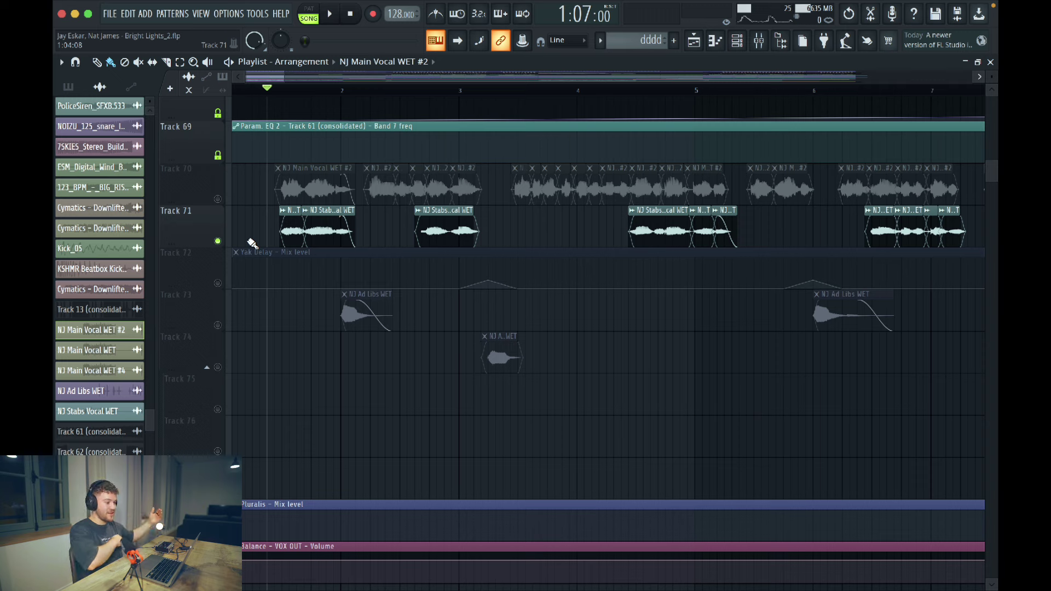
- Unmute the ad libs on Track 73 and play them with the stabs vocal from 1:07, stopping in bar 2
click(218, 326)
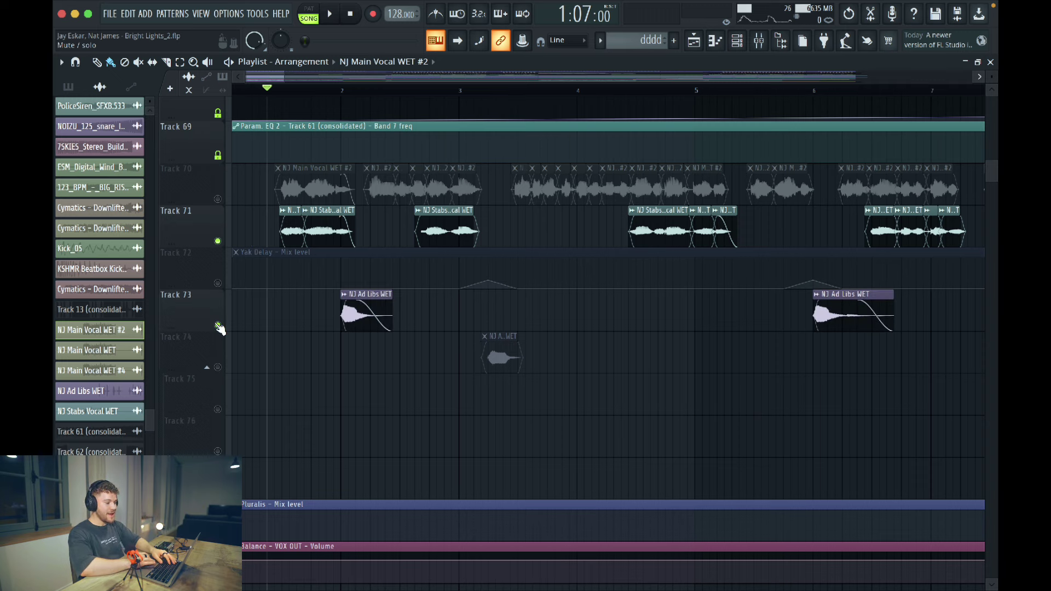
key(space)
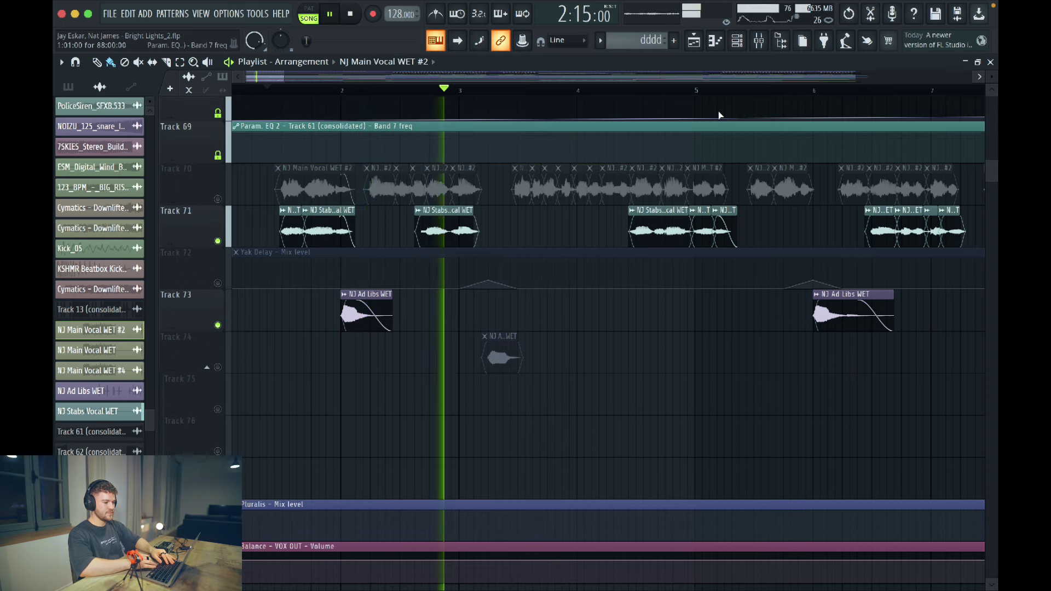
key(space)
- Unmute the ad lib on Track 74 and play the stabs and ad libs, viewing their mixer levels before stopping
click(218, 368)
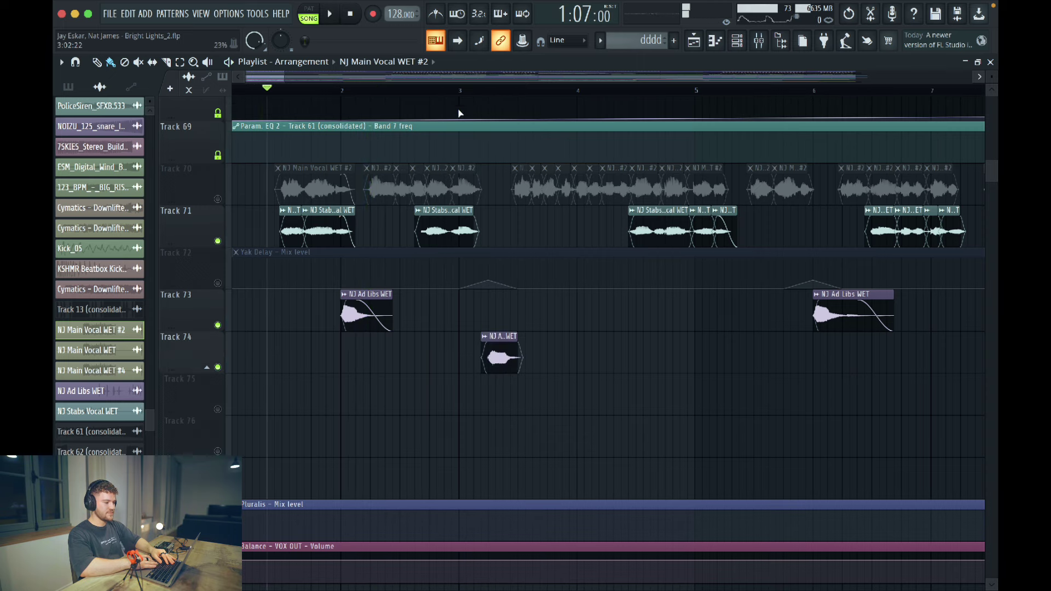
key(space)
click(759, 41)
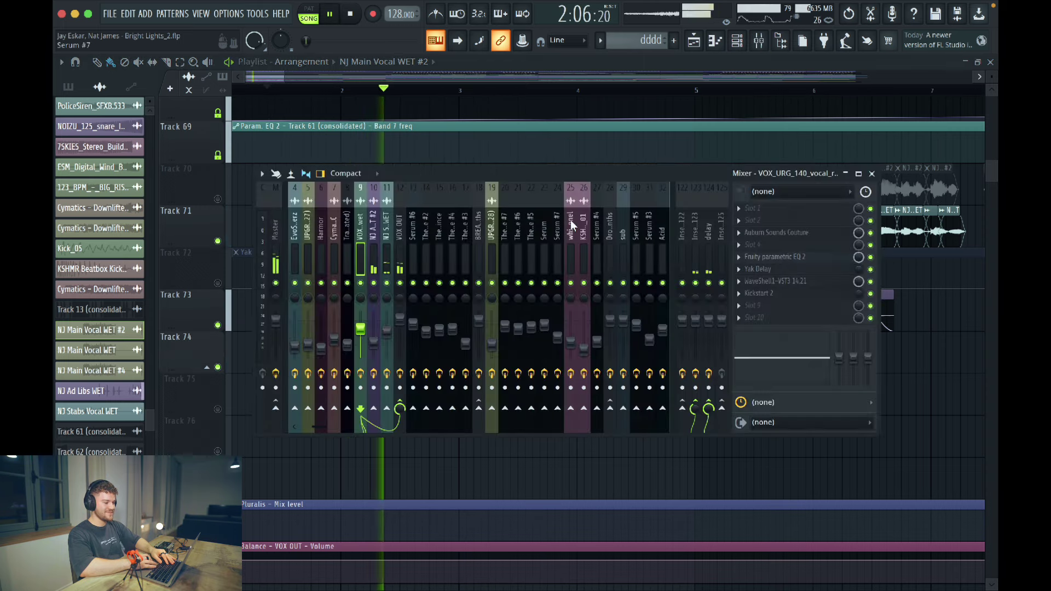
click(872, 173)
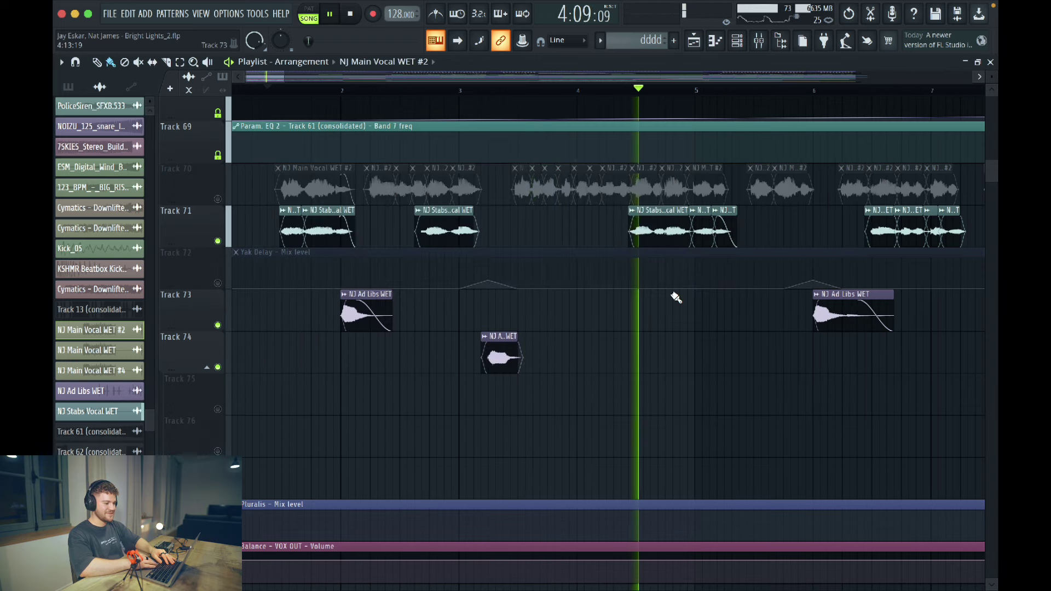
scroll(676, 297, down, 2)
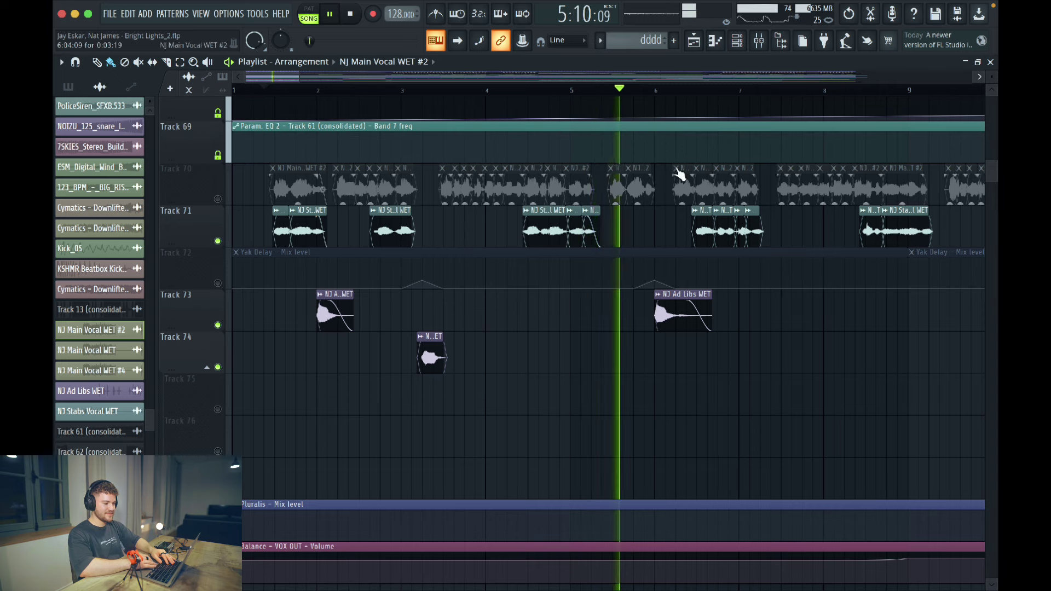
key(space)
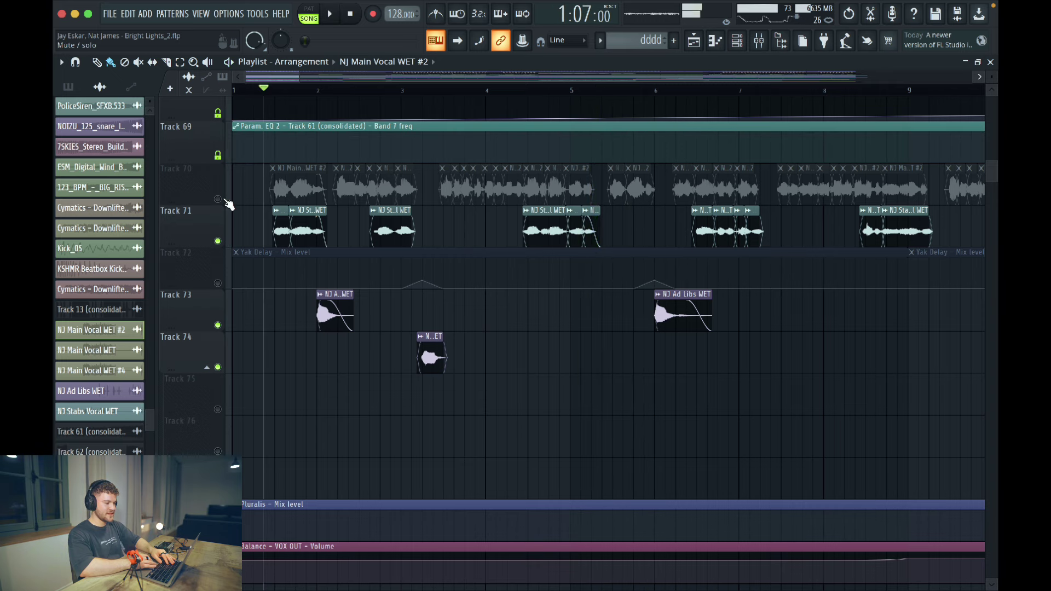
- Unmute the main vocal on Track 70 and the Yak Delay automation on Track 72, and briefly play the vocal layers
click(222, 200)
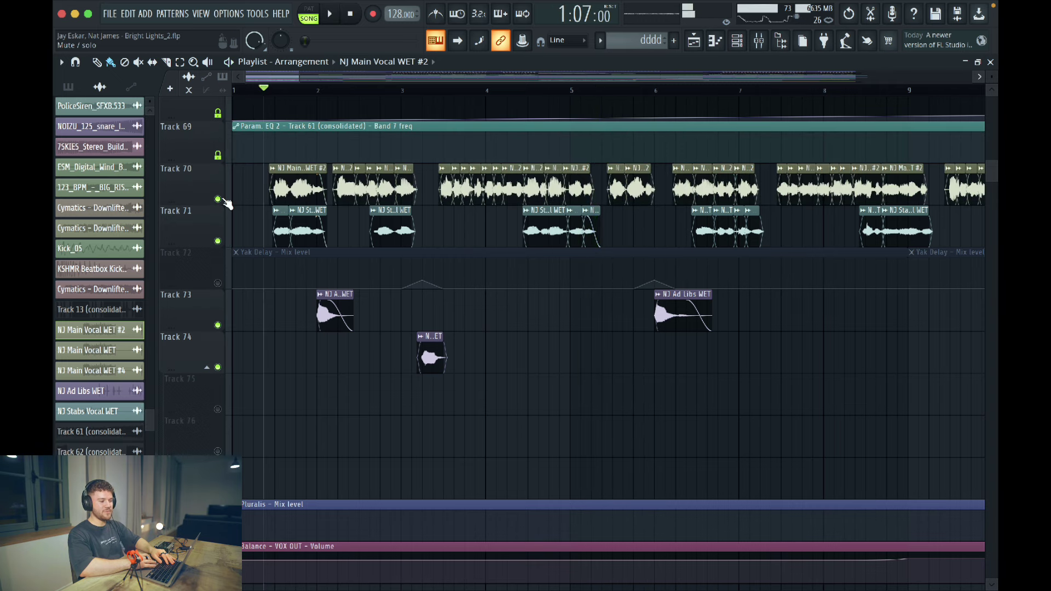
click(218, 284)
key(space)
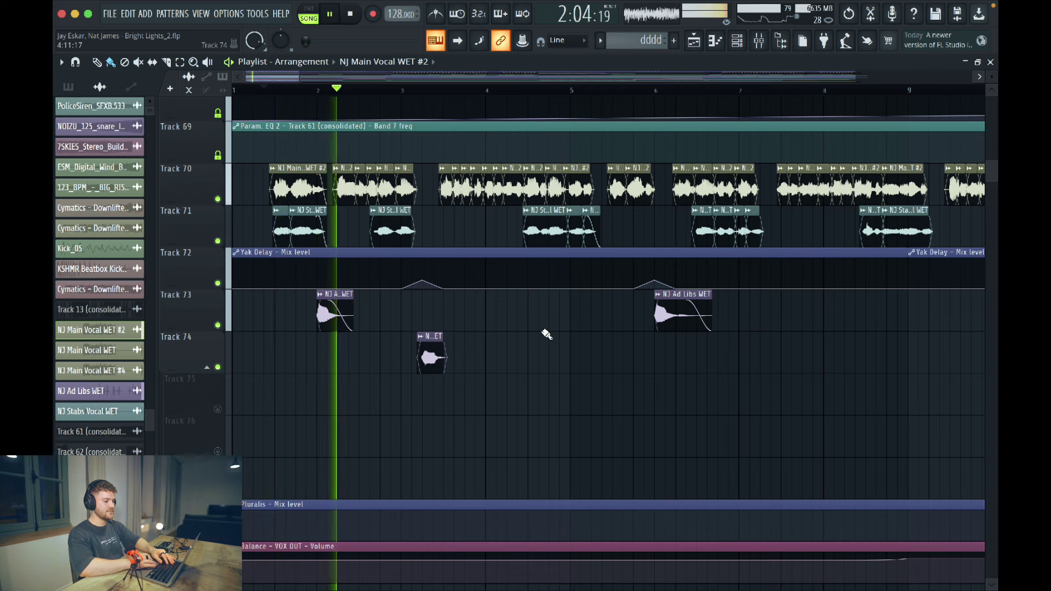
key(space)
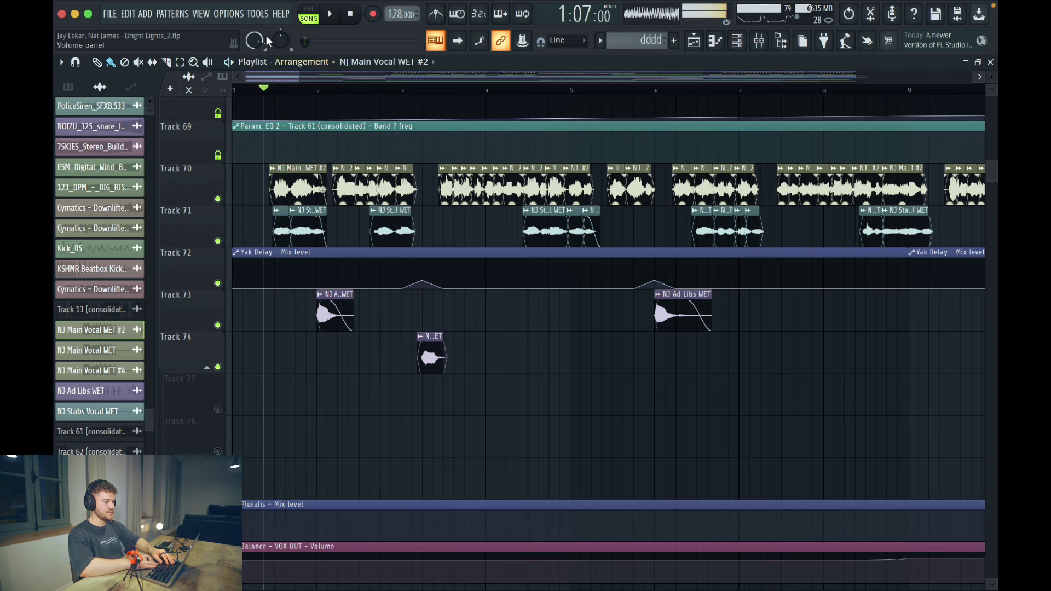
- Run the macro that switches smart disable for all plugins
click(258, 14)
mouse_move(288, 57)
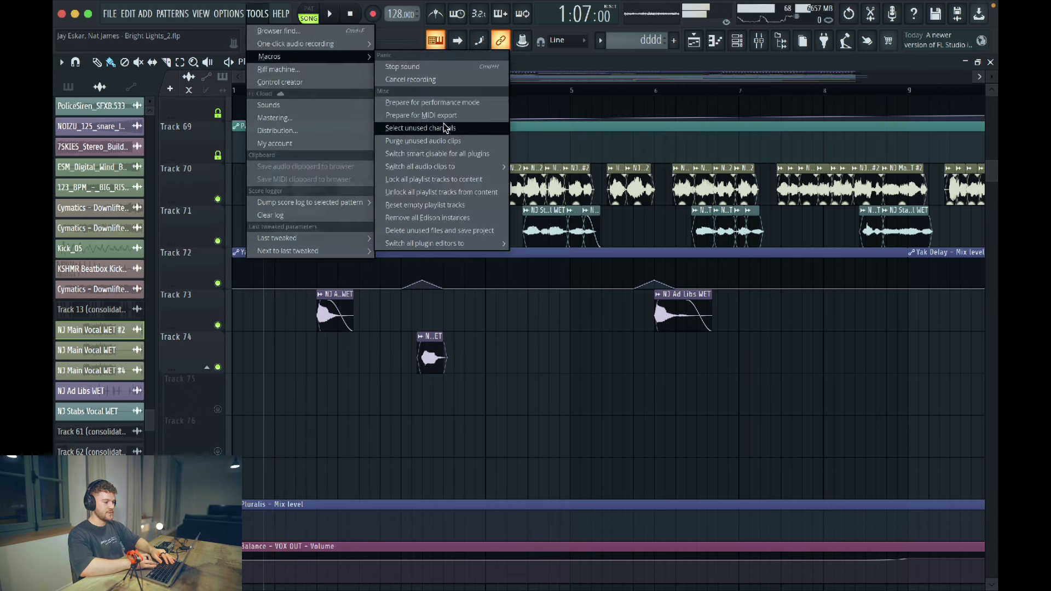
click(460, 152)
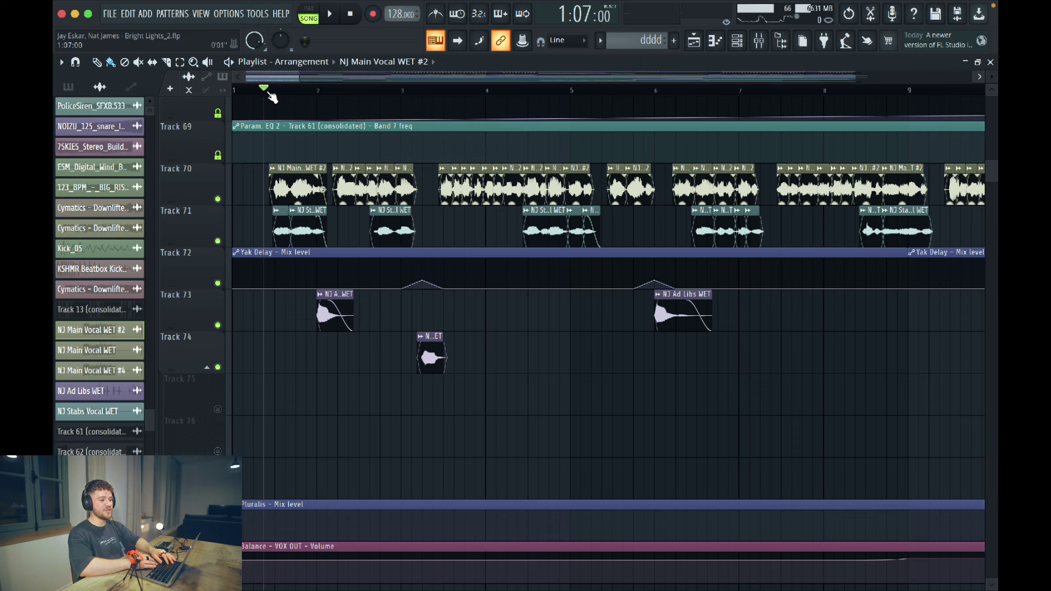
- Play the combined intro vocals from 1:07, stop, and return to bar 1 with all playlist tracks unmuted
key(space)
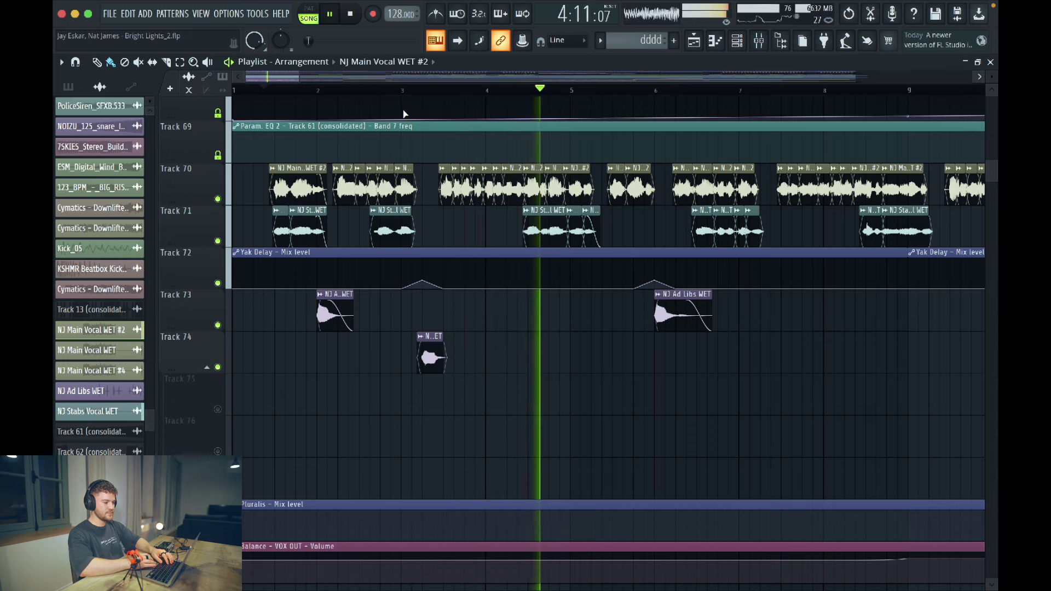
key(space)
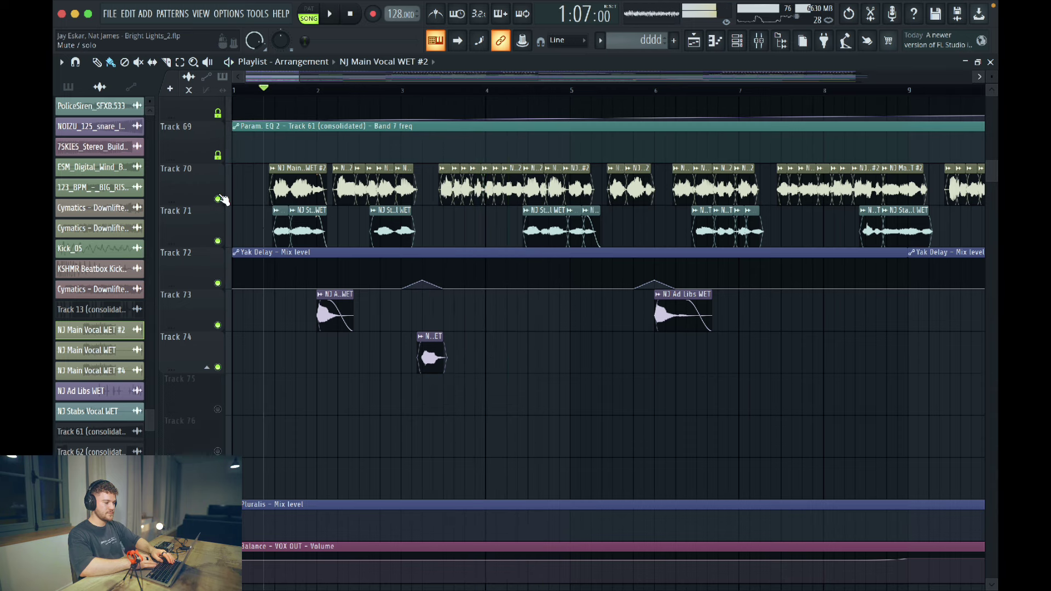
click(235, 90)
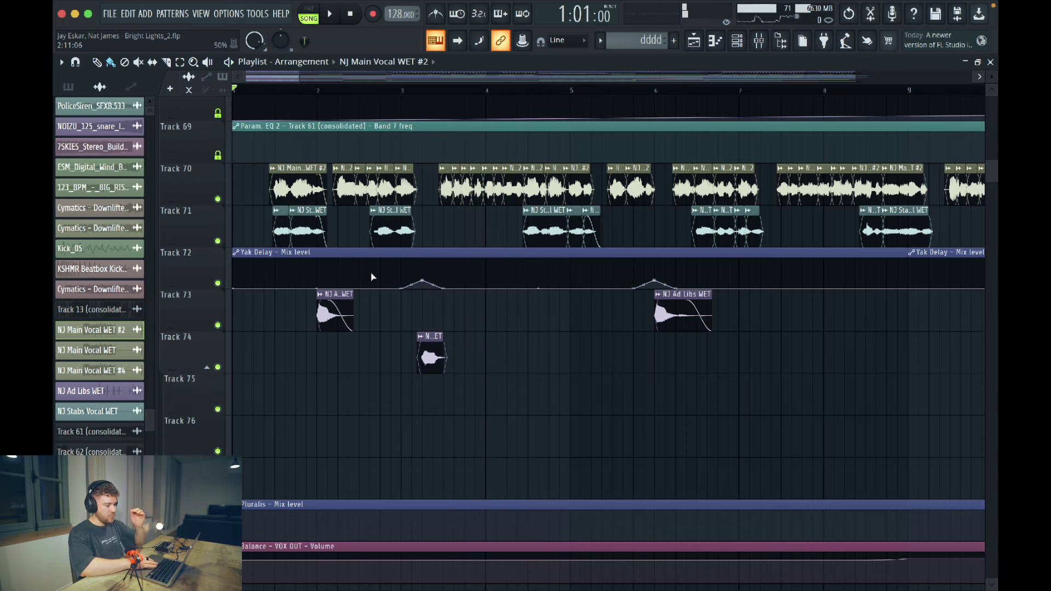
- Examine the automation clips, build-up sounds and vocal tracks across the arrangement between Track 33 and Track 78
scroll(371, 278, down, 5)
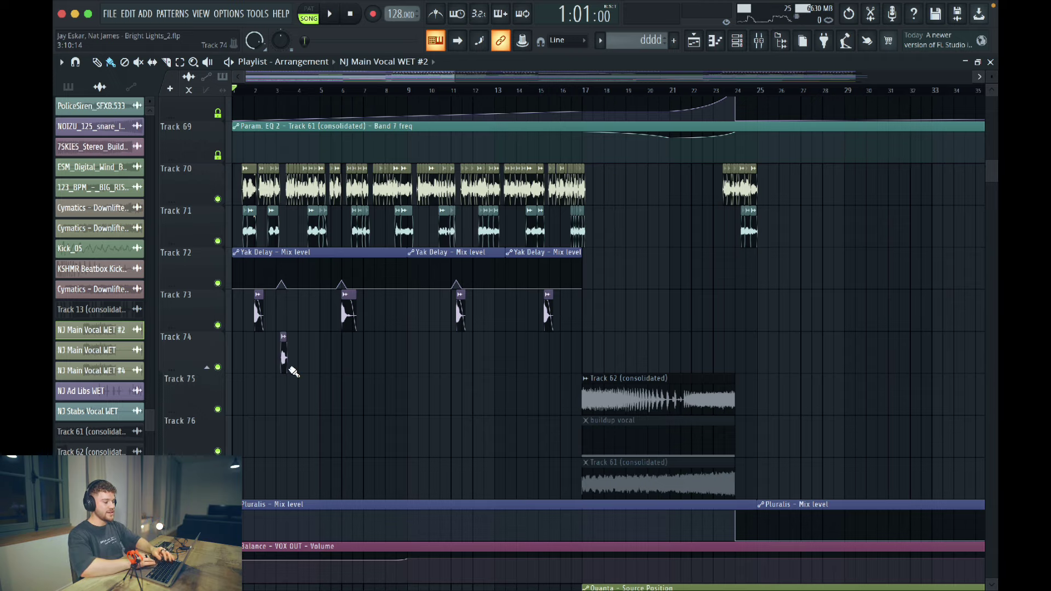
scroll(294, 372, down, 3)
scroll(294, 372, up, 13)
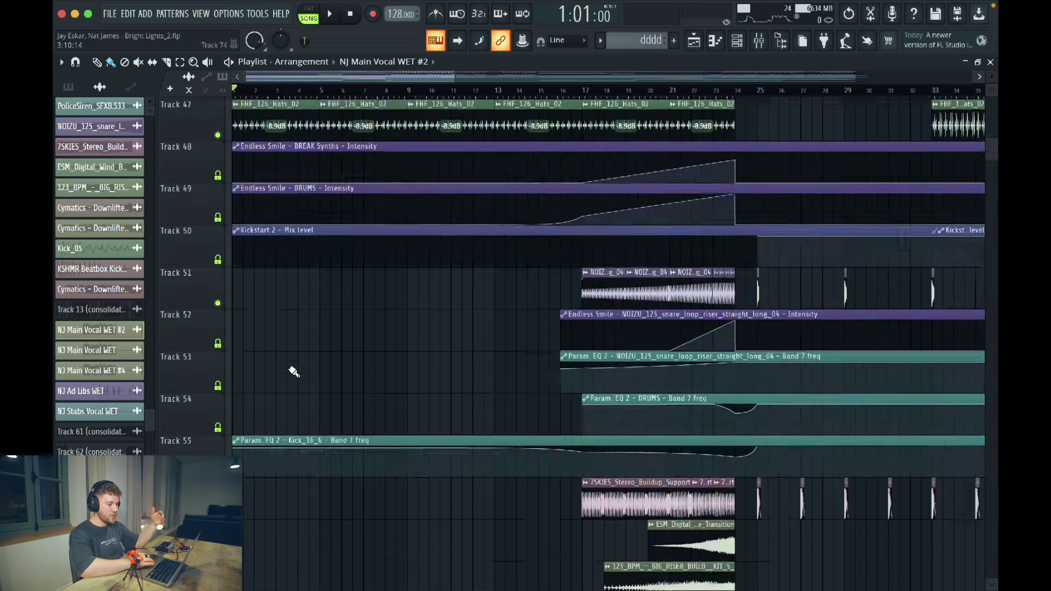
scroll(294, 373, up, 2)
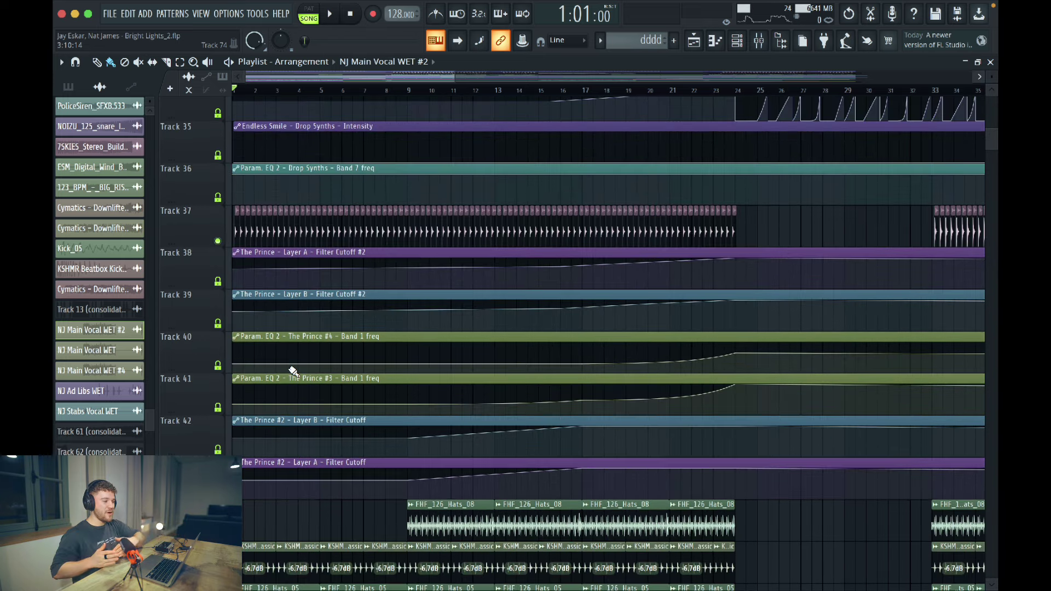
scroll(293, 371, down, 10)
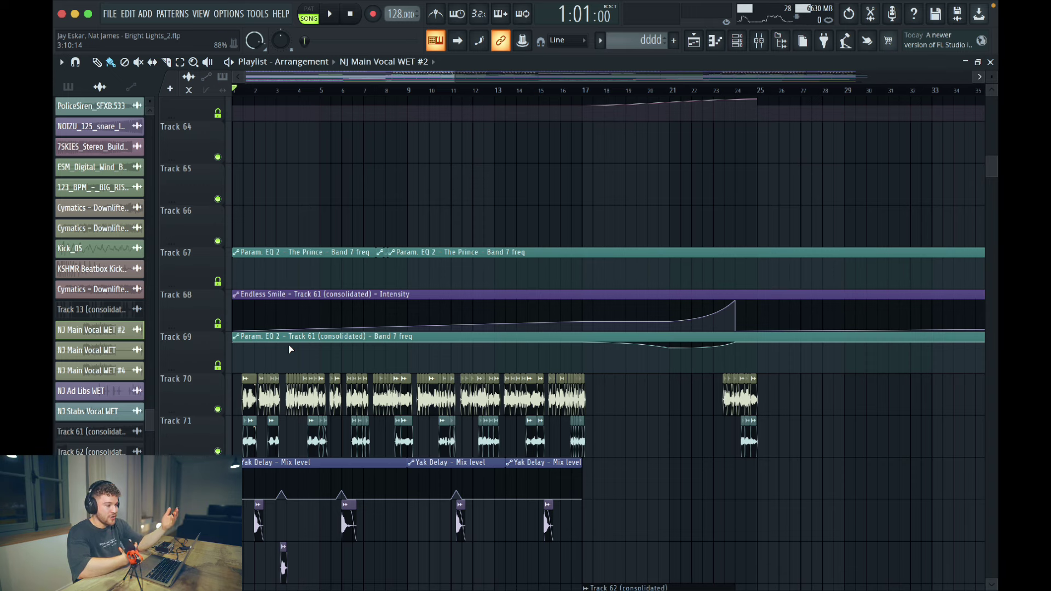
scroll(291, 349, down, 5)
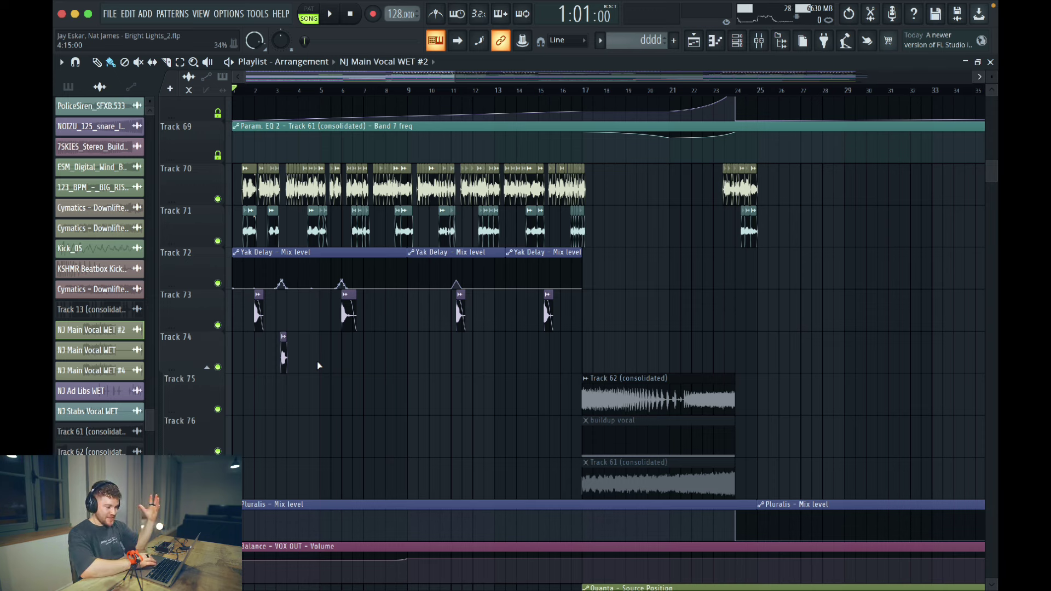
scroll(317, 362, up, 3)
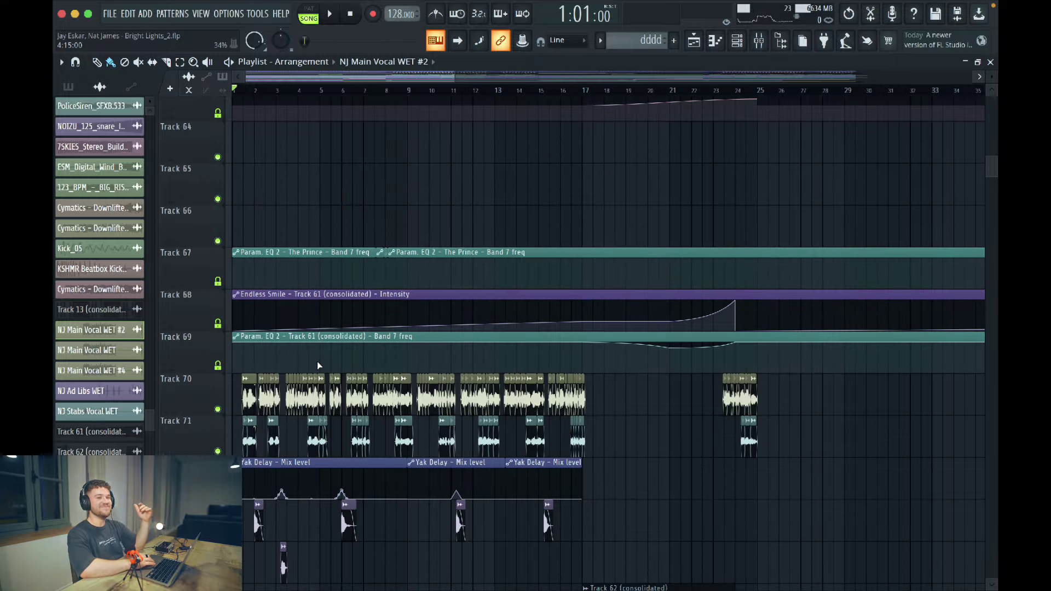
scroll(317, 361, down, 5)
scroll(536, 345, down, 2)
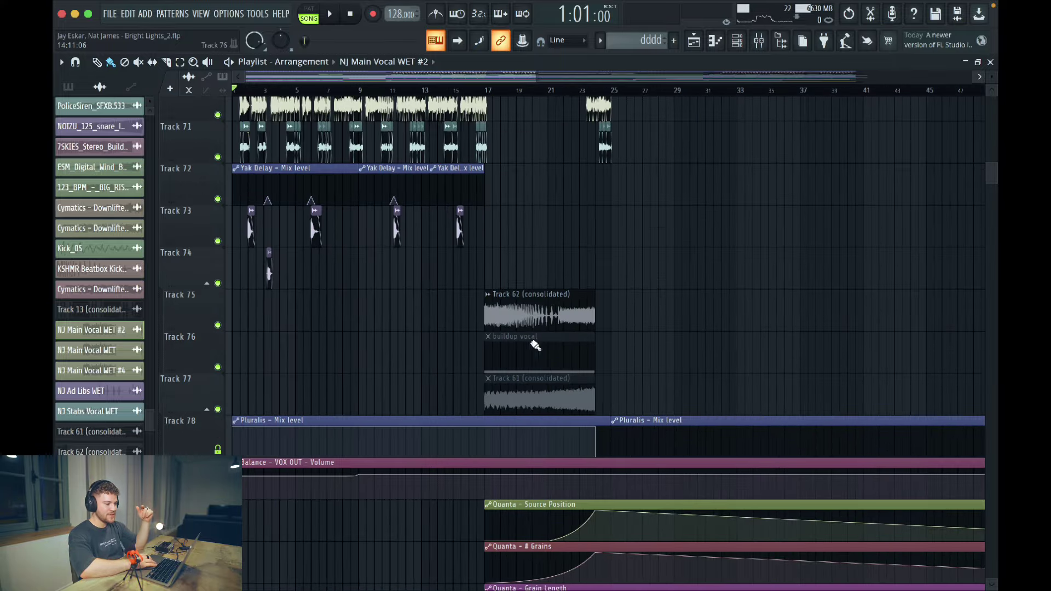
scroll(450, 315, up, 6)
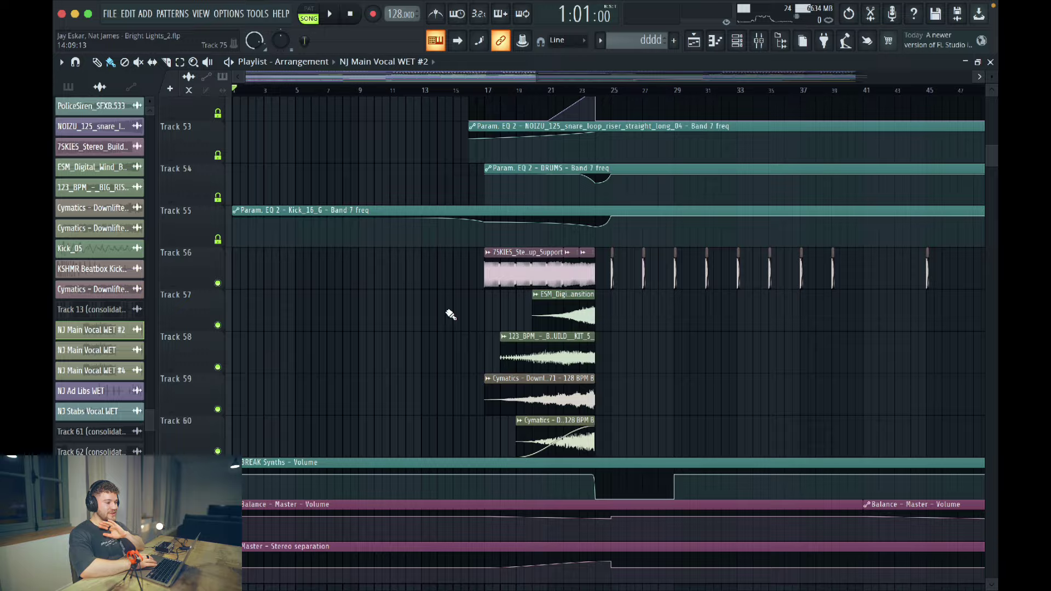
scroll(450, 315, up, 10)
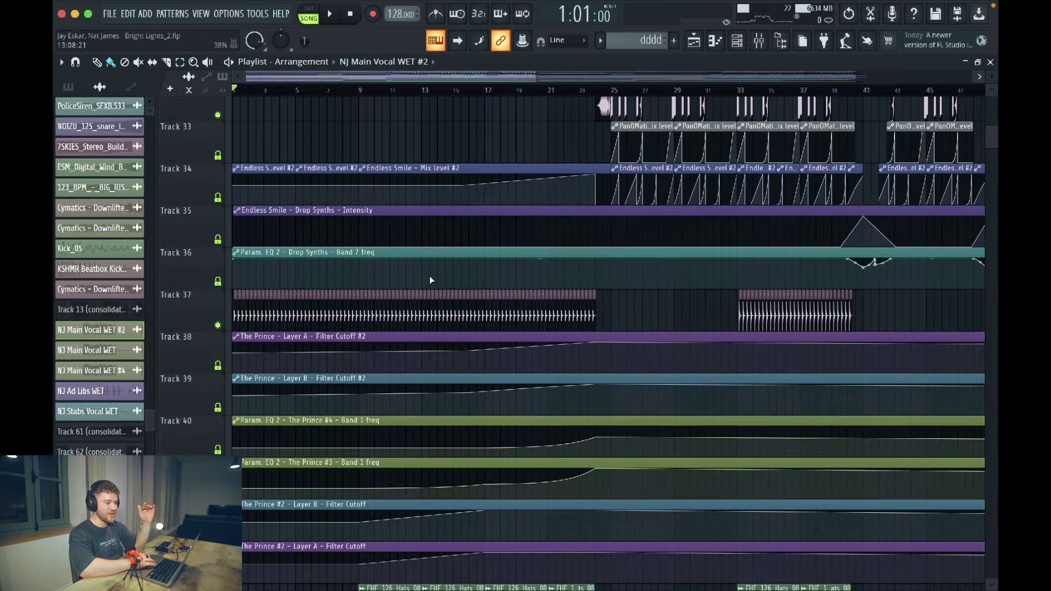
scroll(440, 318, down, 20)
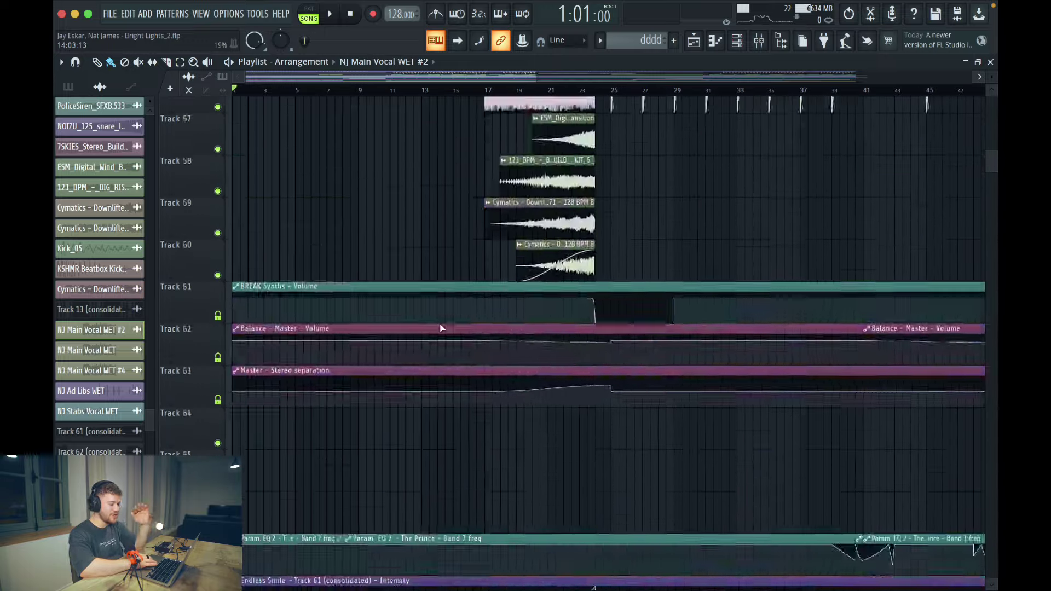
- Set the playback position to 15:09, ahead of the consolidated build-up vocal on Track 75
scroll(441, 328, up, 6)
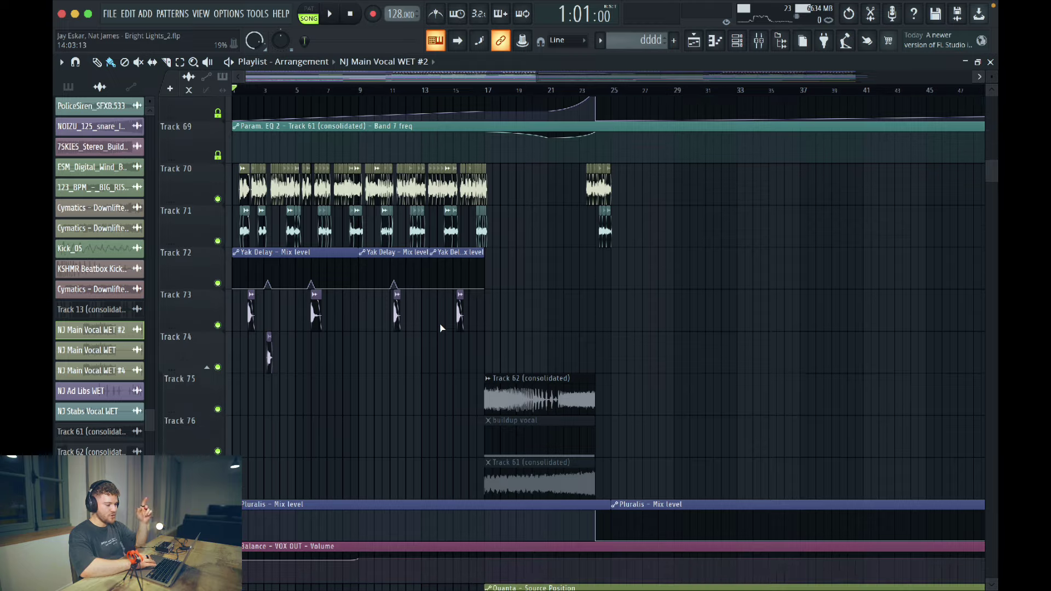
scroll(477, 299, up, 4)
click(434, 301)
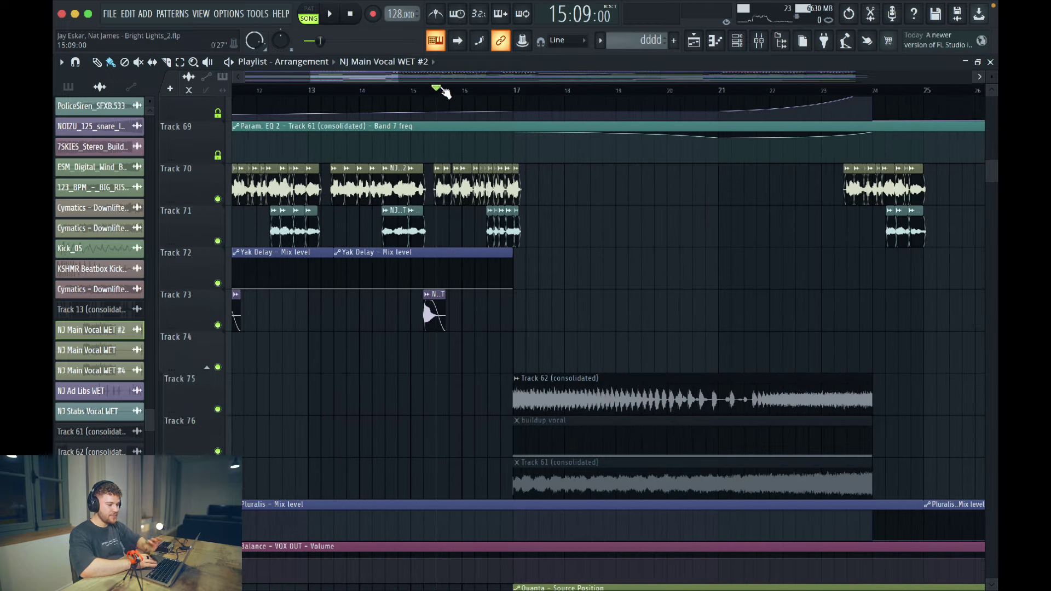
- Solo Track 75 and play the Track 62 (consolidated) clip from bar 17
scroll(551, 229, up, 2)
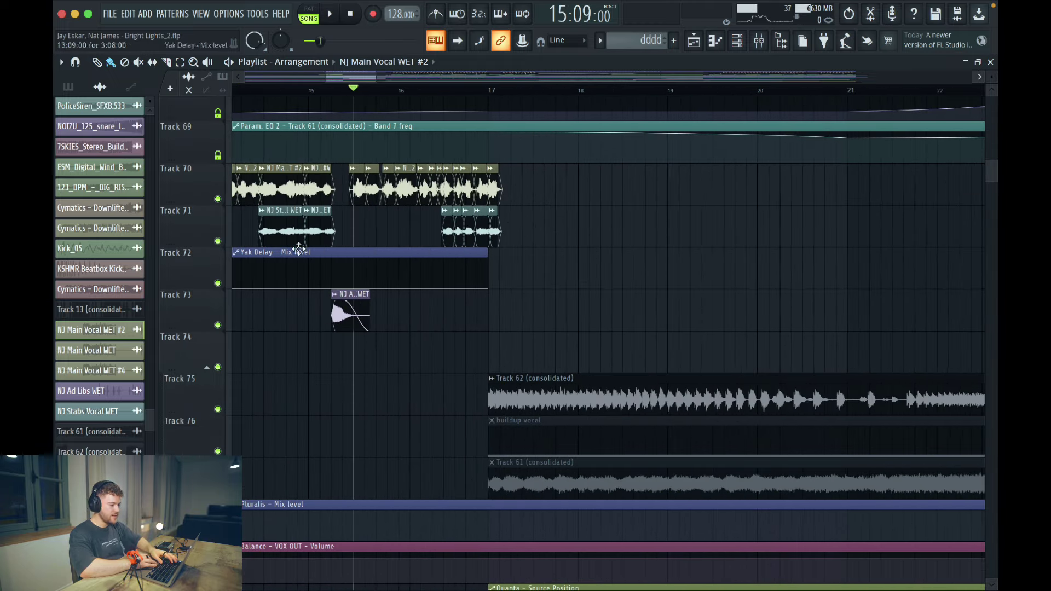
right_click(218, 409)
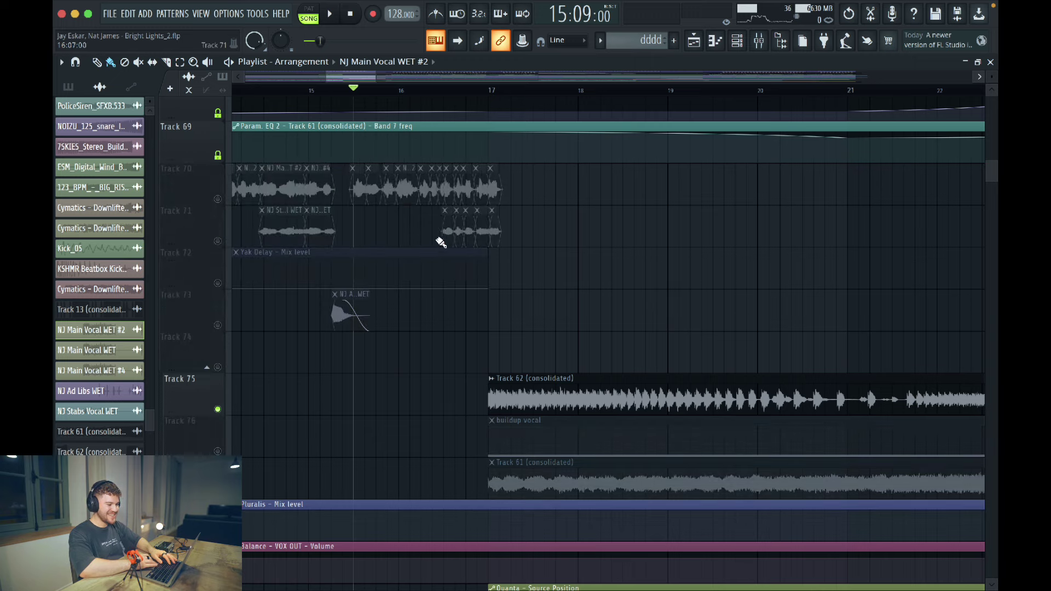
click(488, 92)
key(space)
scroll(460, 303, down, 2)
scroll(460, 303, down, 1)
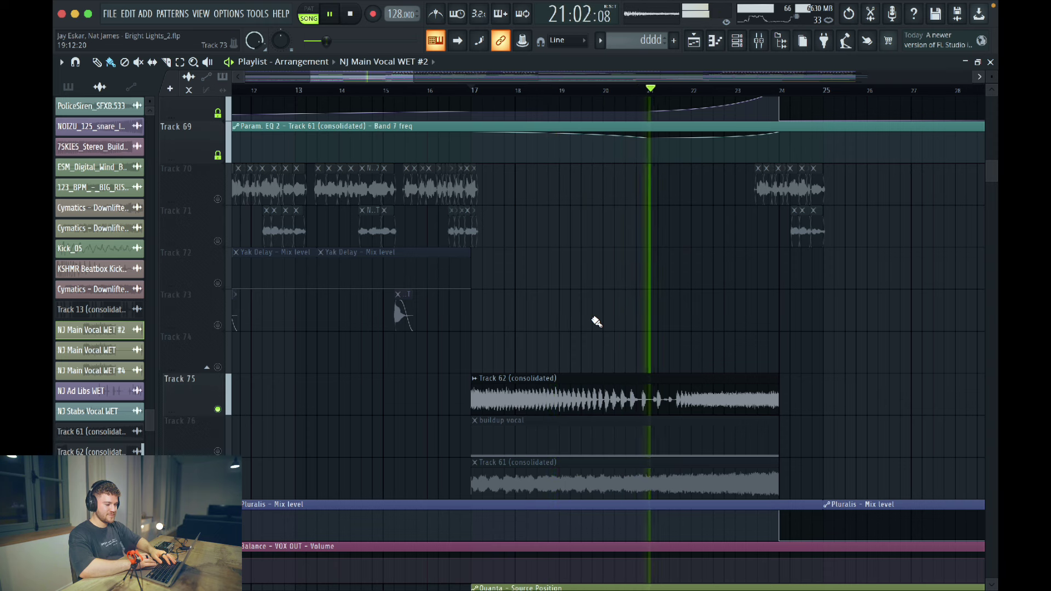
key(space)
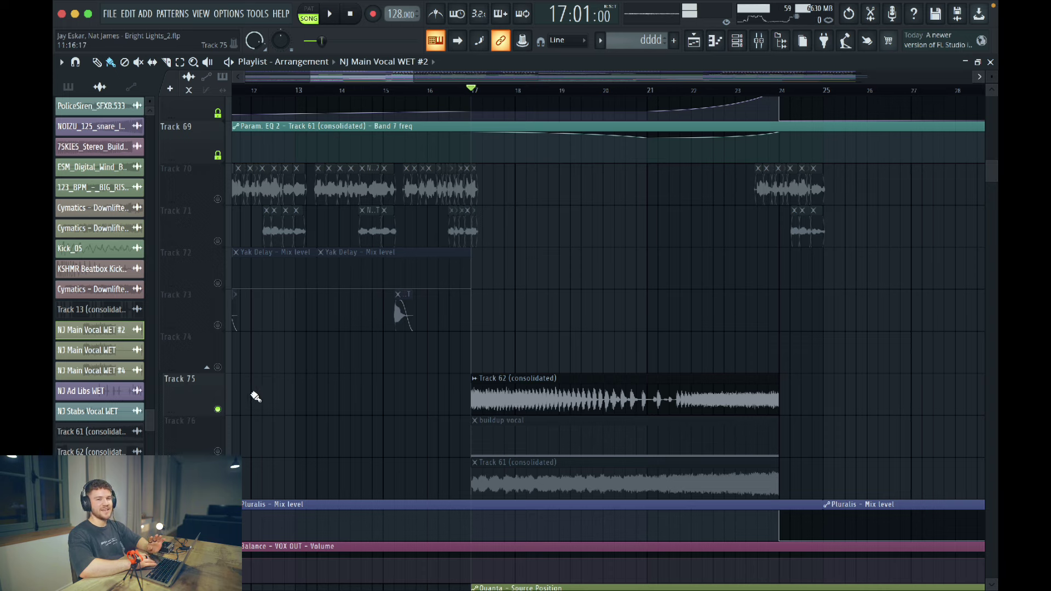
- Solo Track 70 and play the end of the main vocal from bar 17
click(217, 200)
scroll(451, 302, up, 4)
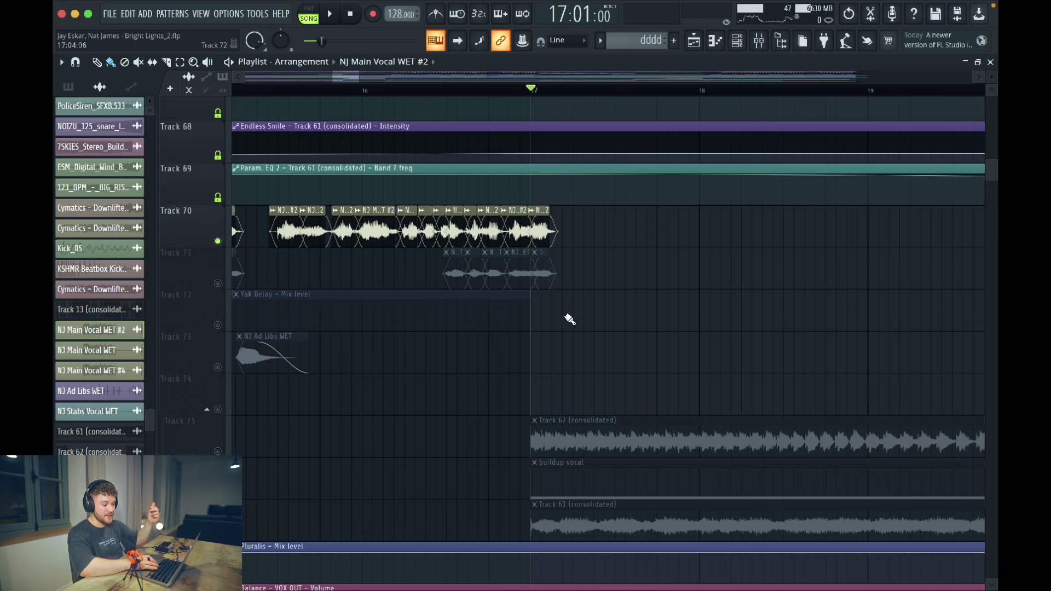
key(space)
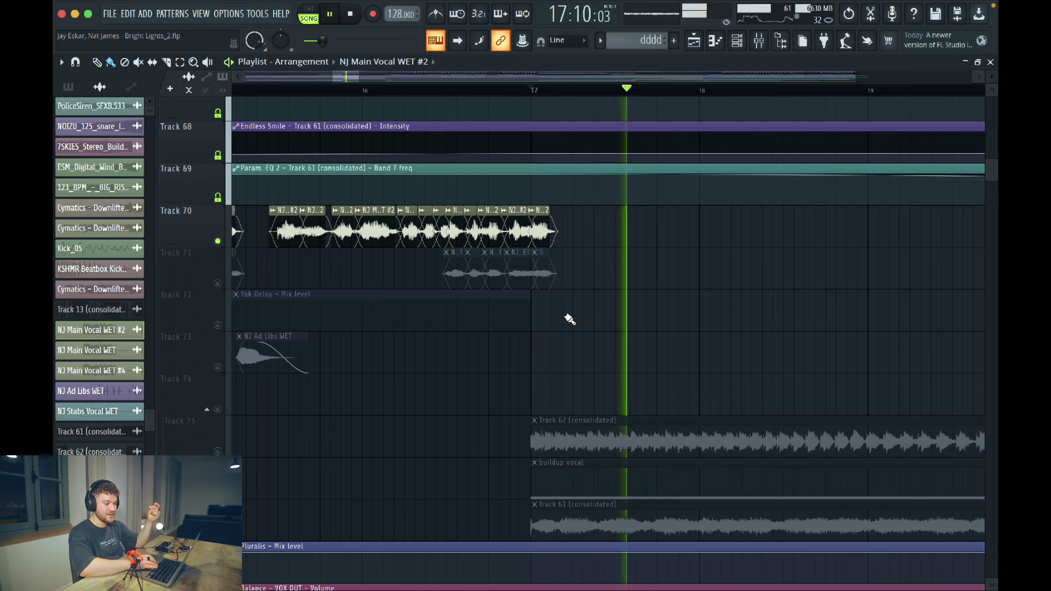
key(space)
key(space)
key(space)
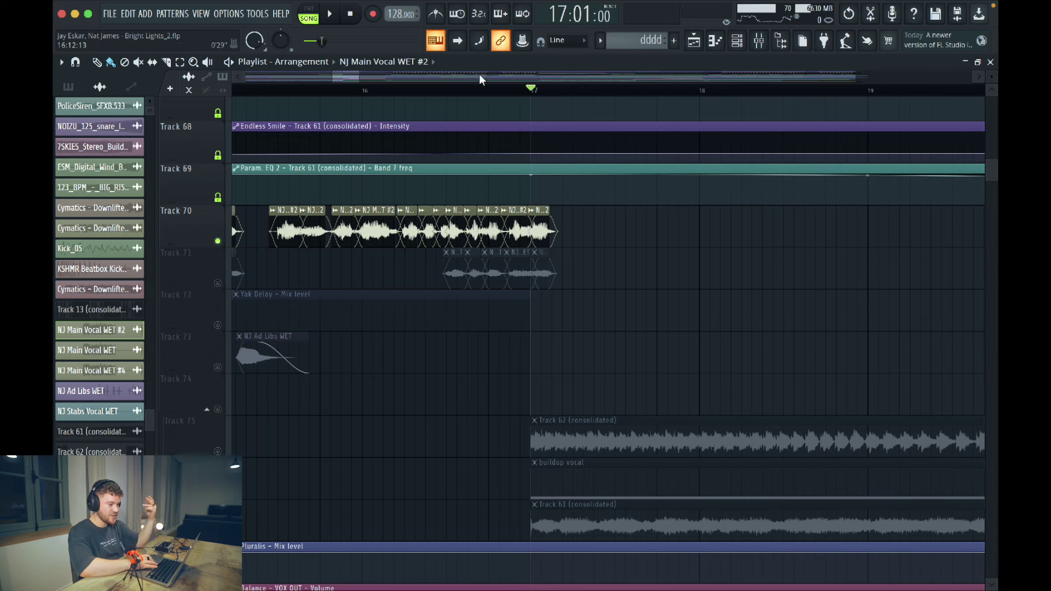
- Play the soloed main vocal from 16:05 and inspect the audio clip settings of its last piece
click(405, 89)
key(space)
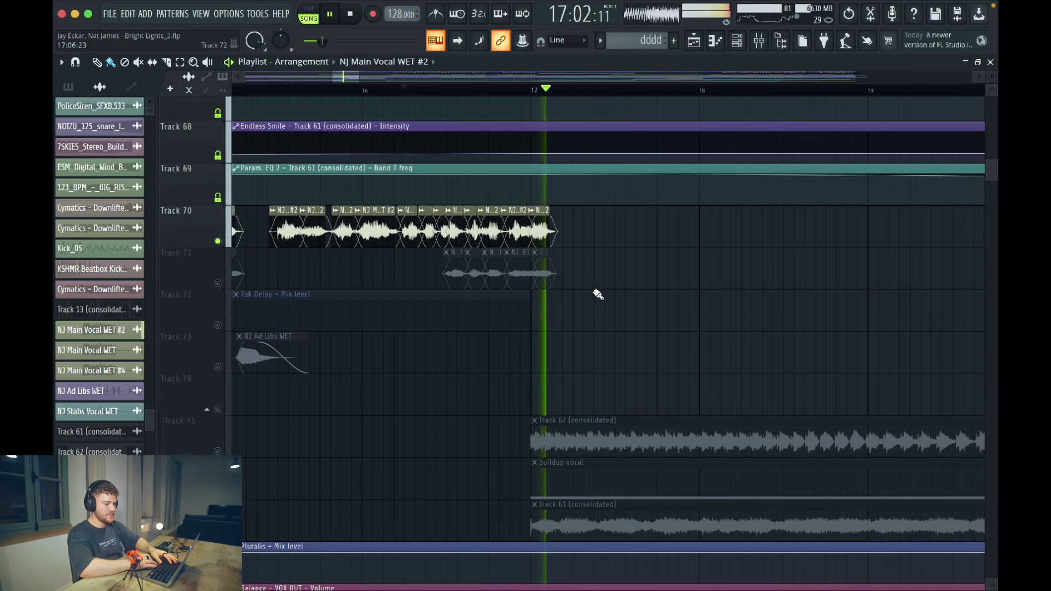
key(space)
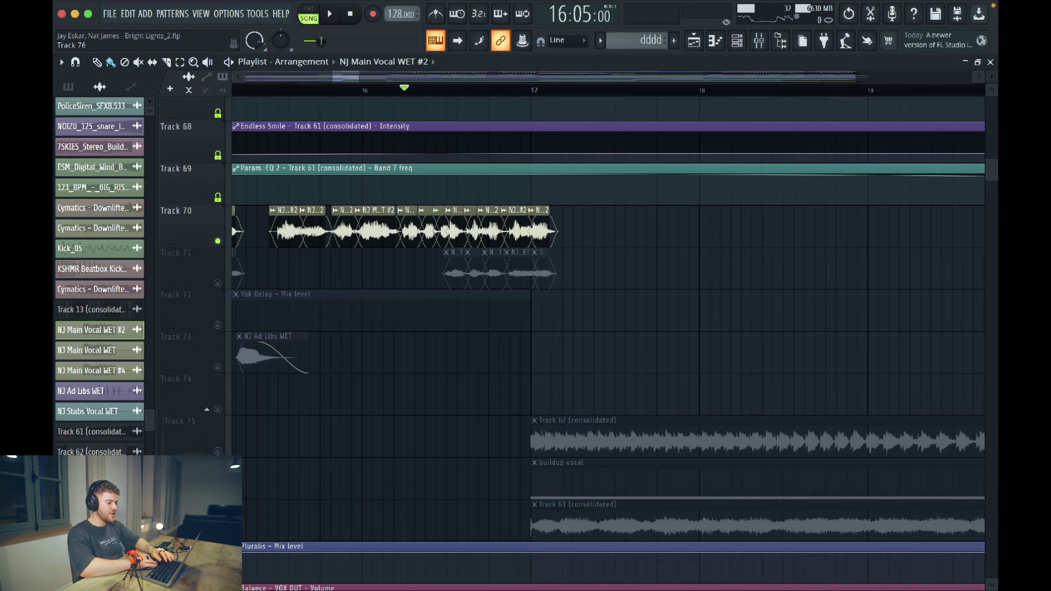
double_click(543, 219)
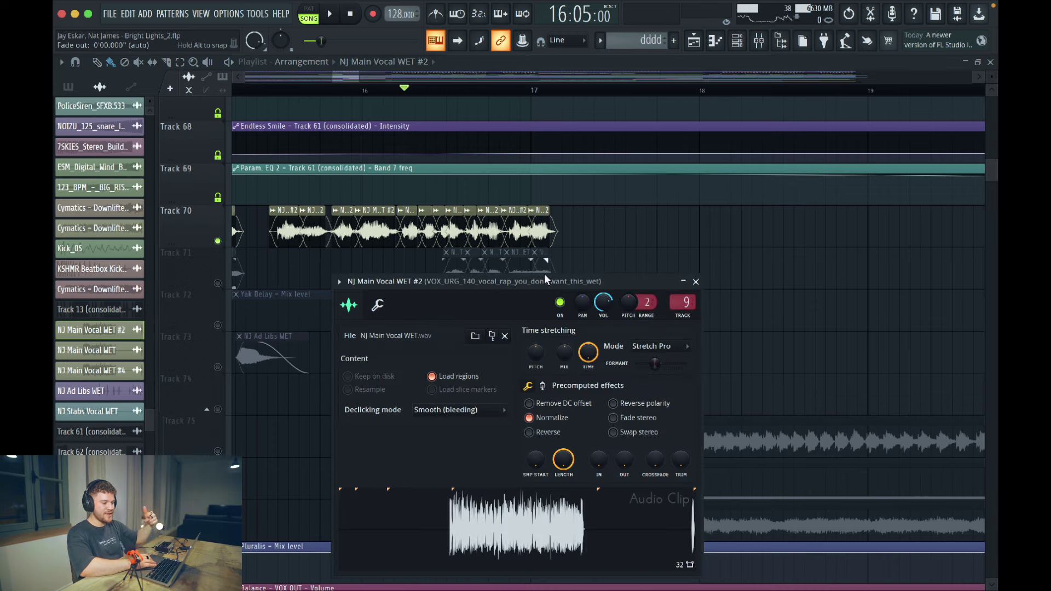
click(696, 281)
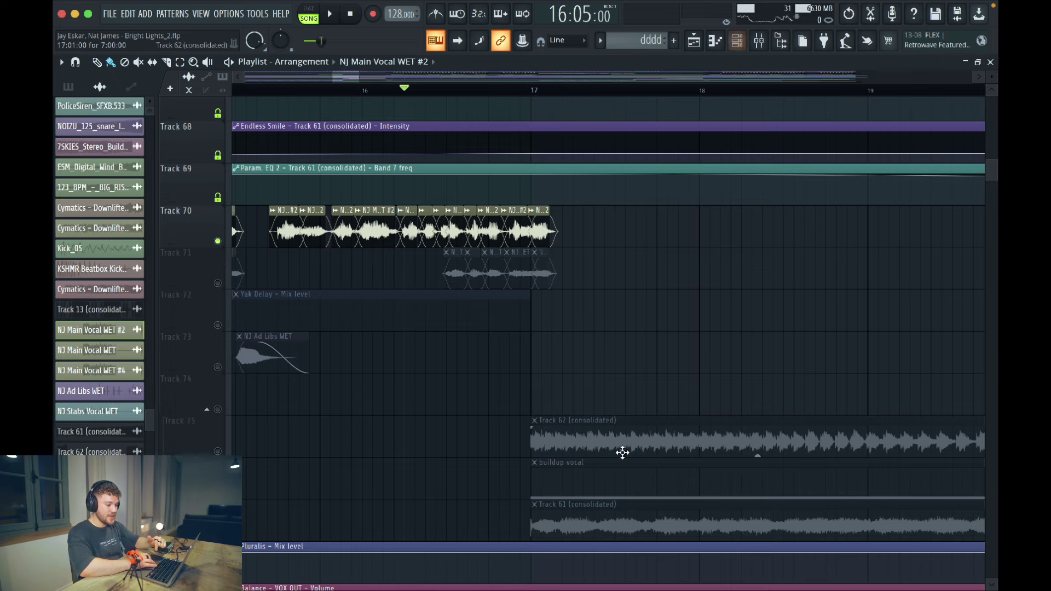
- Open the Quanta instrument used by the buildup vocal pattern and inspect its loaded sample and source position
double_click(611, 494)
key(F6)
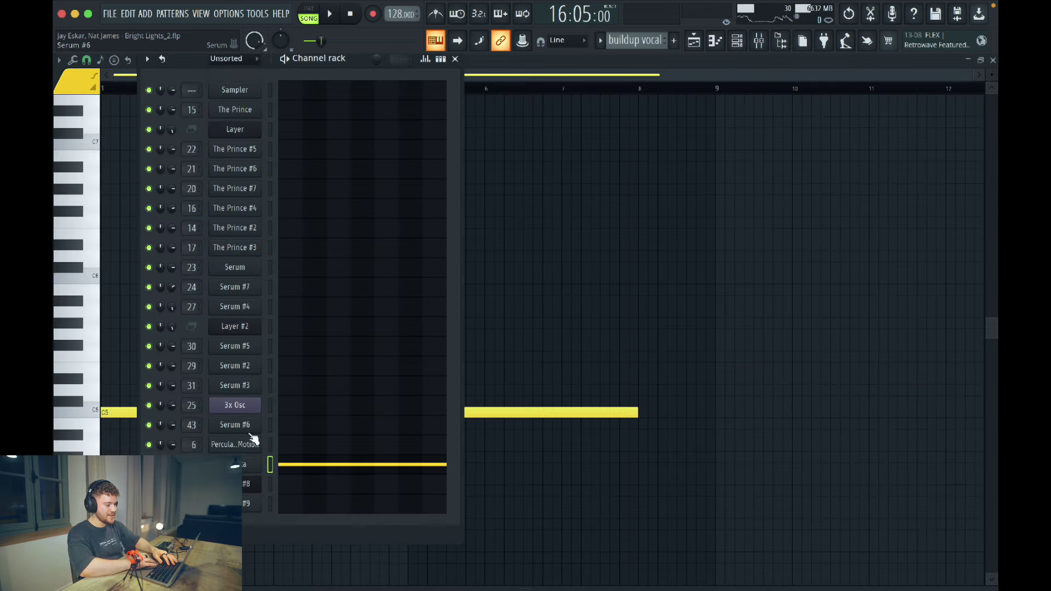
click(241, 465)
click(416, 247)
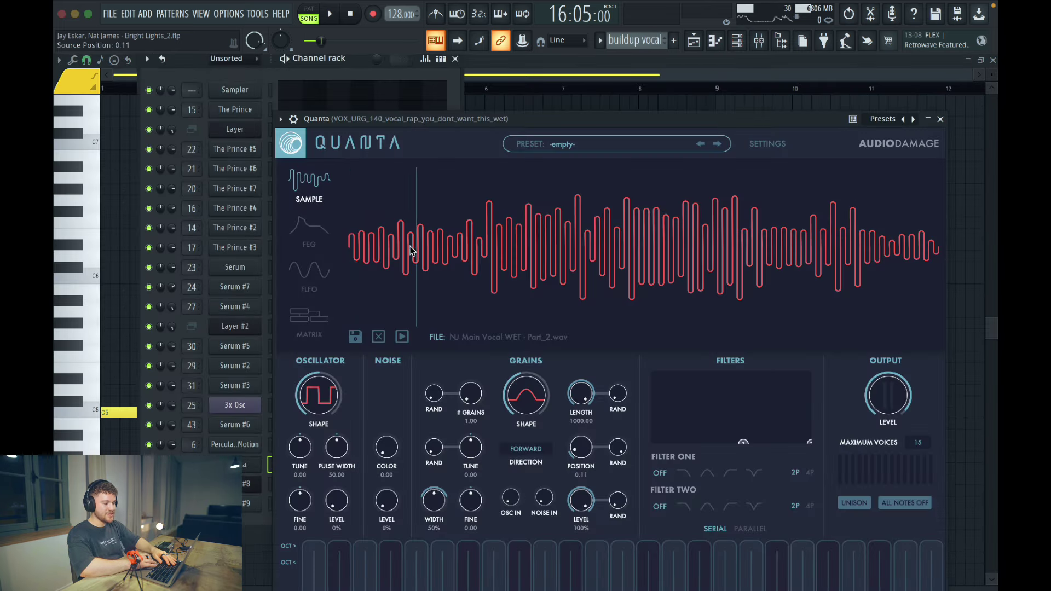
click(400, 340)
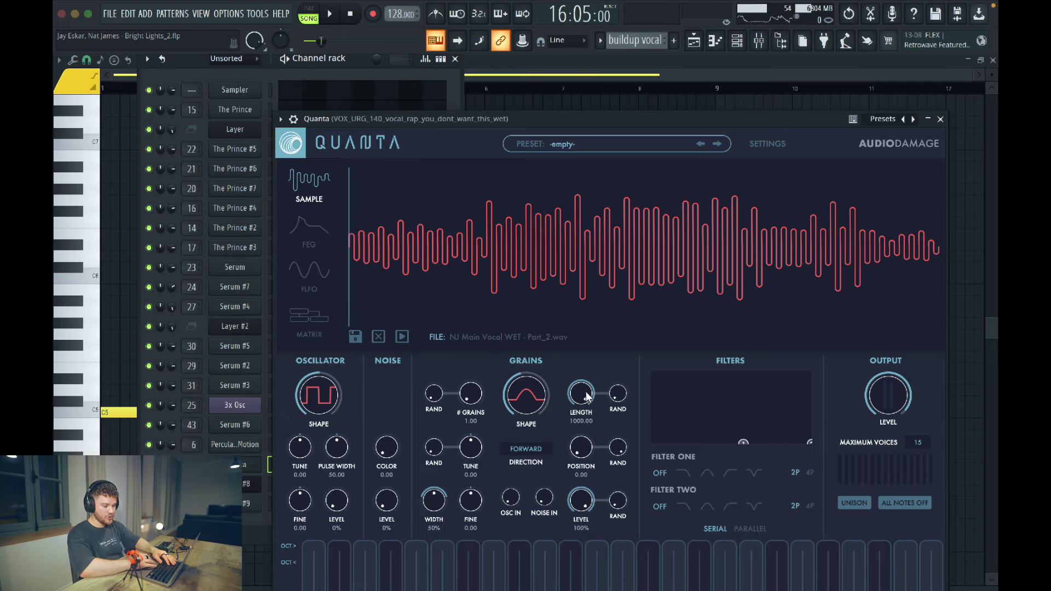
- In the Playlist, solo Track 76, play the buildup vocal clip from bar 17, and mute that clip
key(F5)
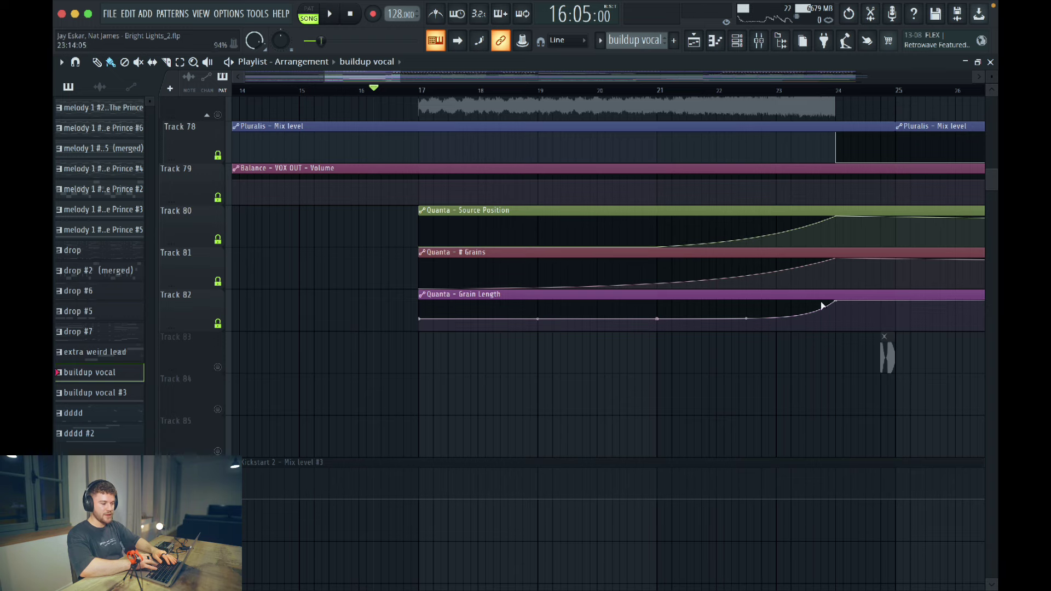
scroll(549, 323, up, 4)
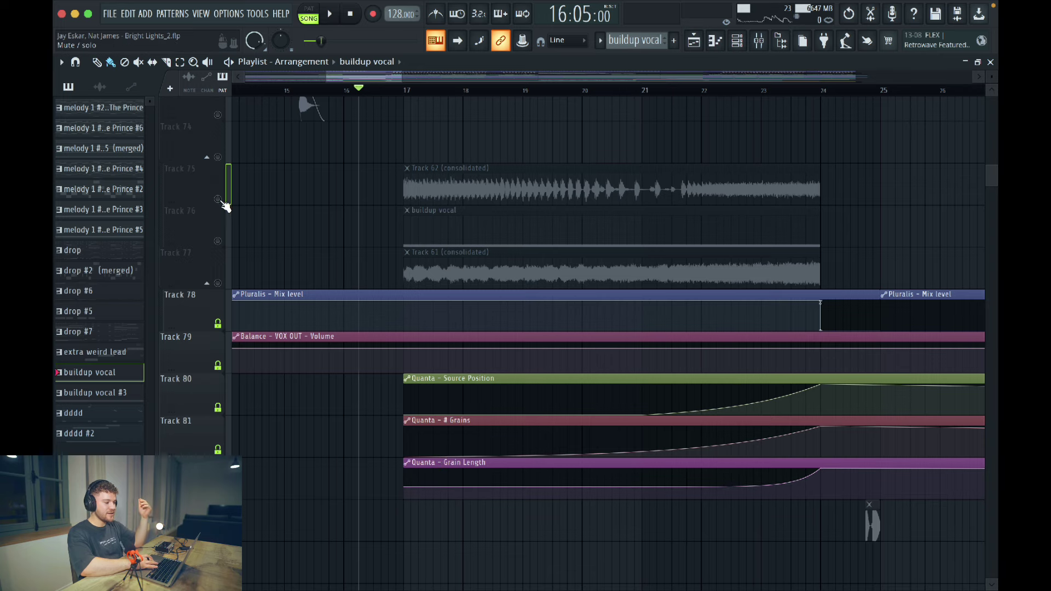
click(218, 241)
key(space)
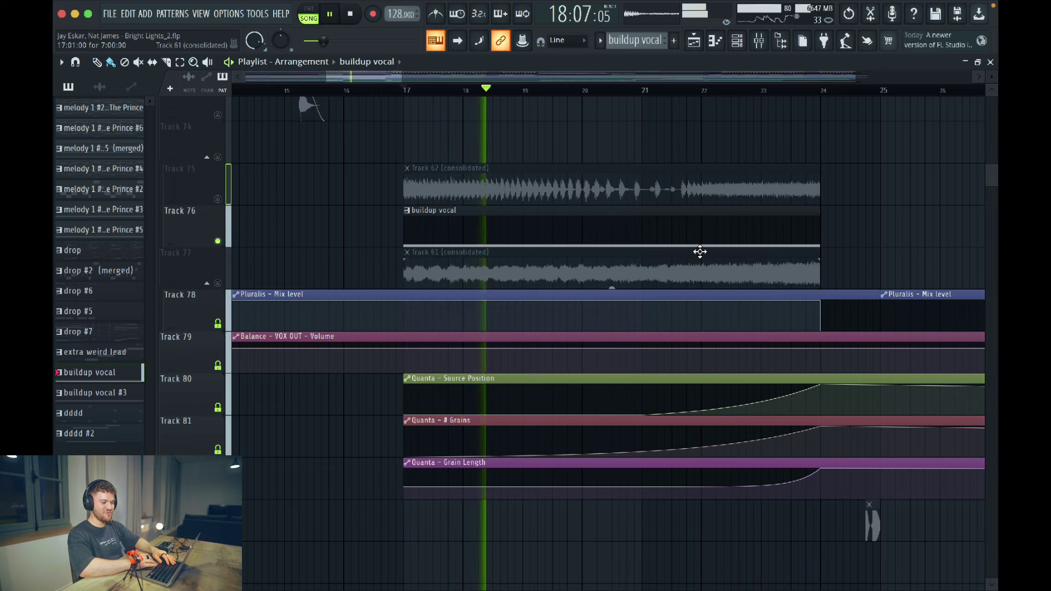
scroll(700, 252, down, 4)
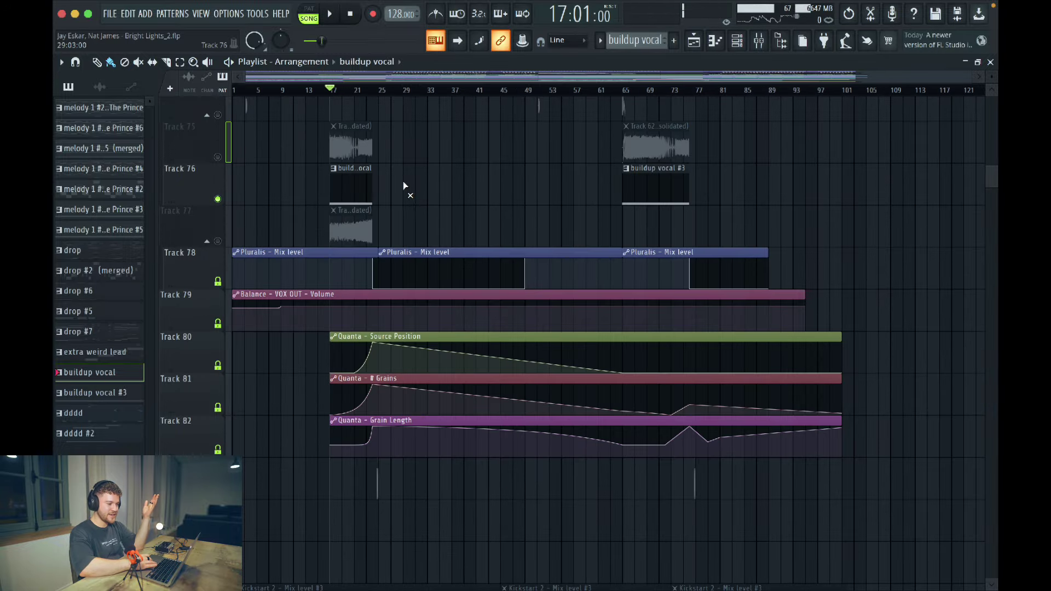
click(353, 179)
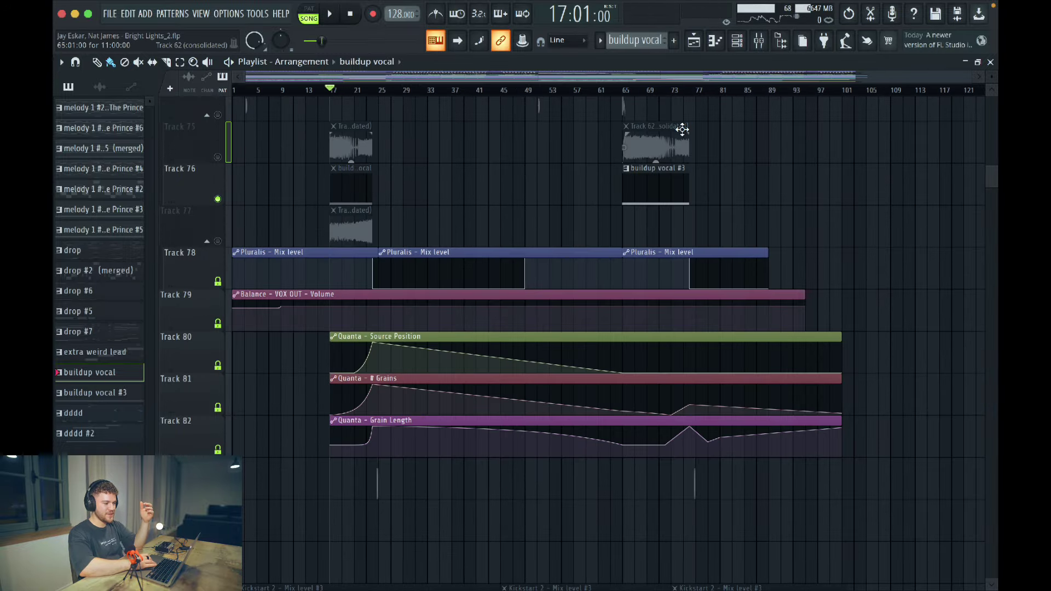
- Play the buildup vocal #3 clip on the soloed Track 76 from bar 65
click(624, 93)
key(space)
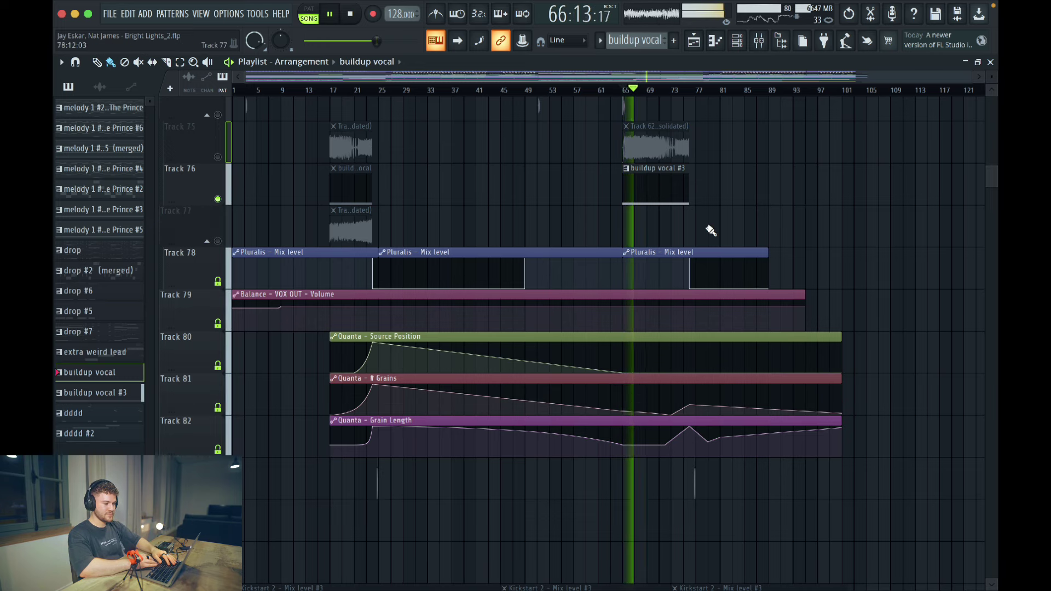
scroll(710, 231, up, 2)
scroll(710, 230, up, 1)
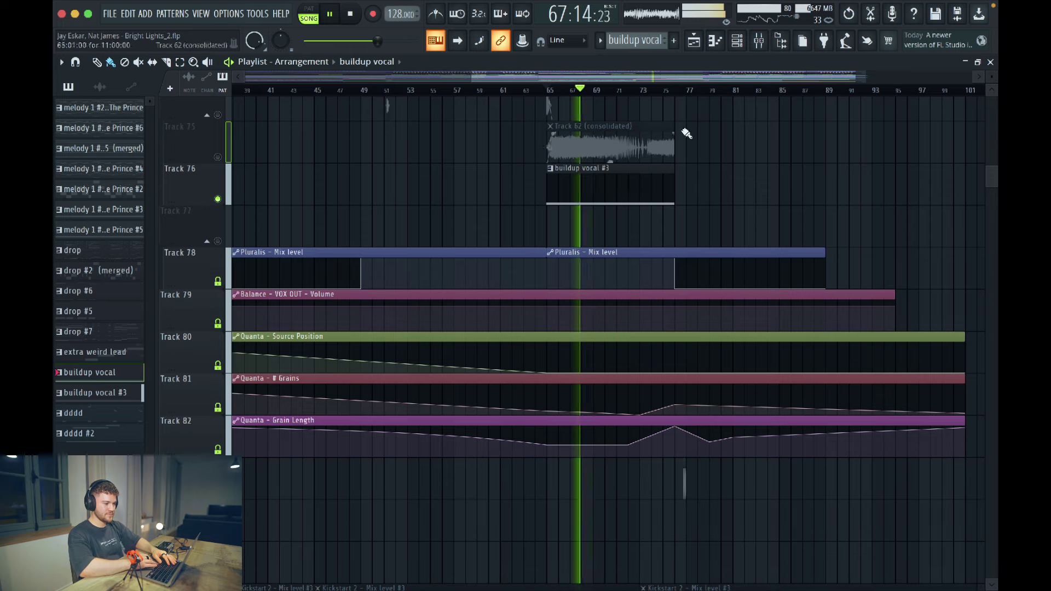
- Open Quanta during playback to watch its automated grain parameters, and close it together with the Channel rack
click(737, 40)
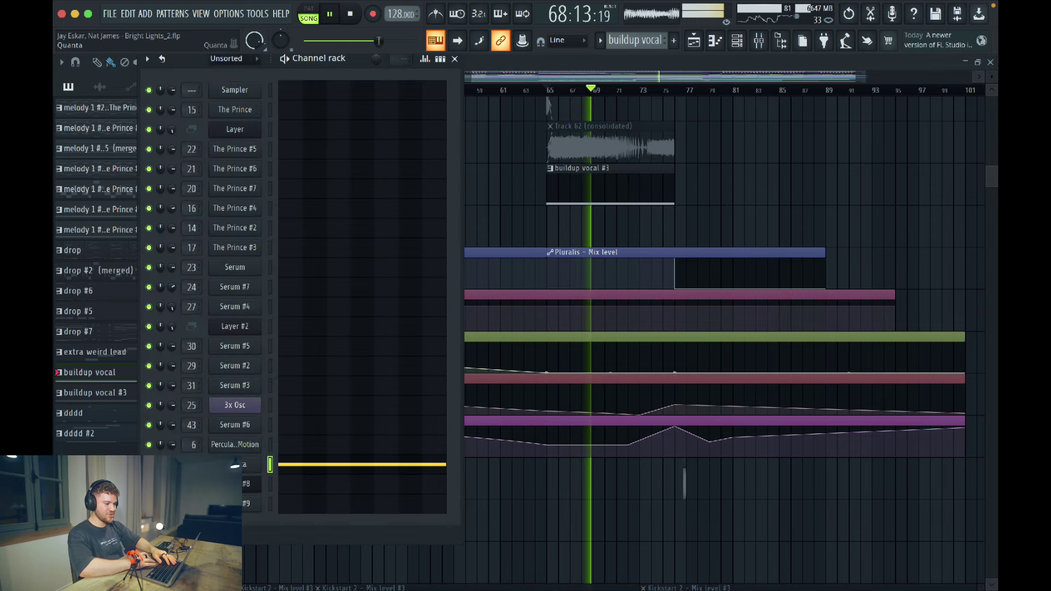
click(251, 464)
drag(653, 121, 613, 107)
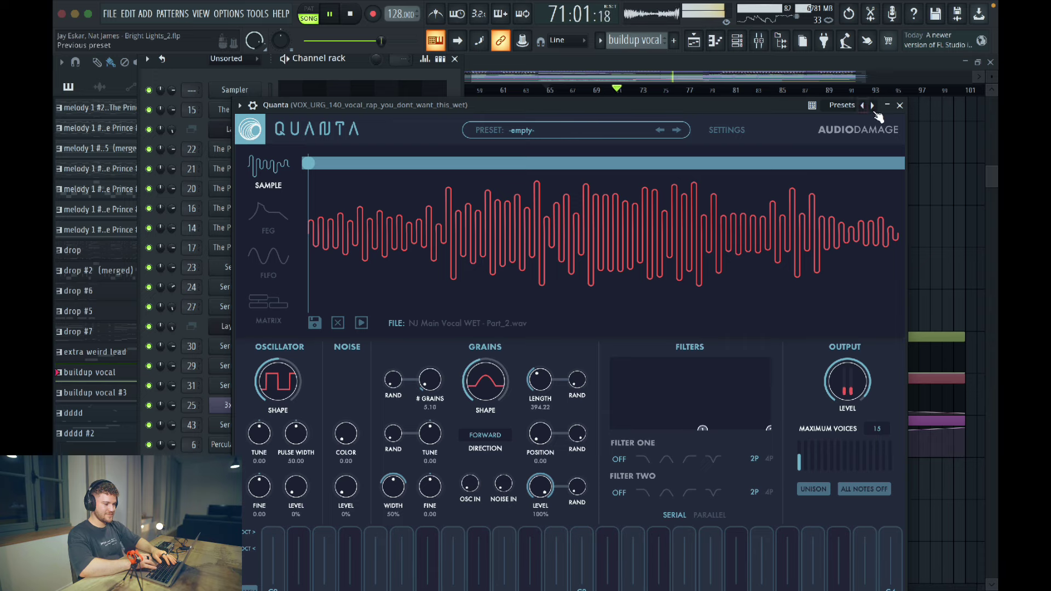
click(901, 107)
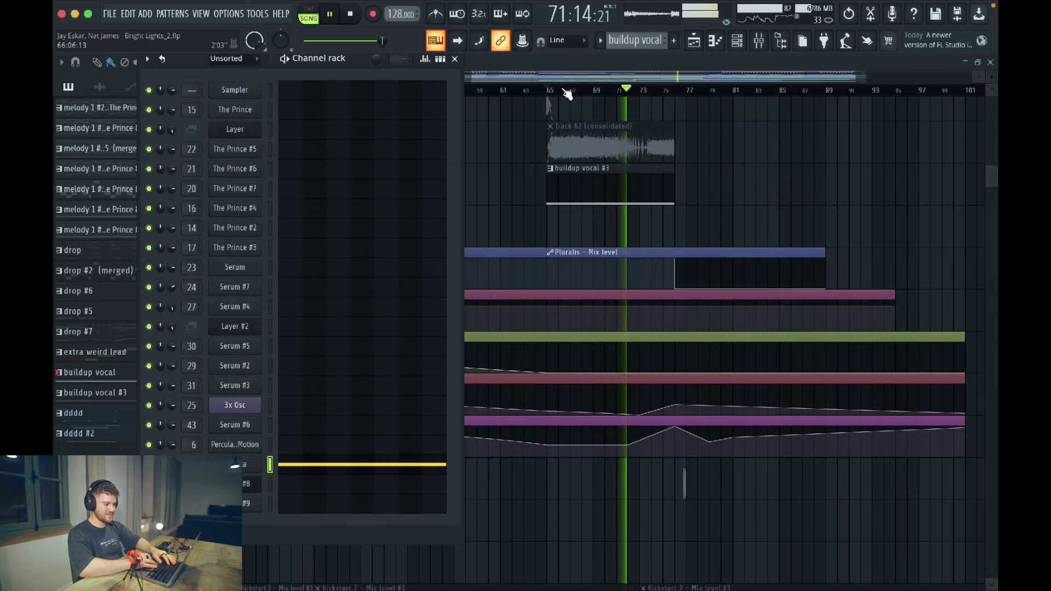
click(455, 58)
- Stop playback and unsolo Track 76 so all Playlist tracks are active again
scroll(474, 223, down, 5)
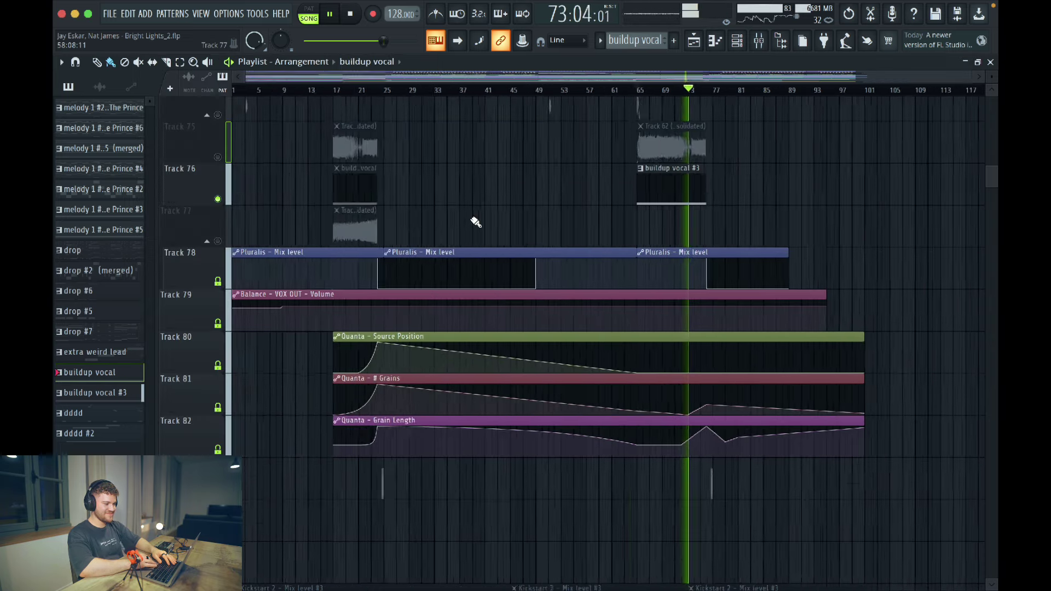
key(space)
right_click(219, 200)
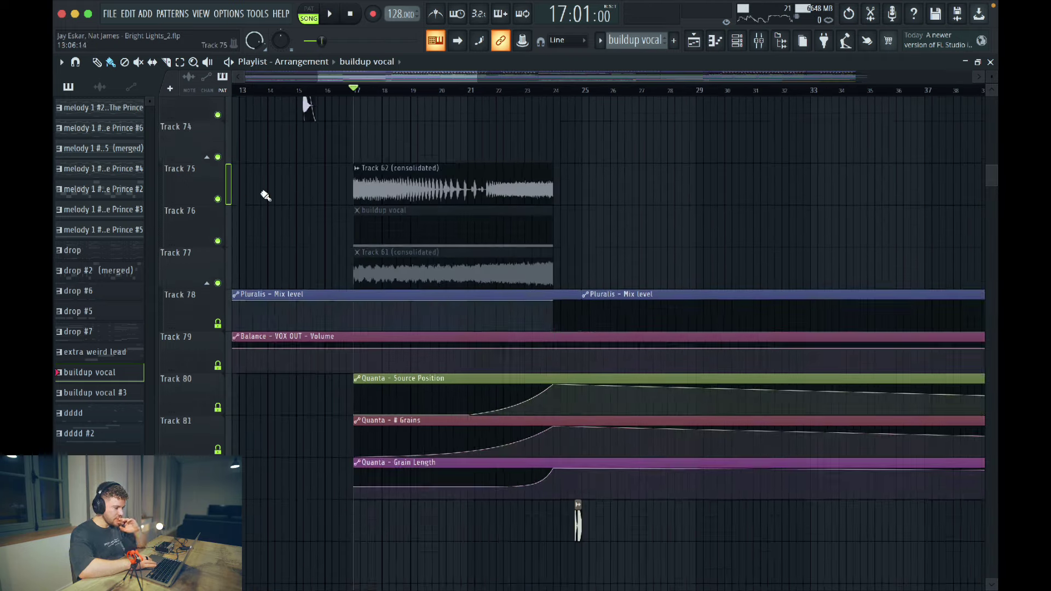
- Play the full arrangement from bar 17 and review the buildup's drum, riser and automation tracks
scroll(305, 215, up, 8)
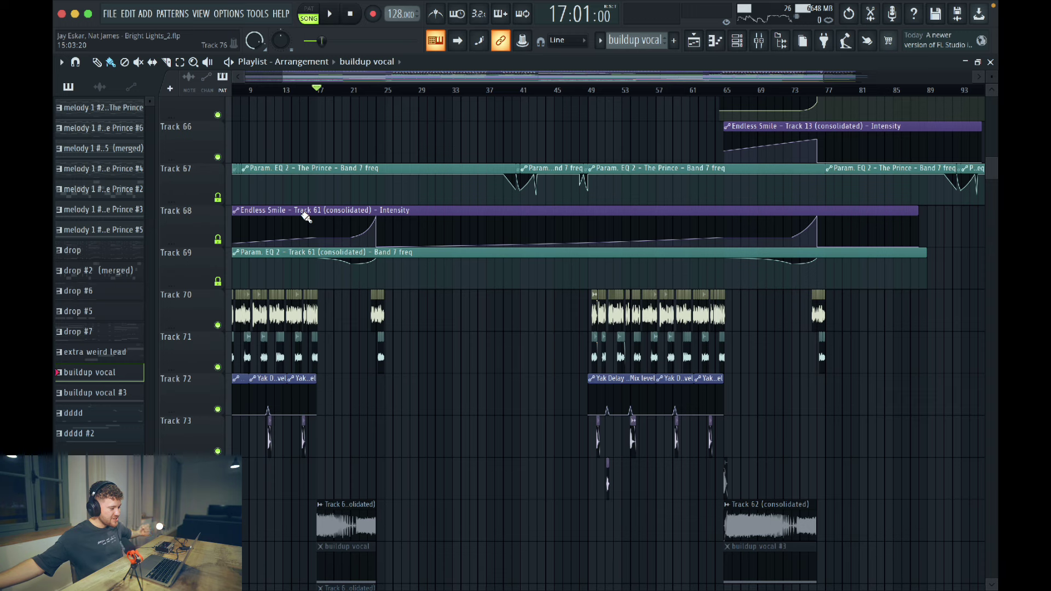
key(space)
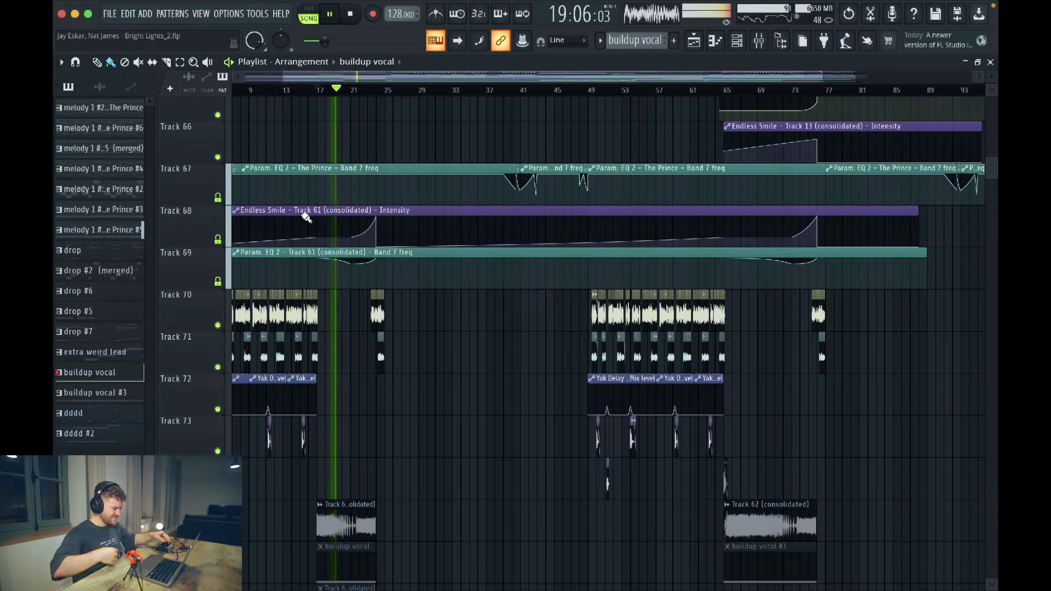
ctrl+scroll(302, 224, up, 2)
scroll(301, 225, up, 6)
scroll(302, 228, up, 3)
scroll(302, 228, left, 3)
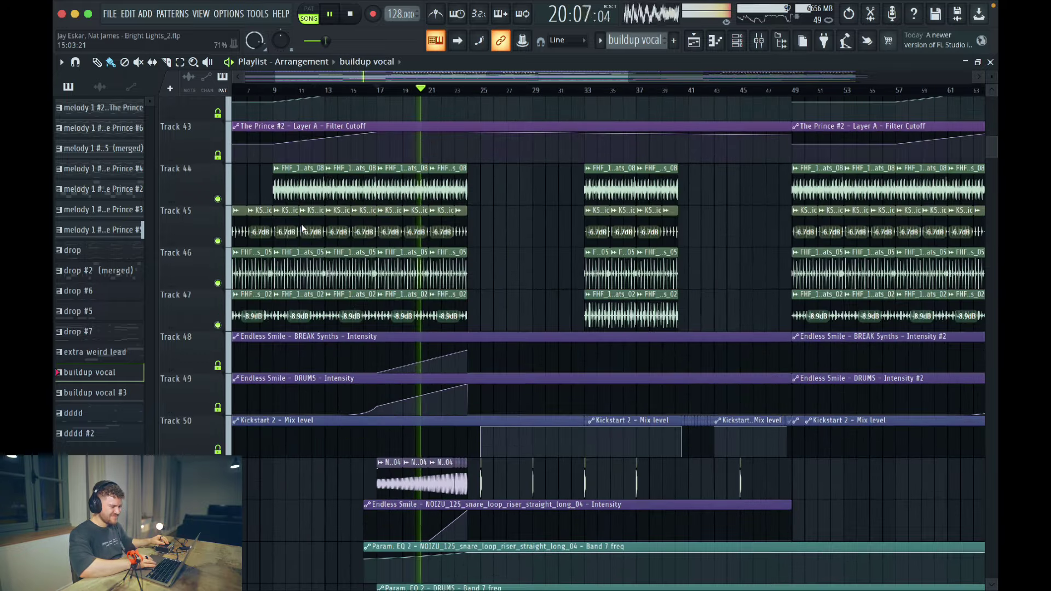
scroll(302, 228, down, 3)
scroll(301, 228, down, 2)
scroll(302, 228, right, 2)
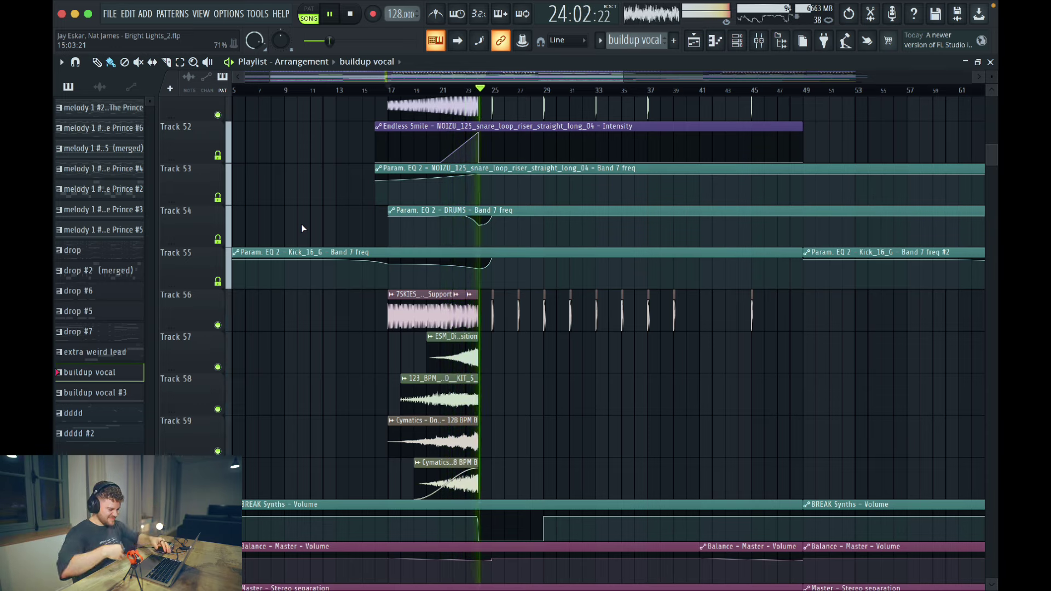
key(space)
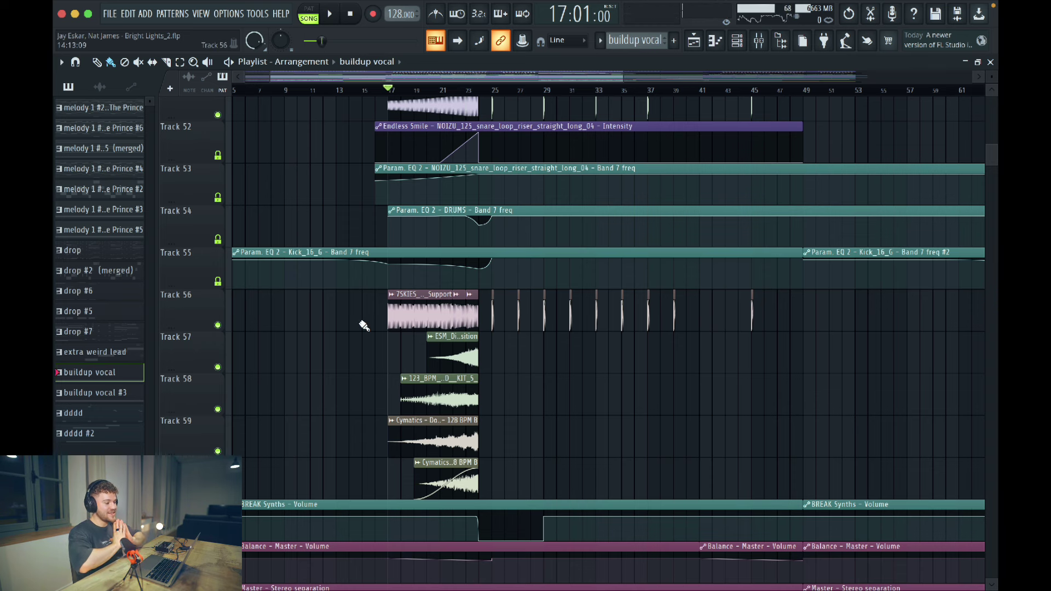
- Return the song position to the start and examine the filter cutoff and EQ automation on Tracks 38 to 43
scroll(364, 326, up, 5)
ctrl+scroll(362, 325, down, 4)
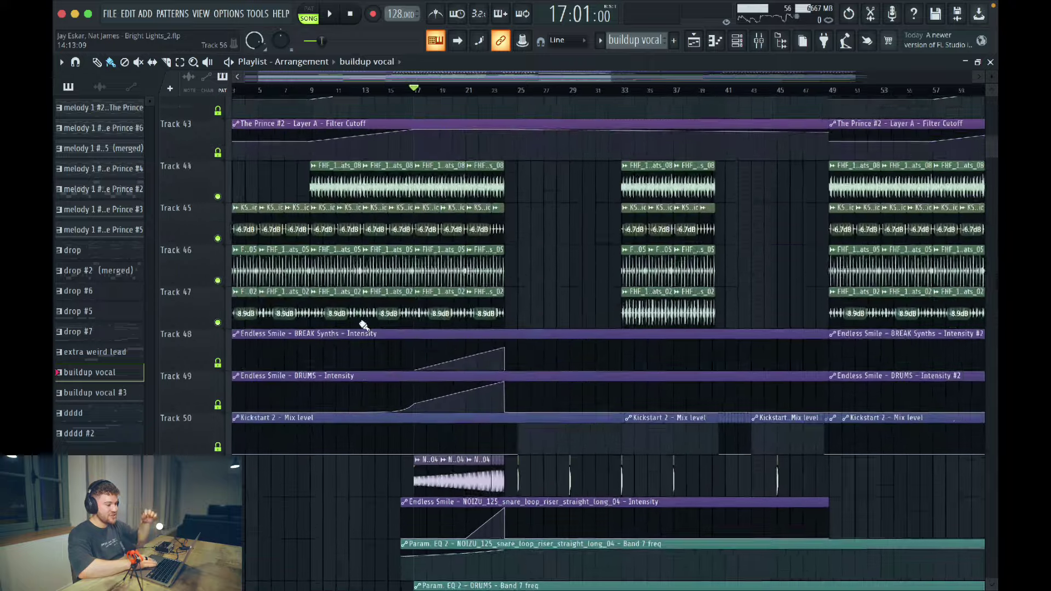
scroll(358, 323, up, 3)
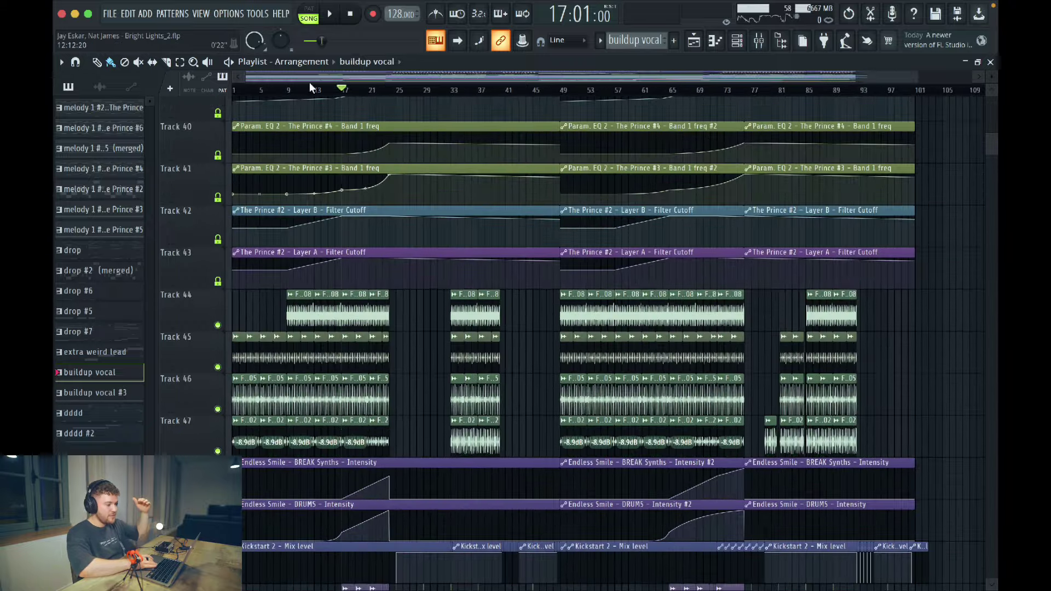
key(Home)
ctrl+scroll(331, 249, up, 2)
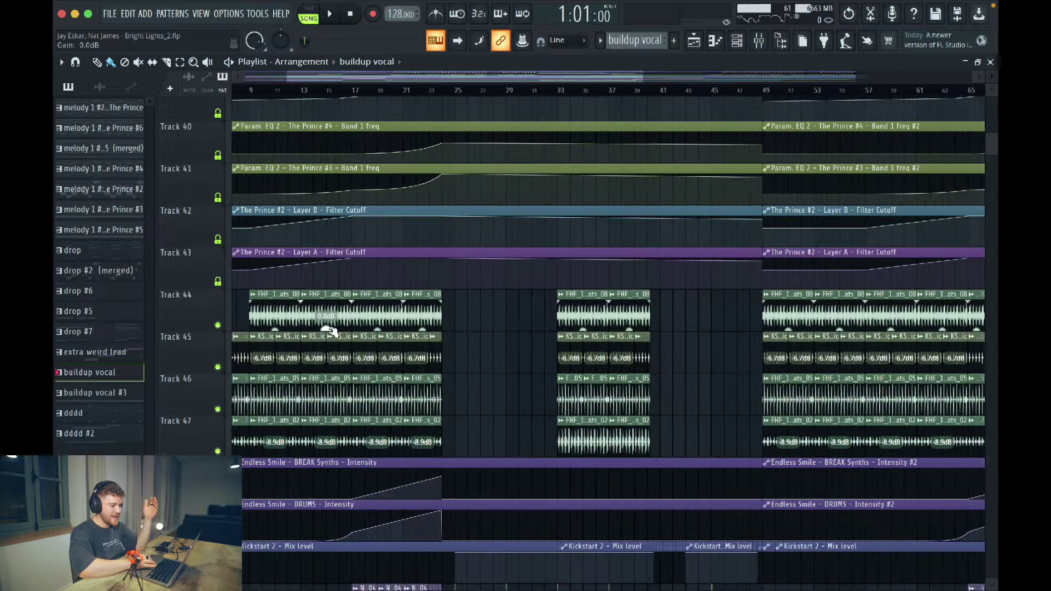
ctrl+scroll(332, 328, up, 2)
scroll(333, 332, up, 2)
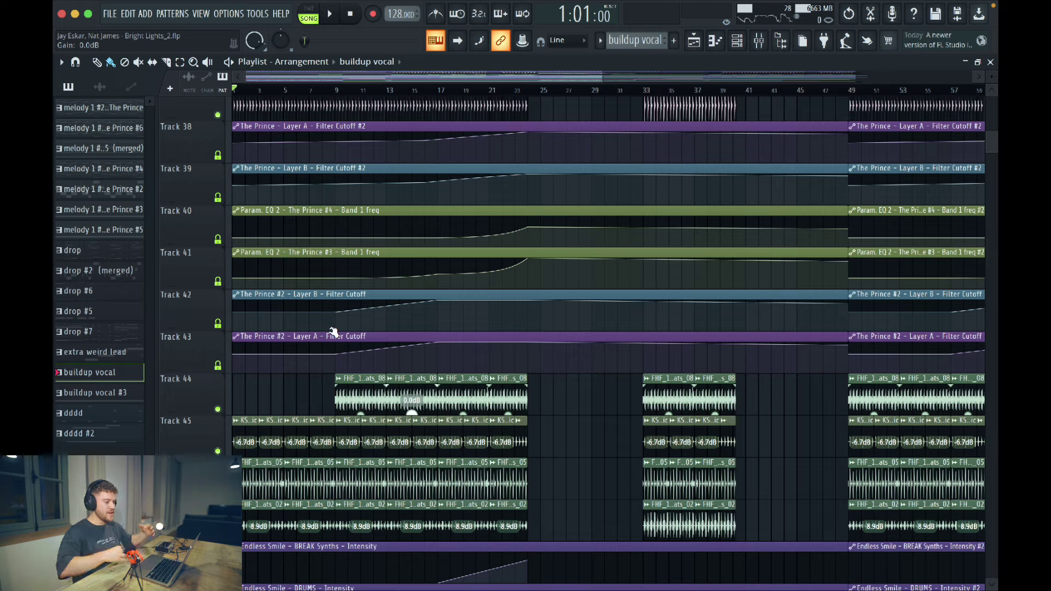
- Examine the drum loops, Endless Smile intensity and EQ automation, and buildup risers on Tracks 44 to 58
scroll(334, 332, down, 3)
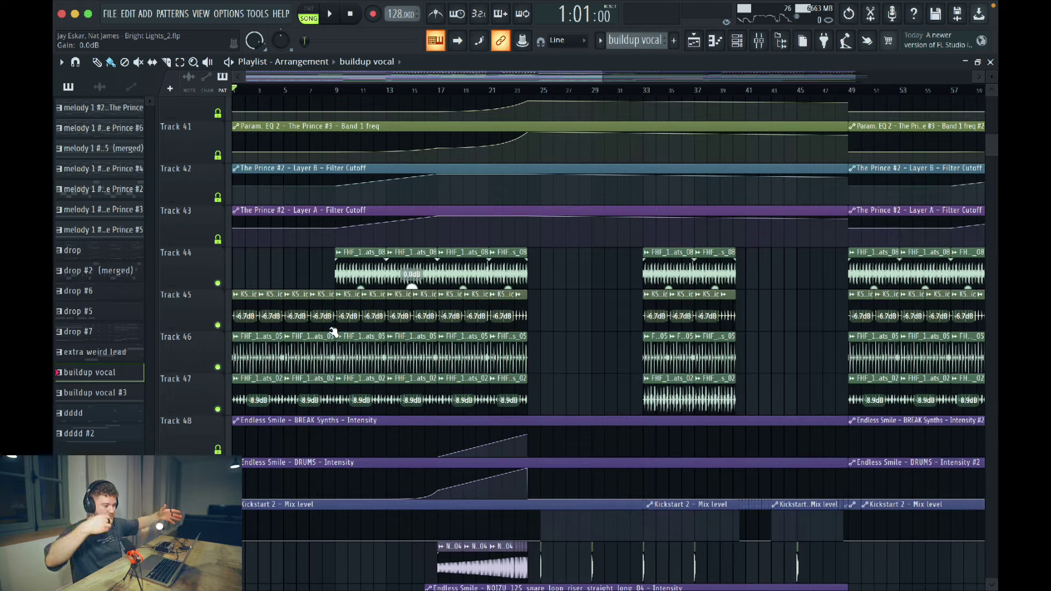
scroll(401, 433, down, 8)
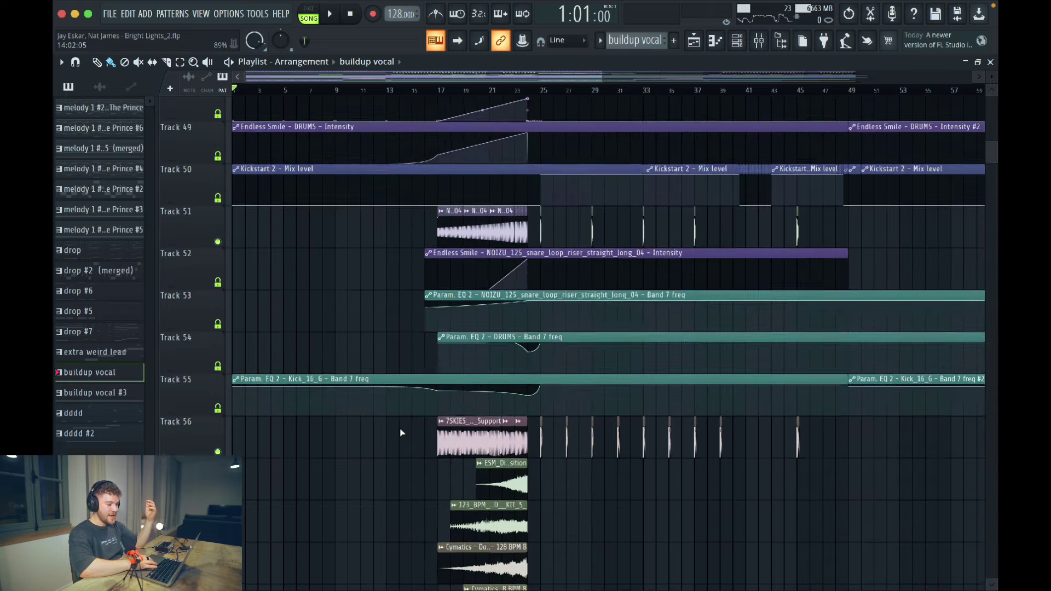
scroll(401, 433, down, 2)
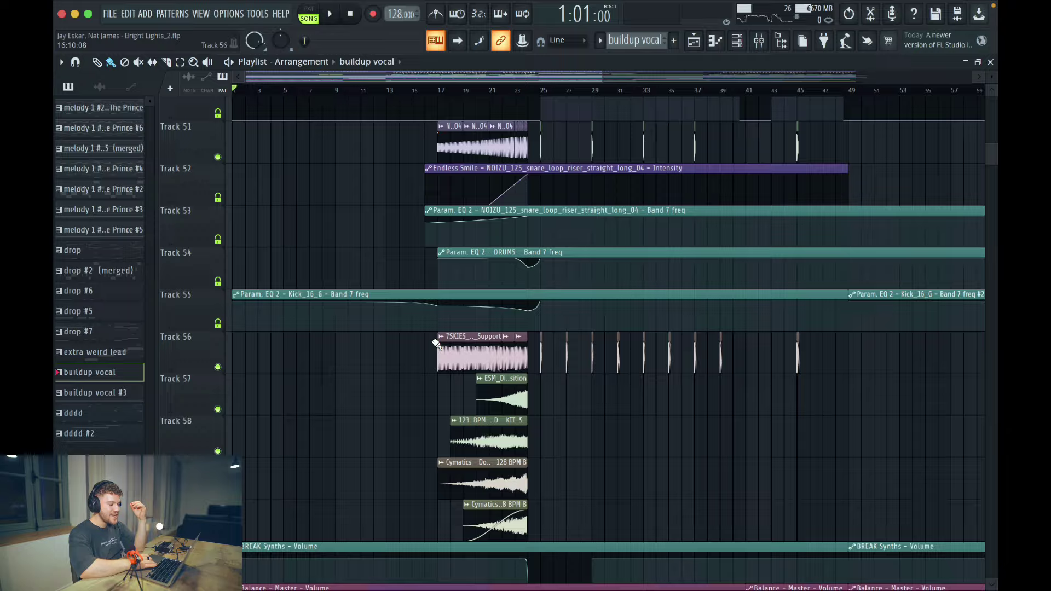
scroll(436, 344, up, 10)
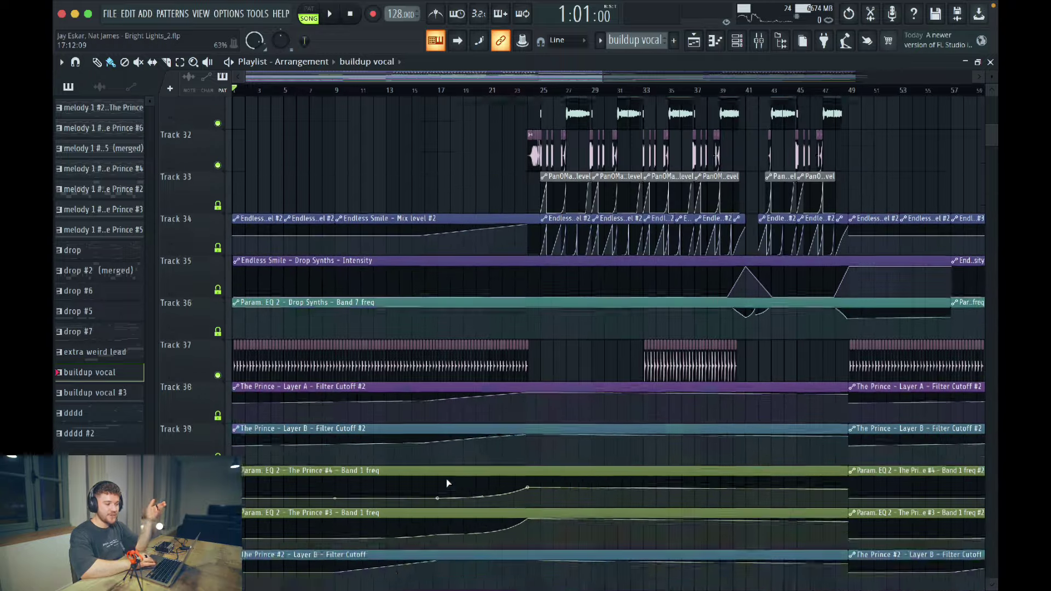
scroll(447, 483, up, 15)
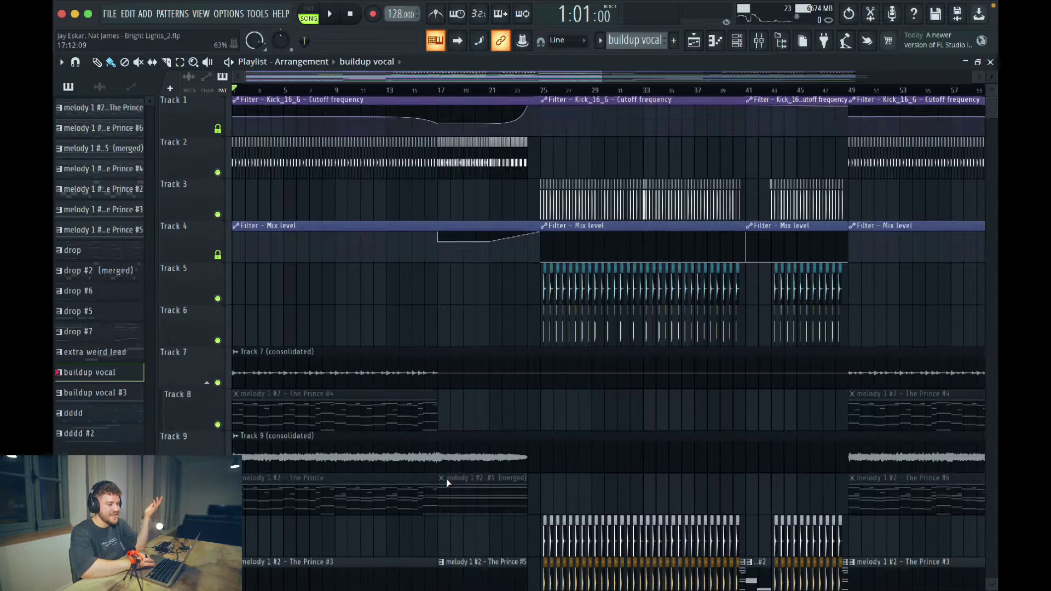
- Move the song position to the drop at bar 25 and examine the drop's tracks down to Track 33
click(542, 89)
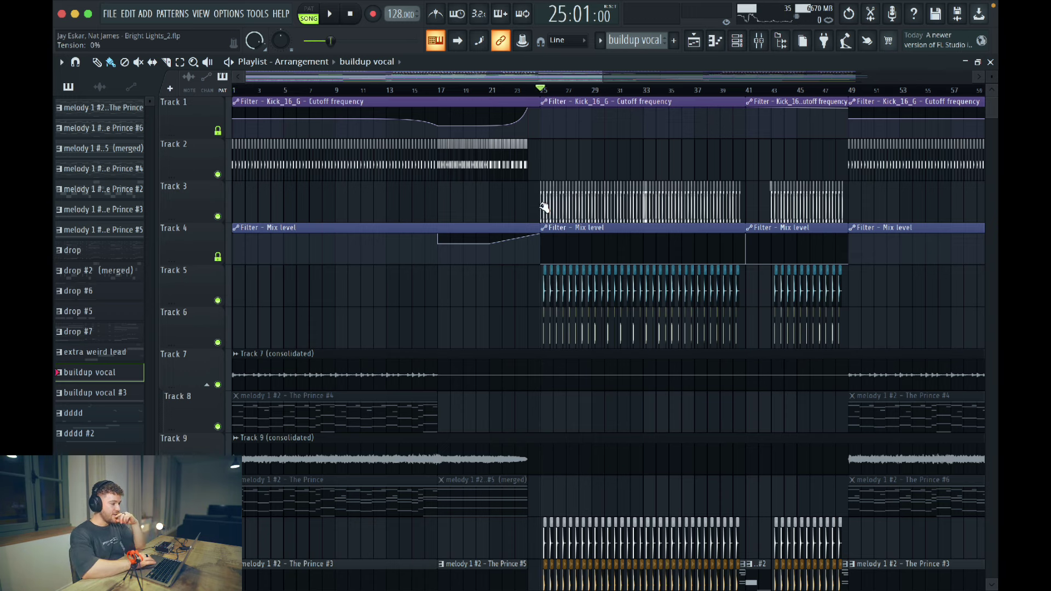
scroll(544, 305, down, 4)
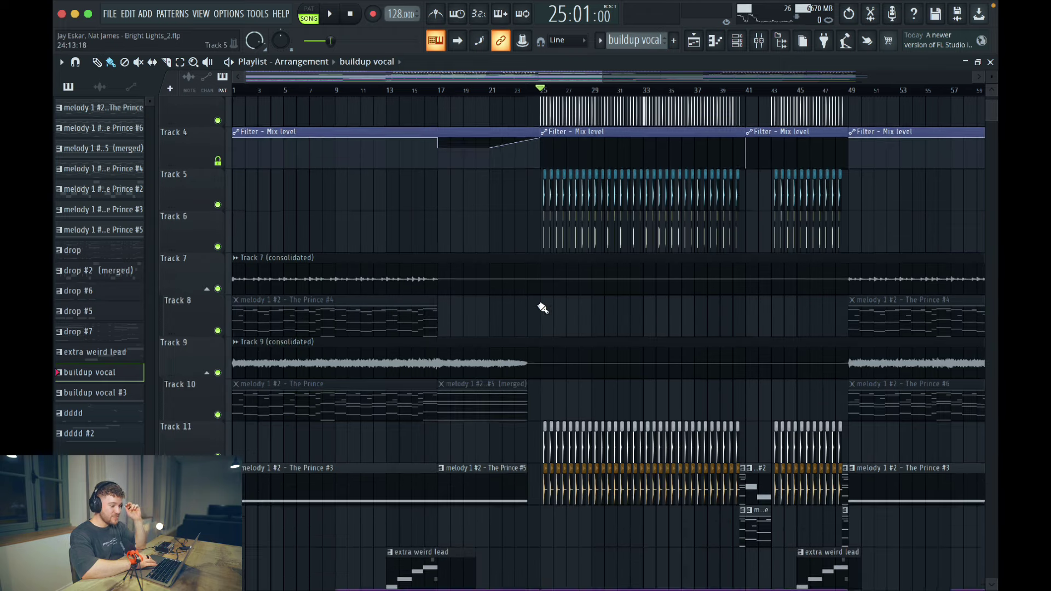
scroll(543, 308, down, 5)
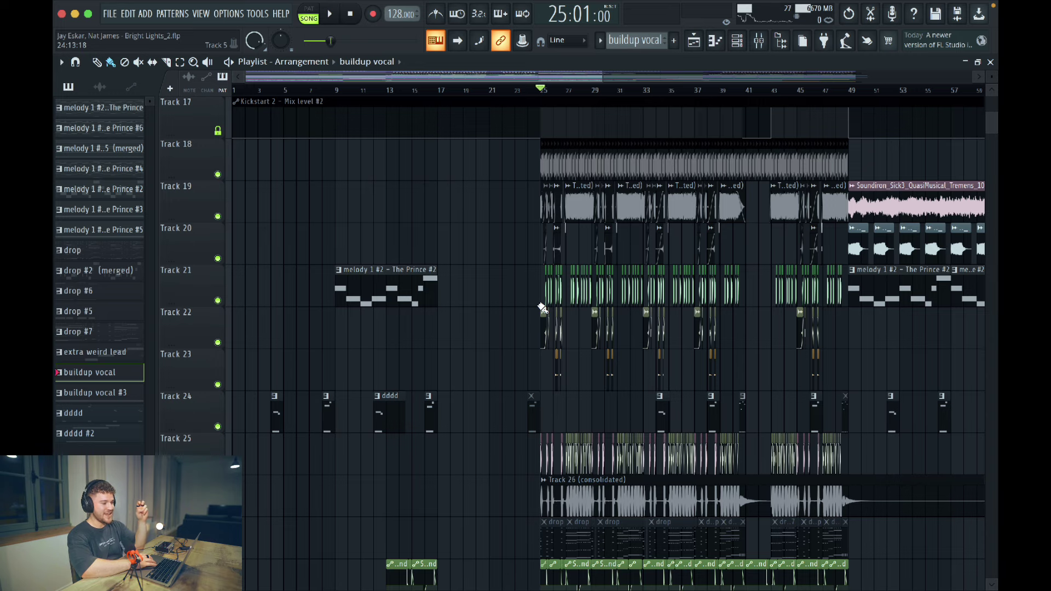
scroll(542, 308, down, 5)
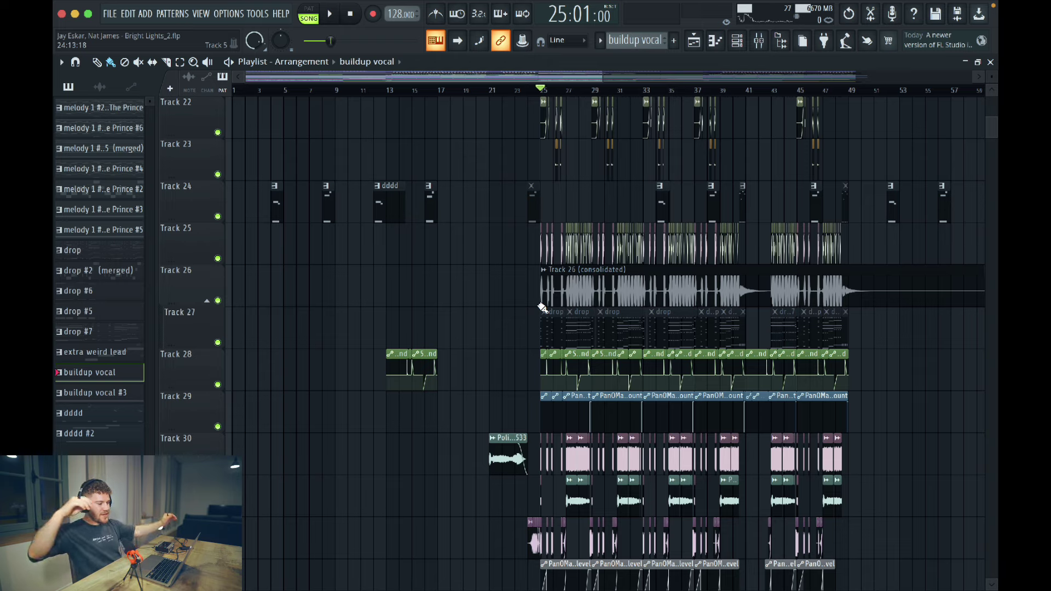
- Open the drop pattern's notes in the Piano roll, select the middle-octave notes of bars 1 to 4, and audition E3, C#3 and D3
double_click(553, 323)
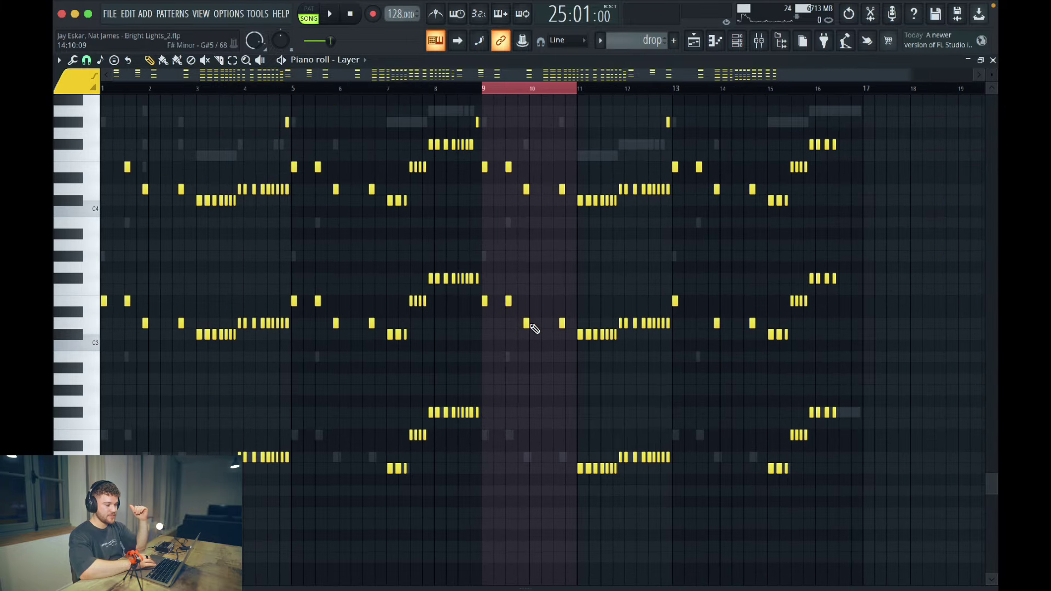
scroll(400, 258, down, 1)
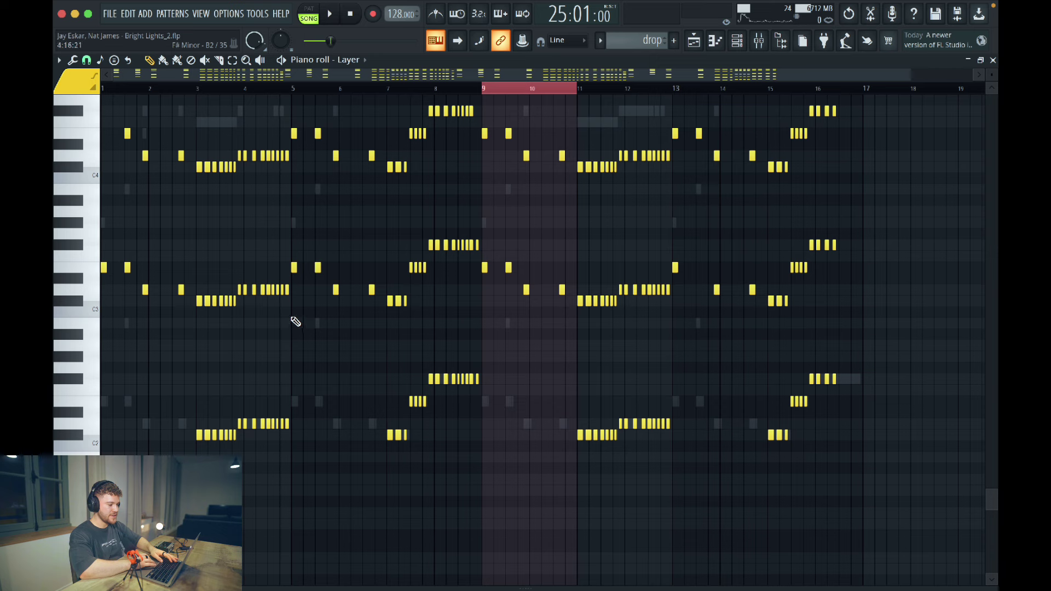
drag(295, 322, 61, 238)
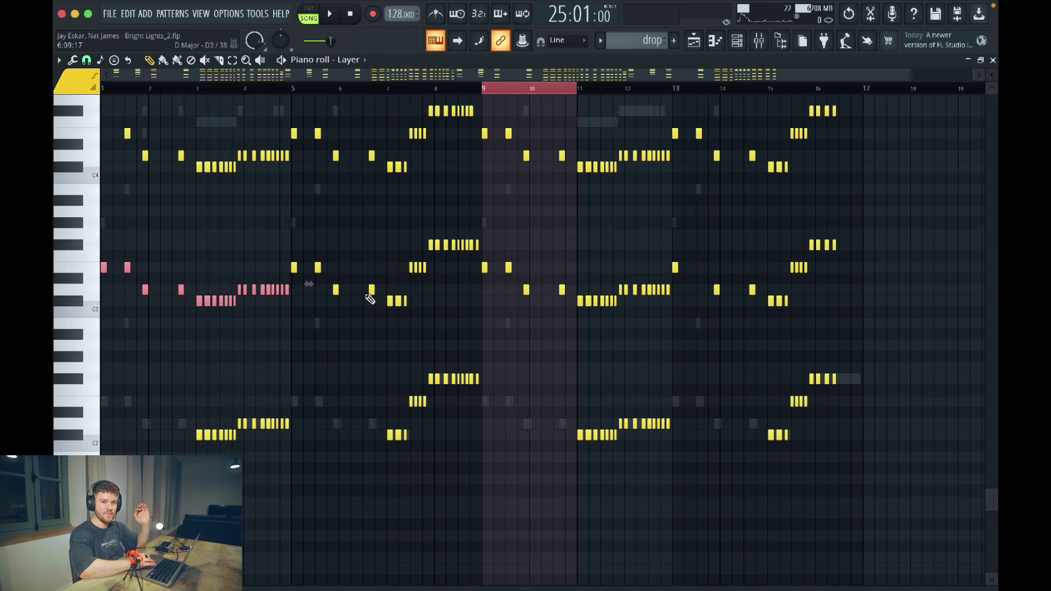
click(91, 268)
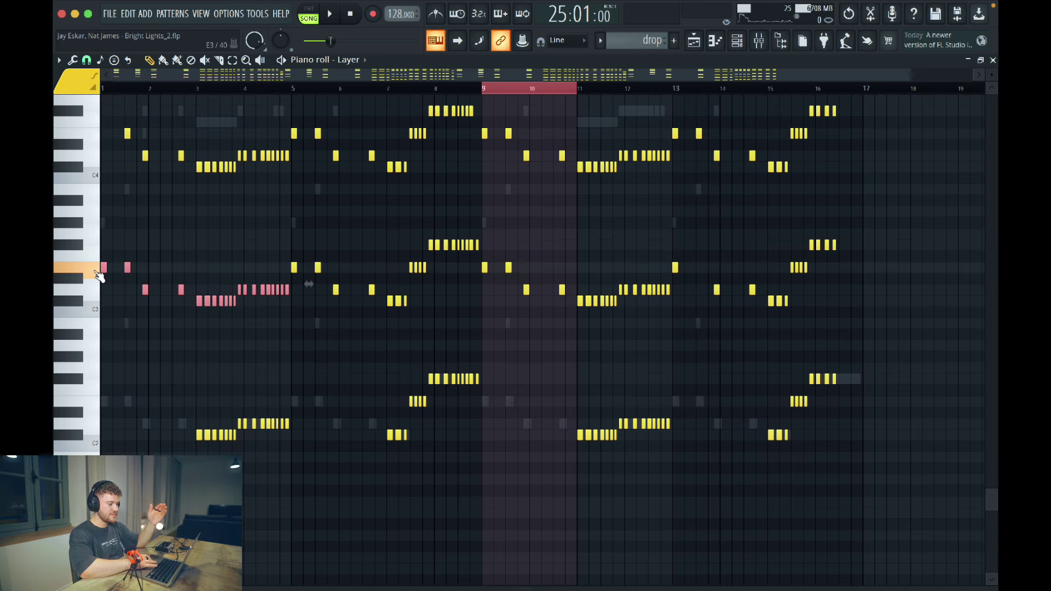
click(99, 298)
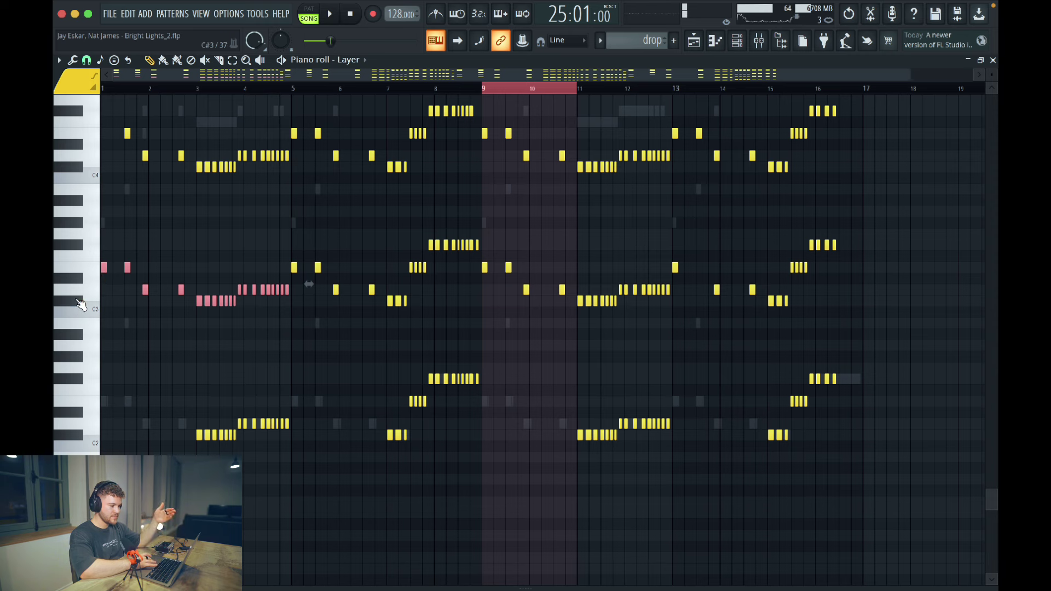
click(96, 292)
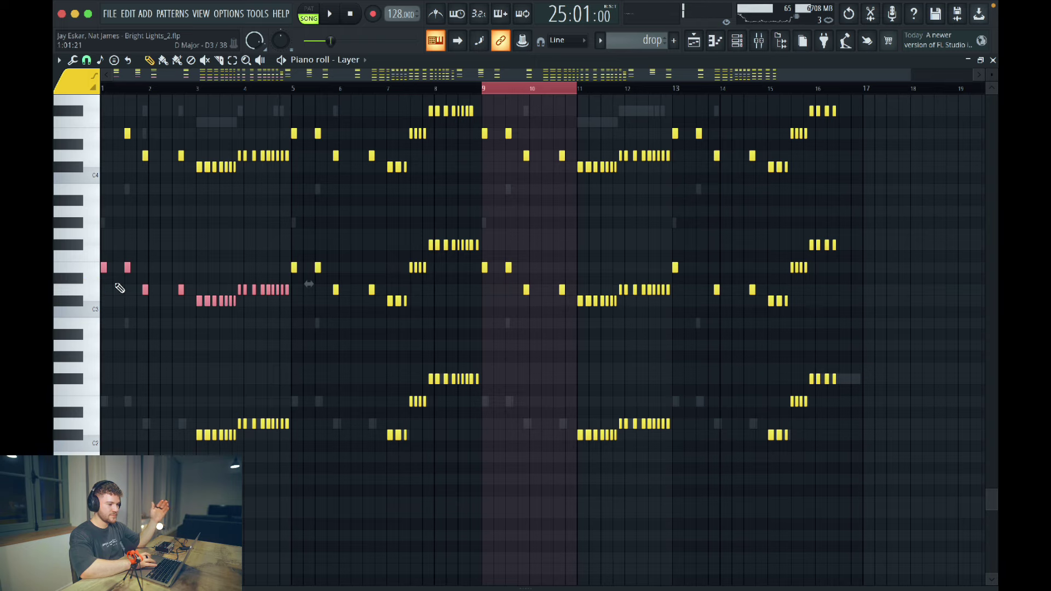
- Reopen the drop pattern with the Channel rack and mute Serum, Serum #7, Serum #4, Layer #2, Serum #3 and 3x Osc
click(993, 61)
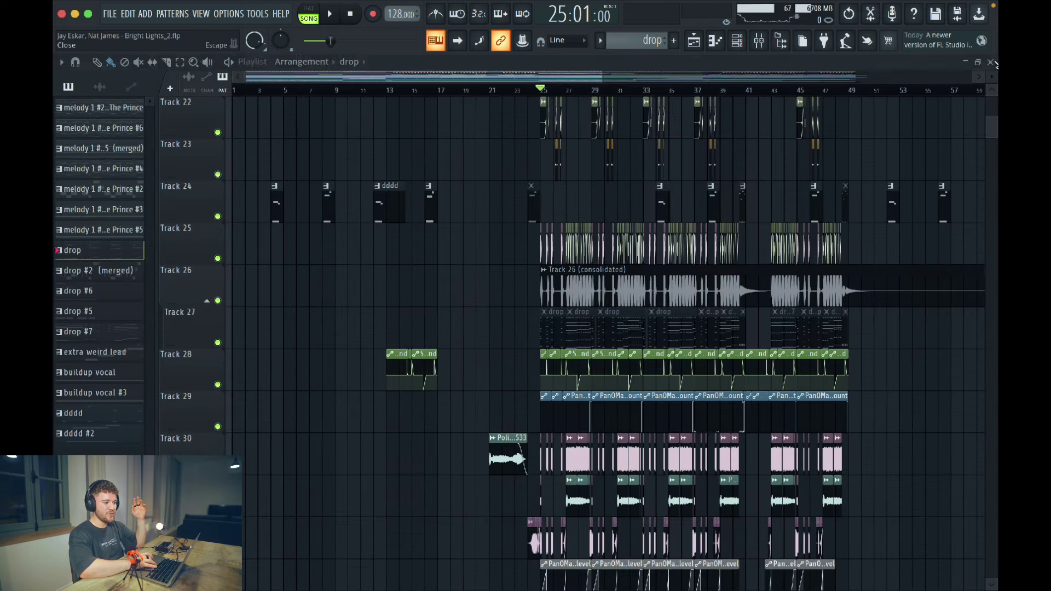
click(736, 39)
click(736, 39)
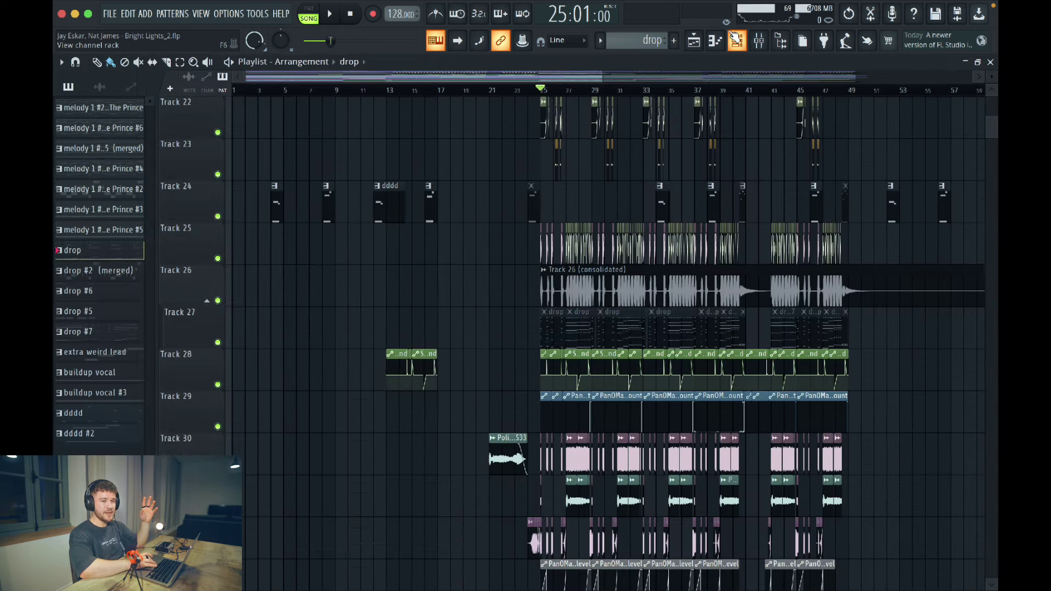
double_click(553, 328)
click(757, 41)
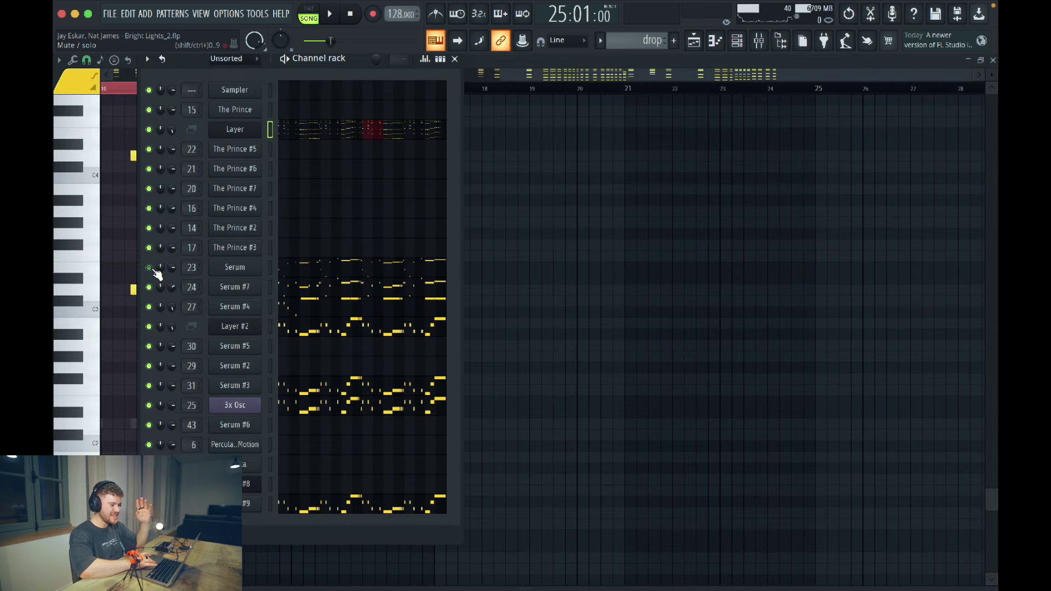
drag(156, 290, 151, 328)
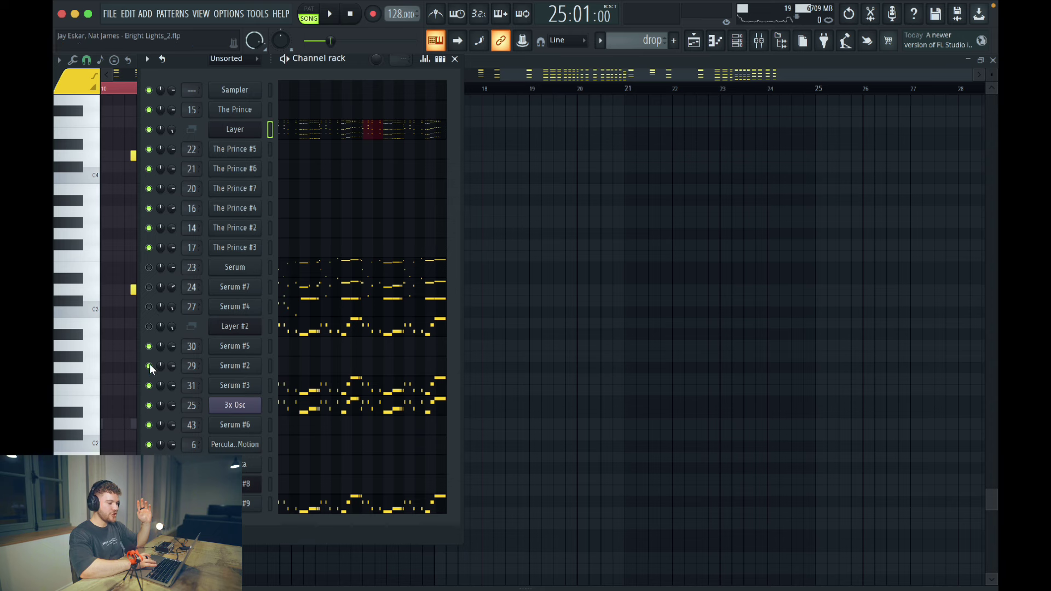
click(149, 405)
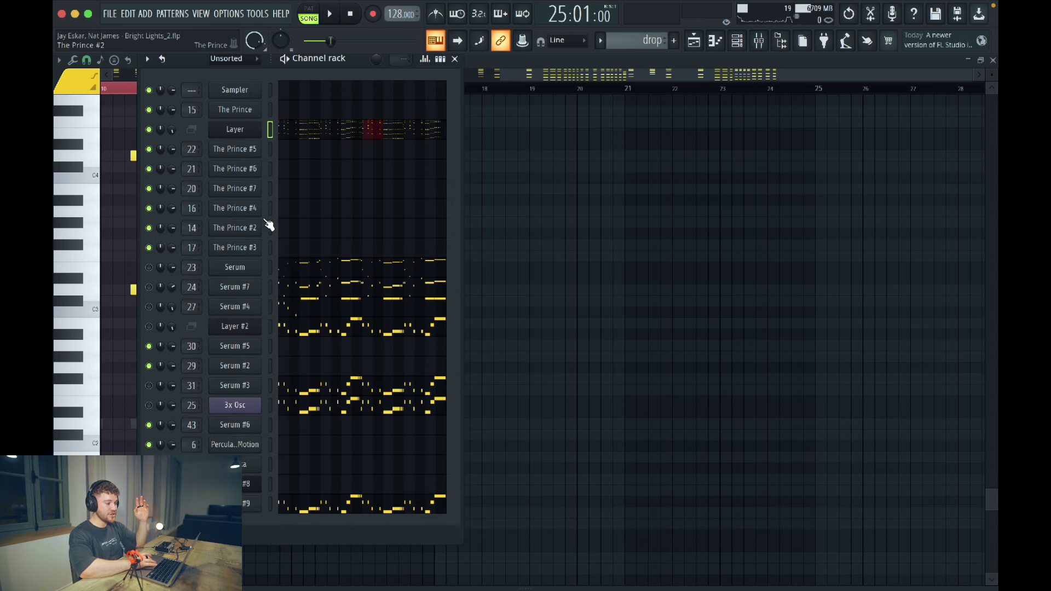
- Audition the Layer channel, view the presets in The Prince #5, #6 and #7, and close the plugin window
click(271, 131)
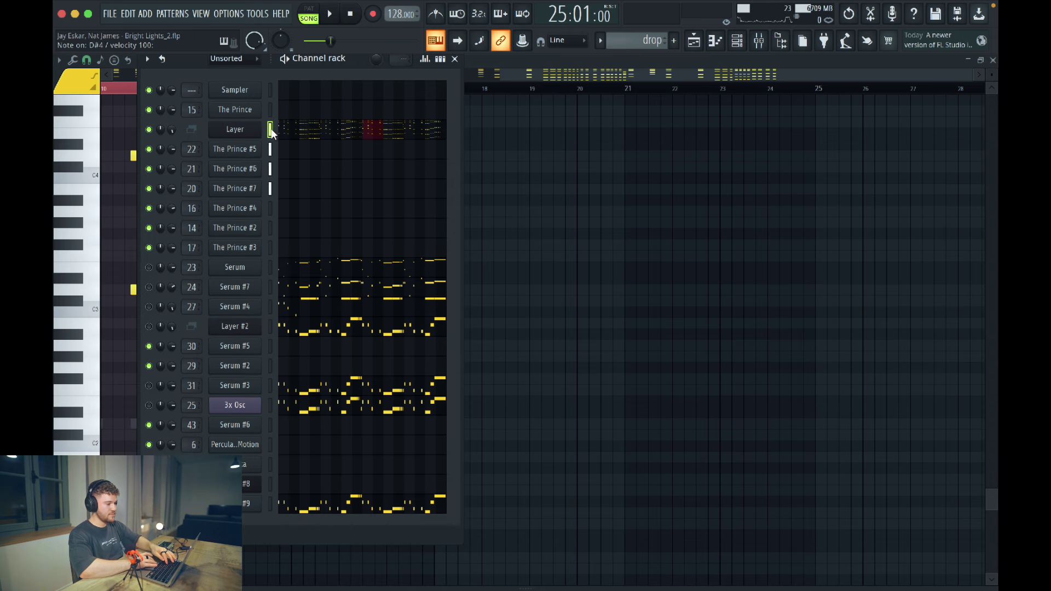
click(249, 149)
drag(382, 151, 575, 112)
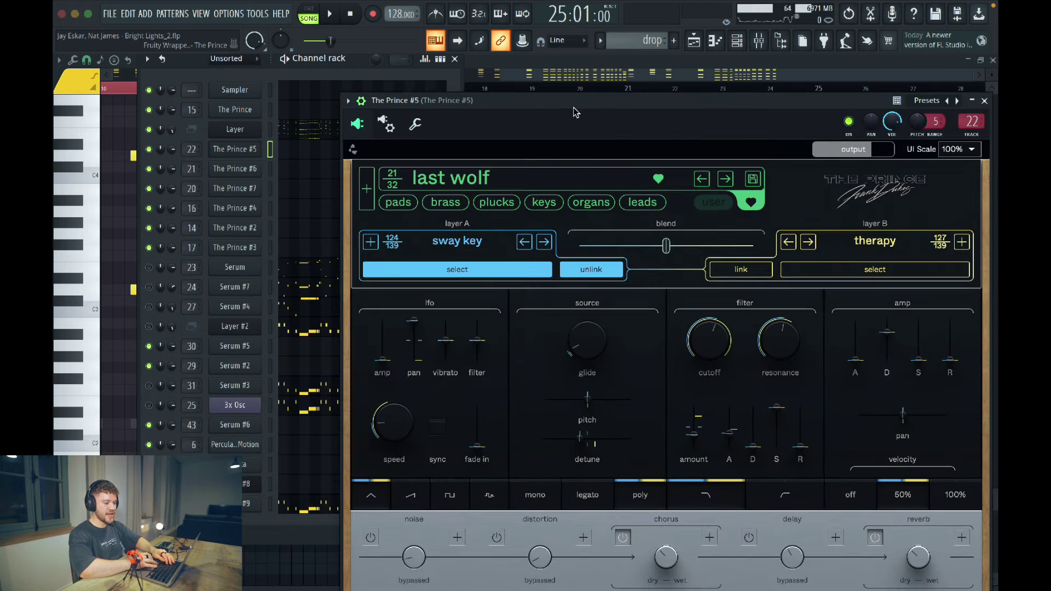
click(228, 172)
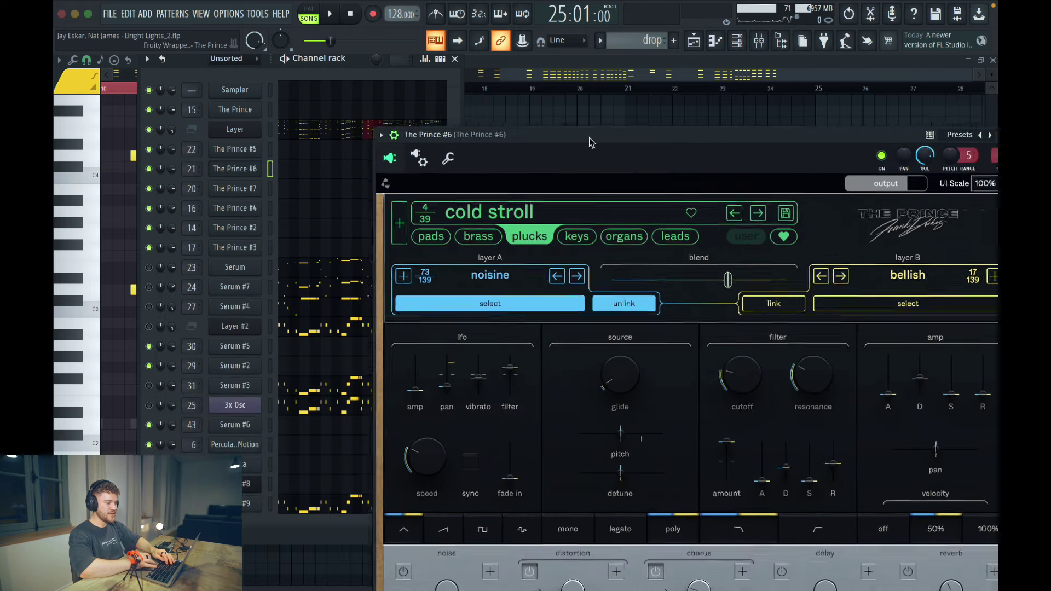
drag(589, 137, 616, 135)
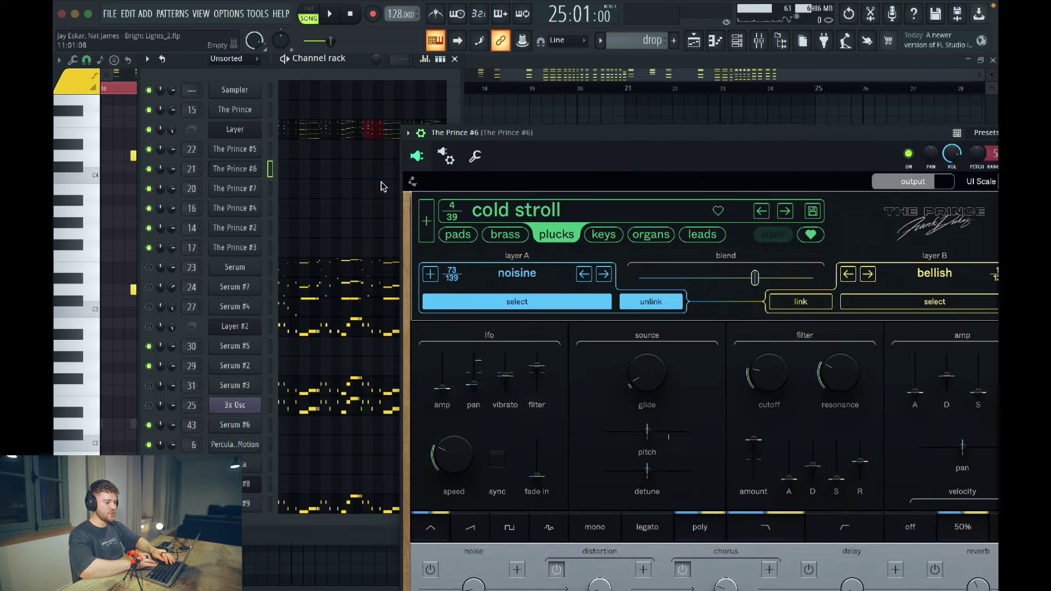
click(252, 191)
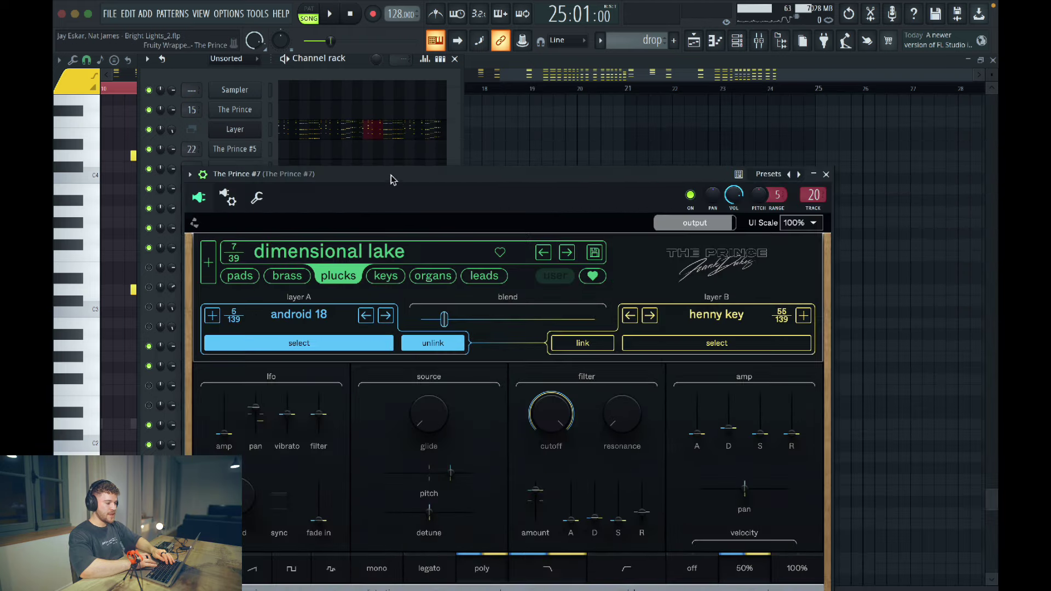
drag(392, 174, 552, 115)
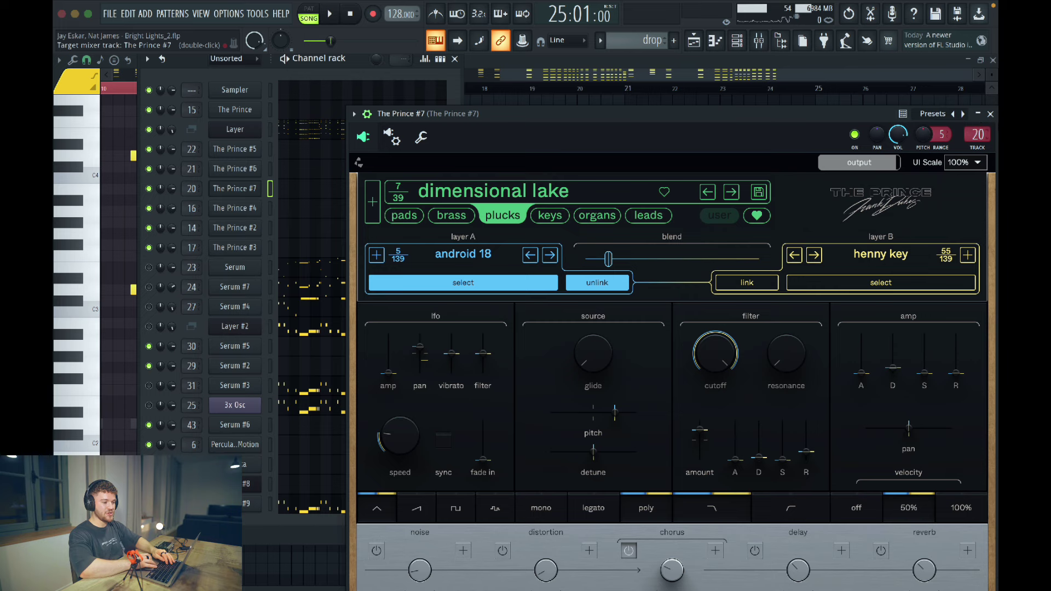
click(991, 114)
click(148, 188)
click(149, 169)
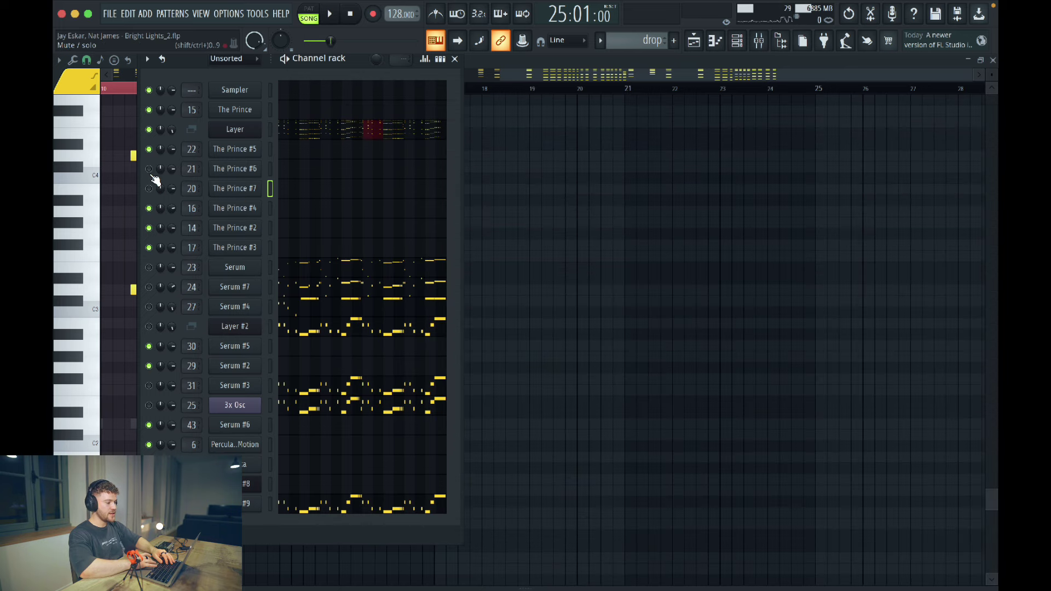
click(148, 188)
- Switch playback to pattern mode, listen to the layered drop pluck from bar 9, and stop it
key(l)
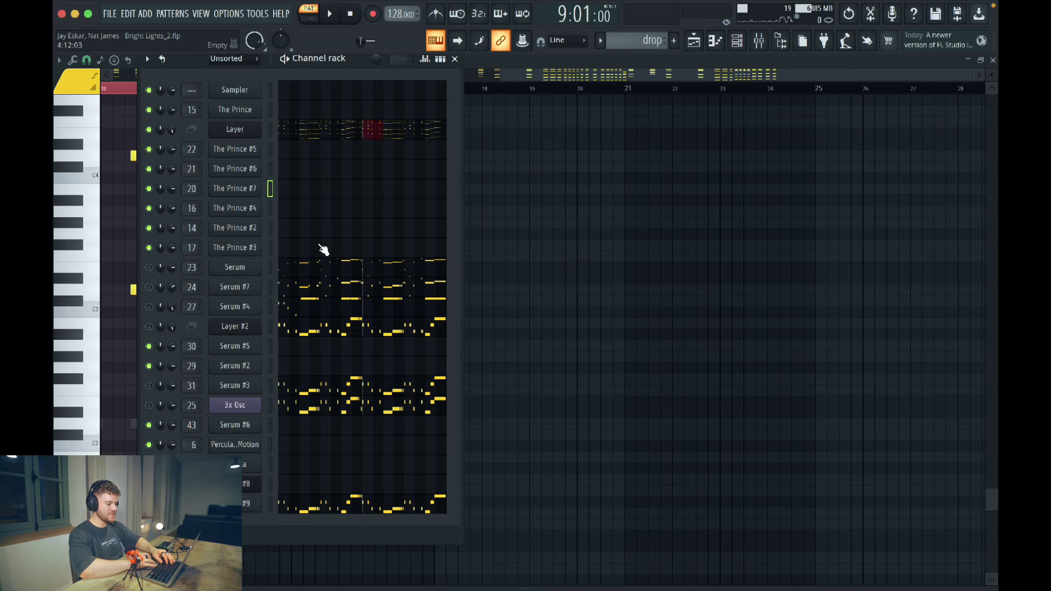
key(space)
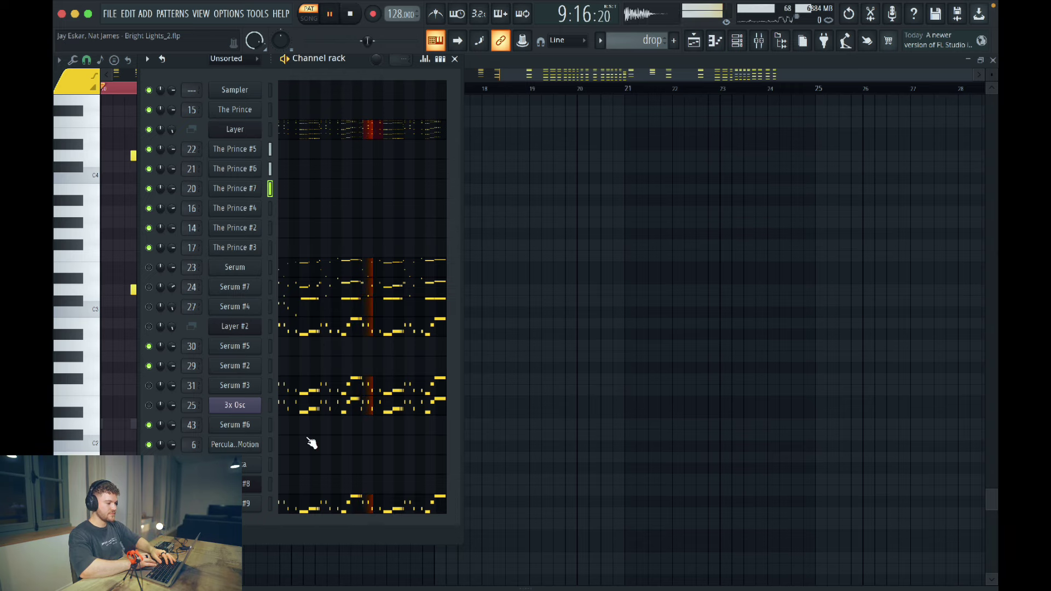
key(space)
- Open the Layer channel's notes in the Piano roll and return the playback position to bar 1
click(296, 133)
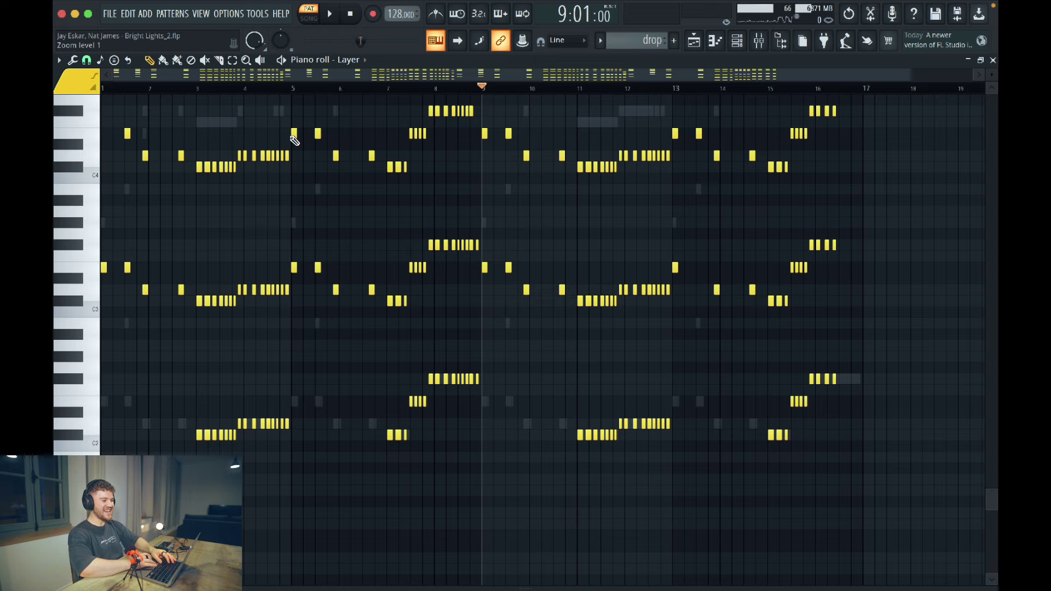
scroll(296, 133, down, 3)
click(155, 87)
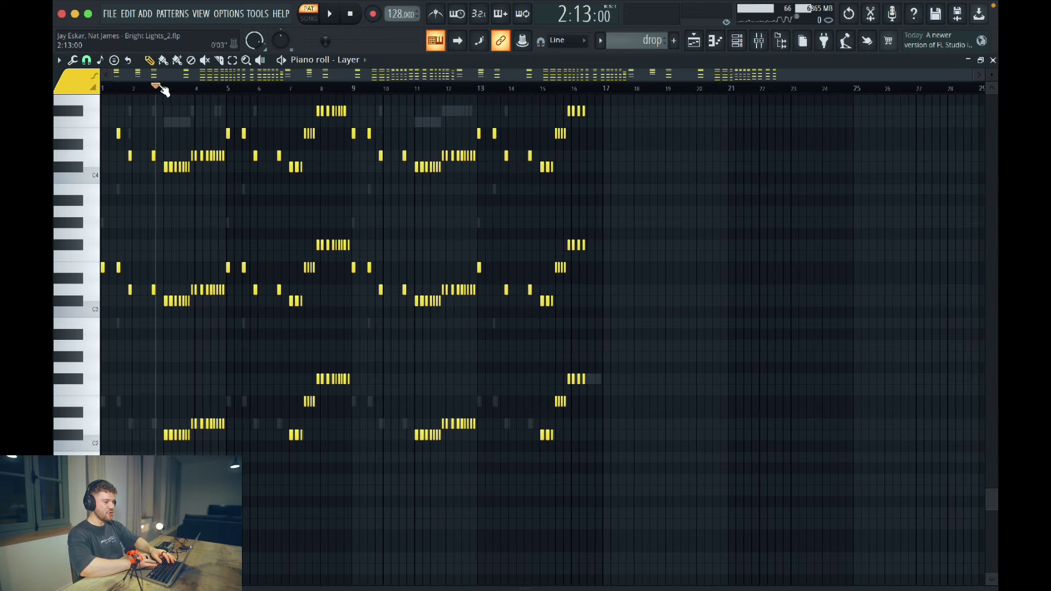
click(103, 88)
- Examine the rhythm and spacing of the repeated C# and D notes in bars 3 and 4
scroll(217, 234, down, 1)
scroll(162, 252, up, 4)
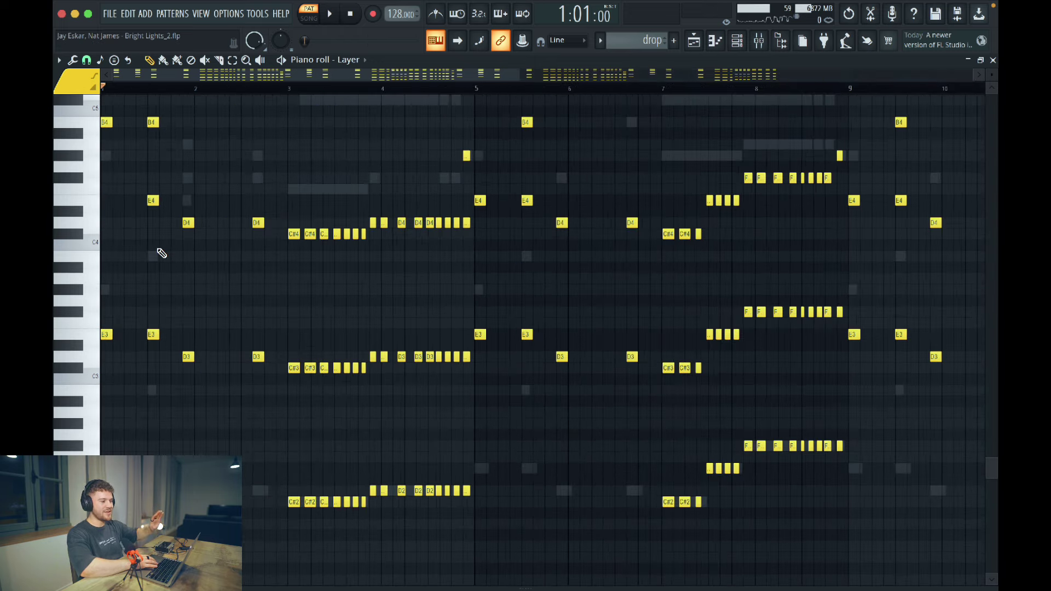
scroll(276, 301, up, 2)
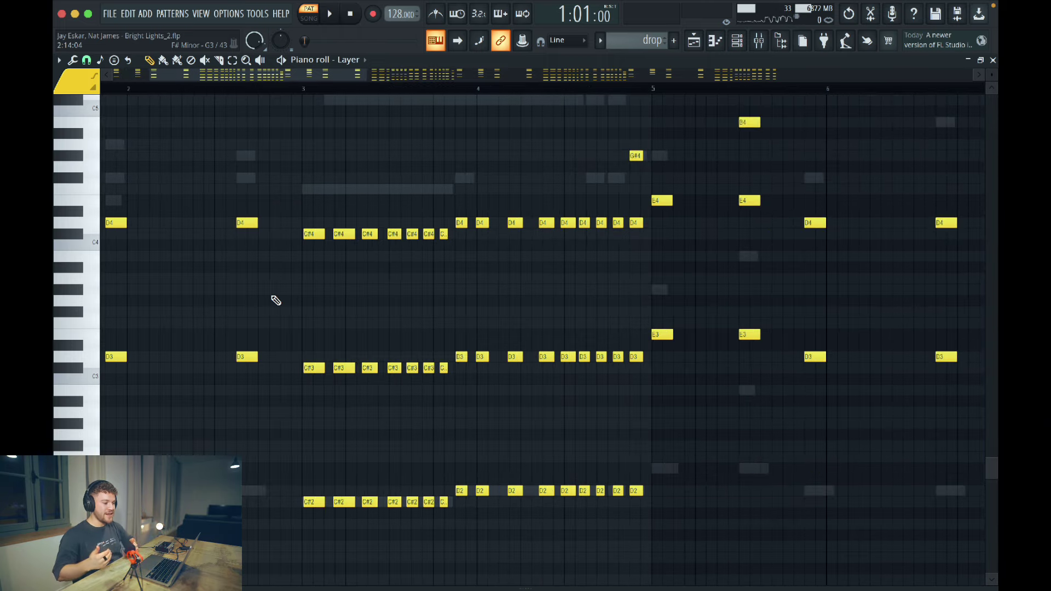
scroll(335, 265, up, 2)
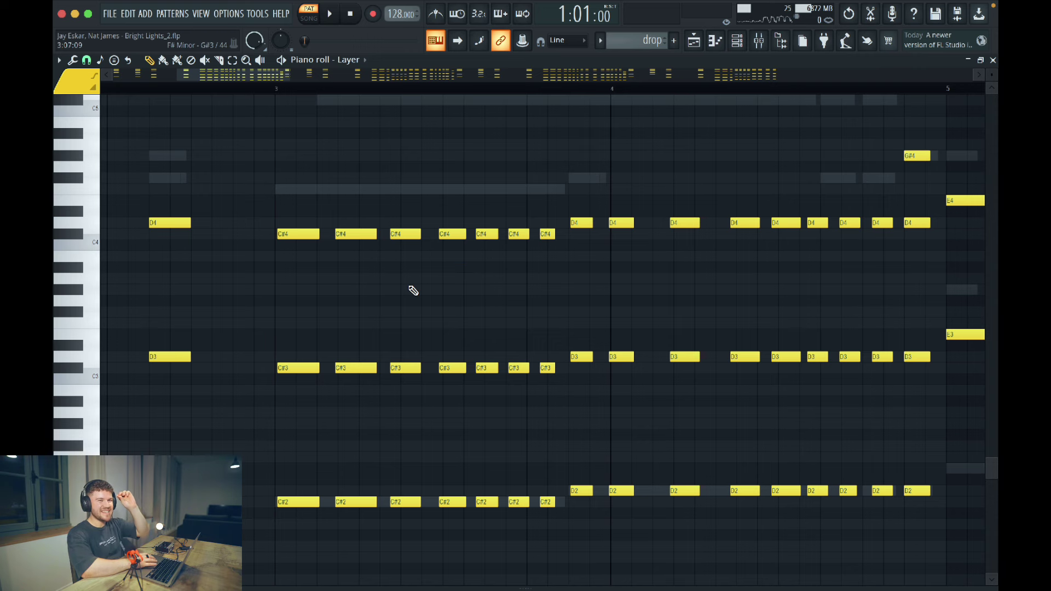
scroll(413, 290, down, 3)
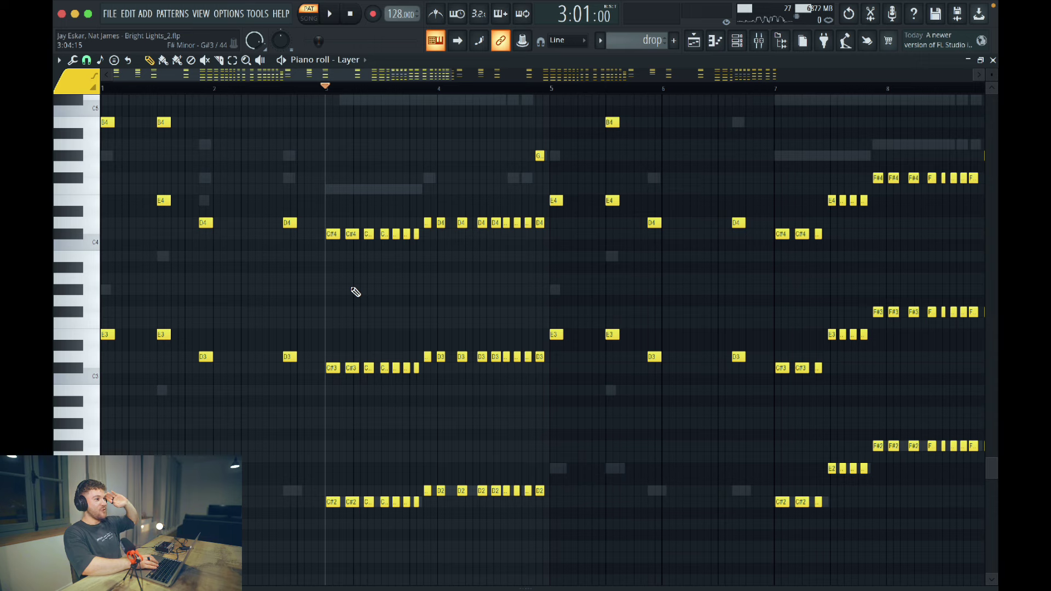
- Listen to the repeated notes from bar 3 without and with the metronome, and leave the metronome off
key(space)
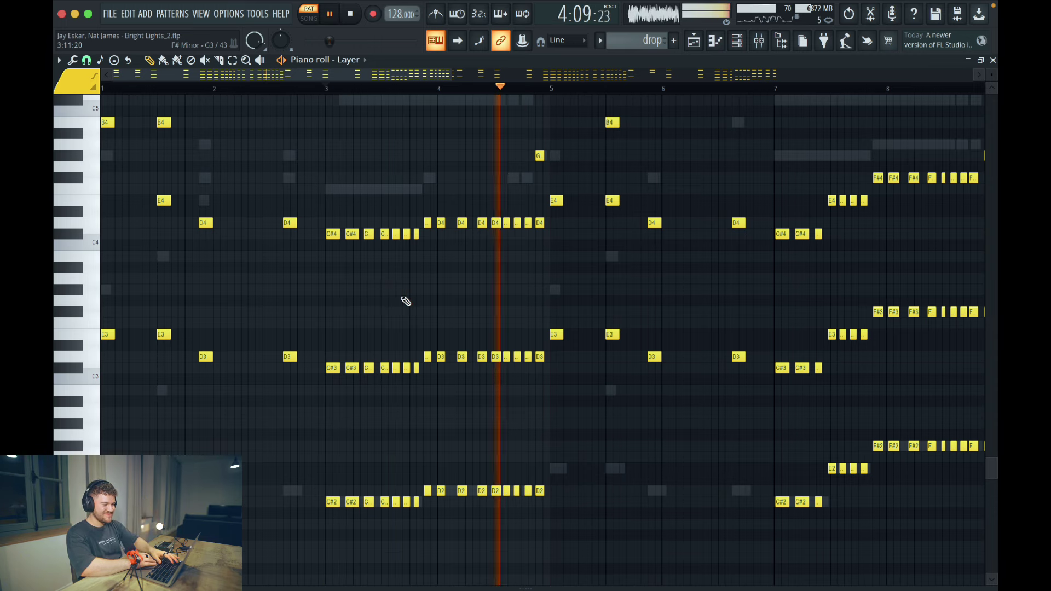
key(space)
key(ctrl+m)
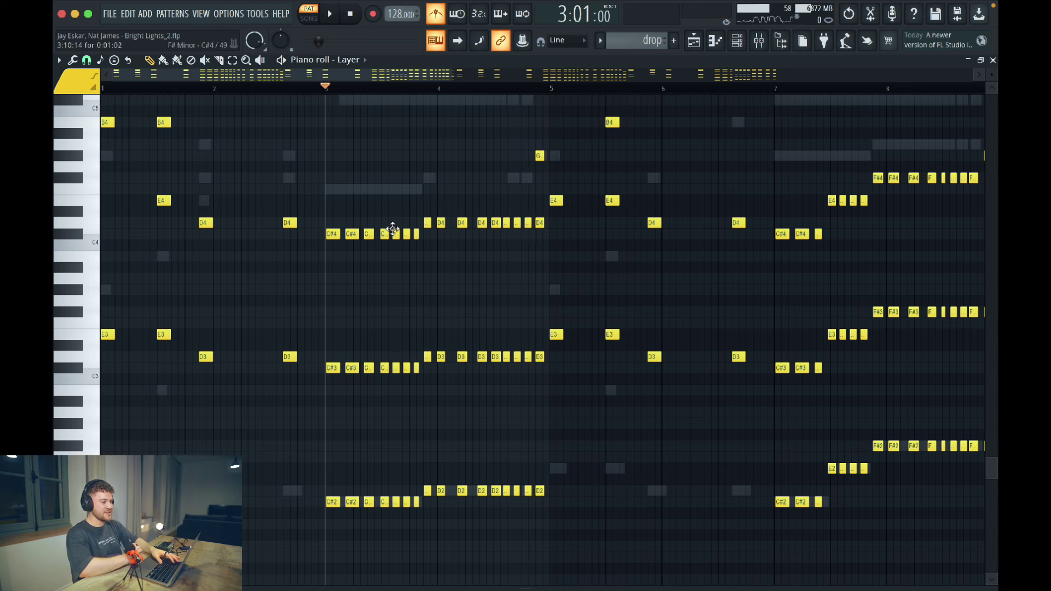
key(space)
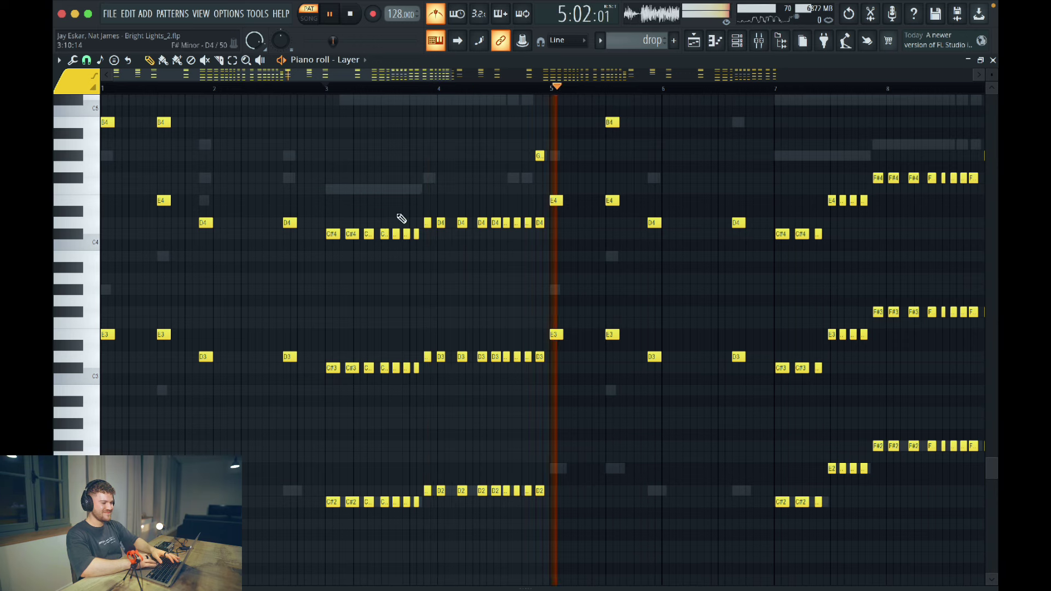
key(space)
click(444, 16)
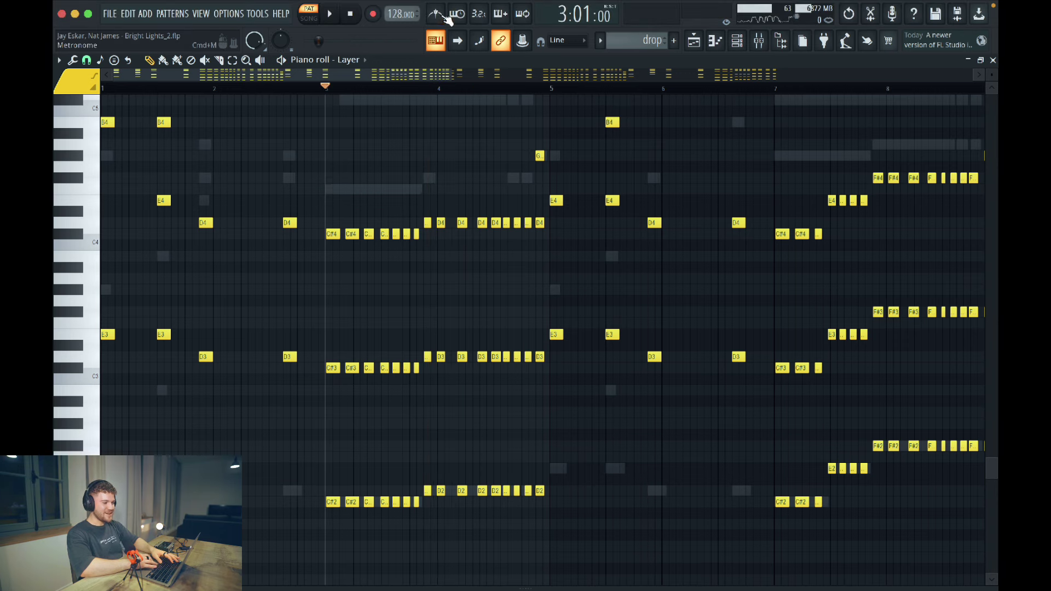
- Isolate The Prince #6 by muting The Prince #5 and #7 in the Channel rack, and listen to it from bar 3
click(759, 40)
click(148, 169)
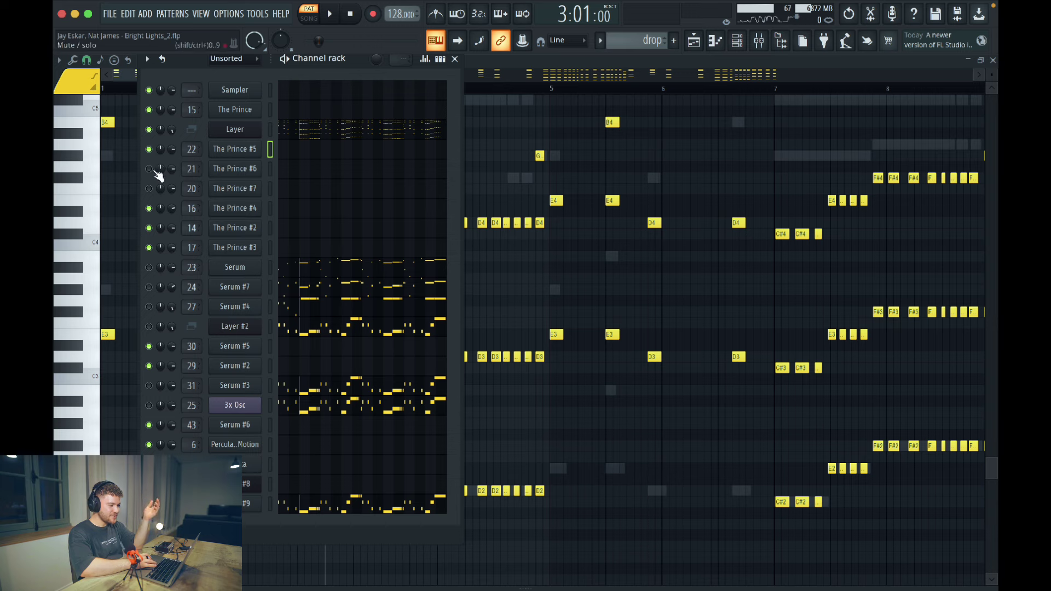
click(148, 149)
click(148, 169)
key(space)
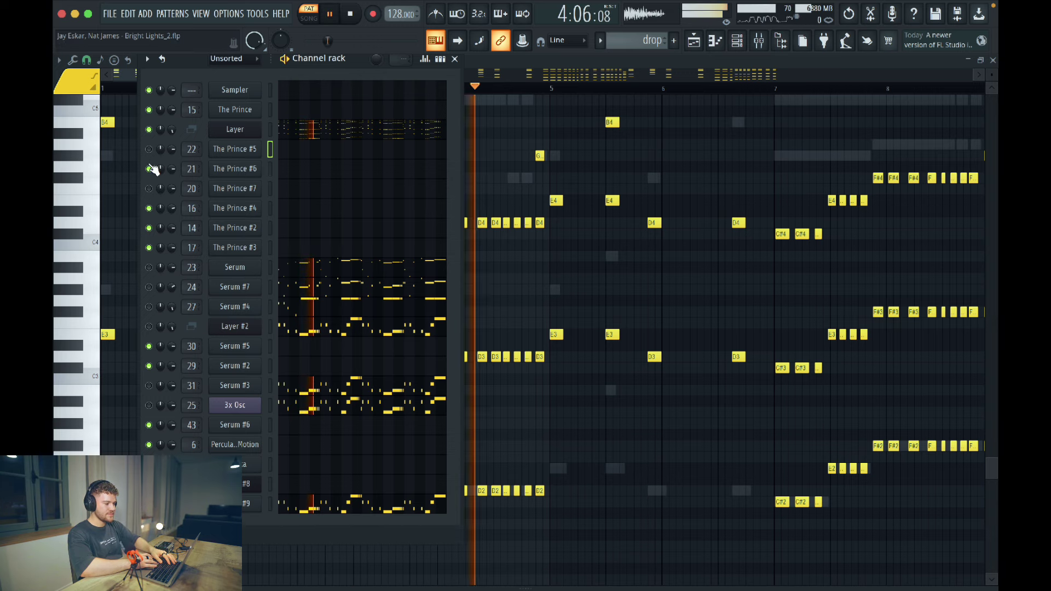
click(148, 169)
key(space)
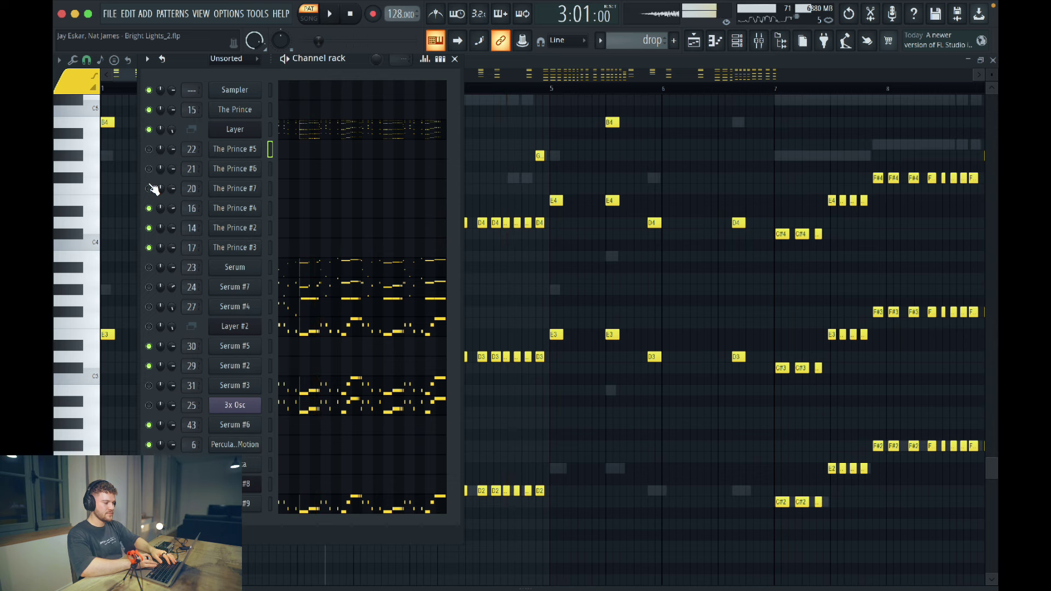
- Listen to The Prince #7 alone from bar 3, and unmute the The Prince #5 and #6 channels
click(148, 188)
key(space)
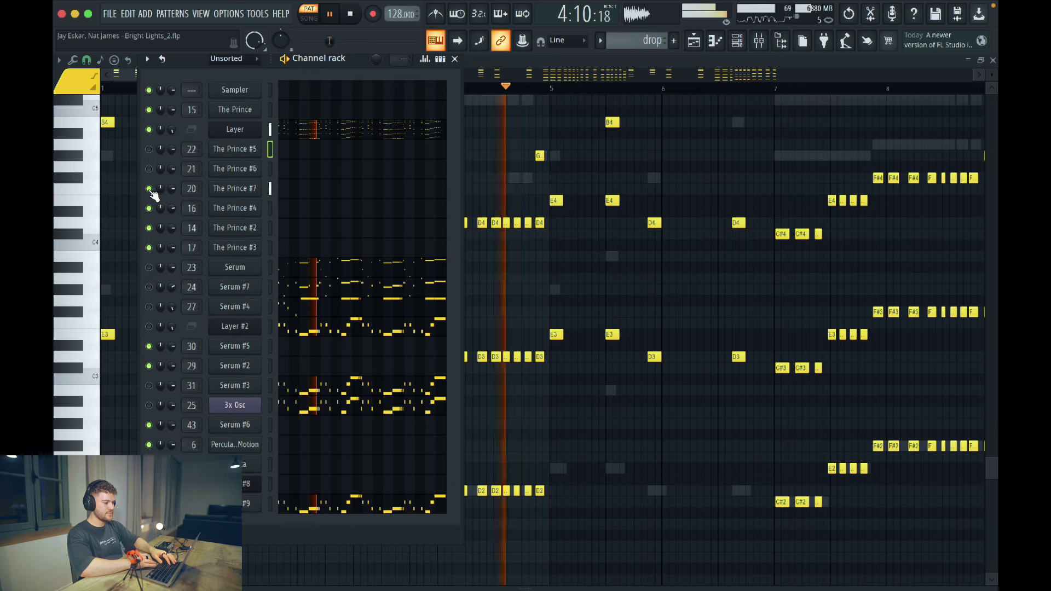
key(space)
click(148, 169)
click(149, 149)
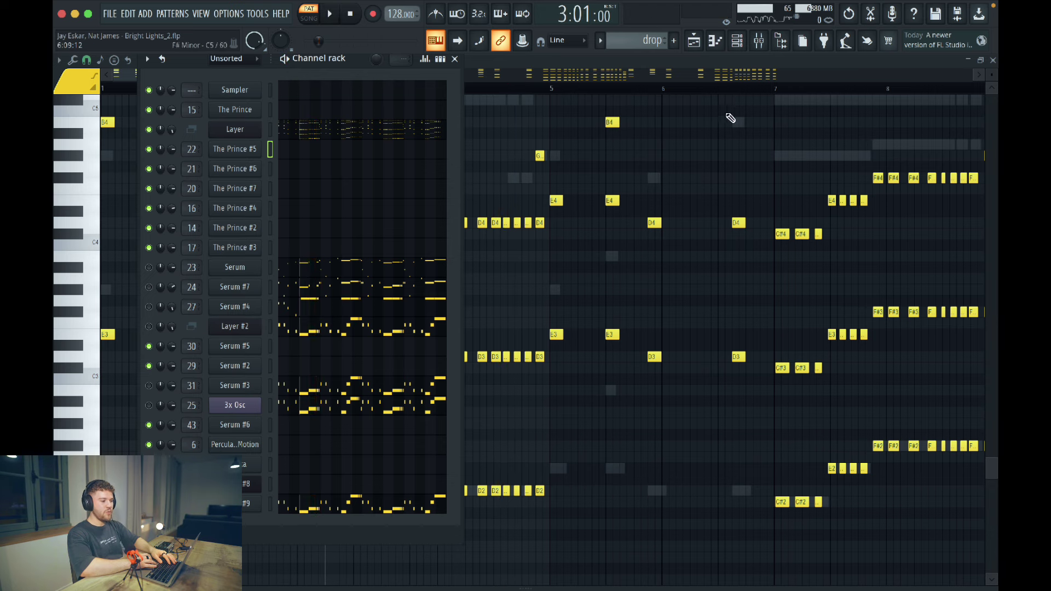
- Isolate The Prince #7 in the Mixer by muting the The Prince #6 and #5 tracks, and listen to it
click(759, 40)
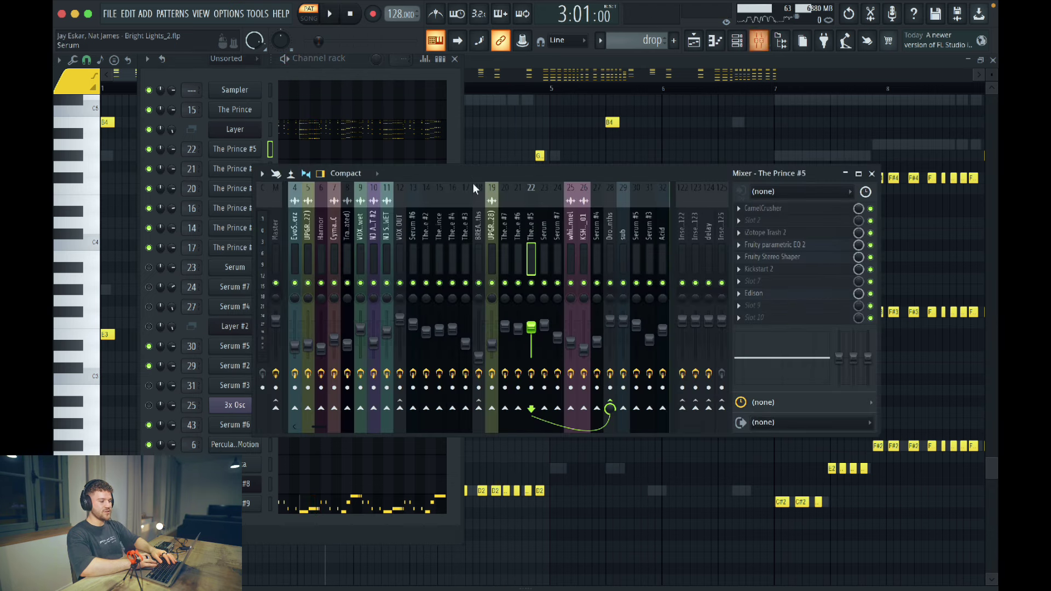
click(509, 232)
key(space)
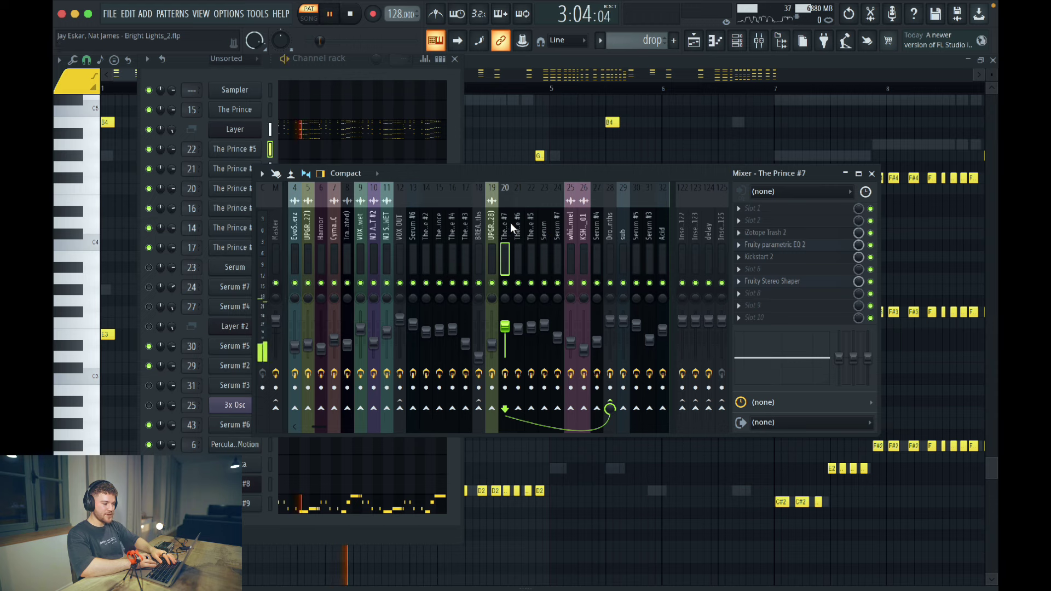
click(518, 283)
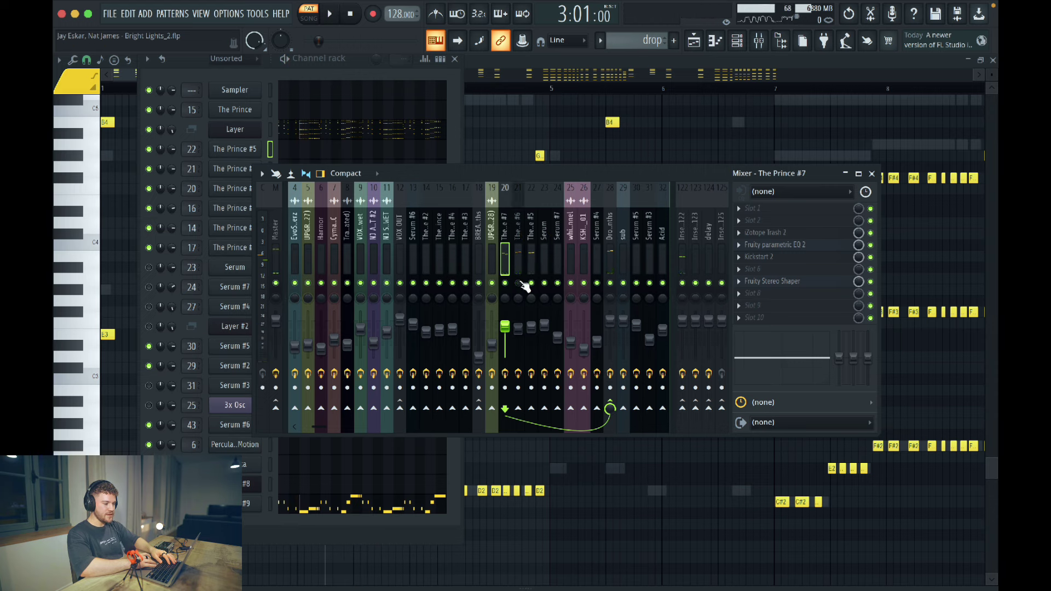
click(531, 284)
key(space)
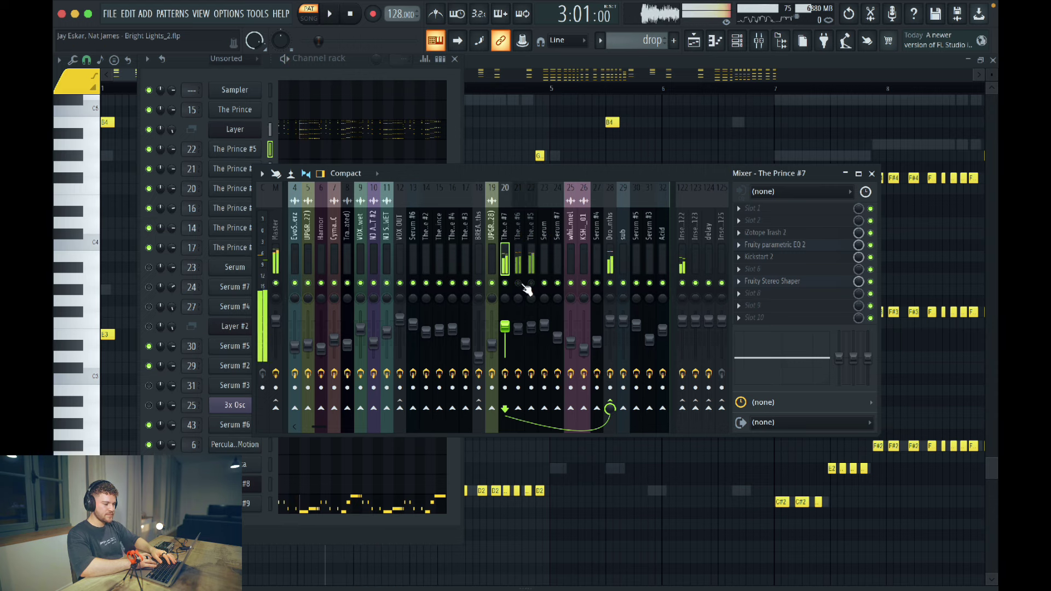
- Switch the Mixer isolation to The Prince #6 by muting The Prince #7, and listen to it from bar 3
click(518, 283)
click(505, 283)
click(515, 271)
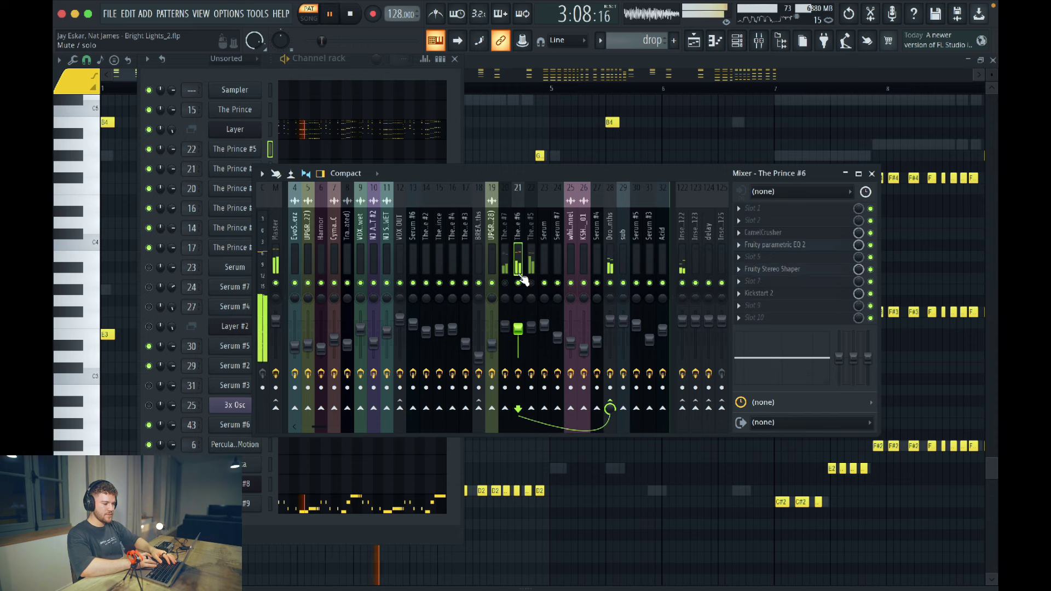
key(space)
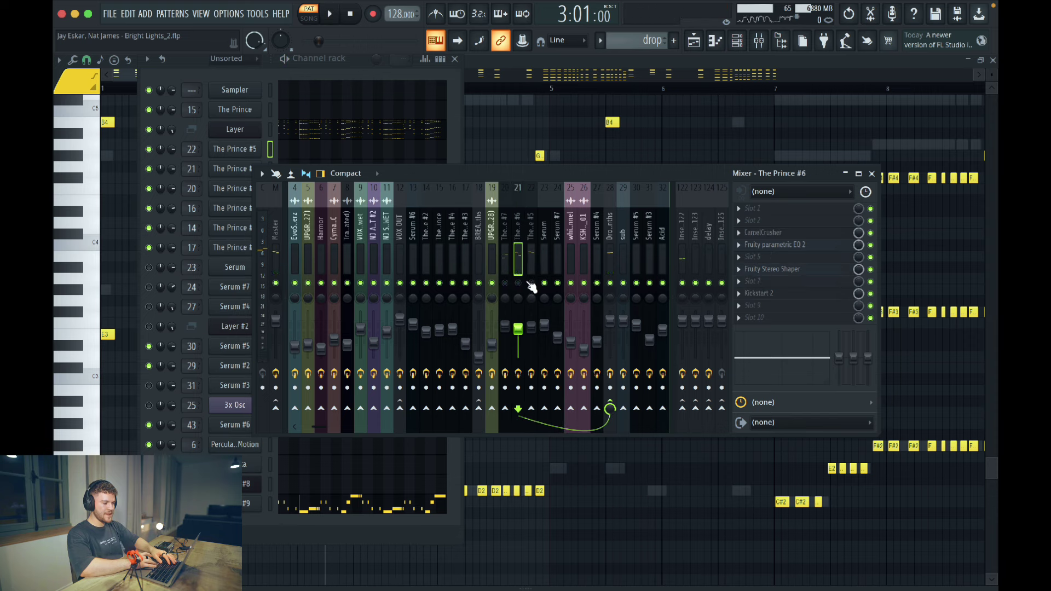
- Open iZotope Trash 2 on the The Prince #5 mixer track and dismiss its Preset Manager
click(529, 262)
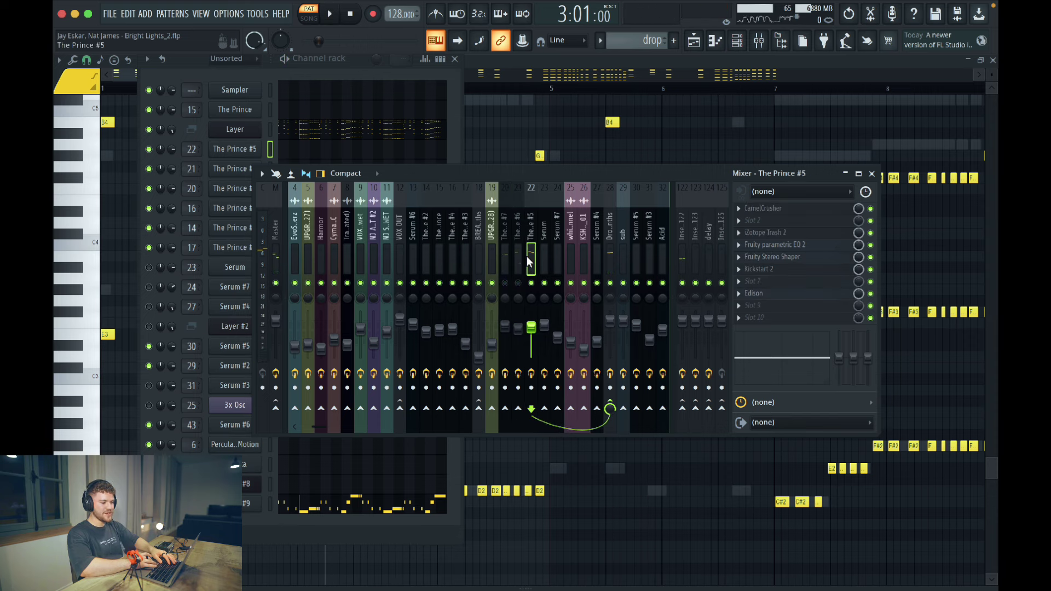
click(797, 239)
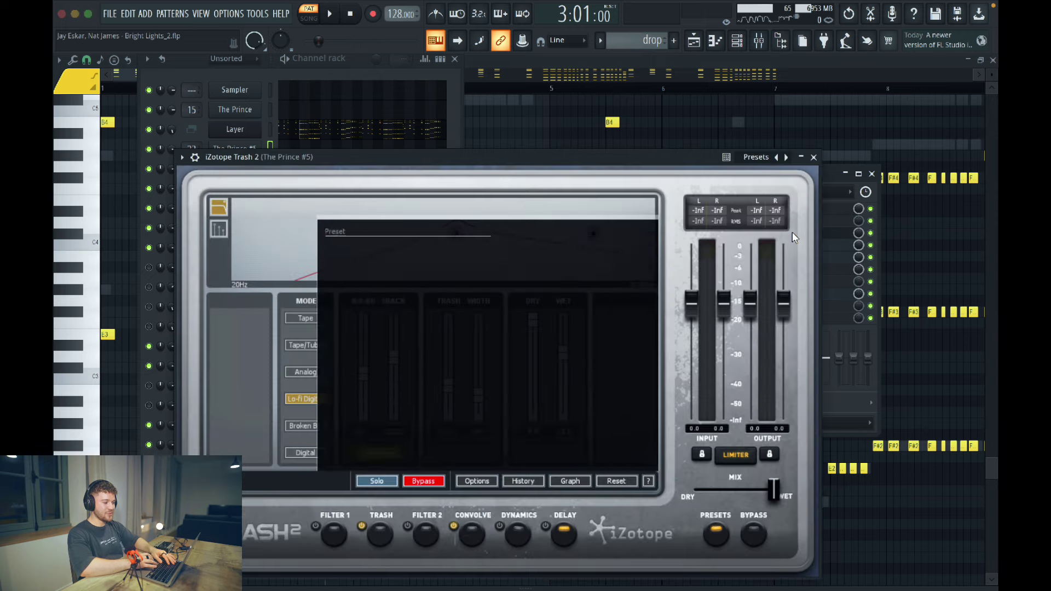
click(820, 165)
click(794, 234)
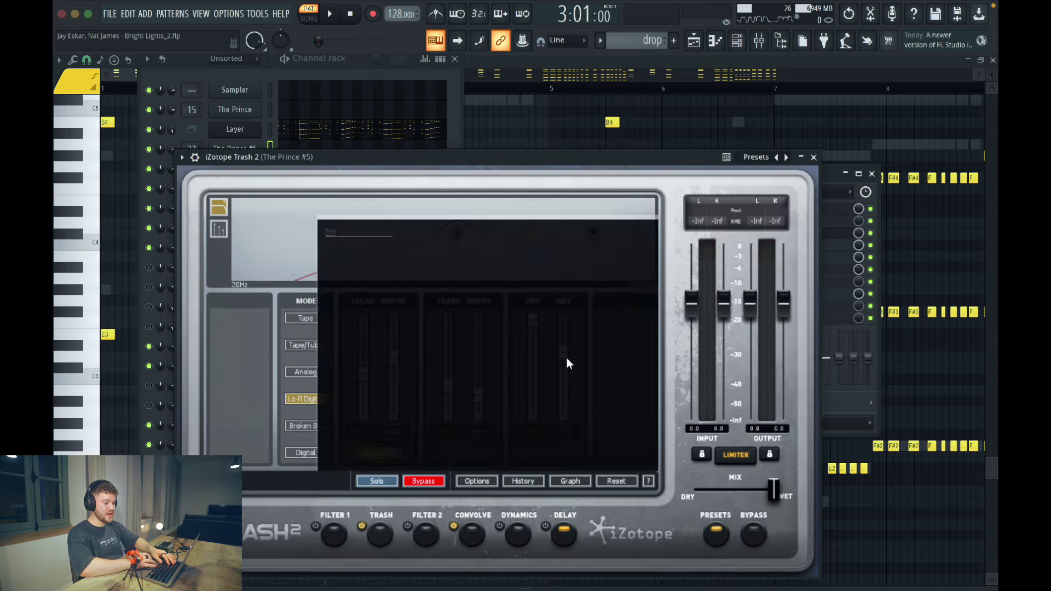
click(415, 478)
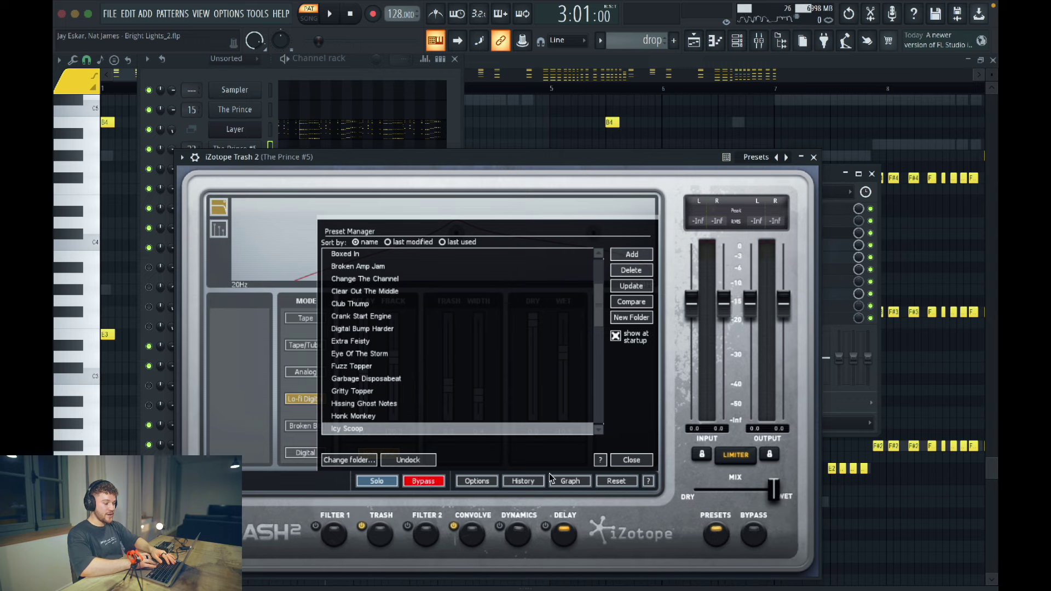
click(631, 461)
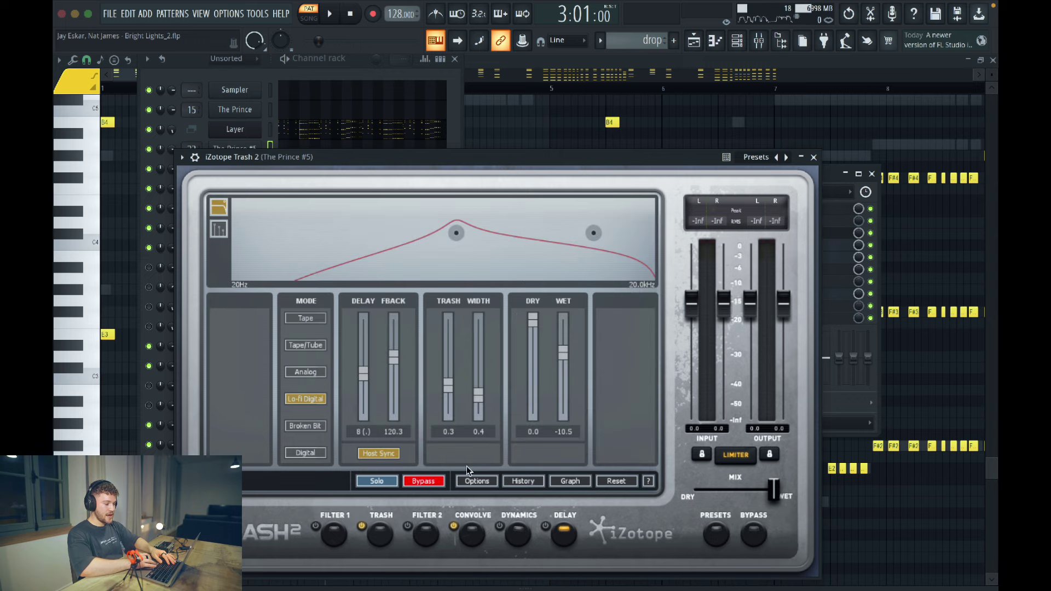
- Compare The Prince #5 with iZotope Trash 2 enabled and disabled, leave the effect on, and close its window
key(space)
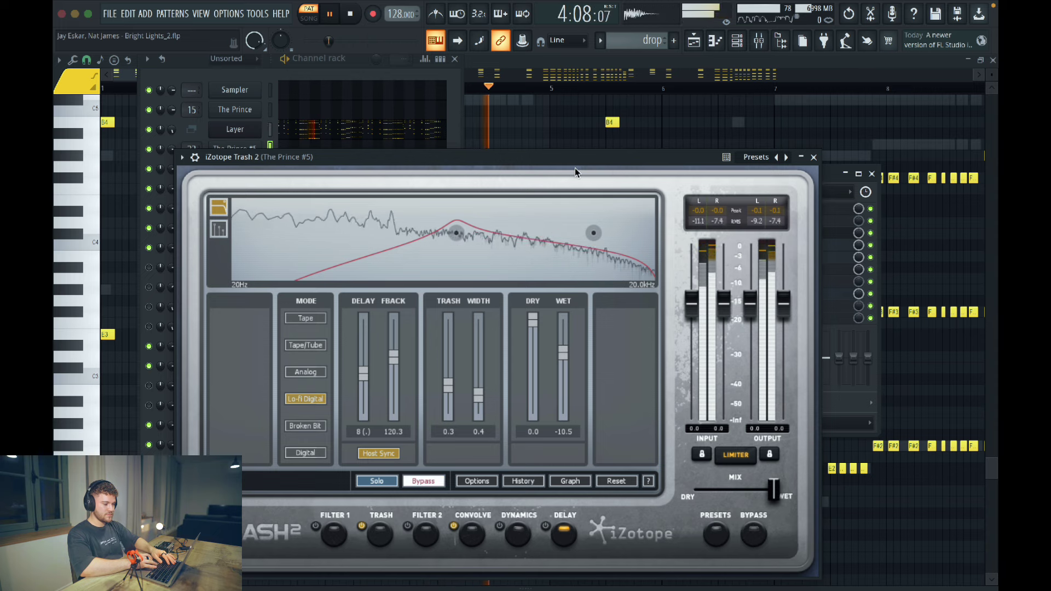
drag(575, 167, 375, 162)
key(space)
click(870, 232)
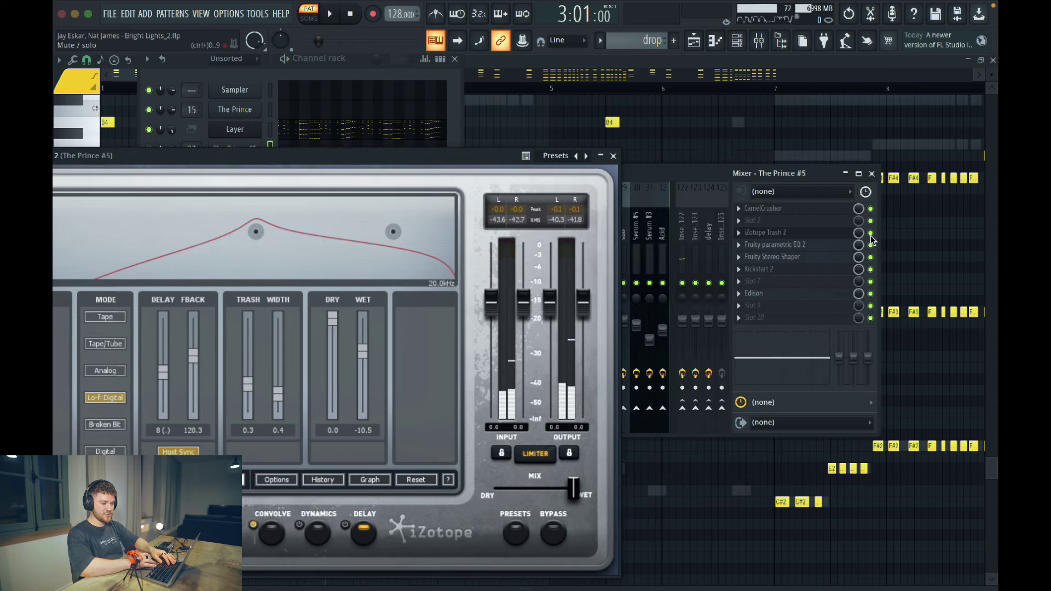
key(space)
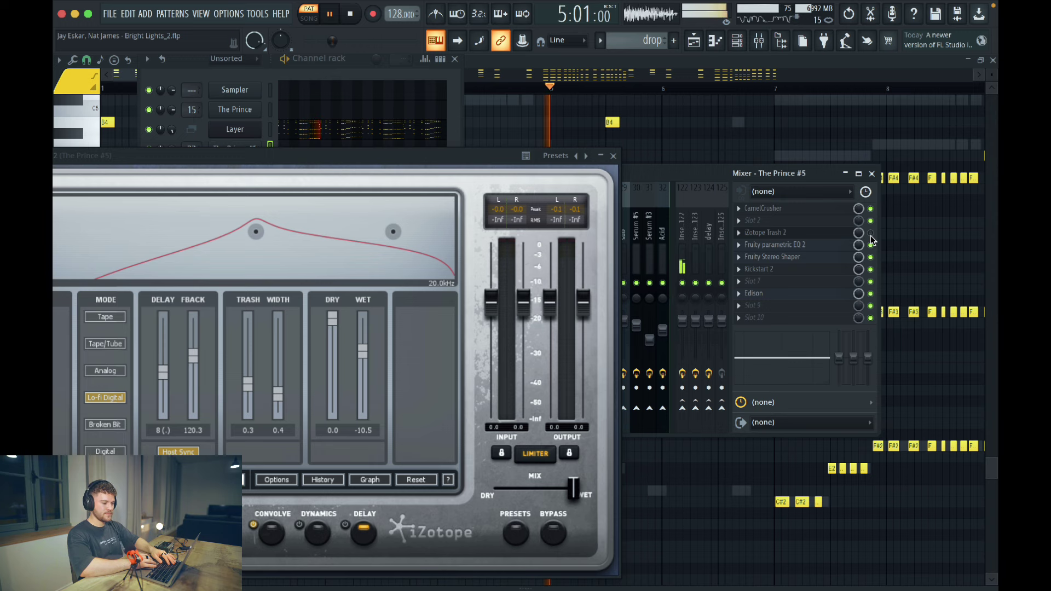
key(space)
key(space)
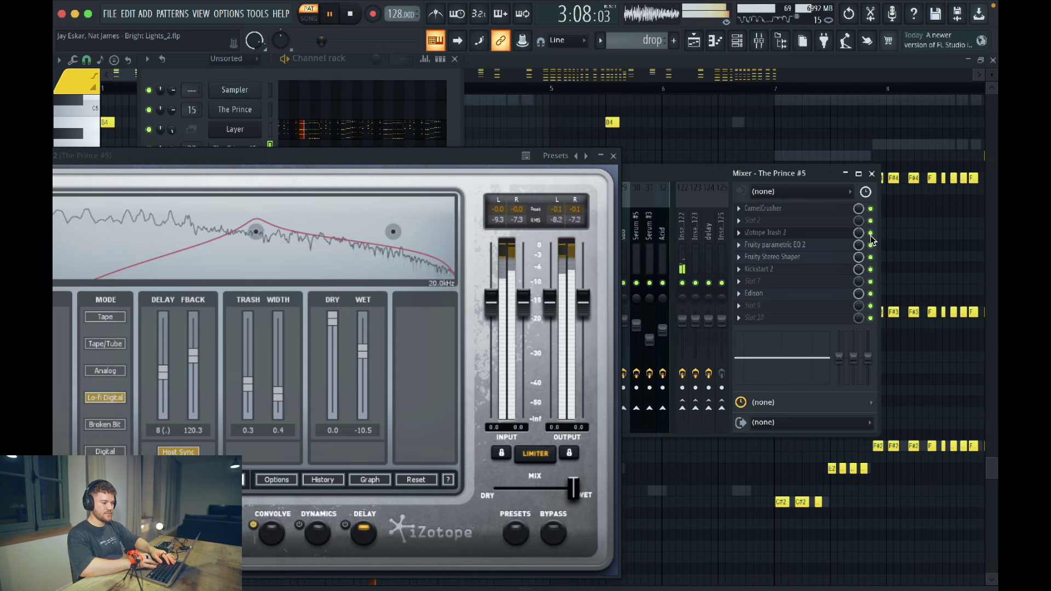
key(space)
click(613, 156)
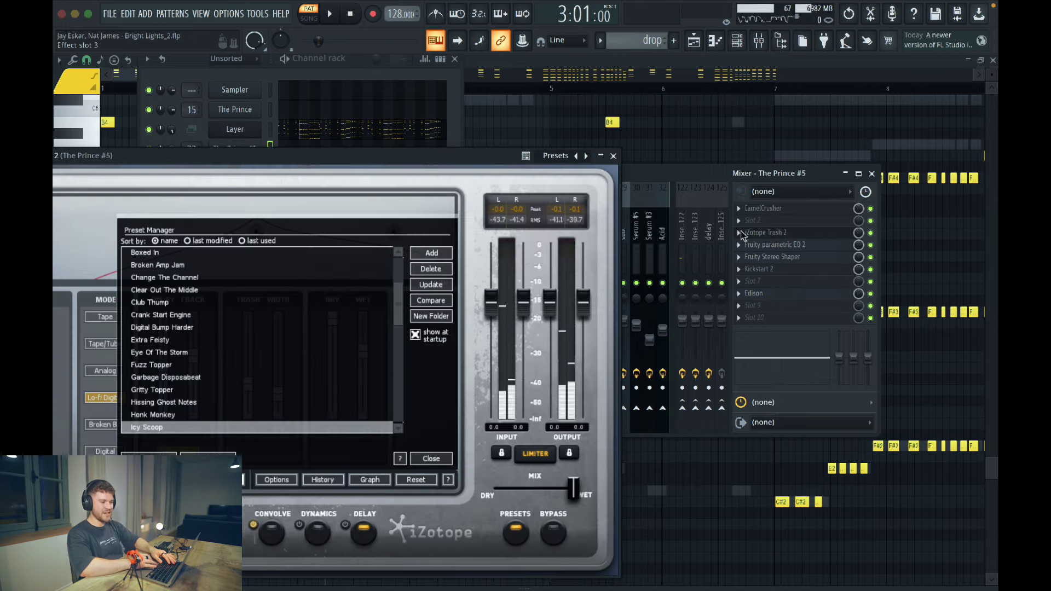
- View the Convolve module settings of iZotope Trash 2 on The Prince #5, and close the plugin window
drag(466, 155, 661, 140)
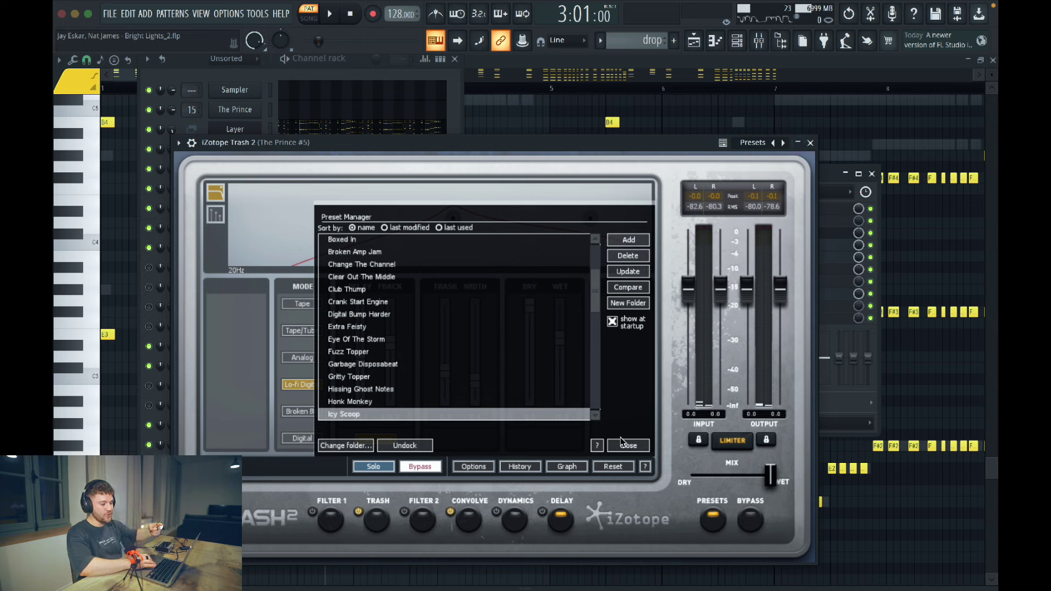
click(637, 447)
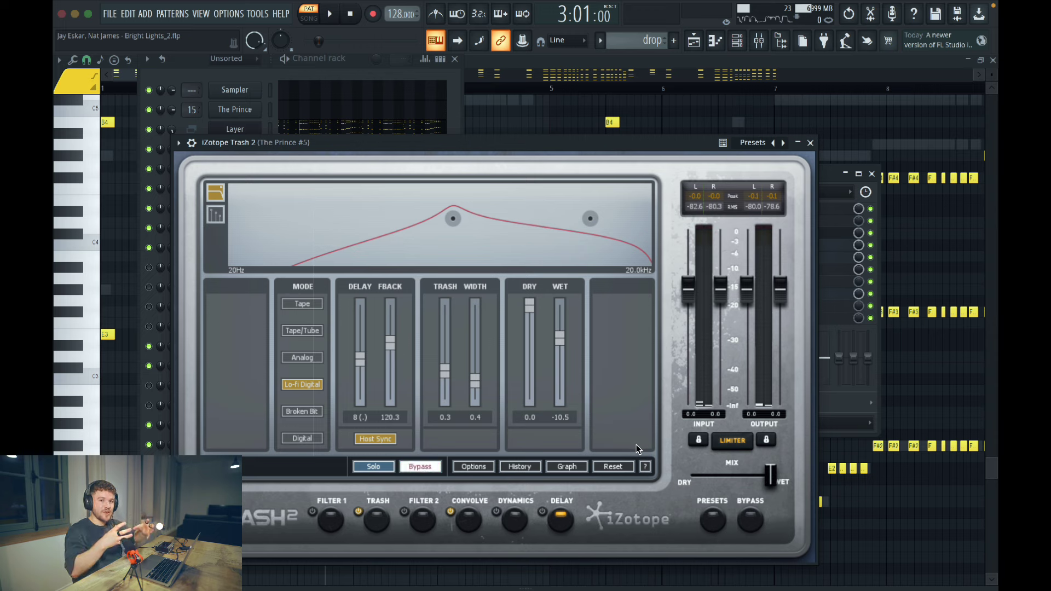
click(469, 500)
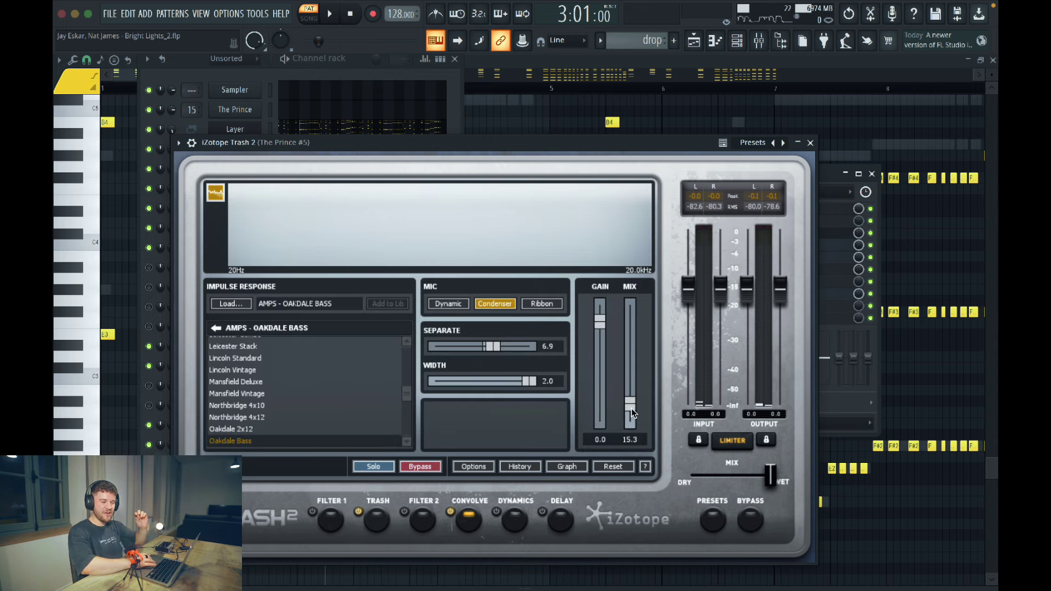
click(810, 143)
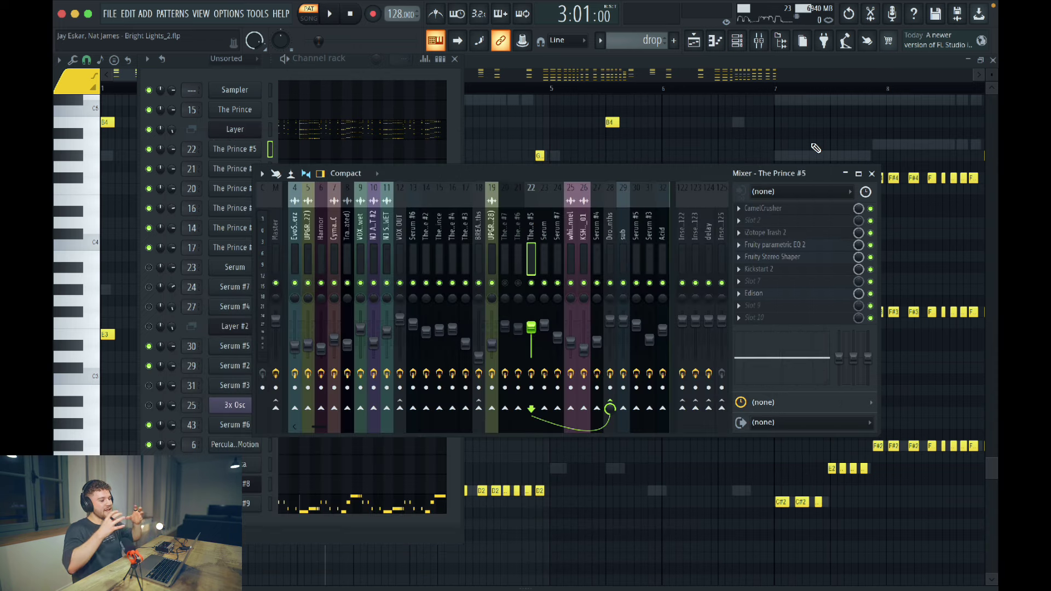
- View the Fruity Stereo Shaper on The Prince #5, mute channels The Prince #6 and #7, and close the effect window
click(810, 258)
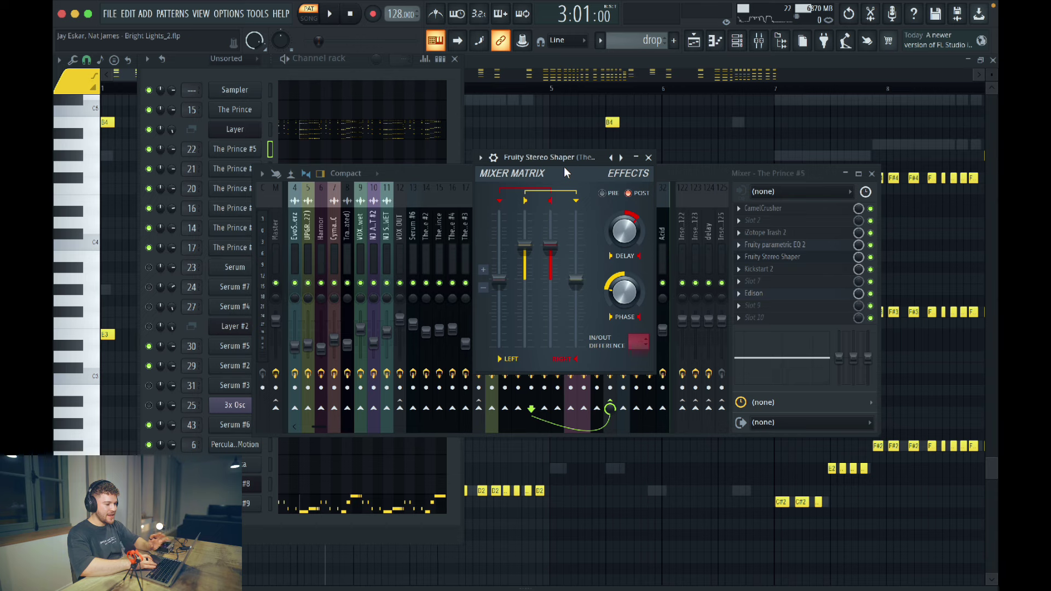
drag(580, 157, 659, 128)
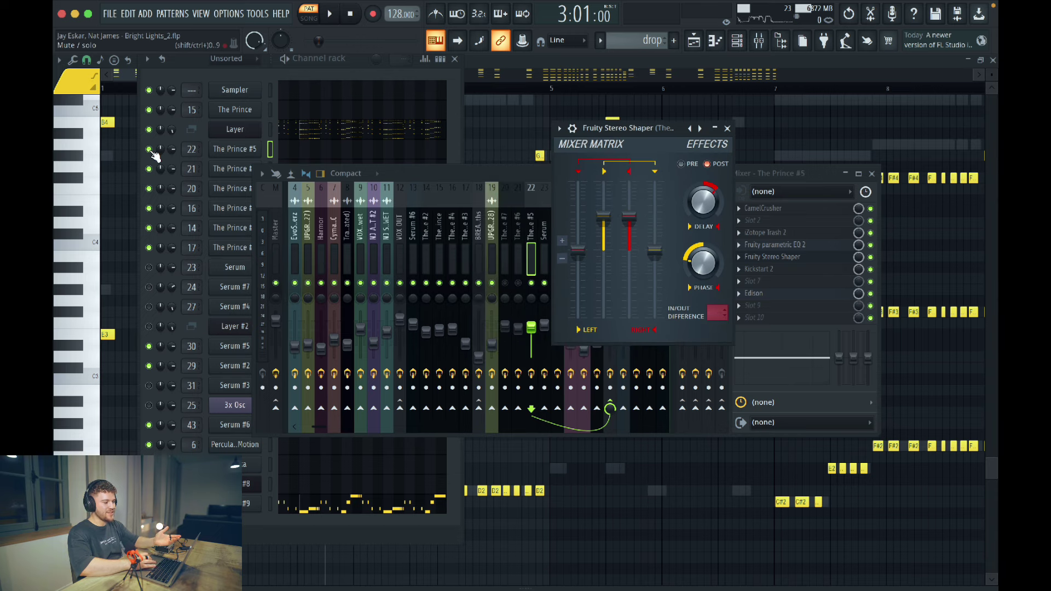
click(148, 169)
click(149, 188)
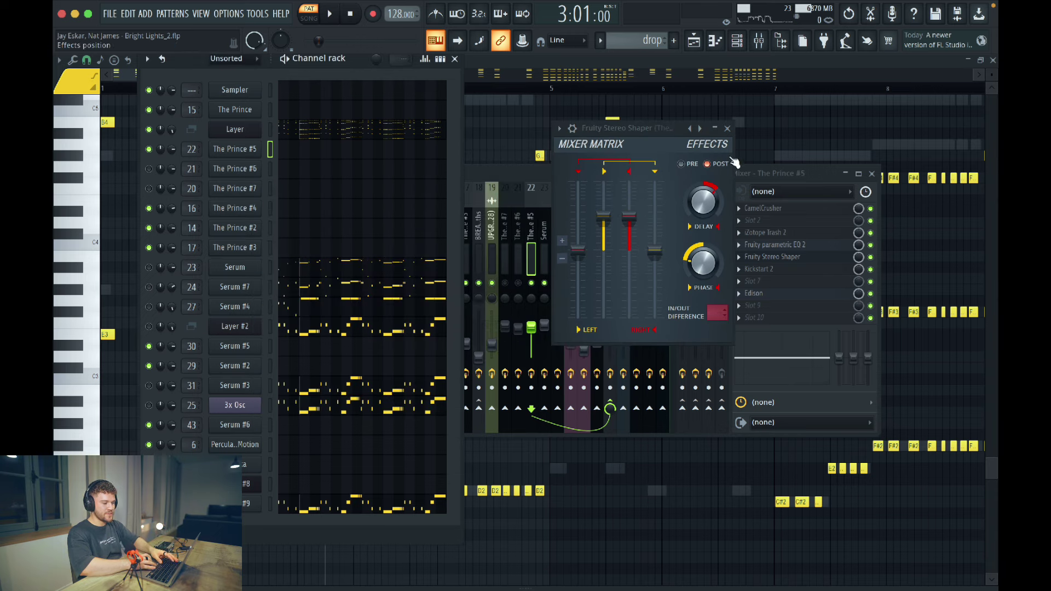
click(728, 128)
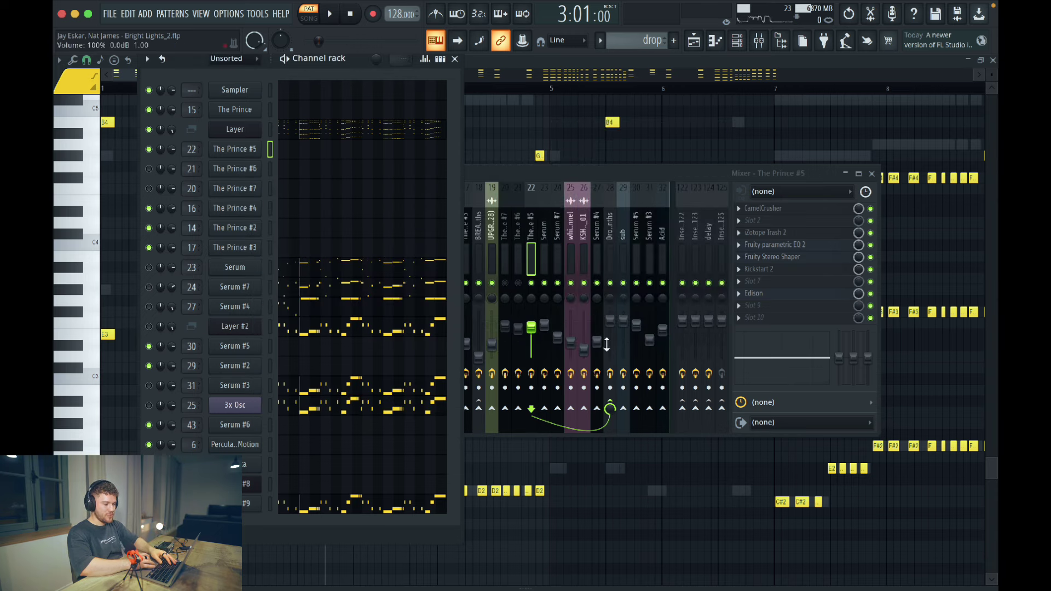
- Compare the sound of the The Prince #5 mixer track with its effects switched off and on
click(532, 376)
key(space)
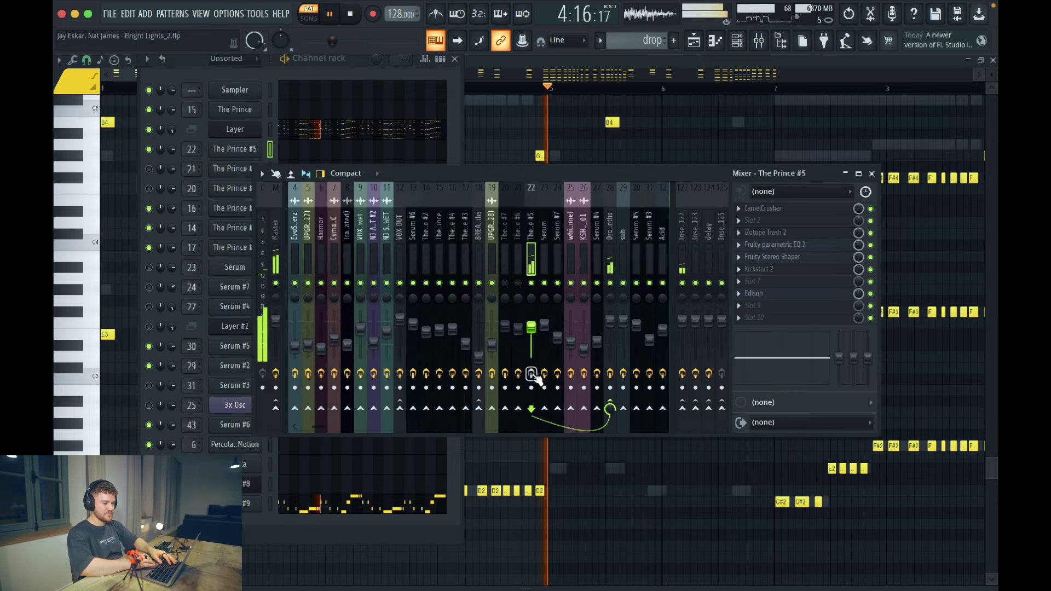
key(space)
key(space)
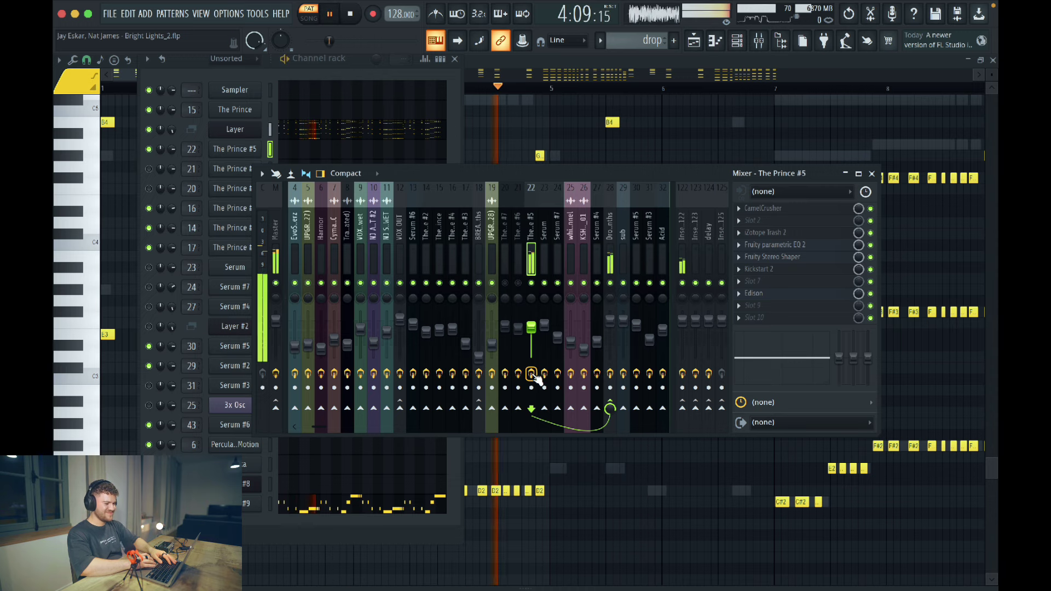
- Replay the drop melody to hear The Prince #5 with its effects switched on, and stop playback
key(space)
key(space)
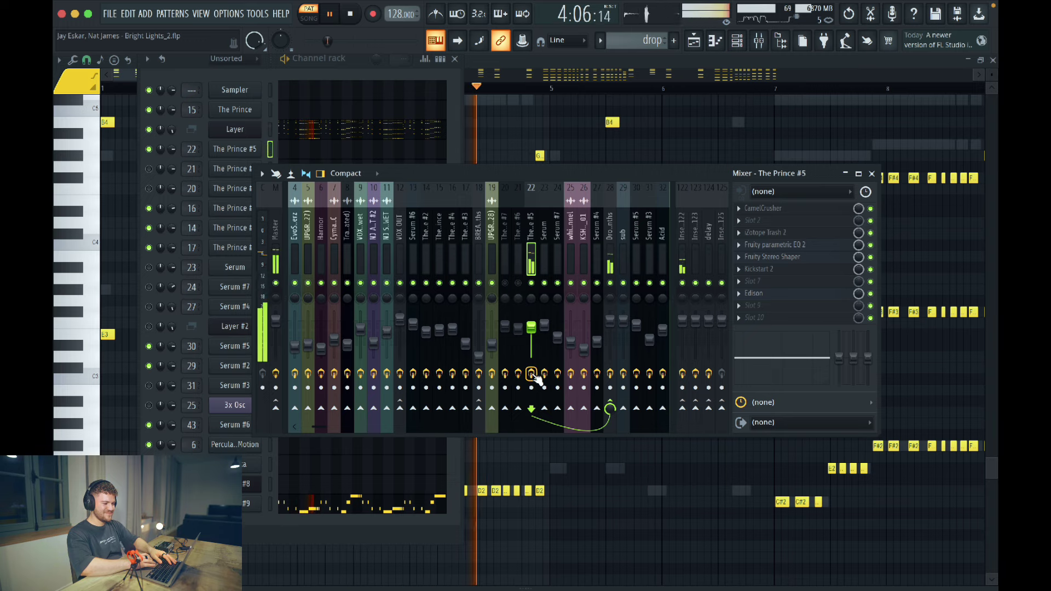
key(space)
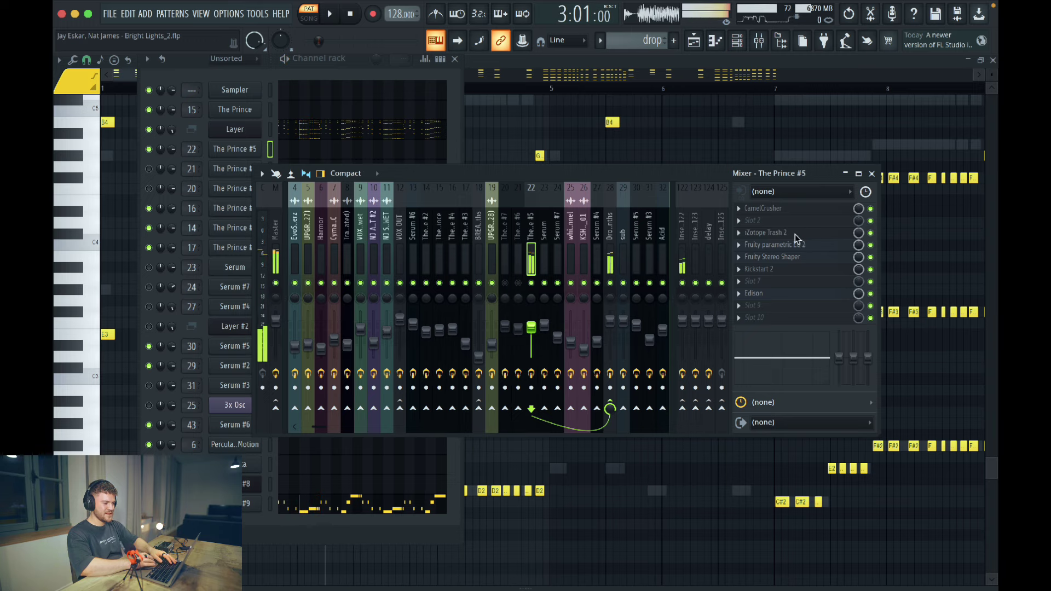
- View the iZotope Trash 2 and Edison windows on The Prince #5, closing each one
click(795, 233)
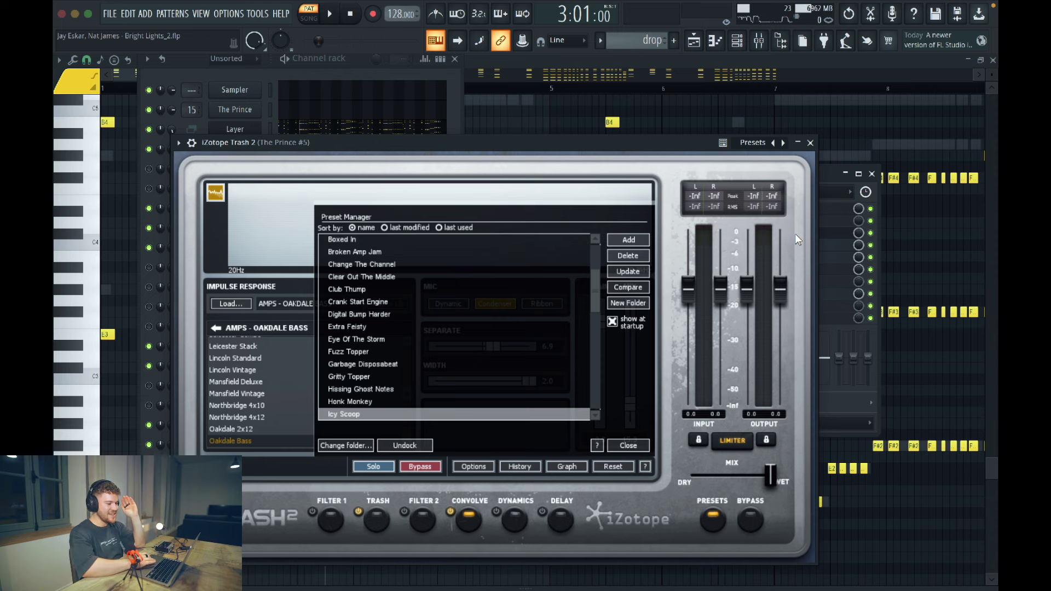
click(810, 143)
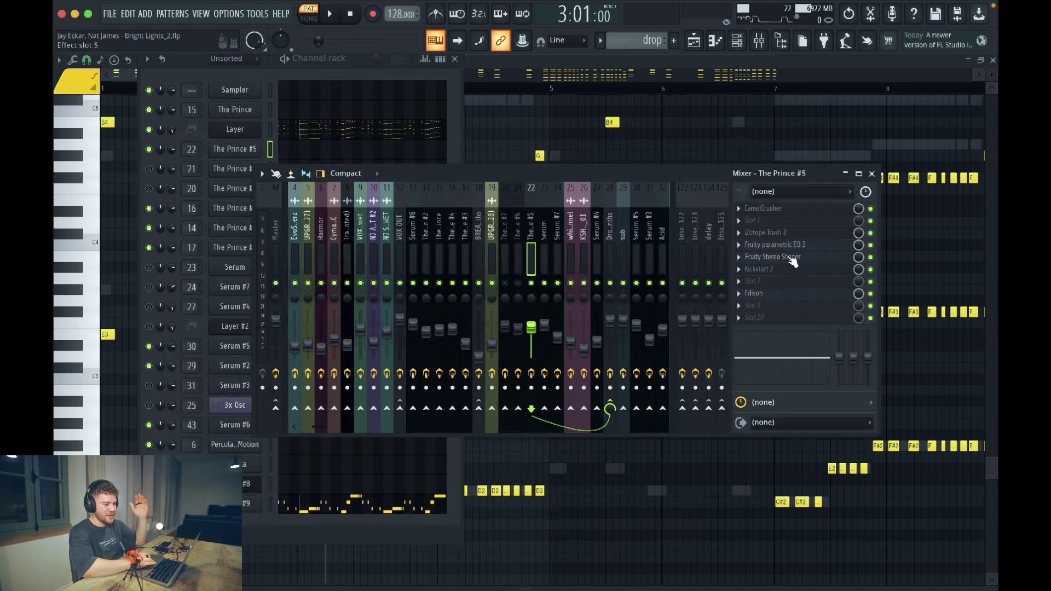
click(774, 297)
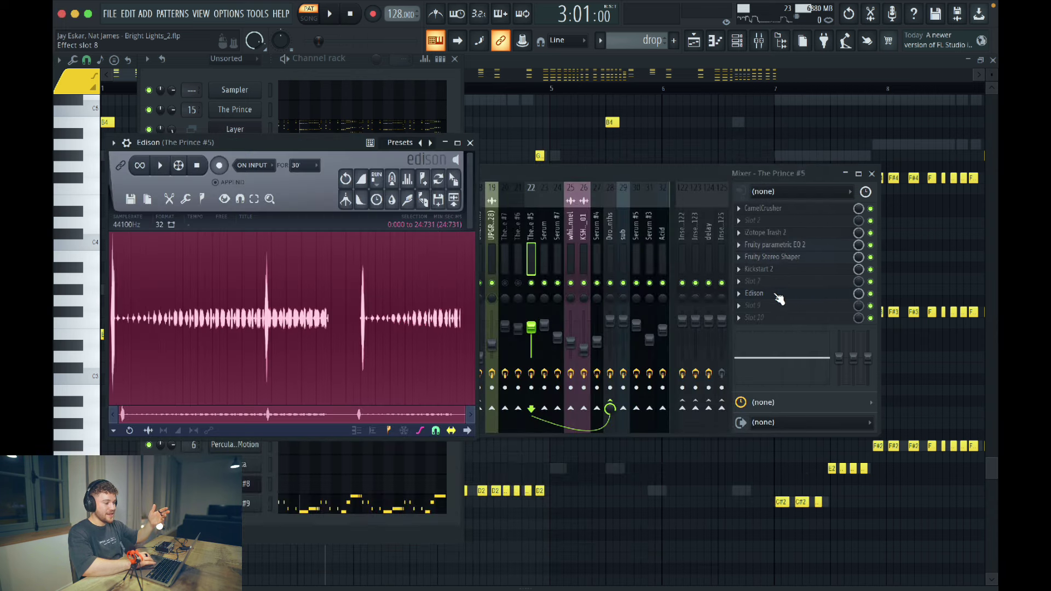
click(778, 299)
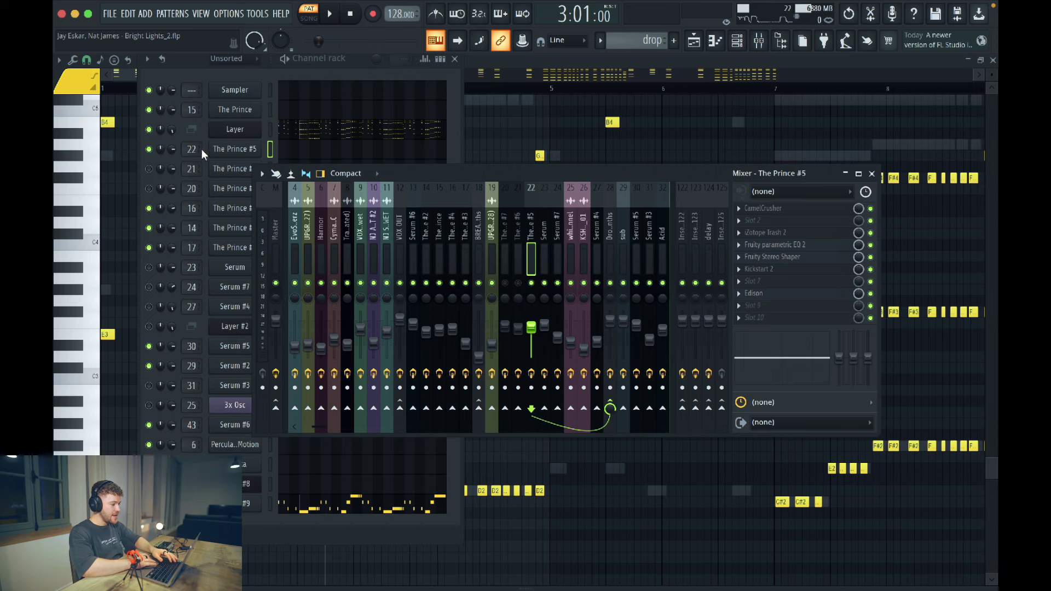
- Unmute The Prince #6 and #7, and view the Fruity Stereo Shaper on The Prince #6
click(148, 168)
click(149, 188)
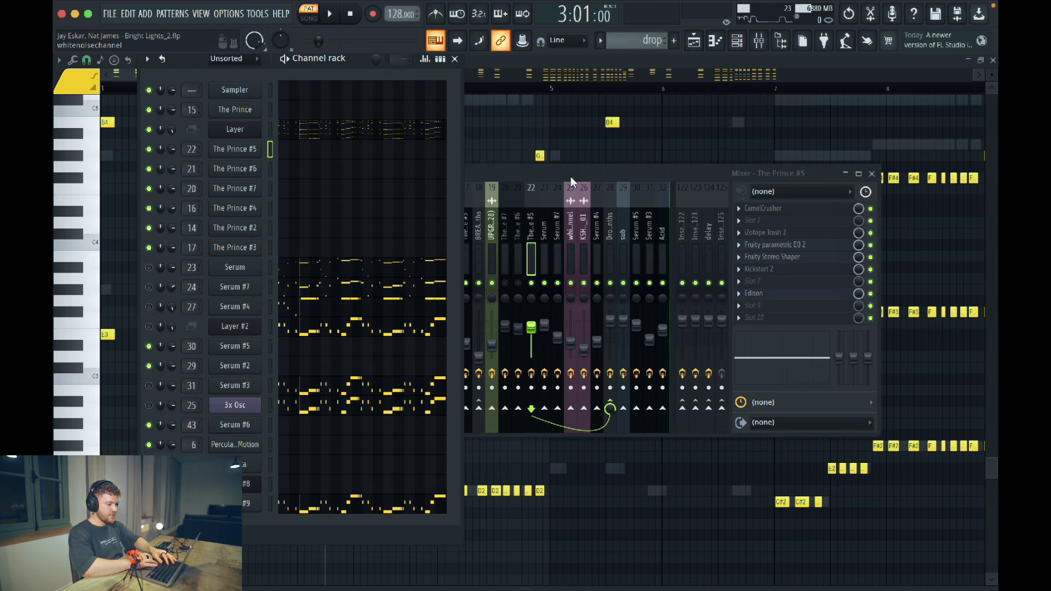
click(571, 177)
click(515, 211)
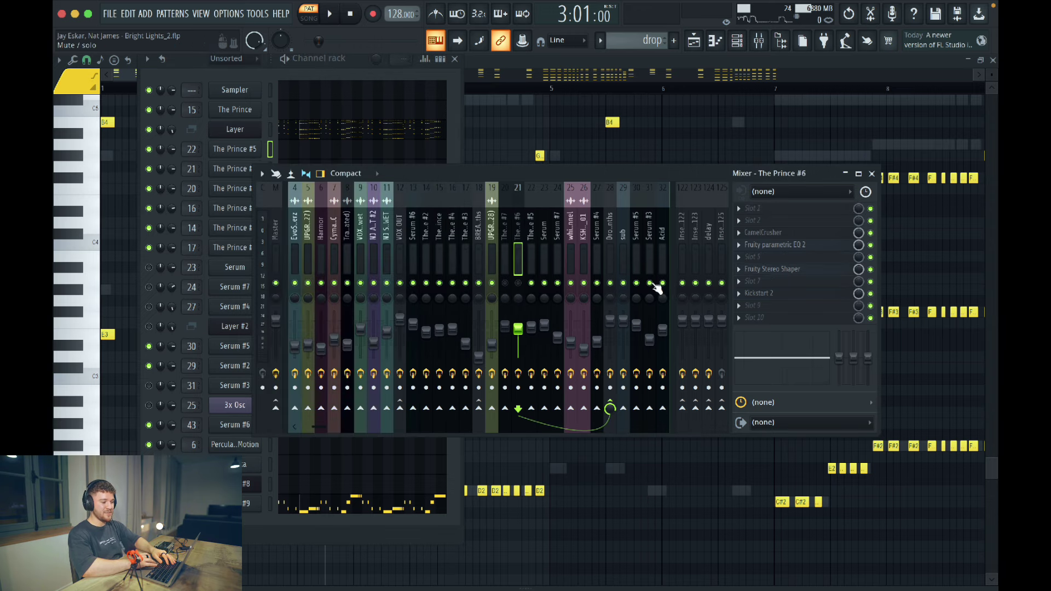
click(782, 268)
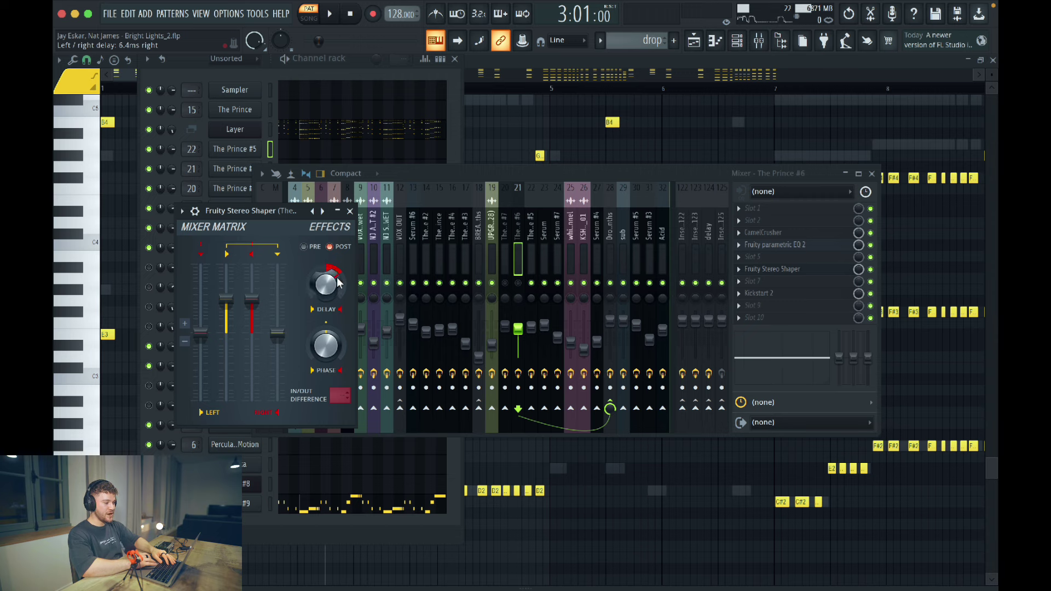
click(506, 262)
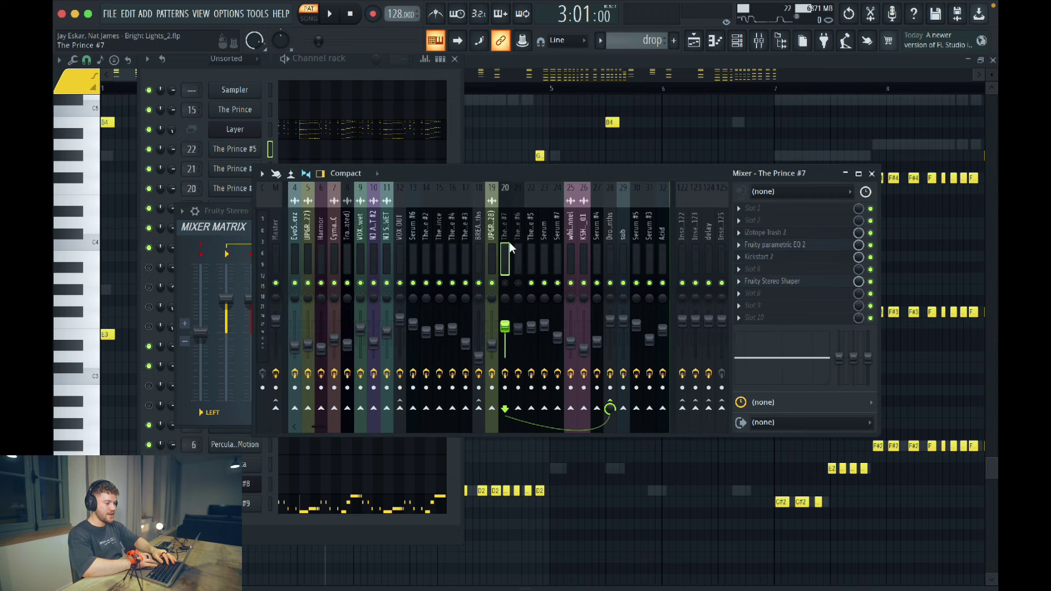
click(514, 285)
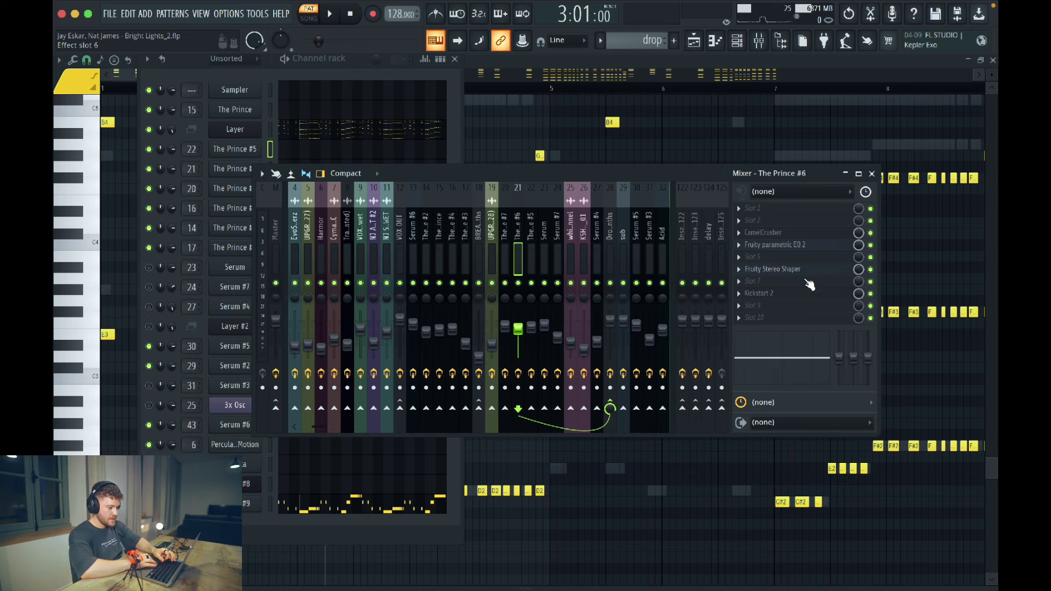
- View iZotope Trash 2 and the Fruity Stereo Shaper on The Prince #7, and close the plugin windows and mixer
click(509, 225)
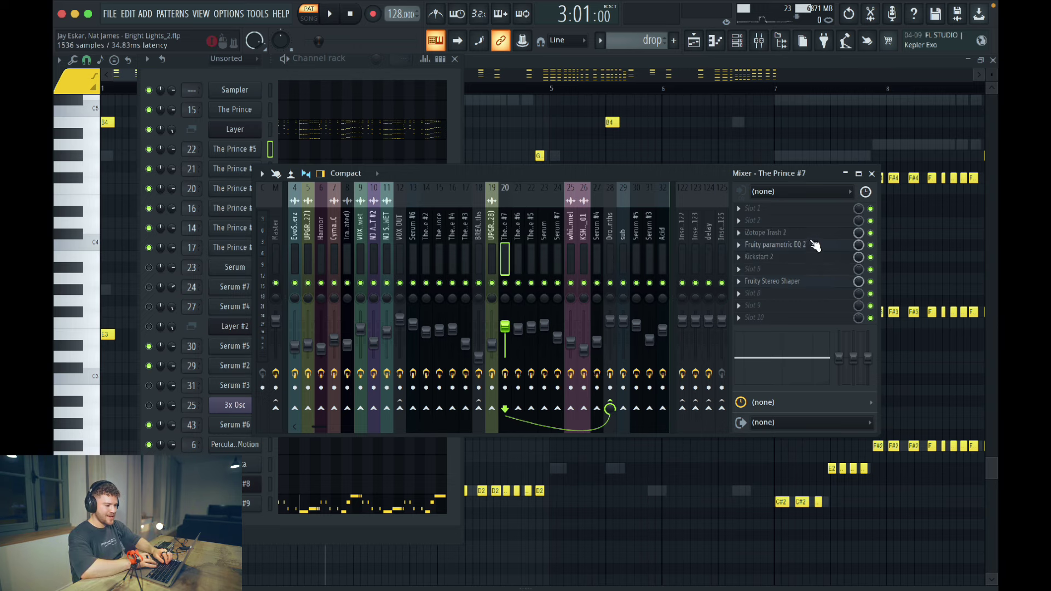
click(789, 232)
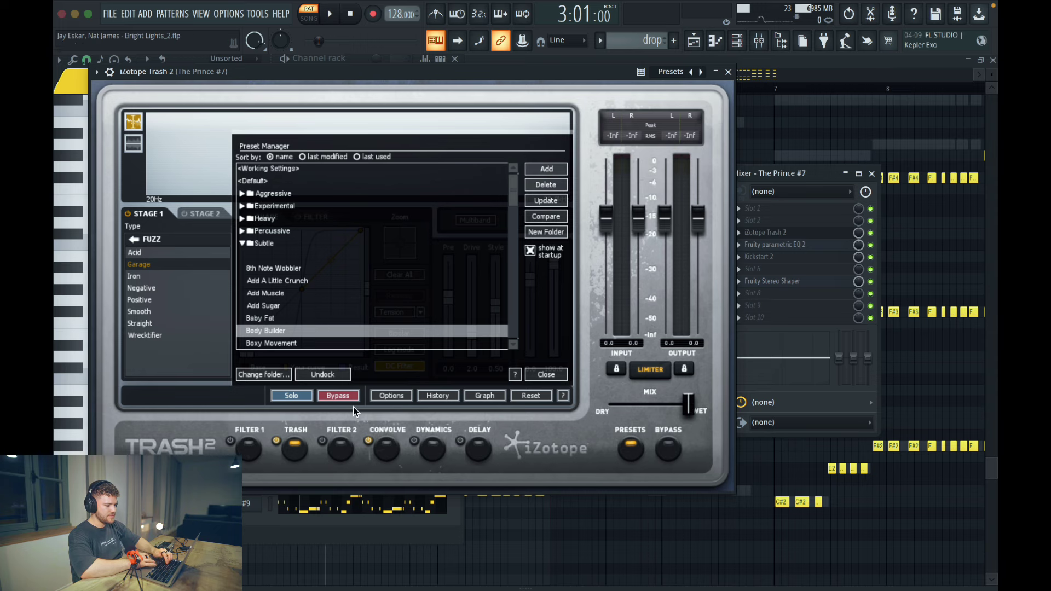
click(728, 72)
click(788, 282)
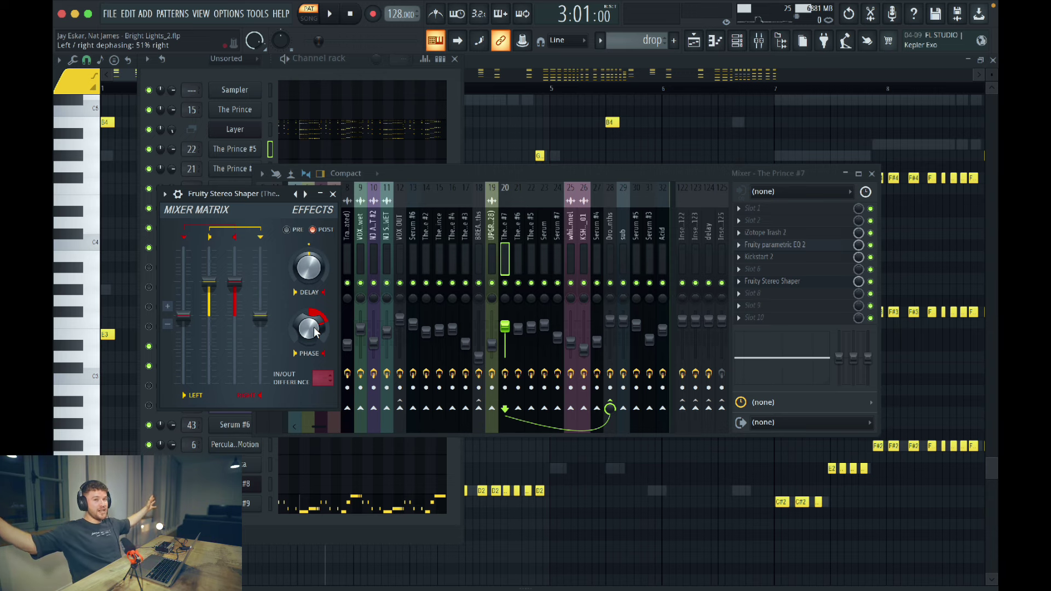
click(333, 193)
click(872, 174)
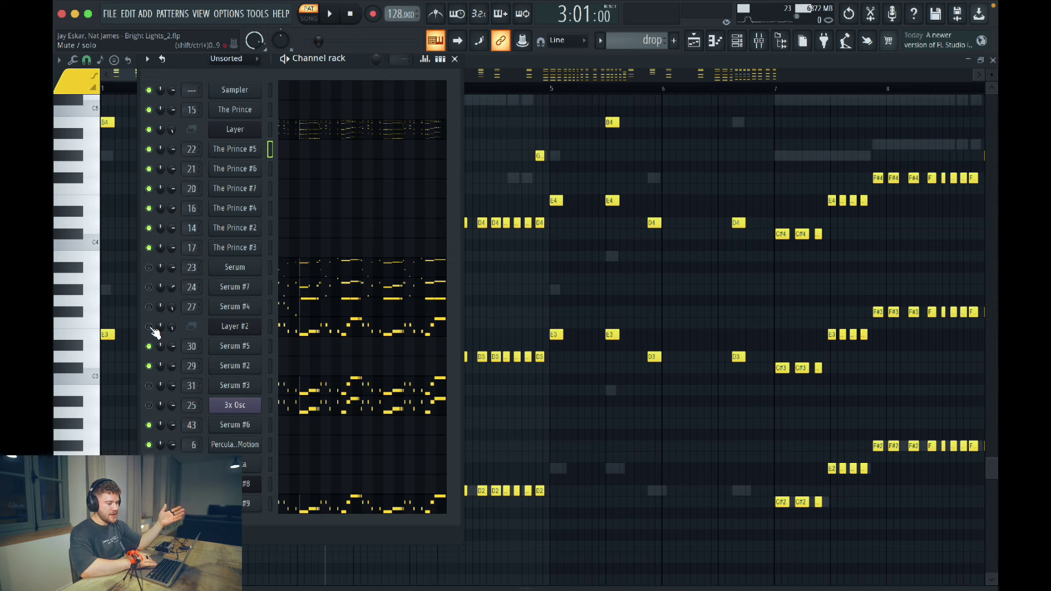
- Open the Serum #2 sub synth and play Layer #2 unmuted, with the Layer channel muted
click(270, 327)
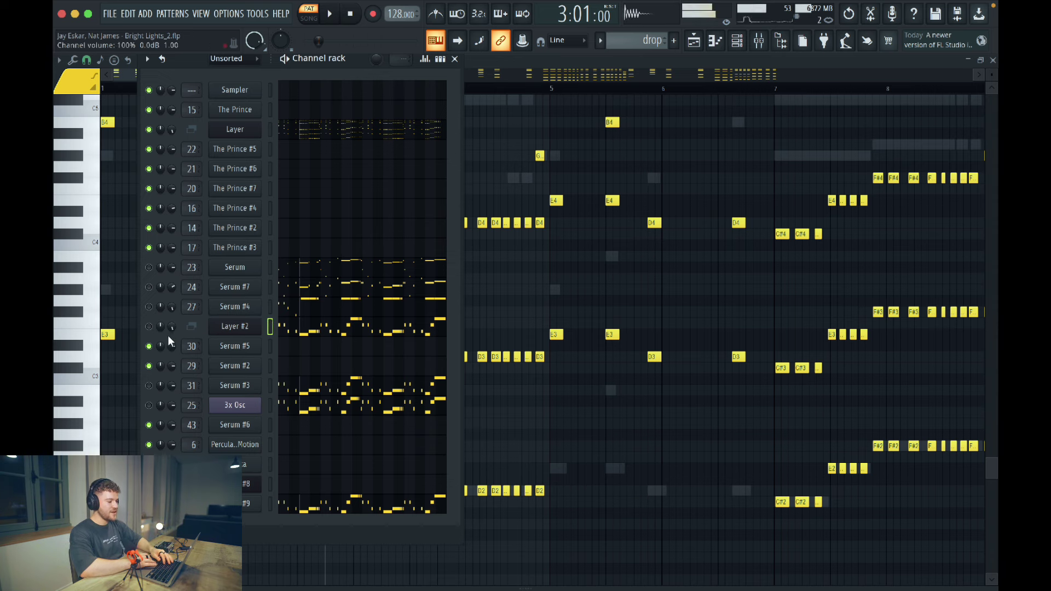
click(235, 365)
drag(902, 139, 510, 110)
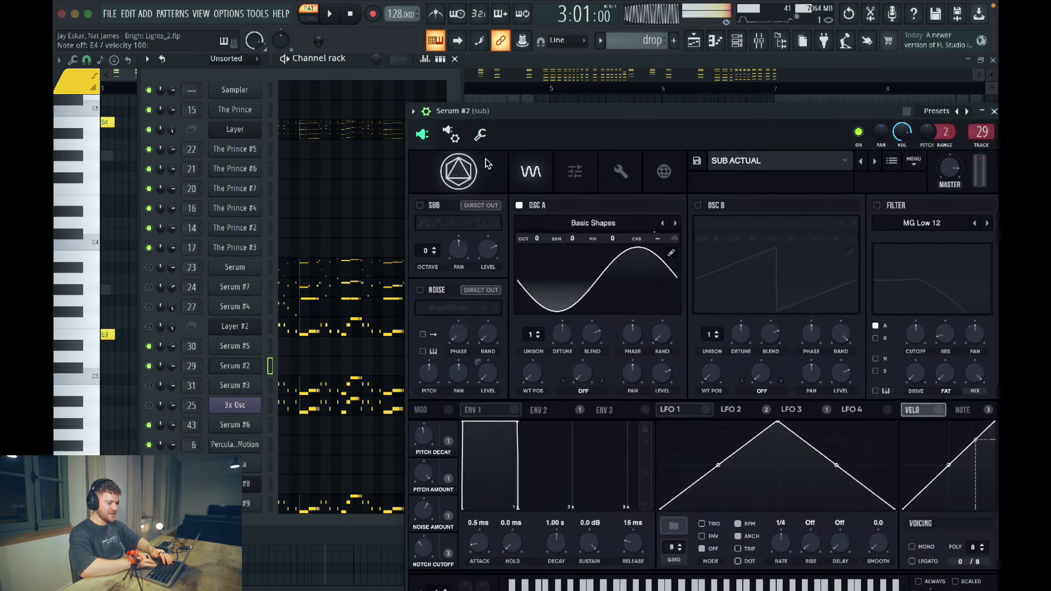
key(space)
click(307, 329)
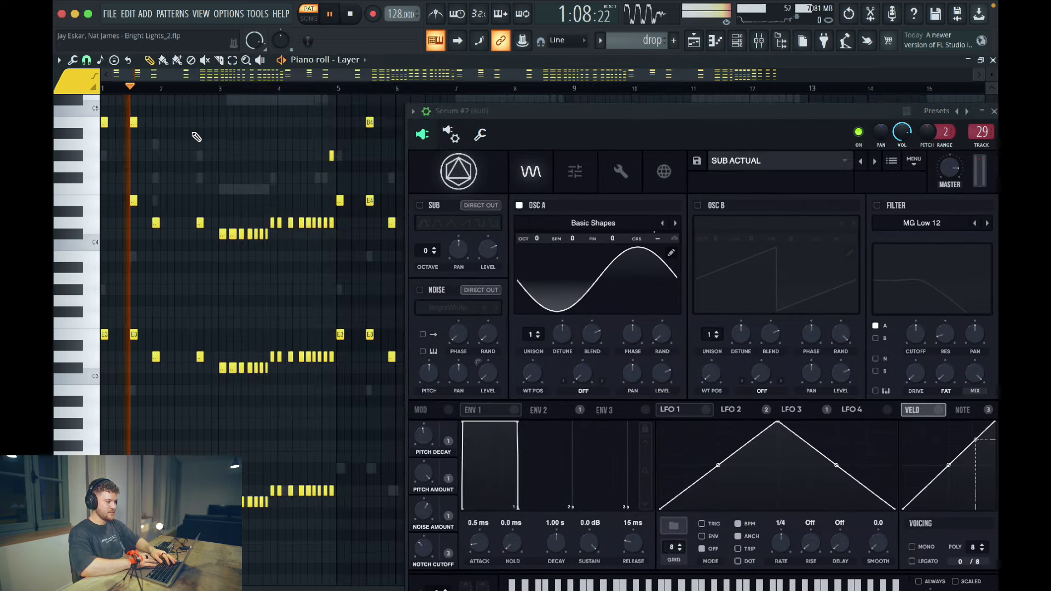
click(740, 44)
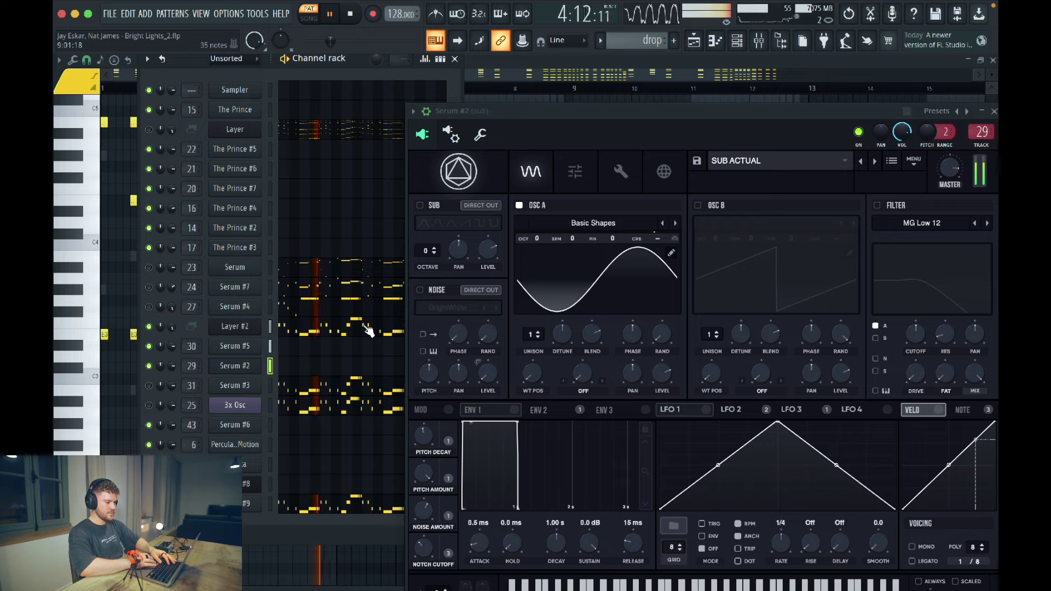
key(space)
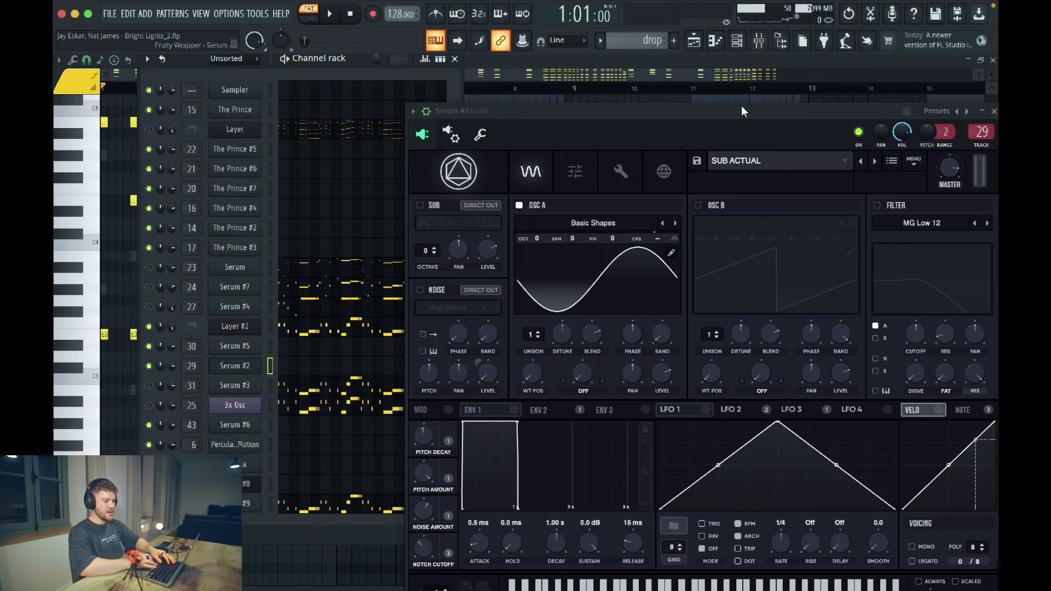
- View the Serum #2 SUB ACTUAL patch and the Serum #5 BA - Dahmer HeartBeat patch, closing both synth windows
drag(741, 113, 627, 56)
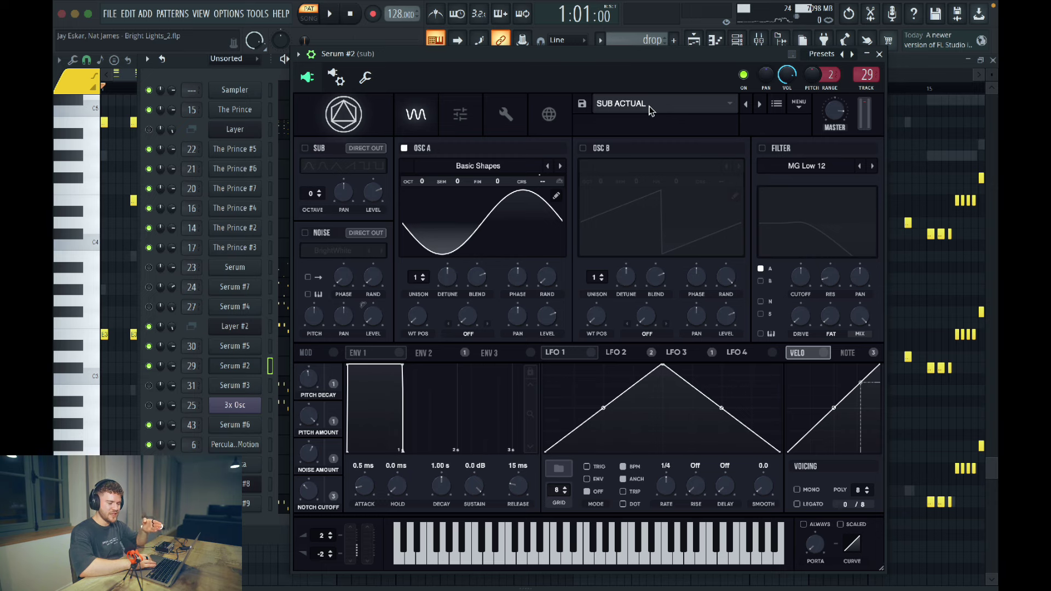
click(879, 54)
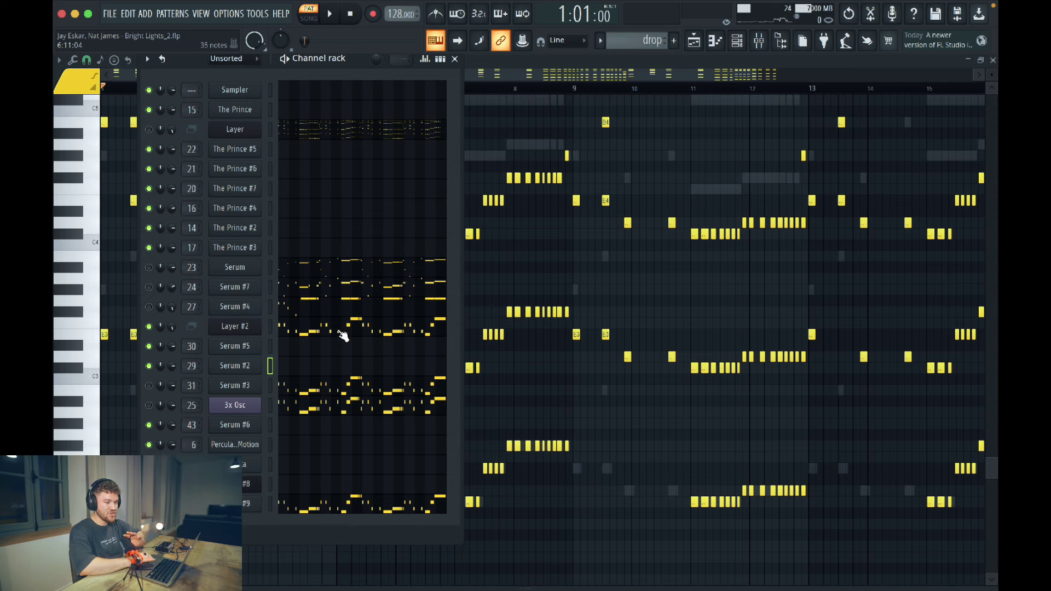
click(253, 351)
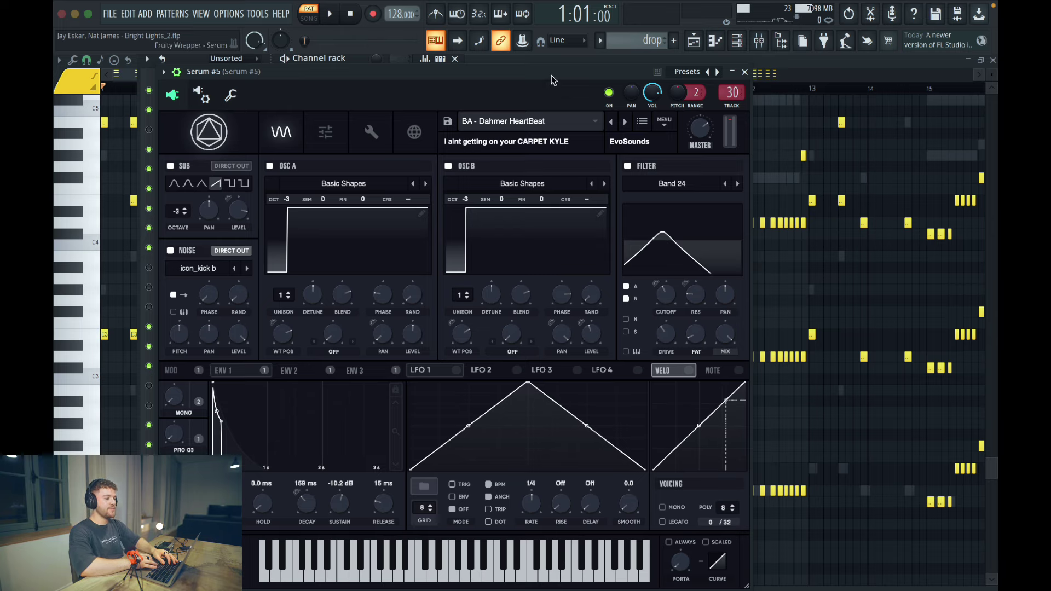
click(835, 70)
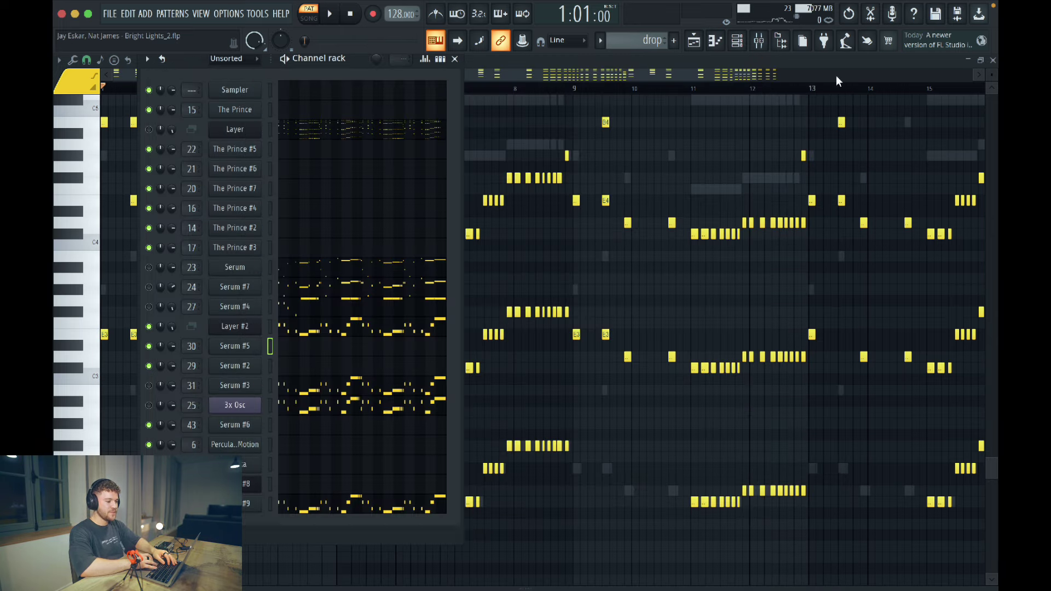
- Solo the Serum #5 track in the mixer
click(760, 41)
scroll(579, 252, down, 3)
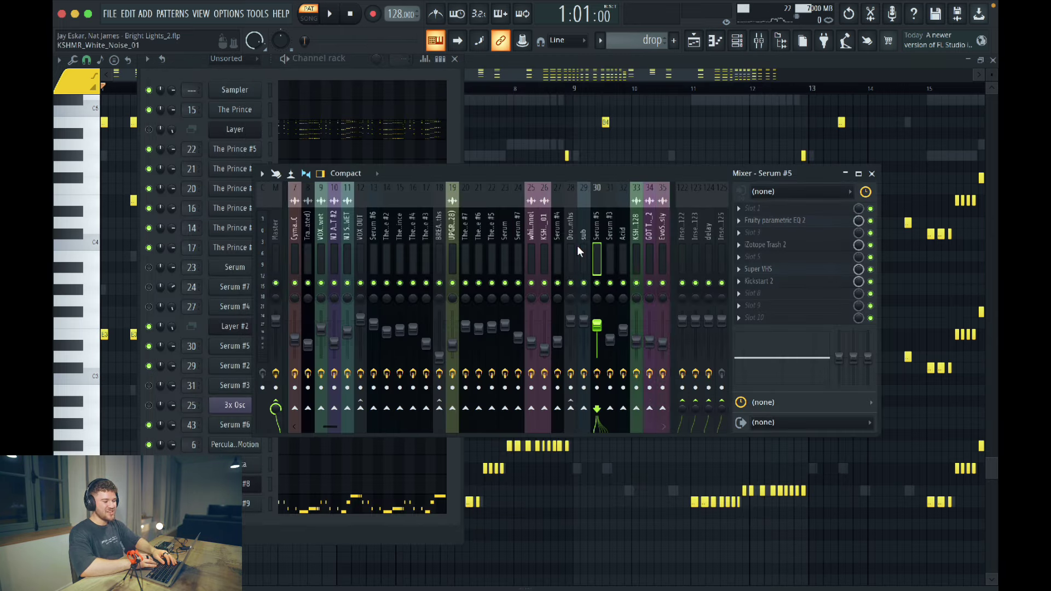
right_click(597, 283)
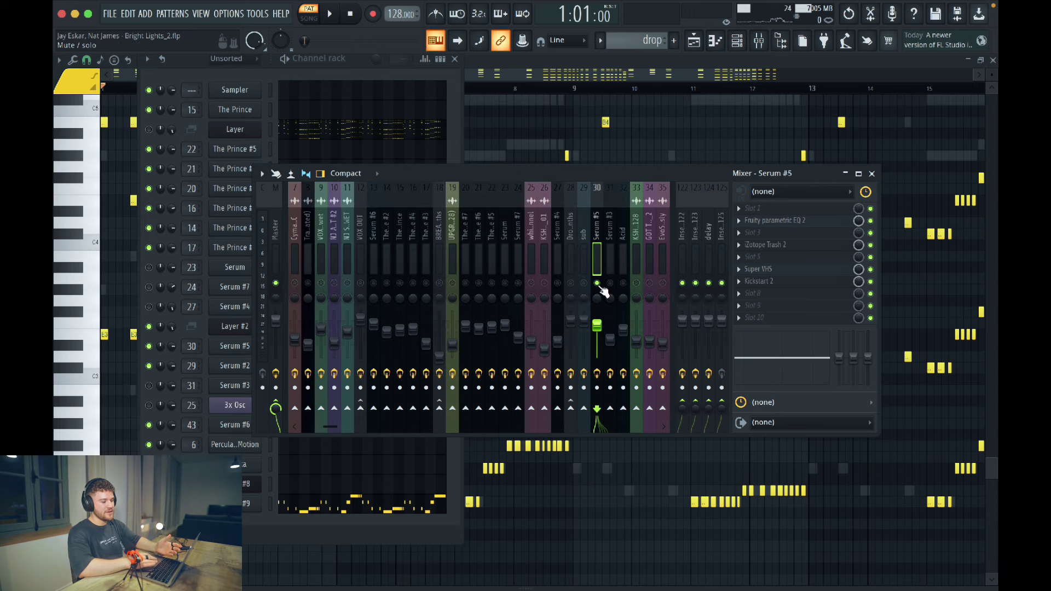
- Compare the sound of the Serum #5 mixer track with its effects switched off and on, leaving them on
click(598, 374)
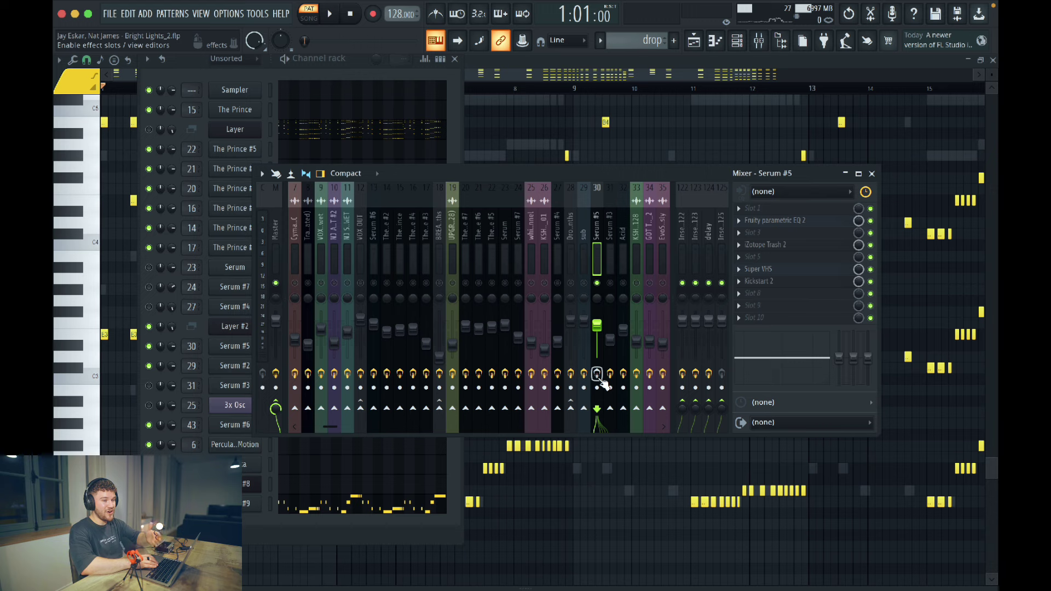
key(space)
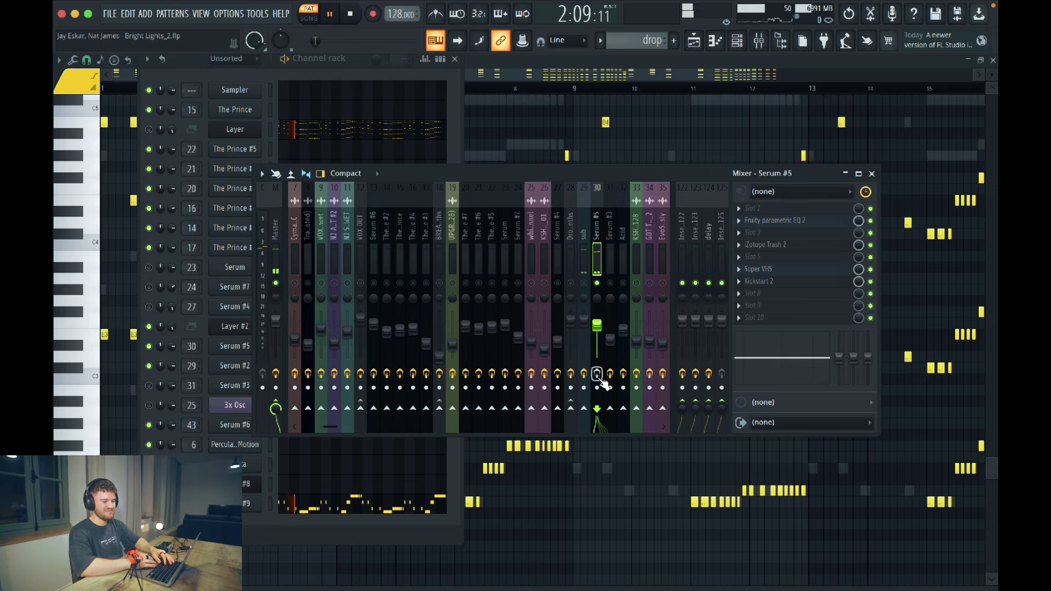
click(598, 374)
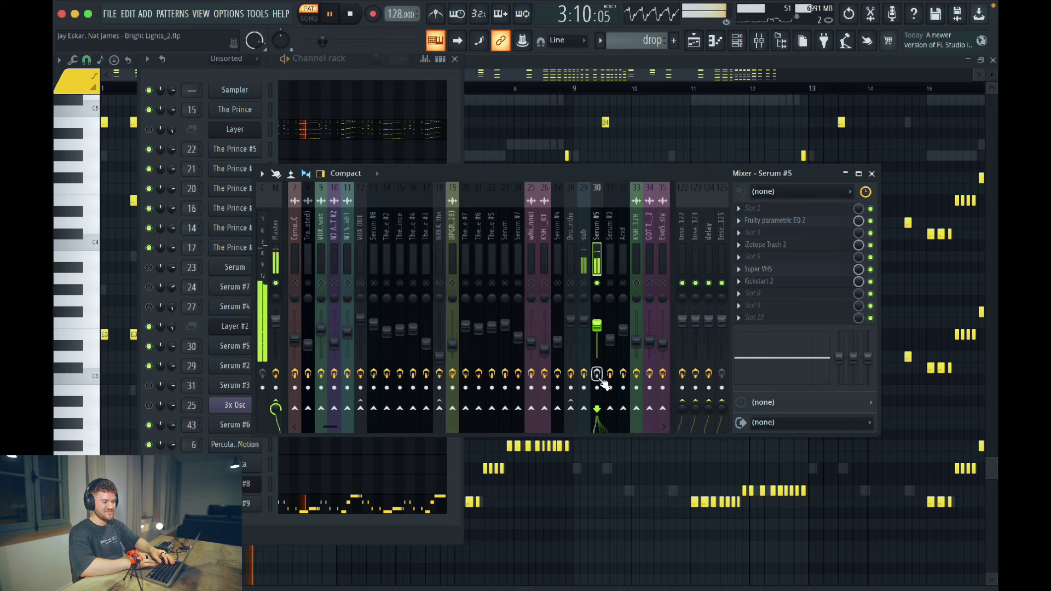
key(space)
key(space)
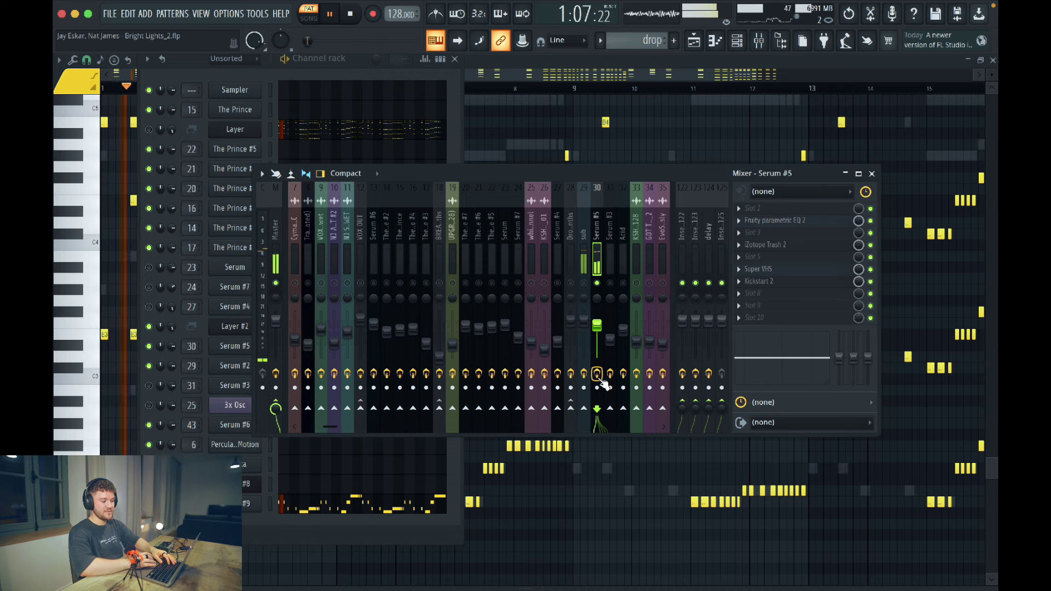
key(space)
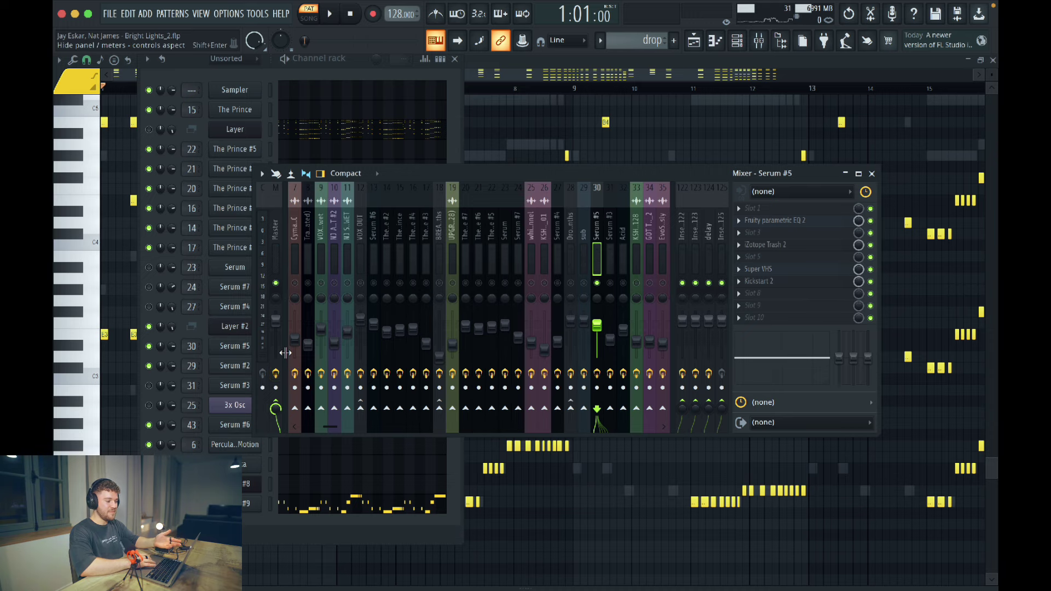
- View the Trash and Convolve module settings of iZotope Trash 2 on Serum #5, dismissing the preset manager
click(808, 246)
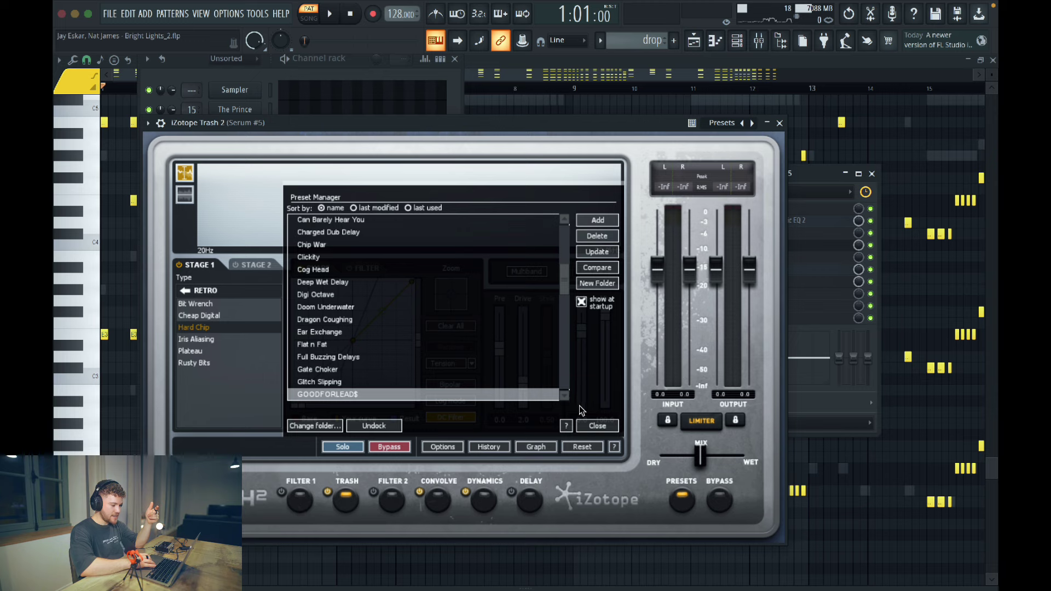
click(597, 426)
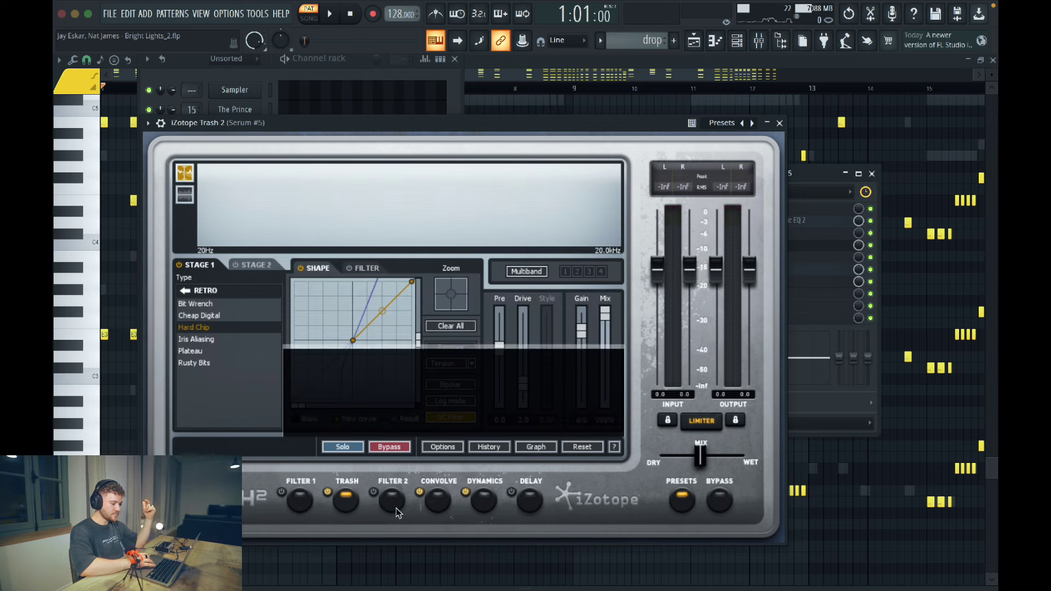
click(440, 511)
click(346, 501)
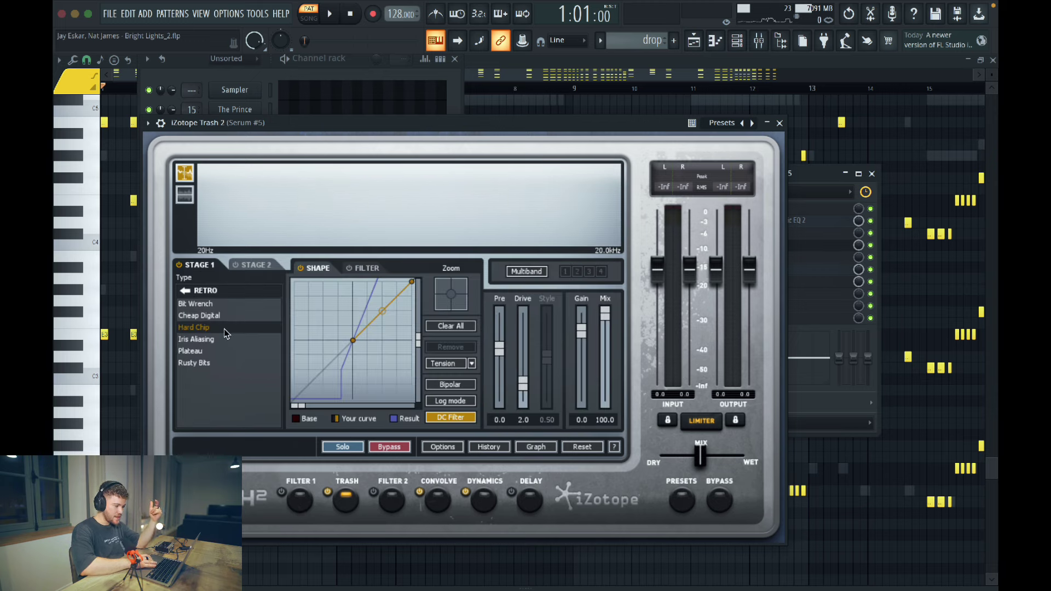
click(441, 506)
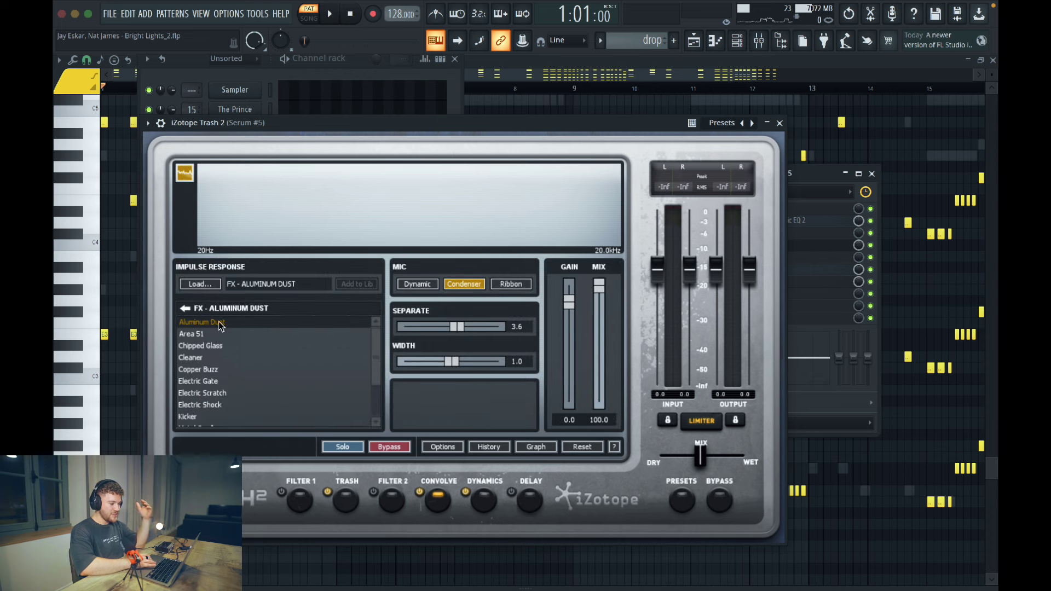
- View the Dynamics module settings of iZotope Trash 2 on Serum #5 and close the effect window
click(486, 500)
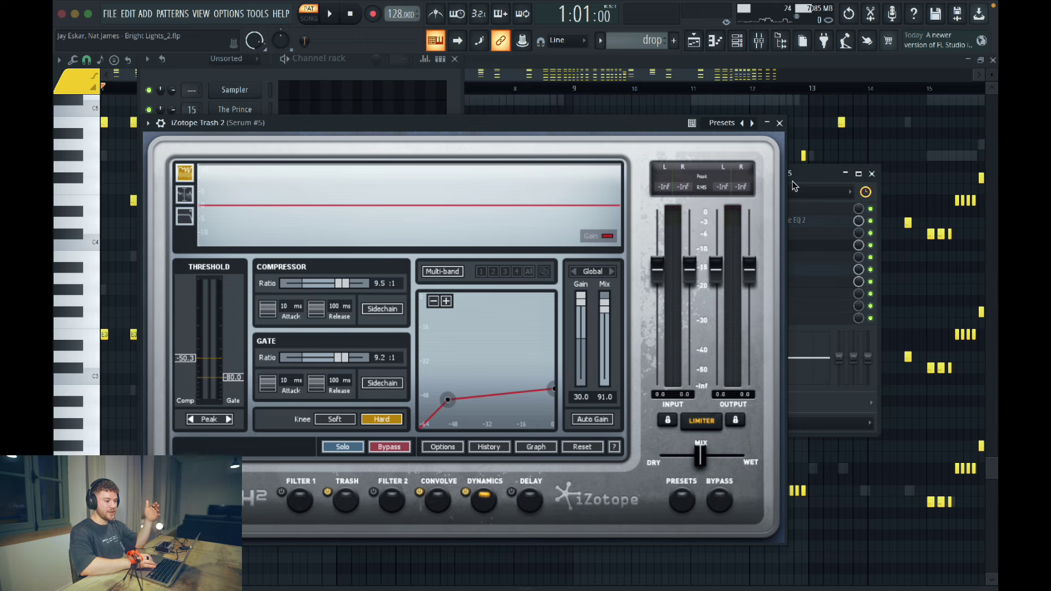
click(779, 123)
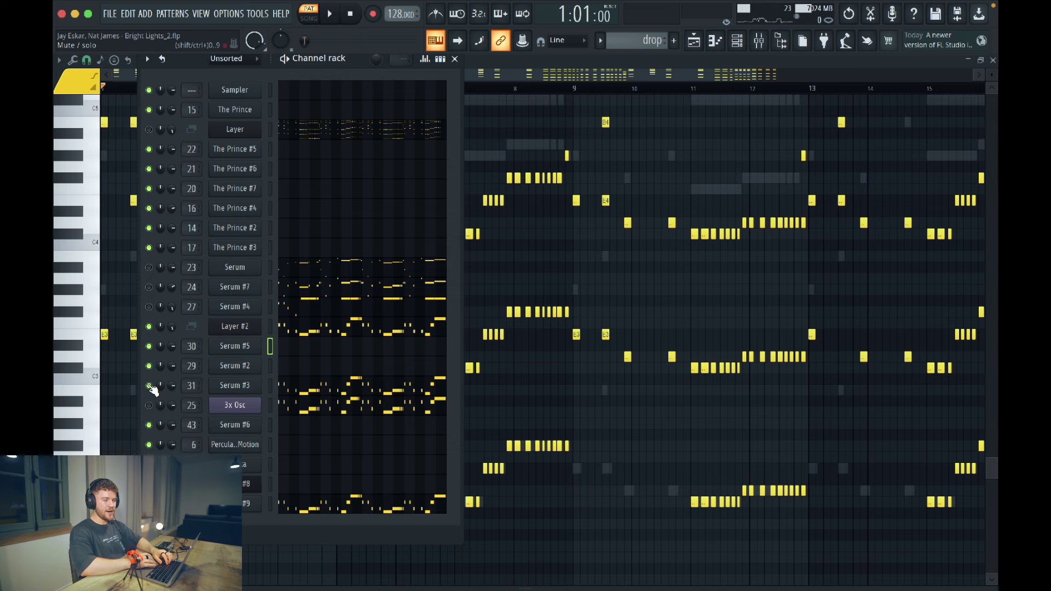
- Play the drop and view the Serum #3 Subby patch, bringing up the mixer and closing the synth window
key(space)
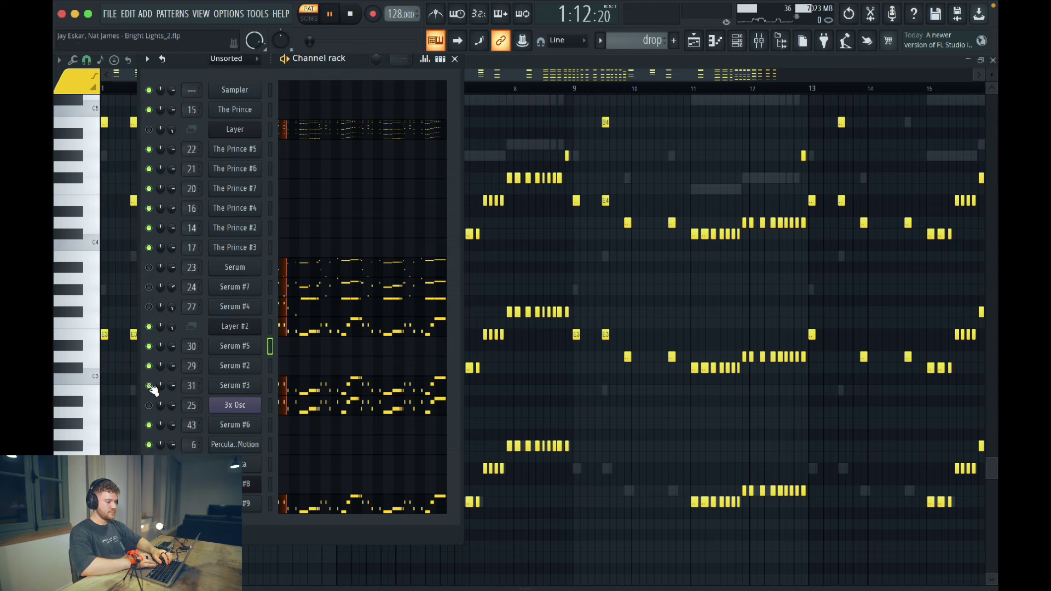
click(240, 387)
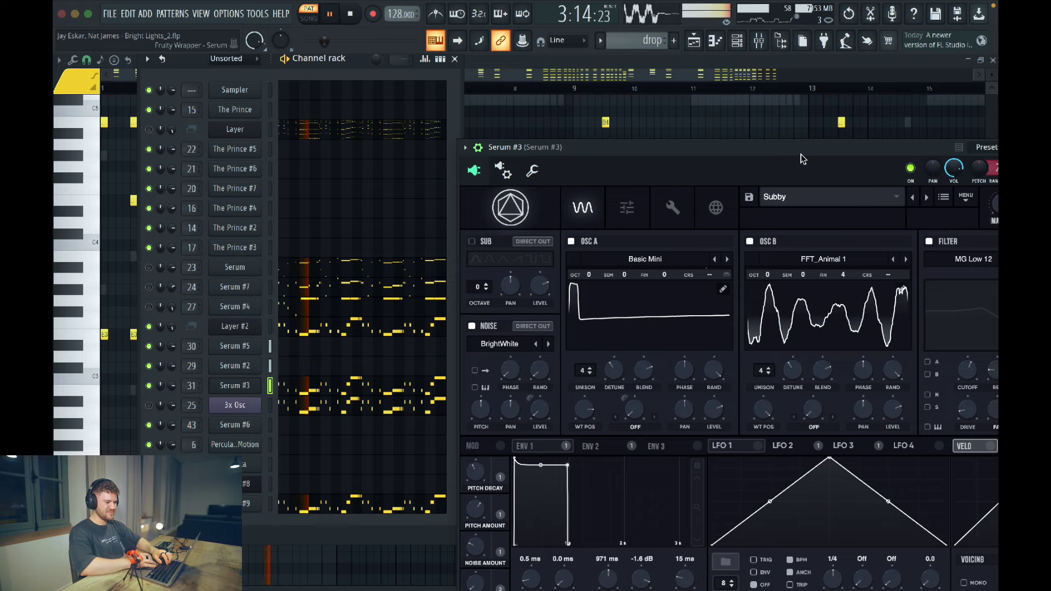
drag(800, 154, 682, 109)
key(F9)
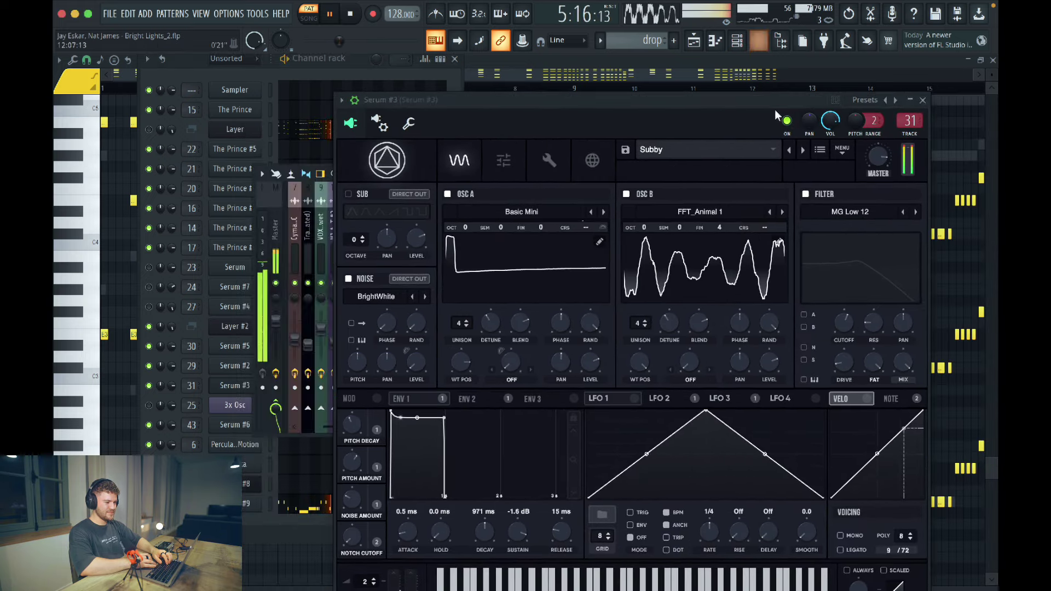
click(923, 100)
key(space)
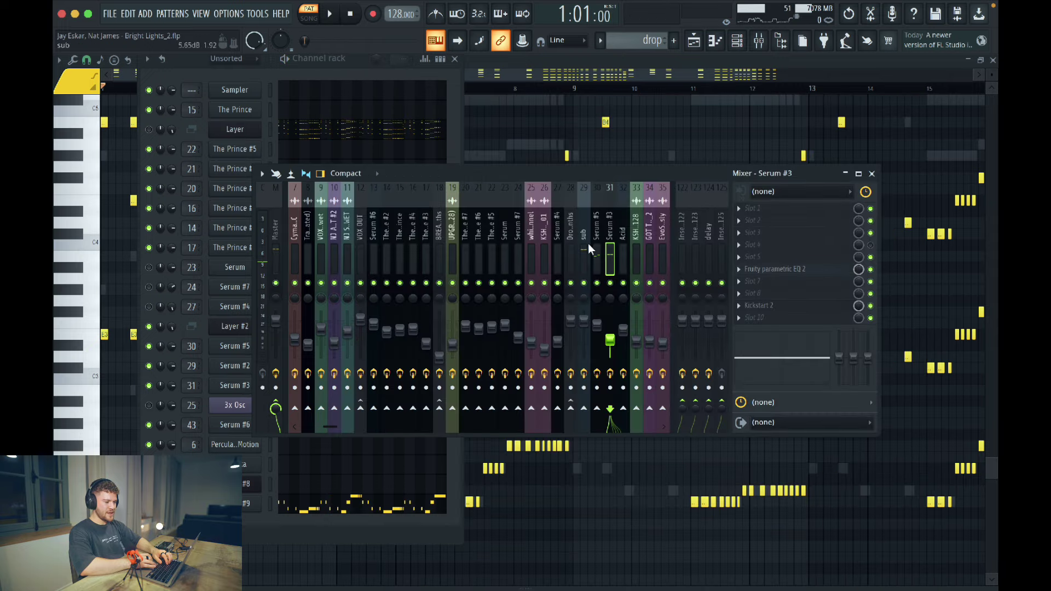
- Play the bass briefly and view Fruity parametric EQ 2 on the Serum #3 mixer track, closing the effect and the mixer
key(space)
key(space)
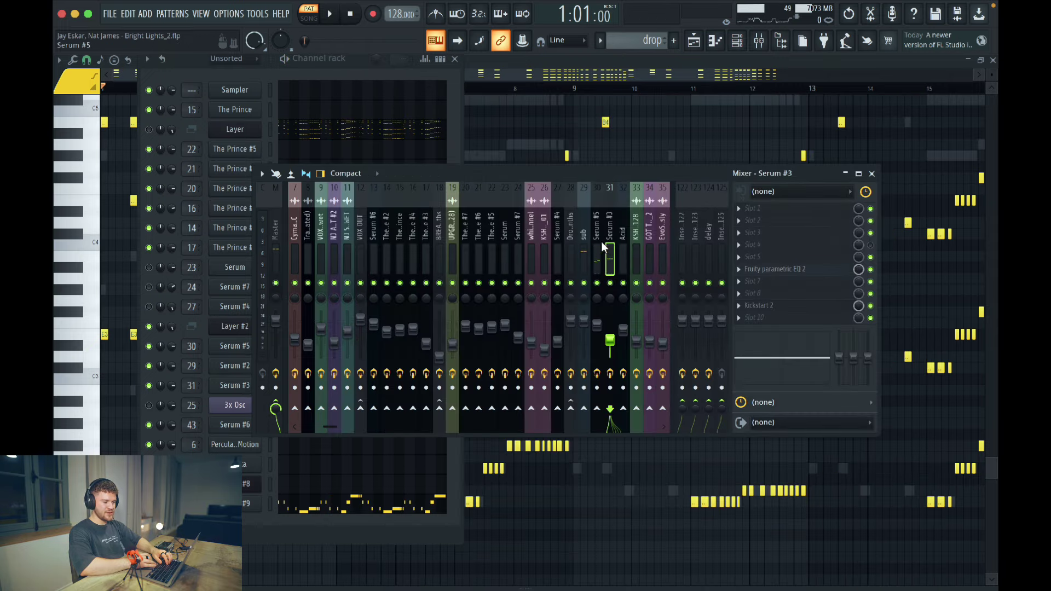
key(F9)
key(F9)
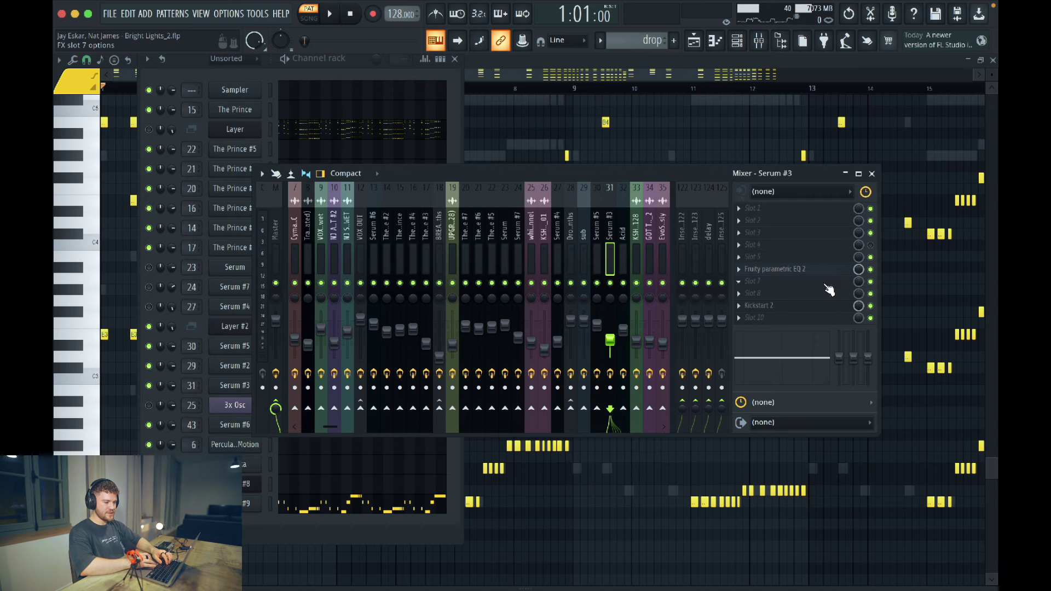
click(809, 270)
click(564, 143)
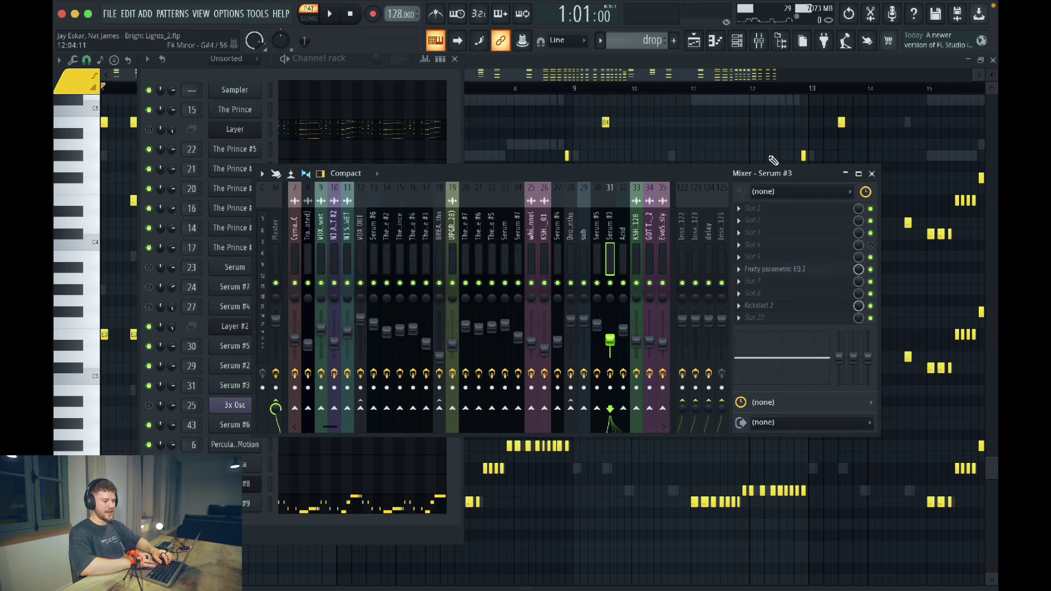
click(873, 174)
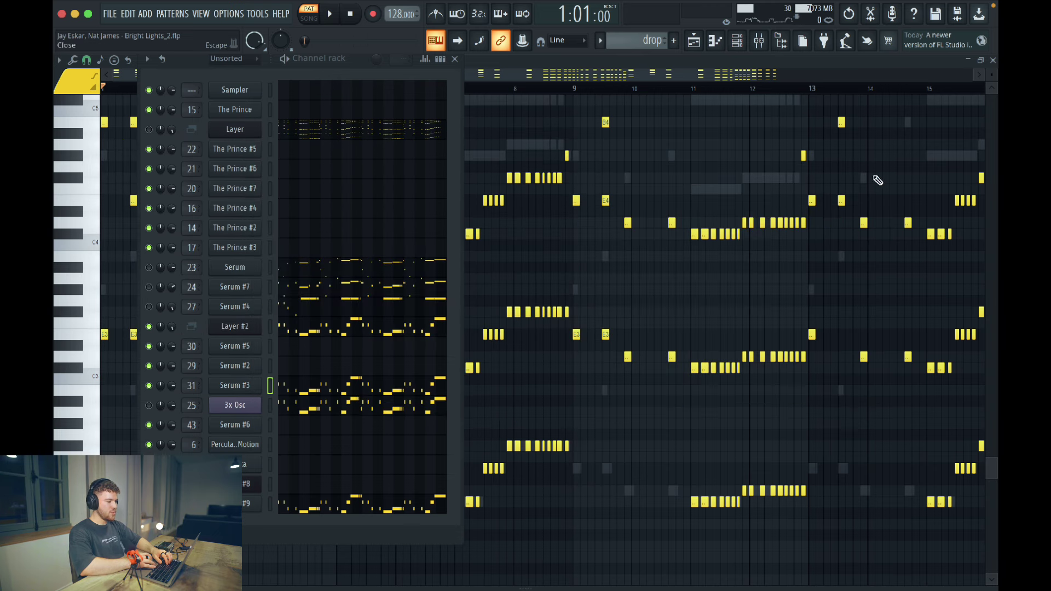
- Unmute the Layer channel and listen to the lead layers together with the bass layers
click(150, 129)
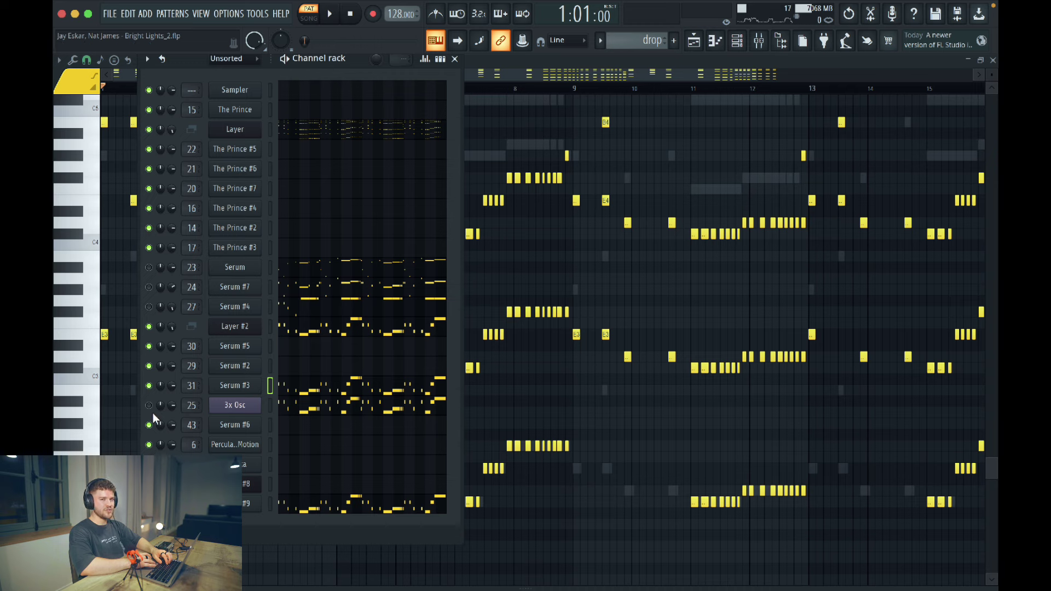
key(space)
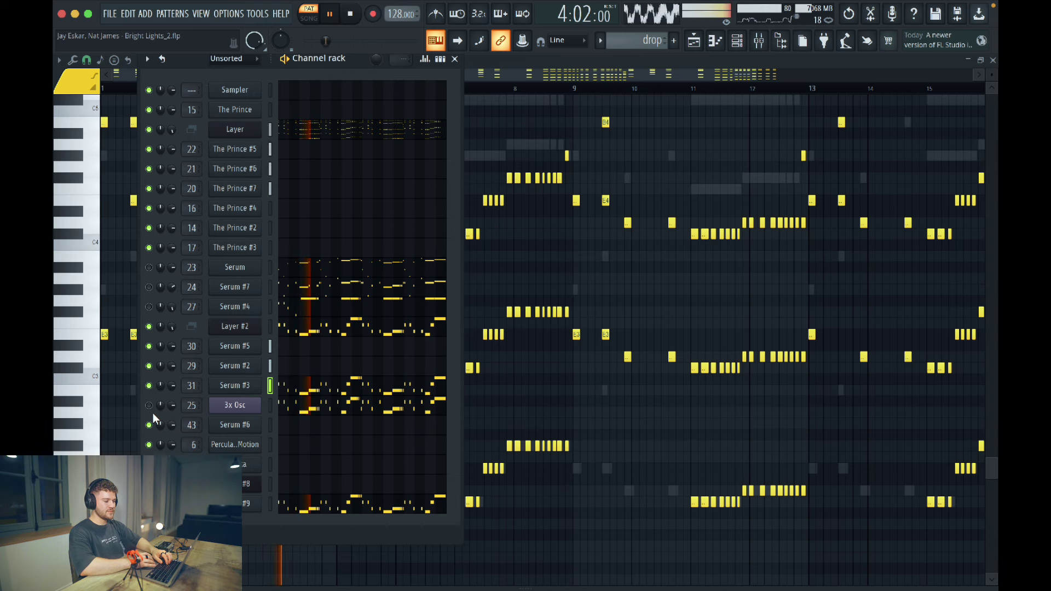
key(space)
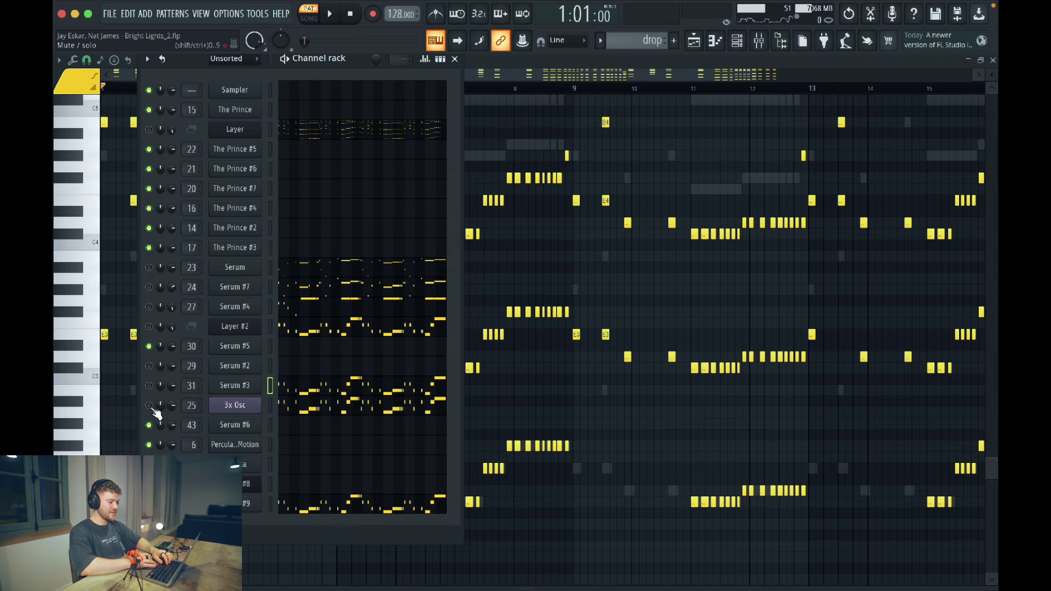
- Listen to the 3x Osc channel and show the effects on its whitenoisechannel mixer track
key(space)
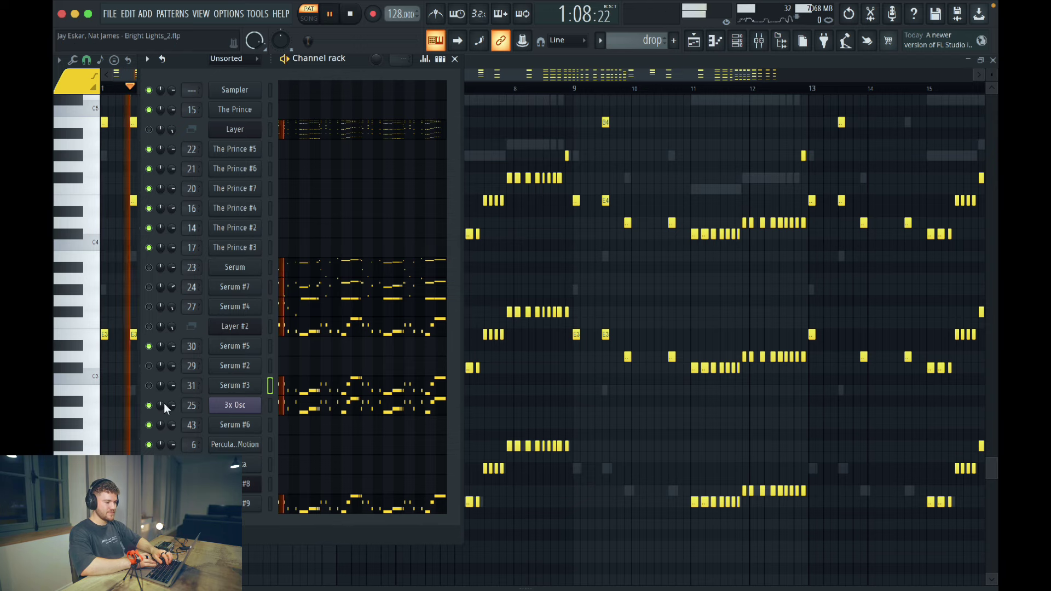
click(758, 43)
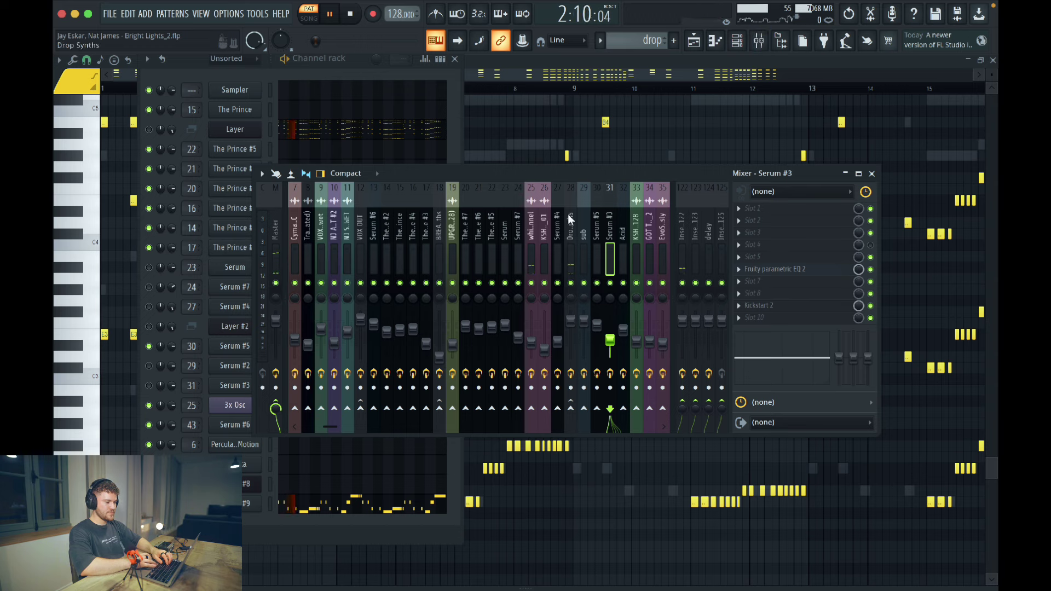
click(531, 230)
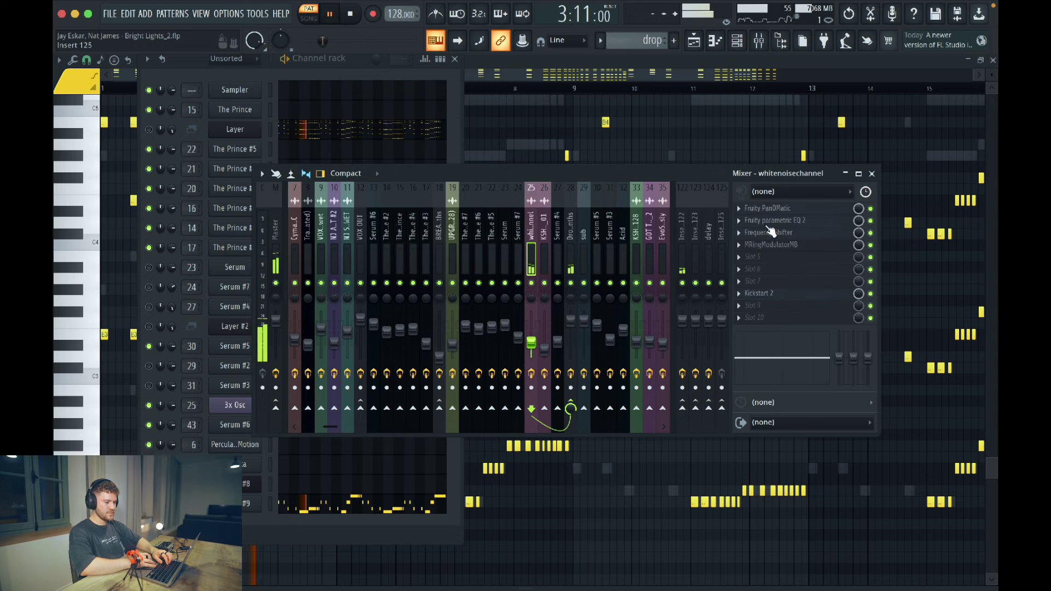
key(space)
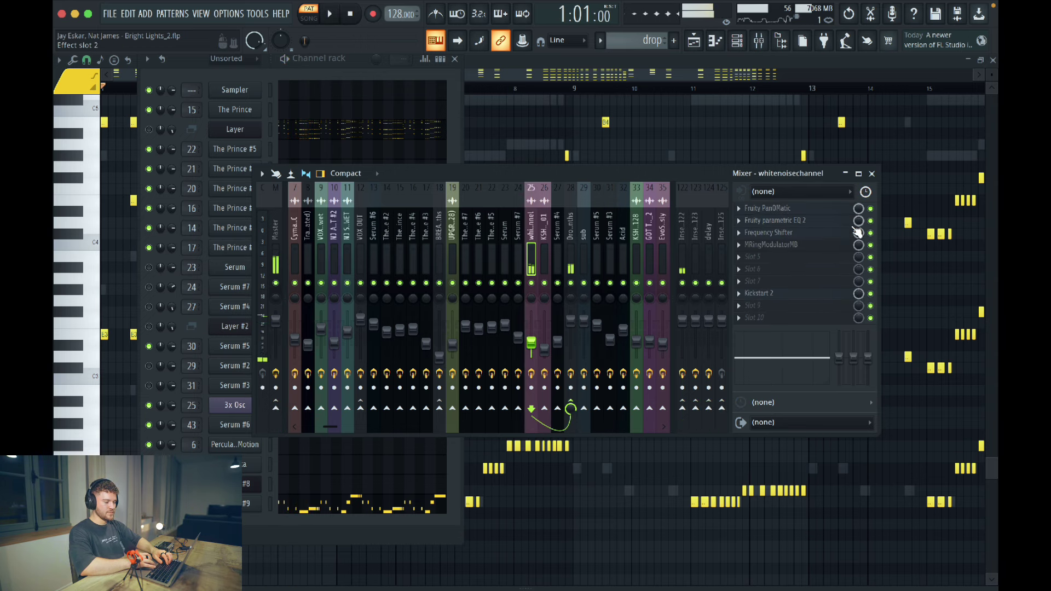
- View the MRingModulatorMB Double Modulation settings on the whitenoisechannel track and close the effect window
click(794, 245)
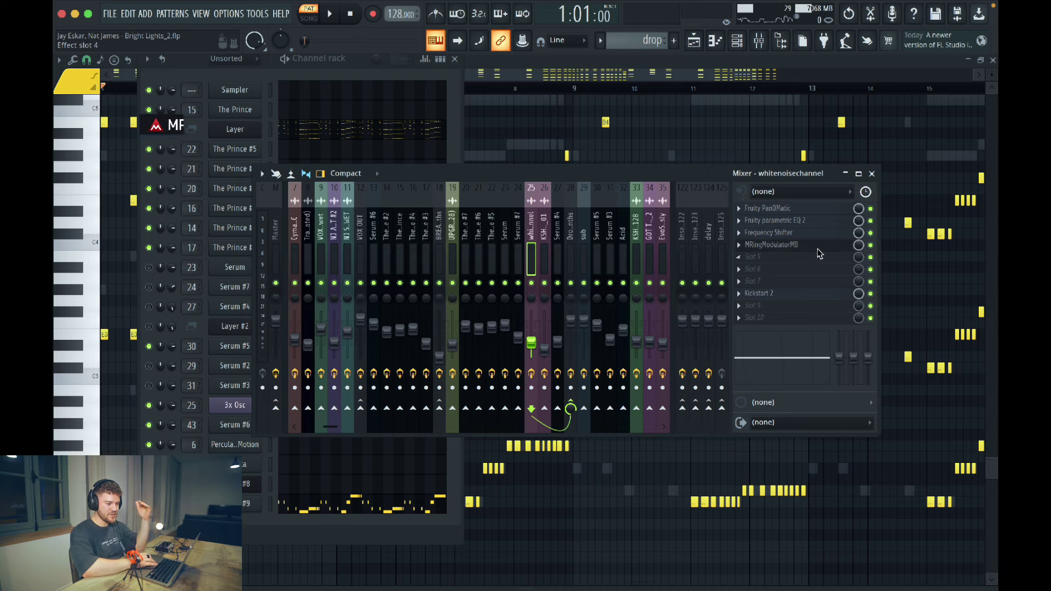
click(769, 123)
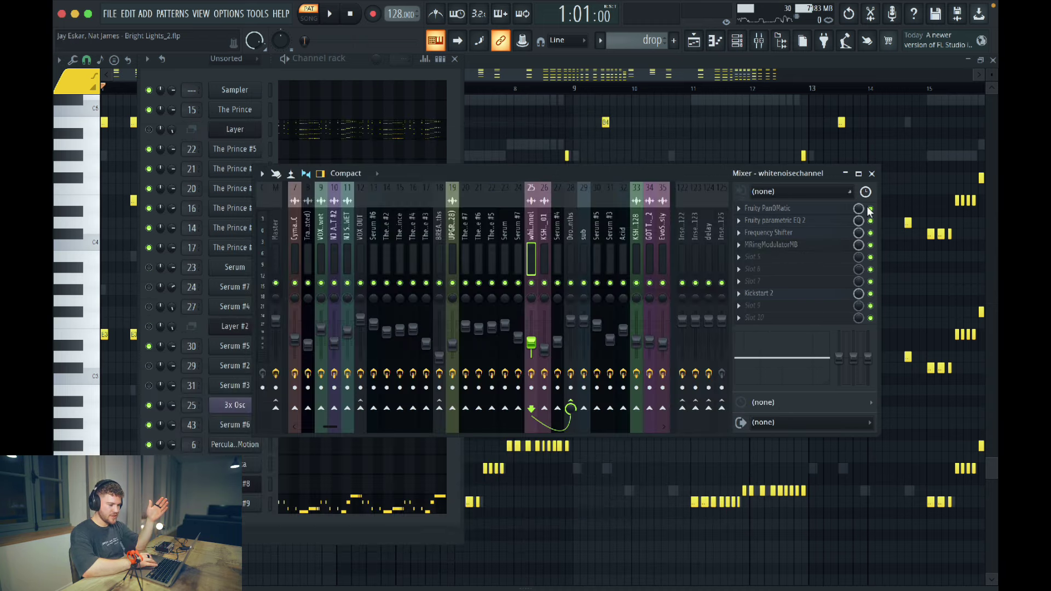
click(819, 246)
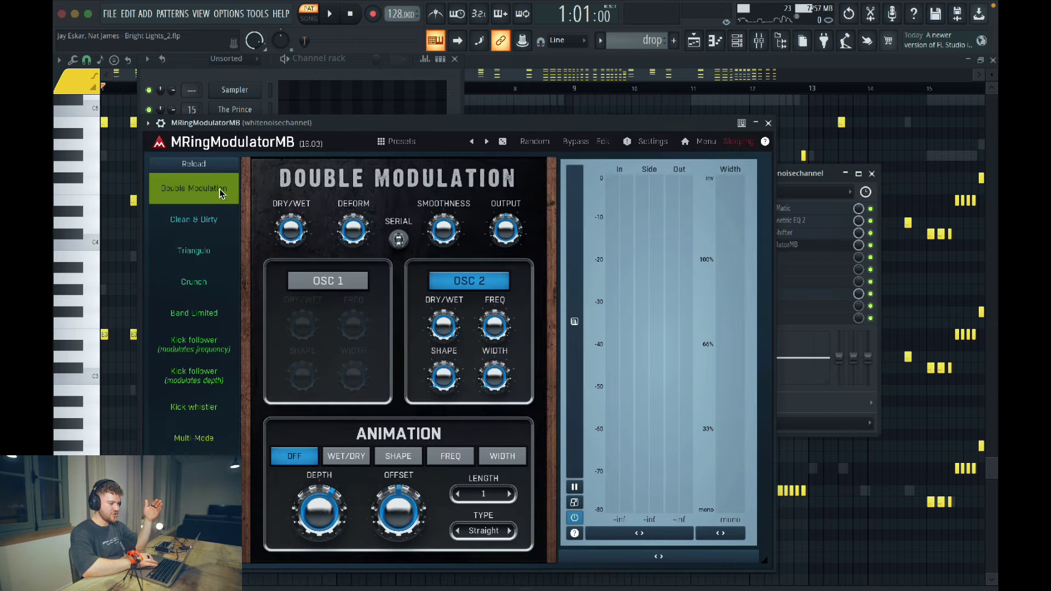
click(770, 123)
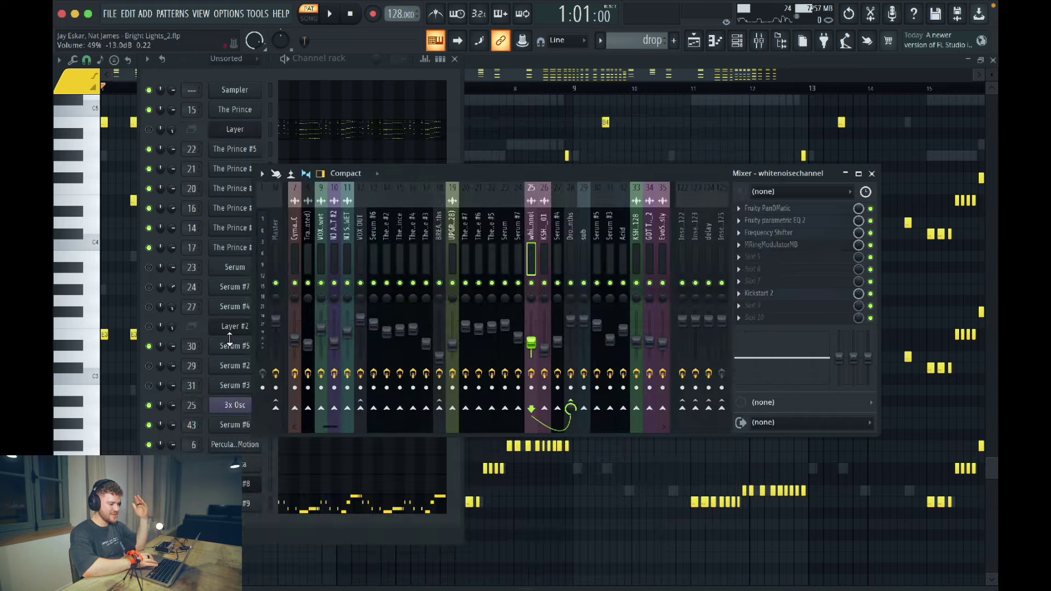
- Unmute the bass layers, including Serum #3, followed by the Layer channel, and listen to the combined drop synths
click(149, 386)
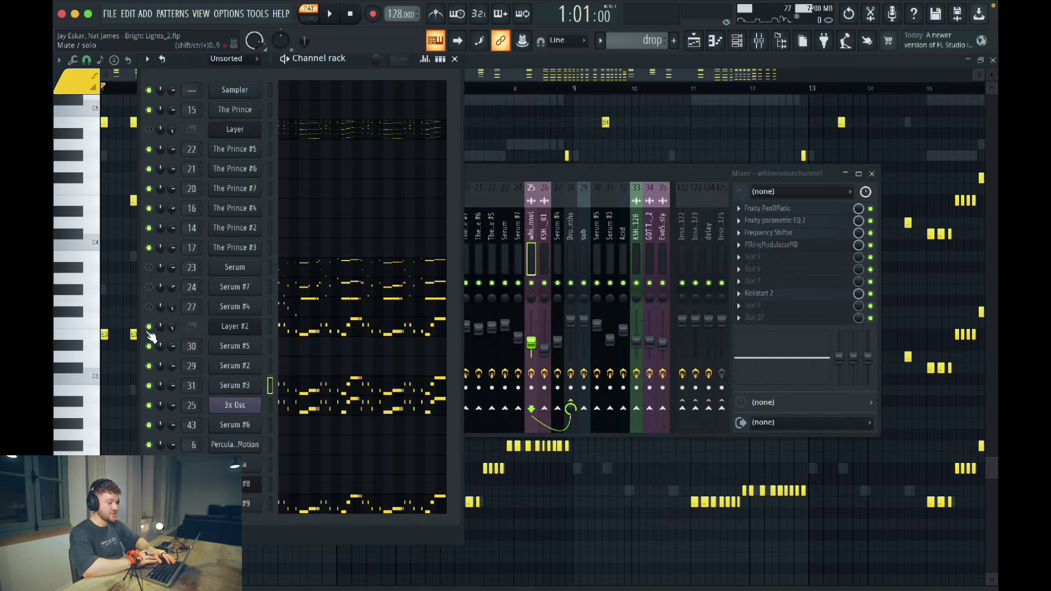
key(space)
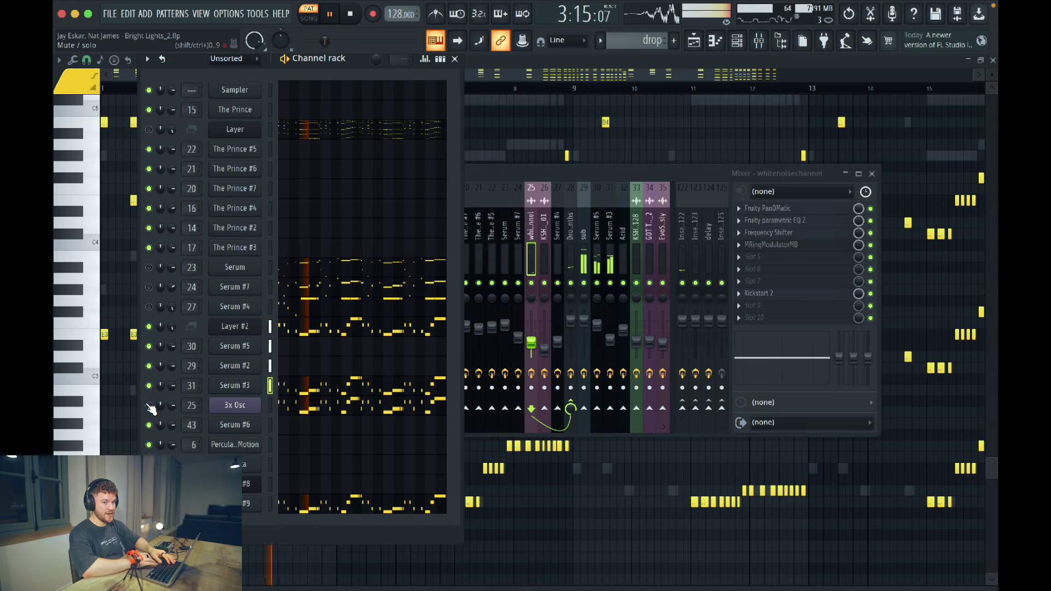
click(148, 130)
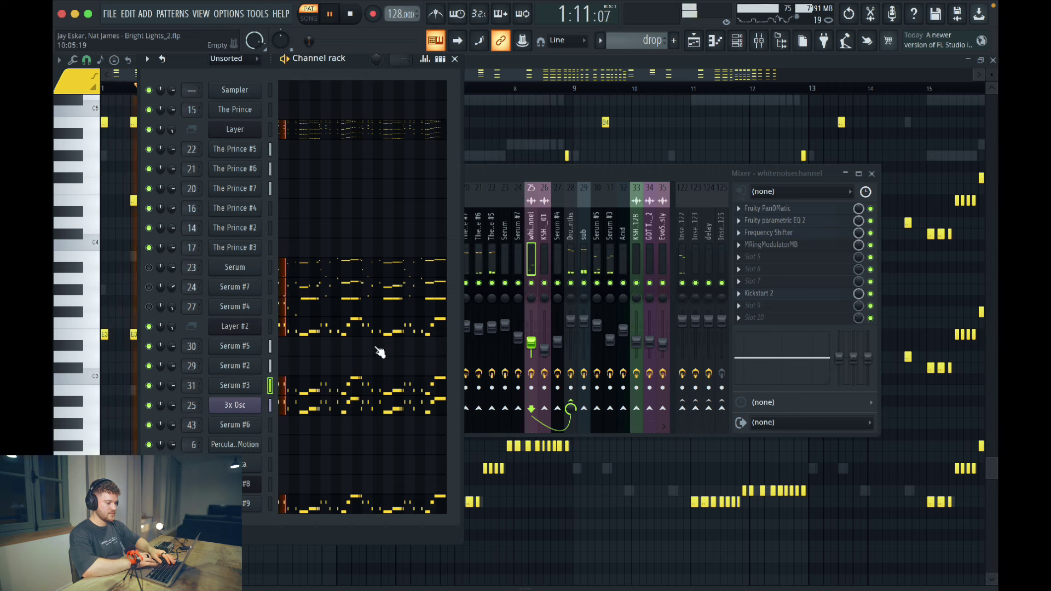
key(space)
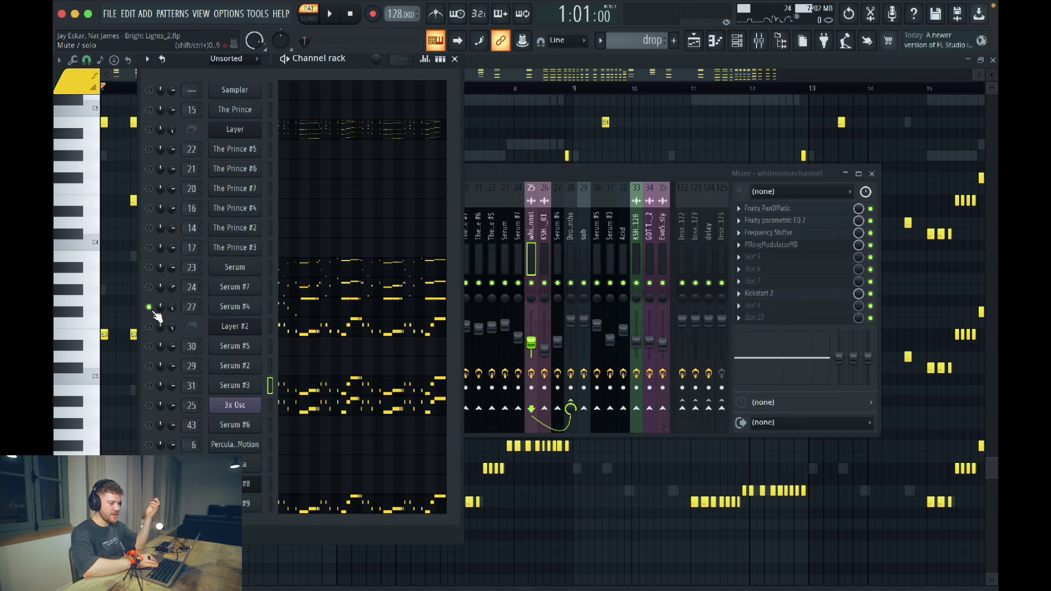
- Audition the Serum #4, Serum #7 and Serum channels in turn, leaving only Serum unmuted
key(space)
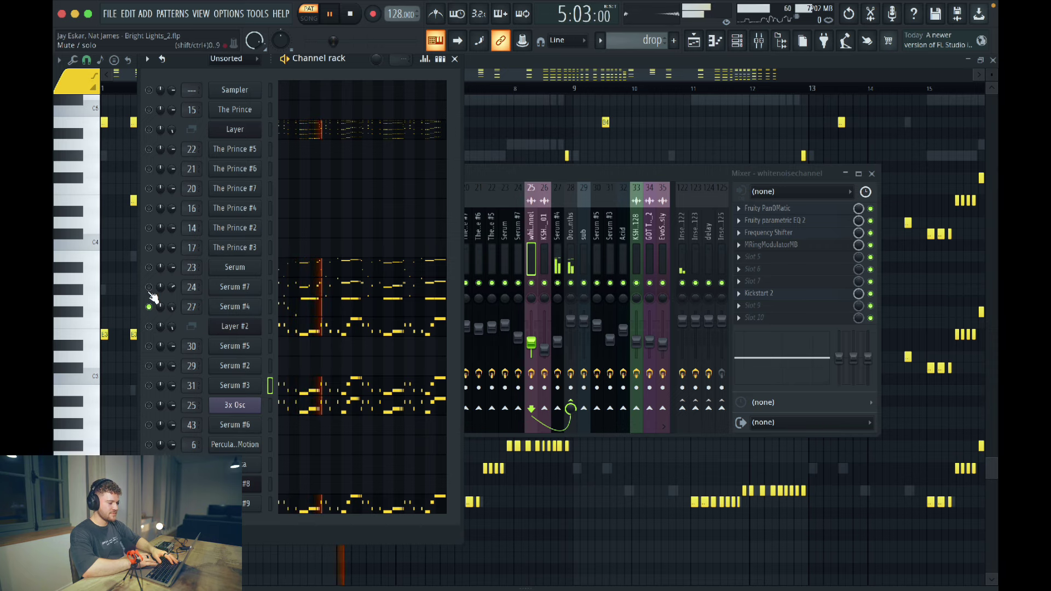
key(space)
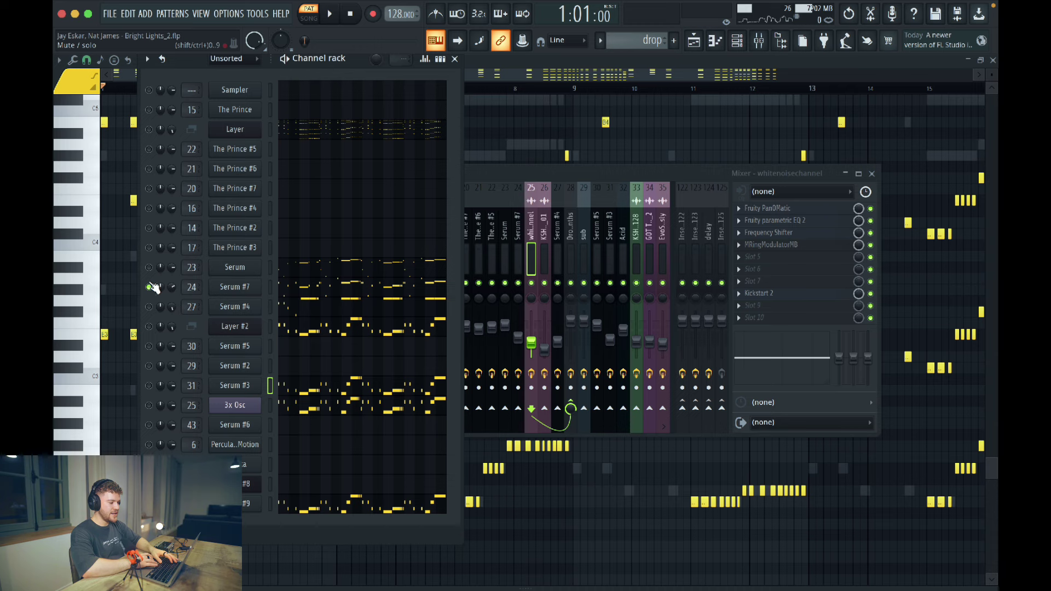
key(space)
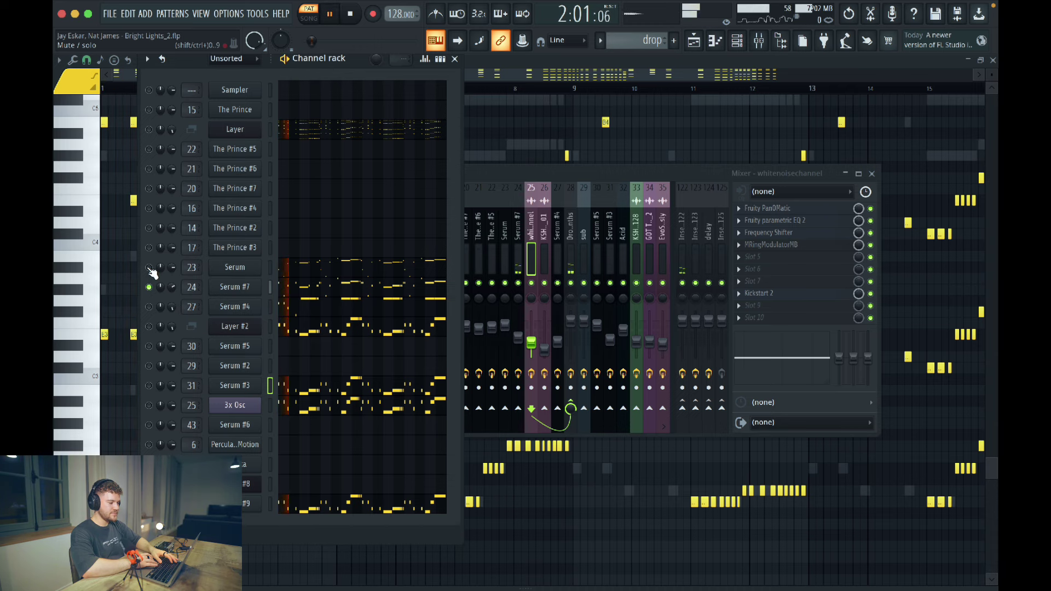
key(space)
key(space)
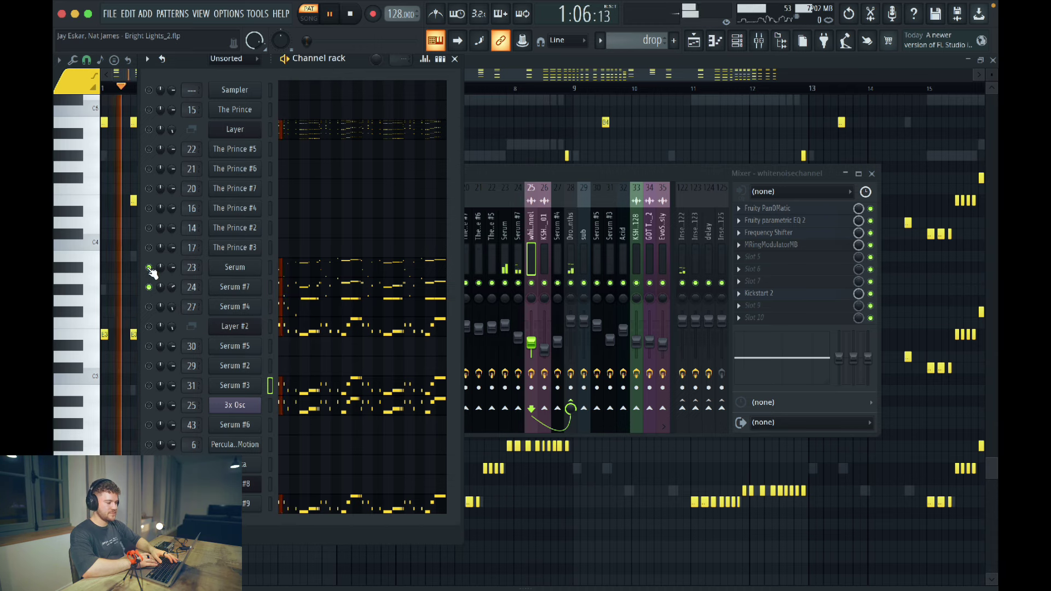
click(149, 287)
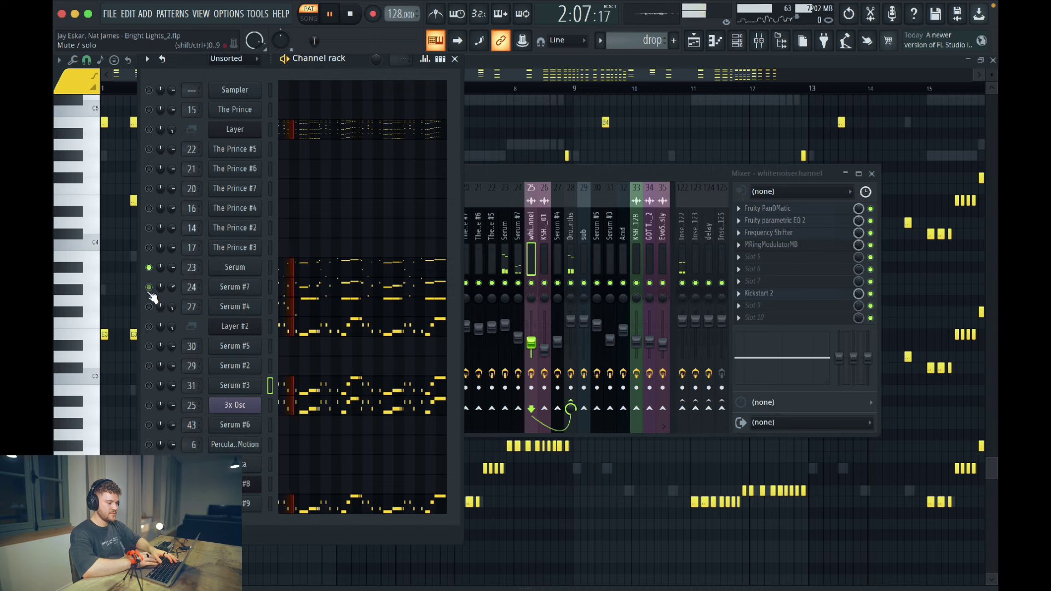
- View the Serum channel's synth patch during playback, stopping playback and closing the synth window
key(space)
key(space)
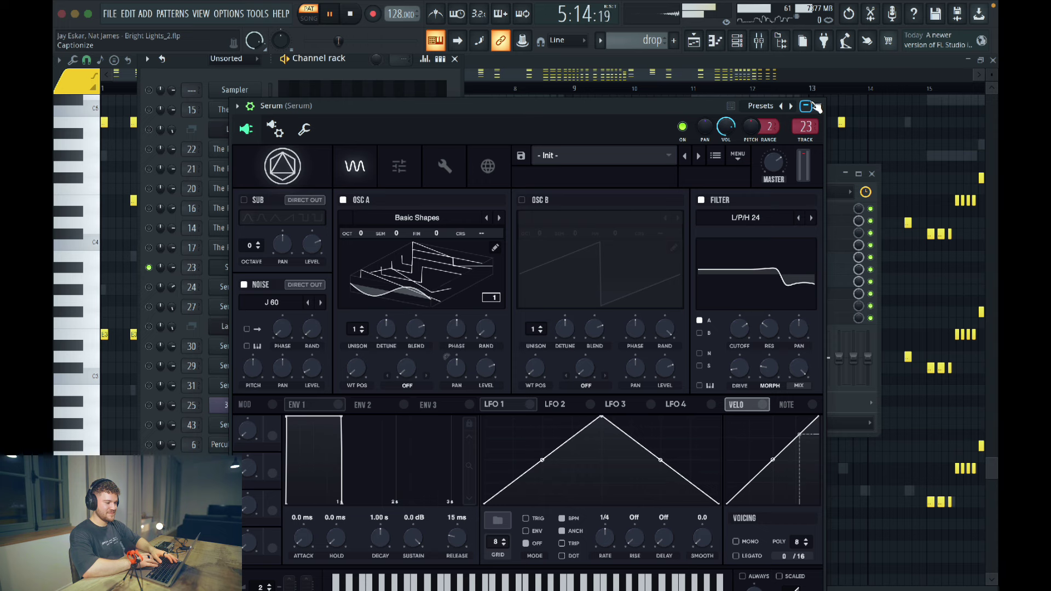
key(space)
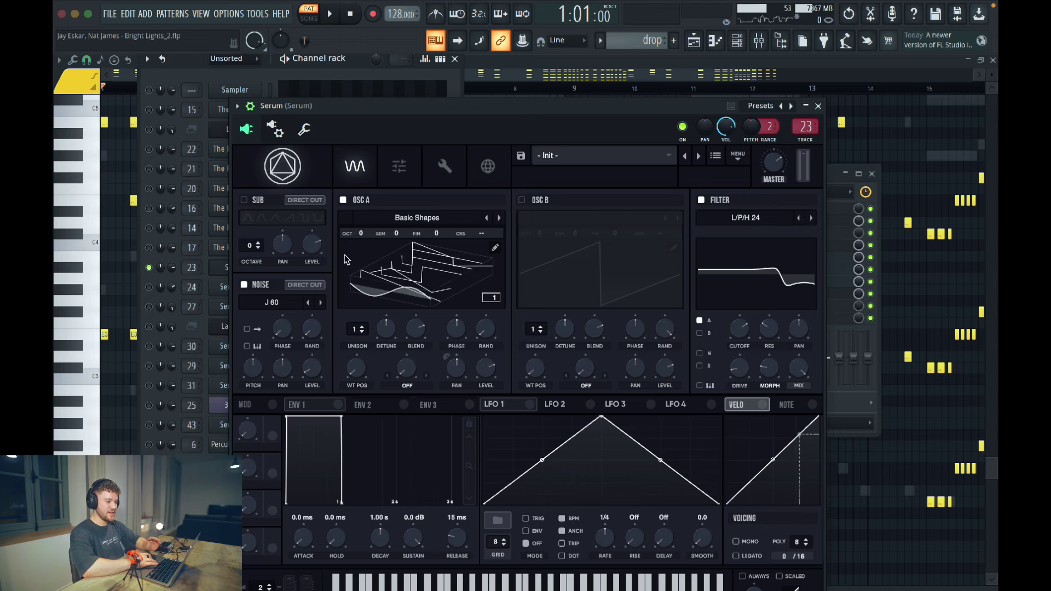
click(819, 106)
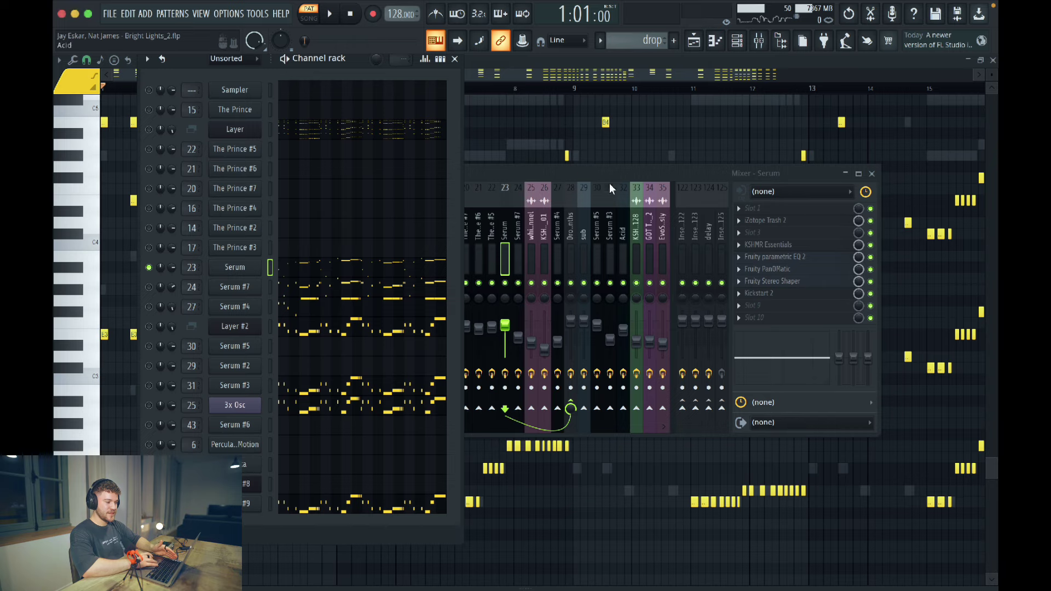
- Open iZotope Trash 2 on the Serum mixer track and move its window clear of the mixer
click(570, 172)
click(806, 224)
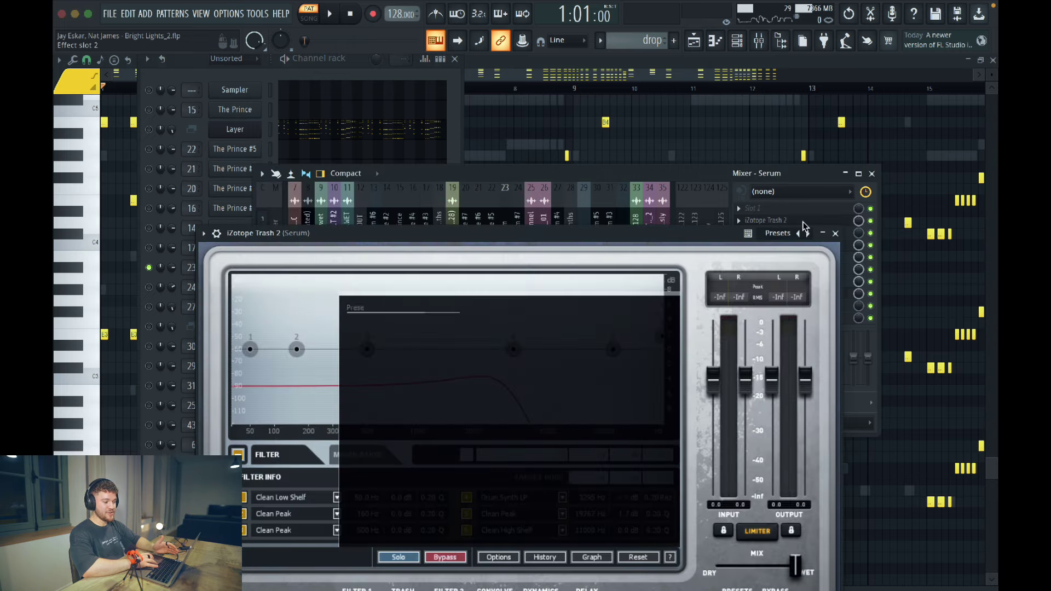
click(799, 232)
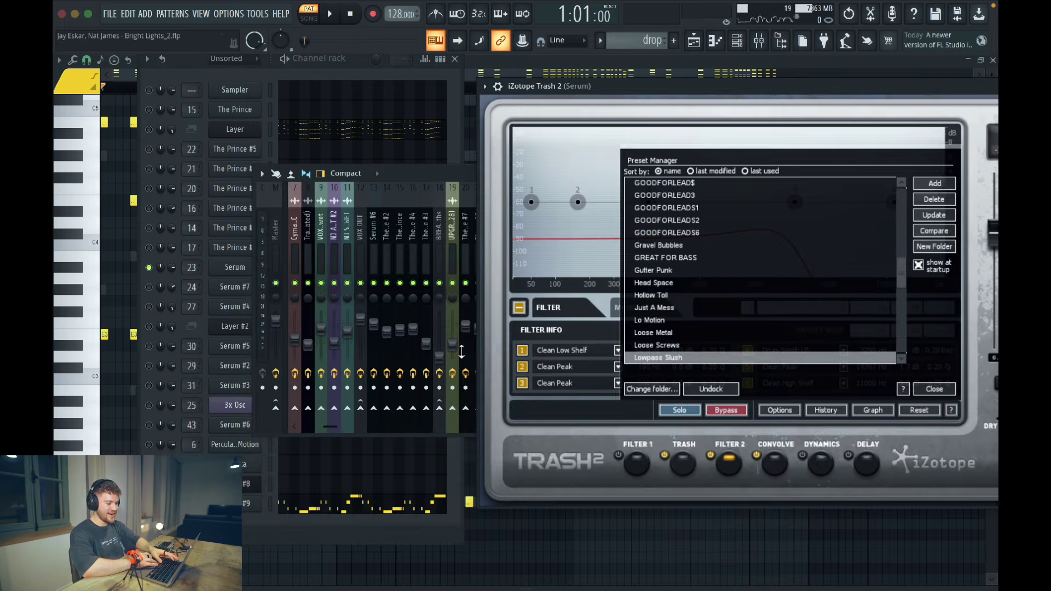
- Close iZotope Trash 2 and play the drop pattern twice to hear the Serum channel alone
key(Escape)
key(space)
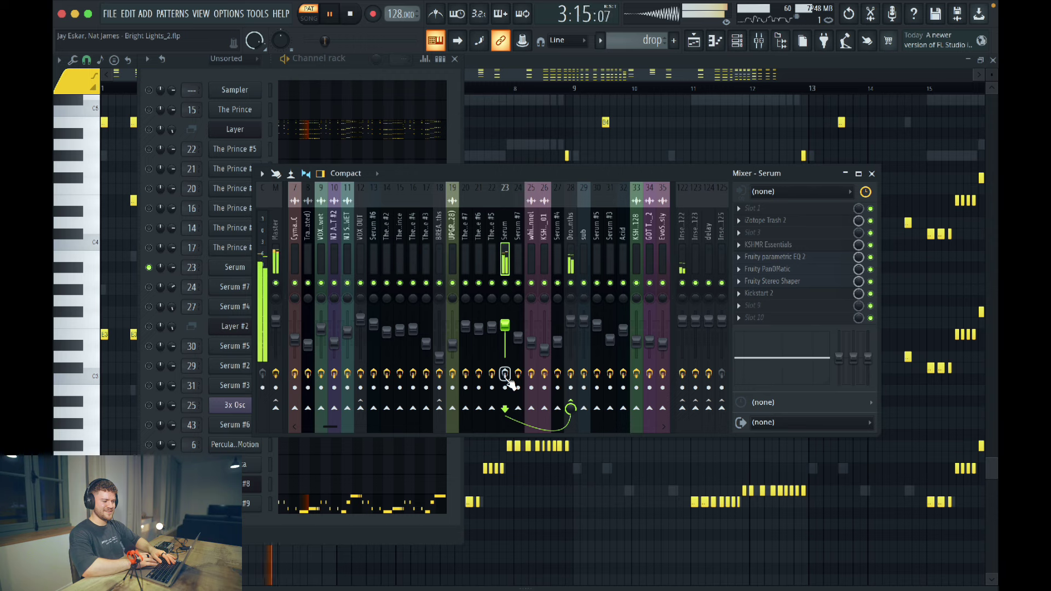
key(space)
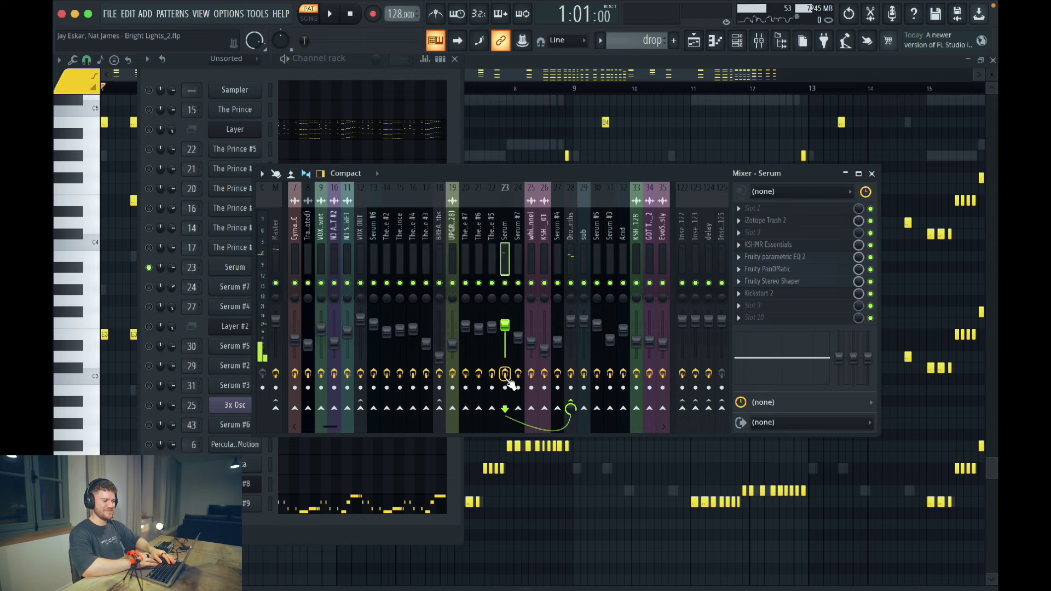
key(space)
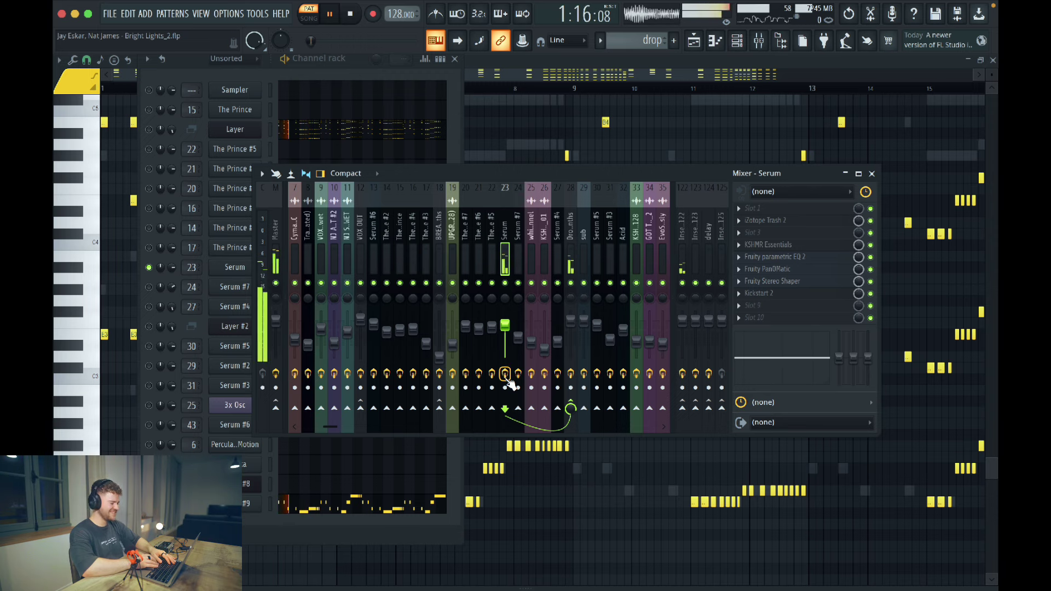
key(space)
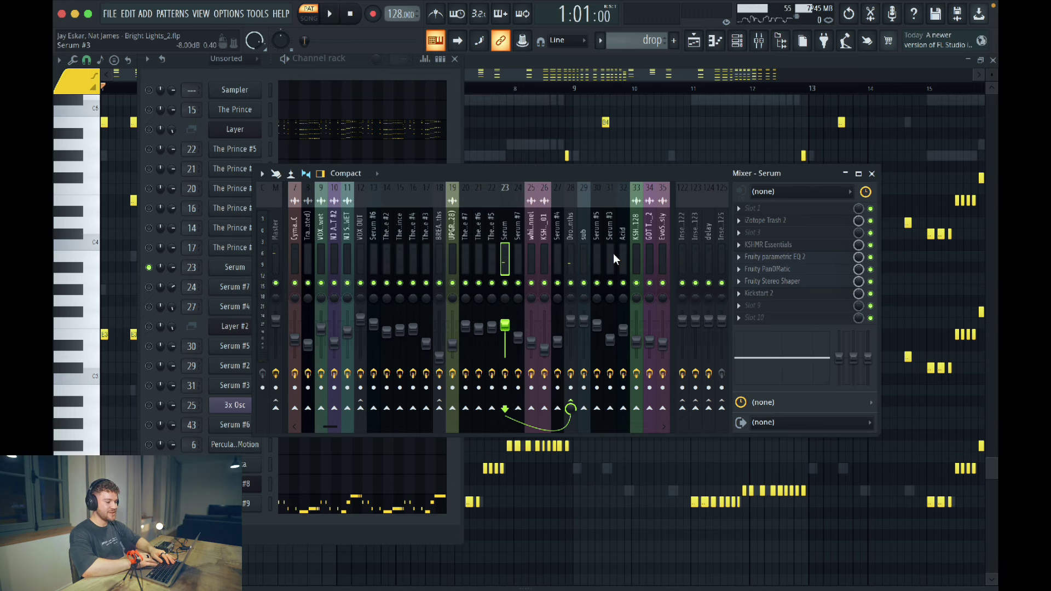
- Reopen iZotope Trash 2 on the Serum mixer track, dismiss its Preset Manager, review the Trash, Filter 2 and Convolve modules, and close the plugin
click(814, 223)
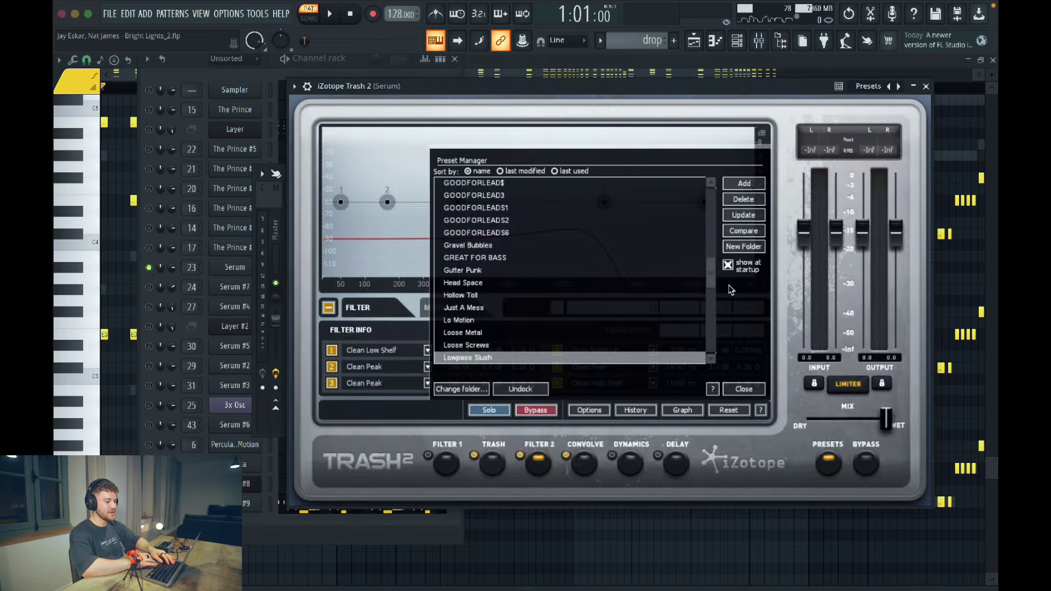
click(761, 393)
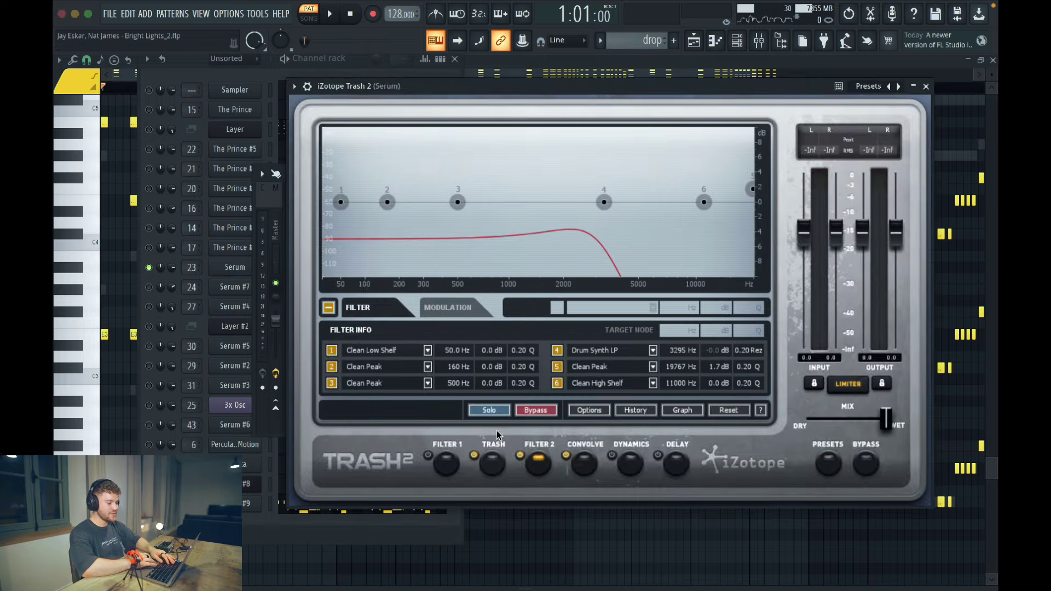
click(493, 463)
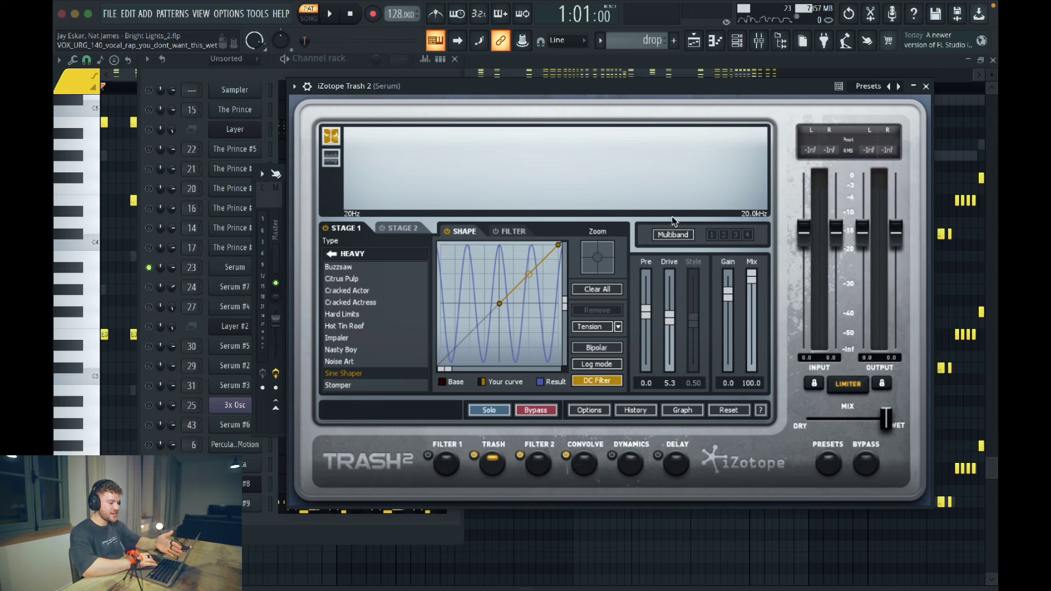
click(540, 470)
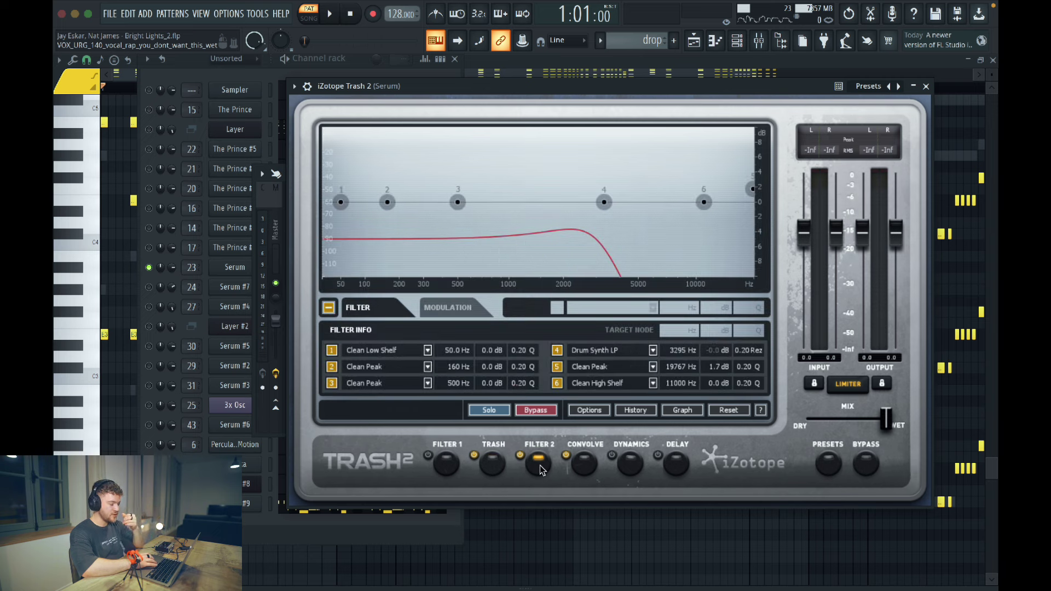
click(498, 474)
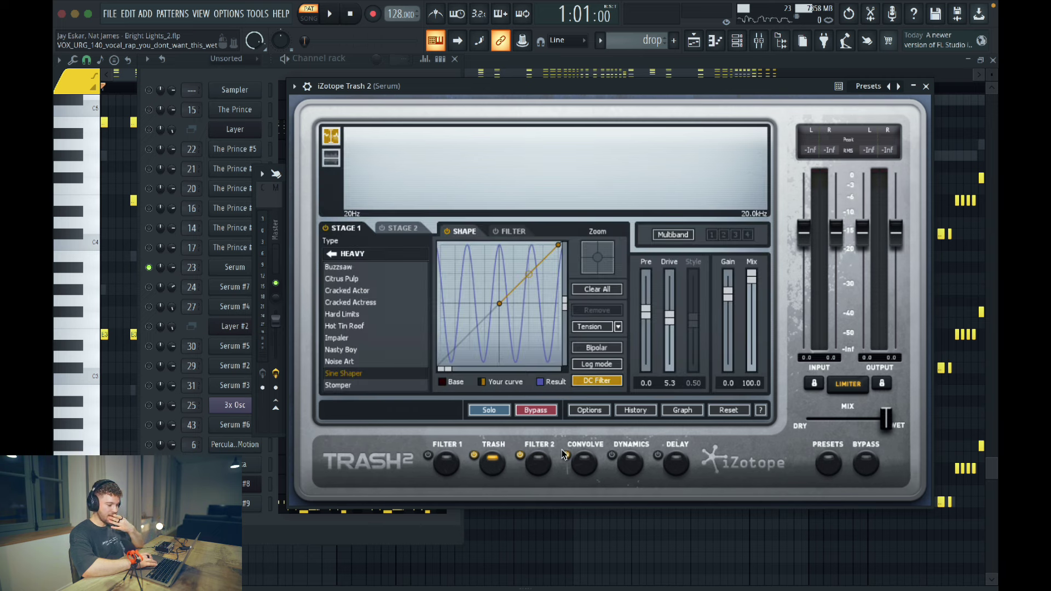
click(584, 465)
click(549, 469)
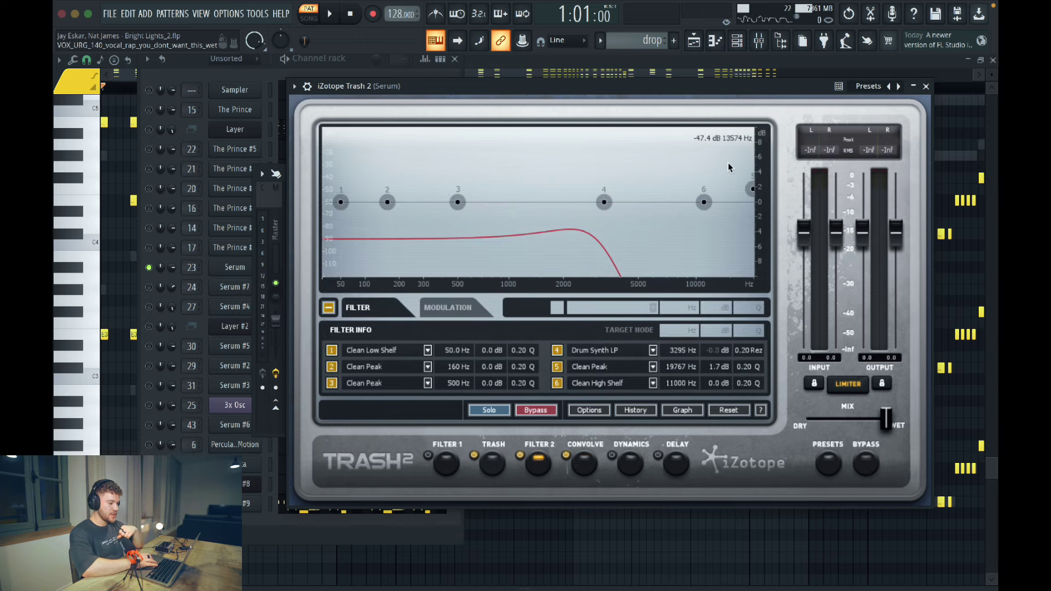
click(926, 87)
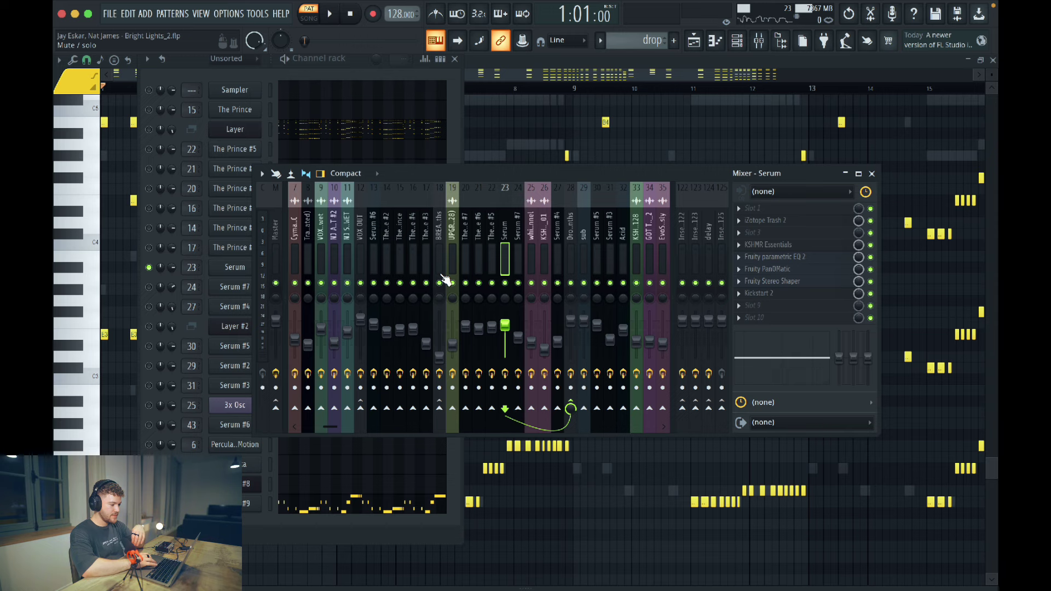
- Unmute Serum #7 and Serum #4, followed by Layer, listening to each combination, and finally unmute all channels
click(149, 289)
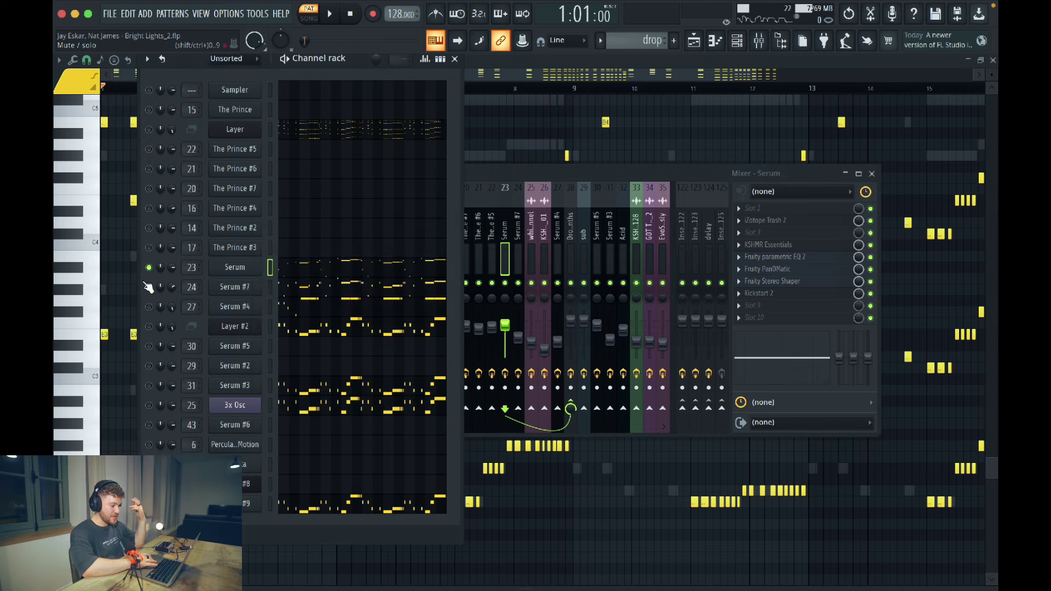
key(space)
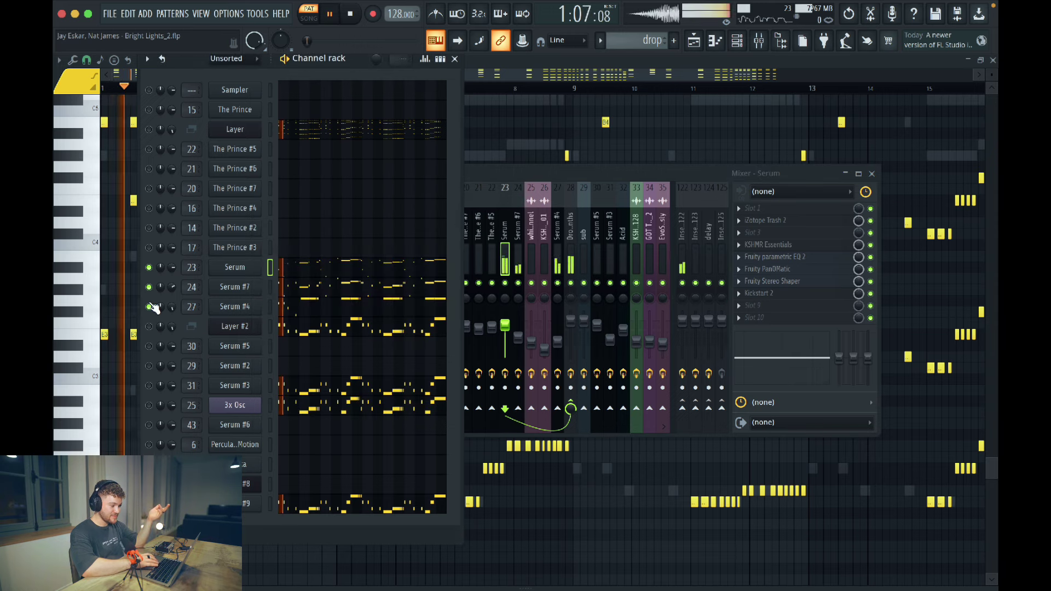
key(space)
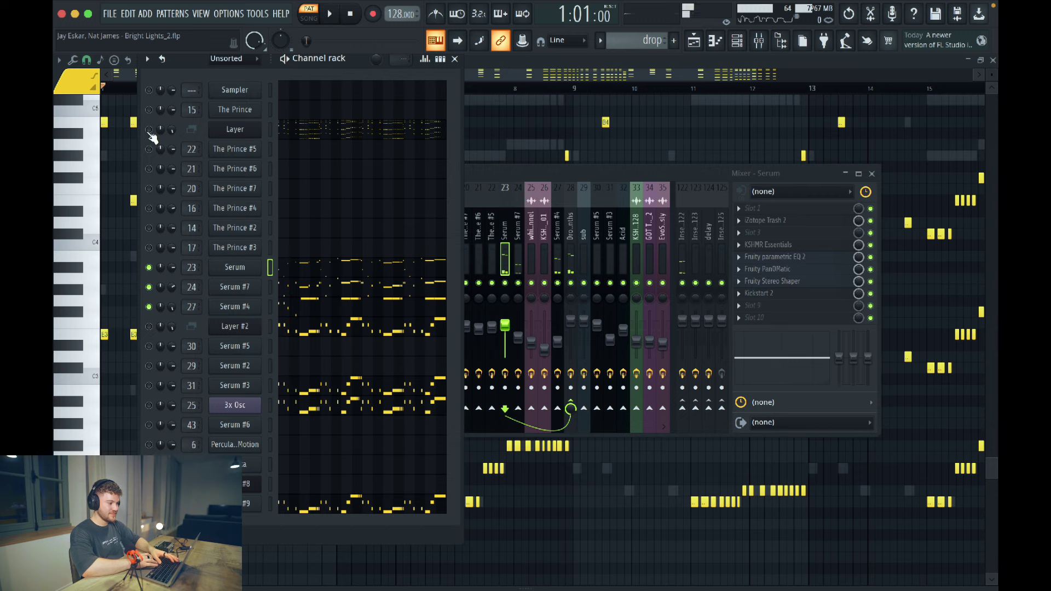
key(space)
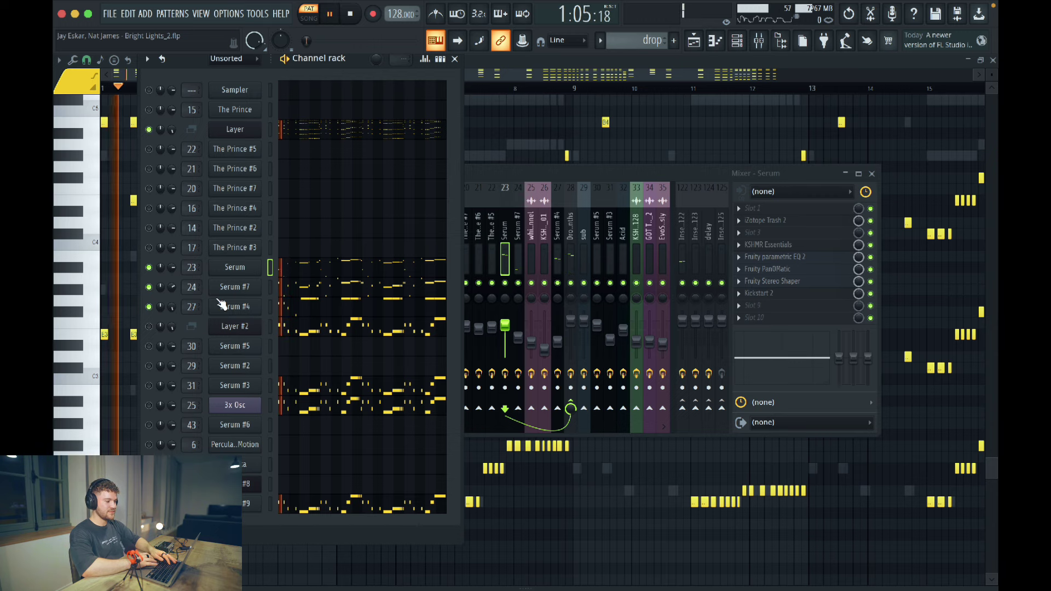
key(space)
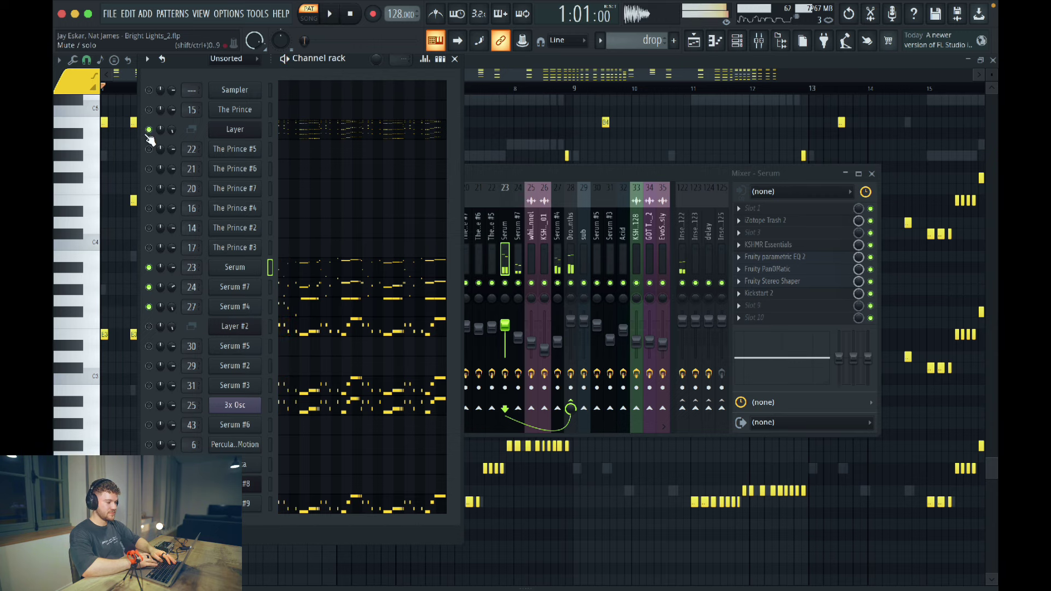
right_click(148, 130)
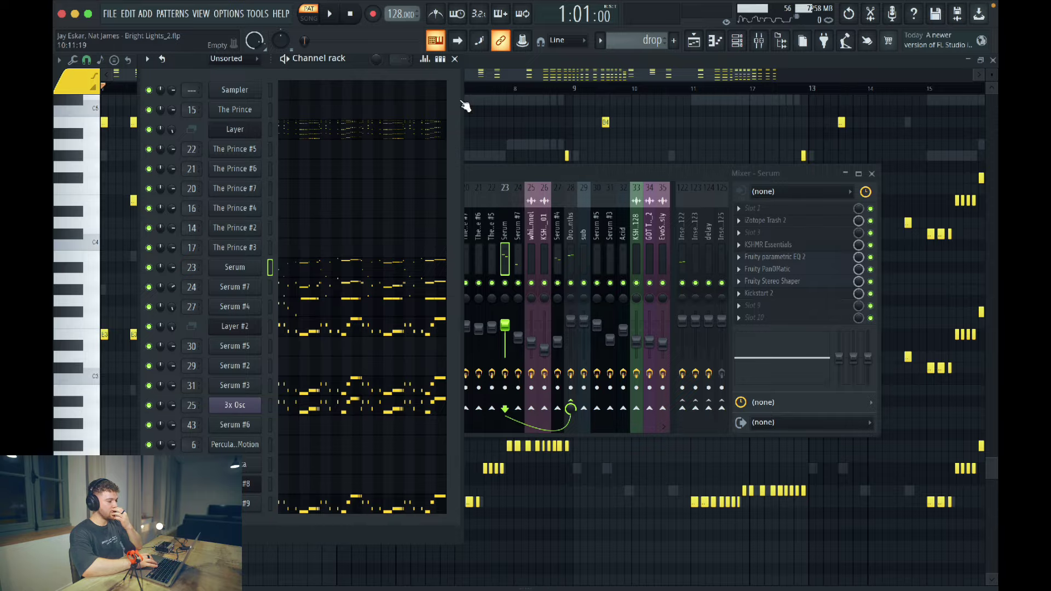
- Show the playlist and look through the arrangement's drums, drop synth, automation and effects tracks around the drop
key(F5)
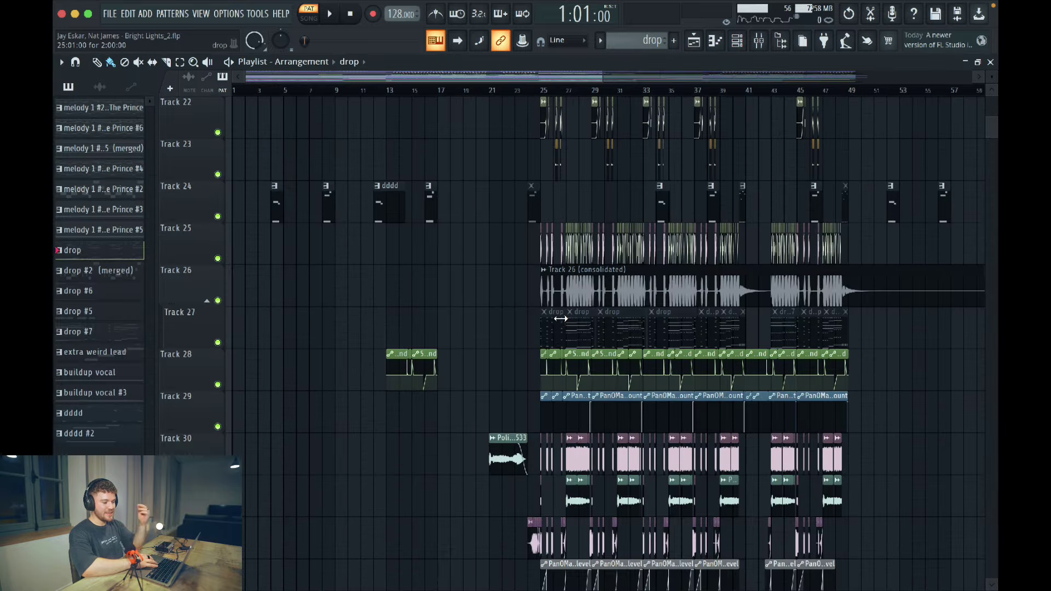
scroll(560, 319, down, 8)
scroll(561, 319, up, 9)
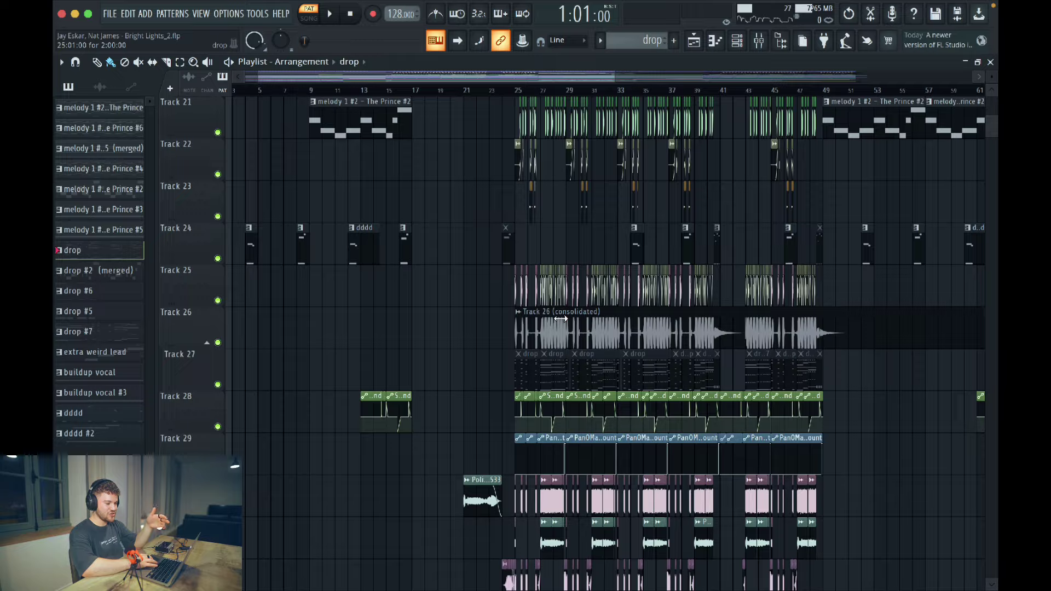
scroll(535, 210, up, 8)
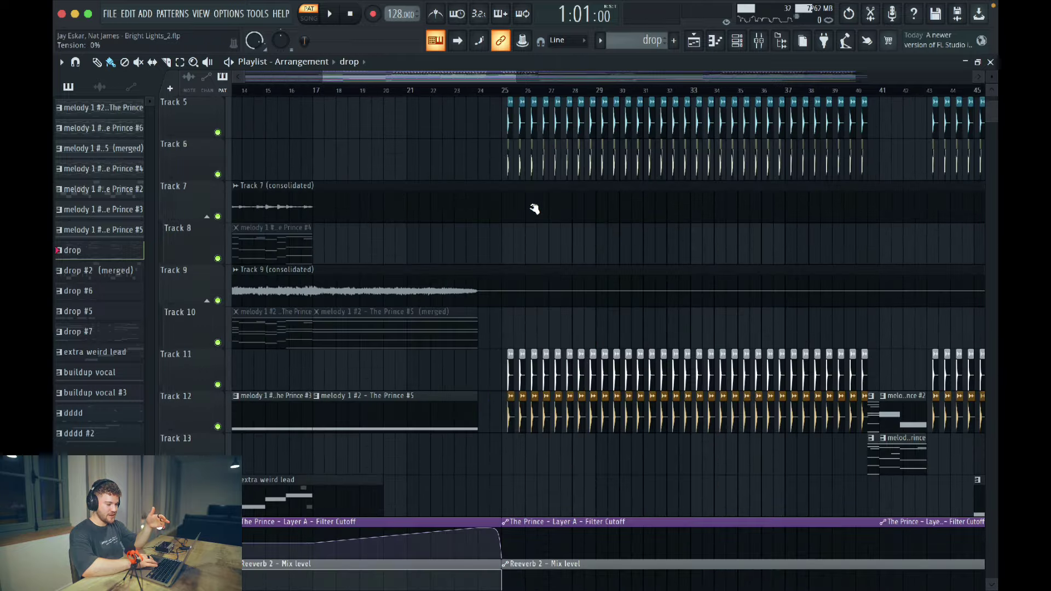
scroll(535, 209, down, 3)
scroll(535, 209, up, 5)
scroll(535, 209, down, 20)
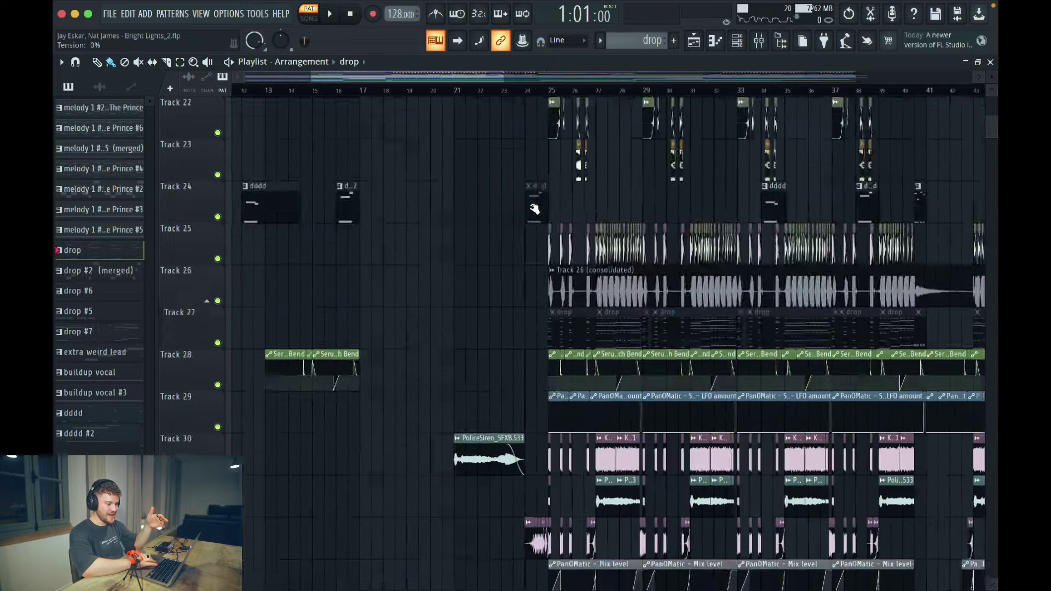
scroll(535, 209, up, 12)
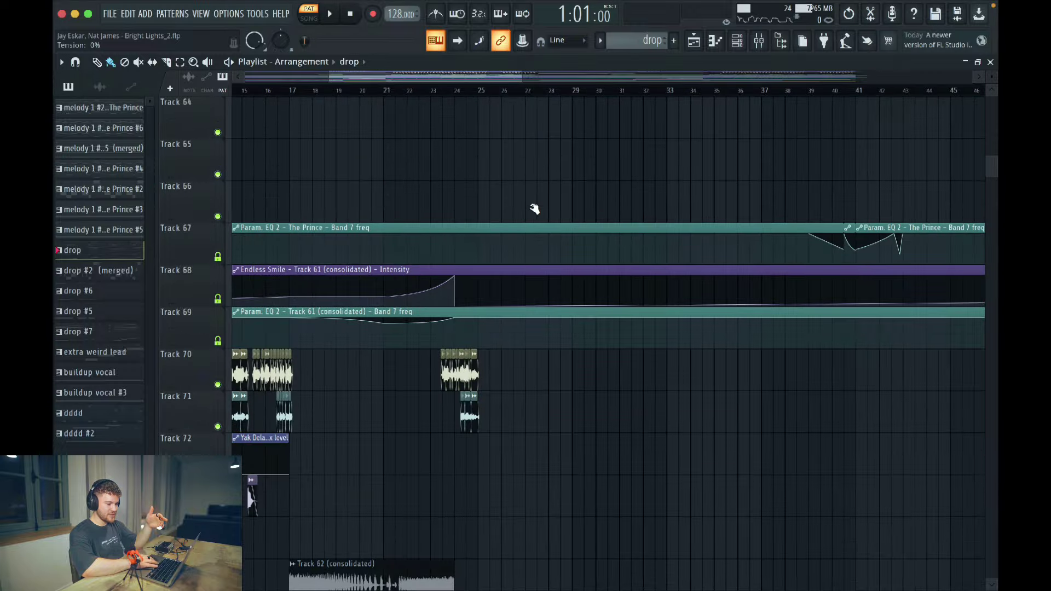
scroll(535, 209, up, 1)
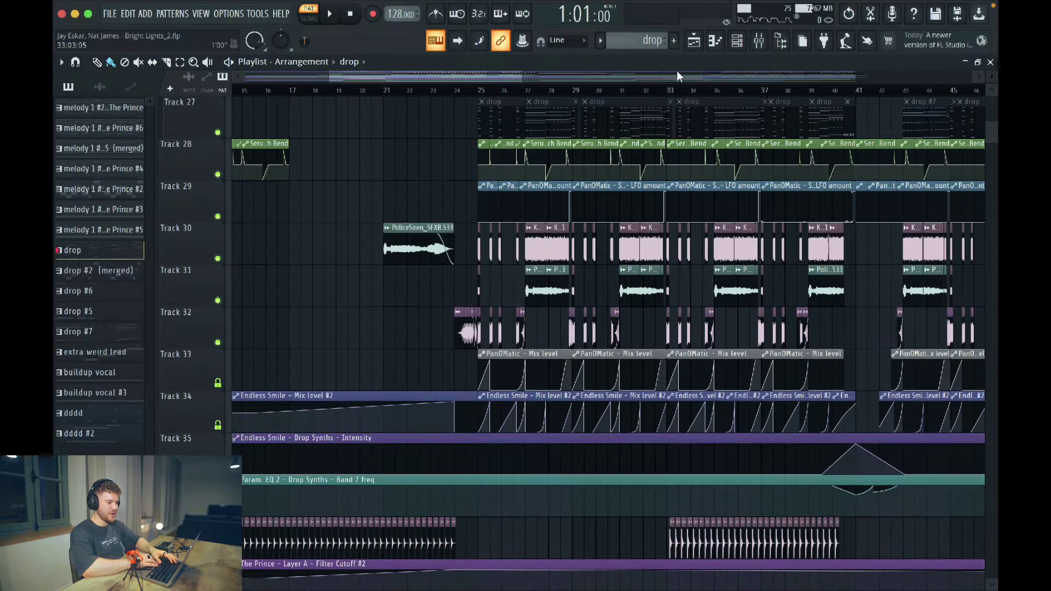
- Bring up the channel rack, listen to the drop pattern with all channels active, and close the rack
click(738, 44)
key(space)
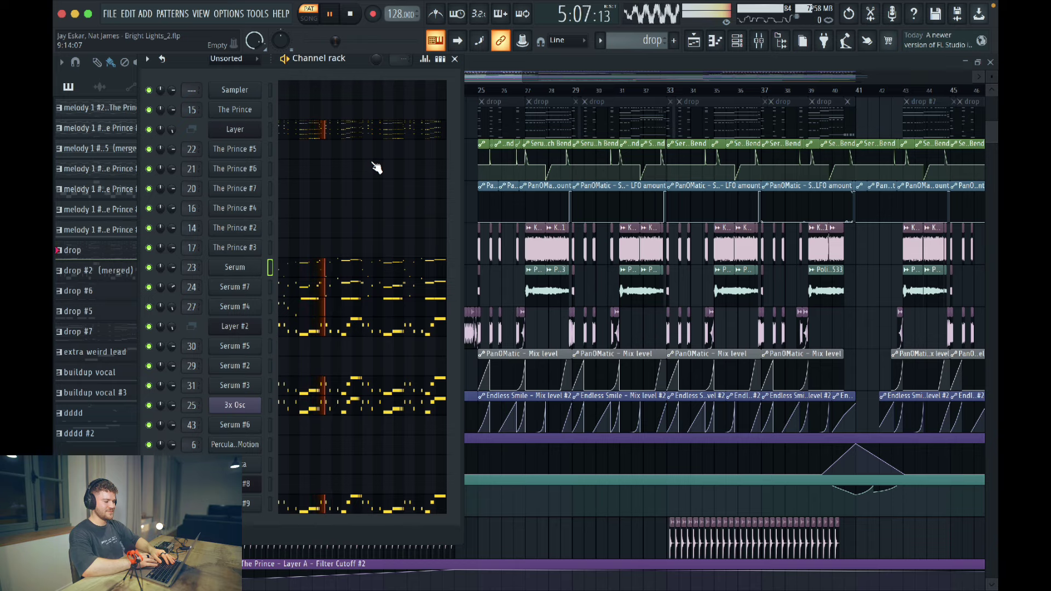
key(space)
click(456, 59)
- Play the full arrangement in song mode from the start of the drop at bar 25
click(480, 89)
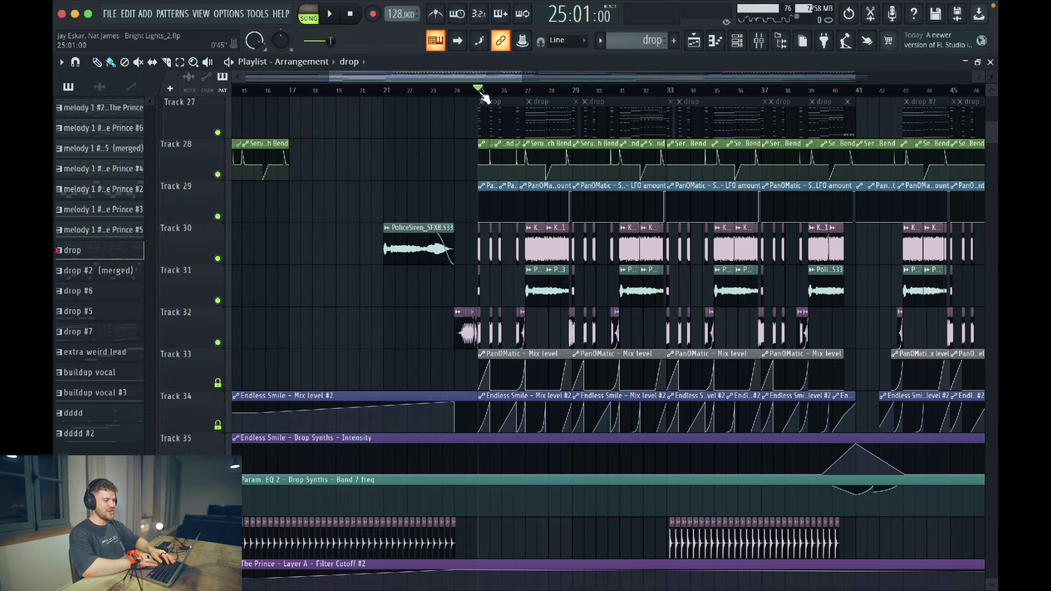
key(space)
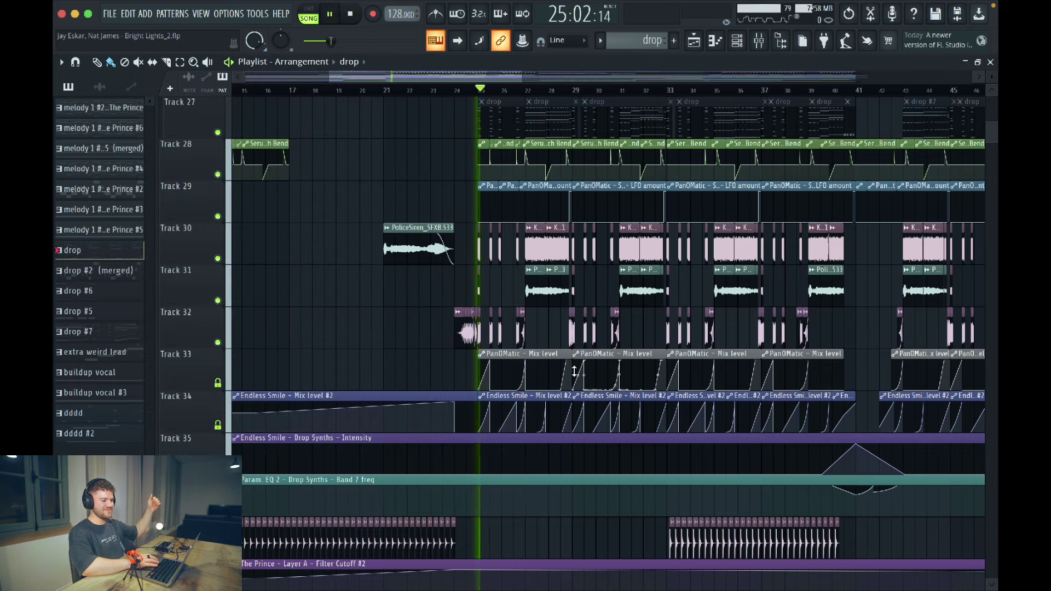
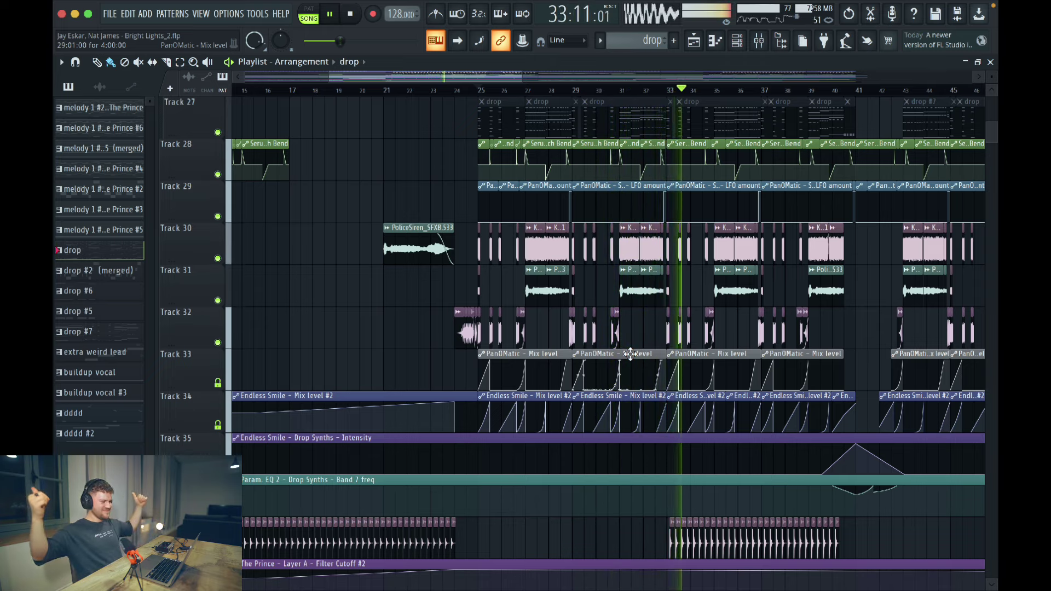
key(space)
- Solo playlist Track 30 and listen to its white noise clips from bar 25
scroll(602, 427, up, 3)
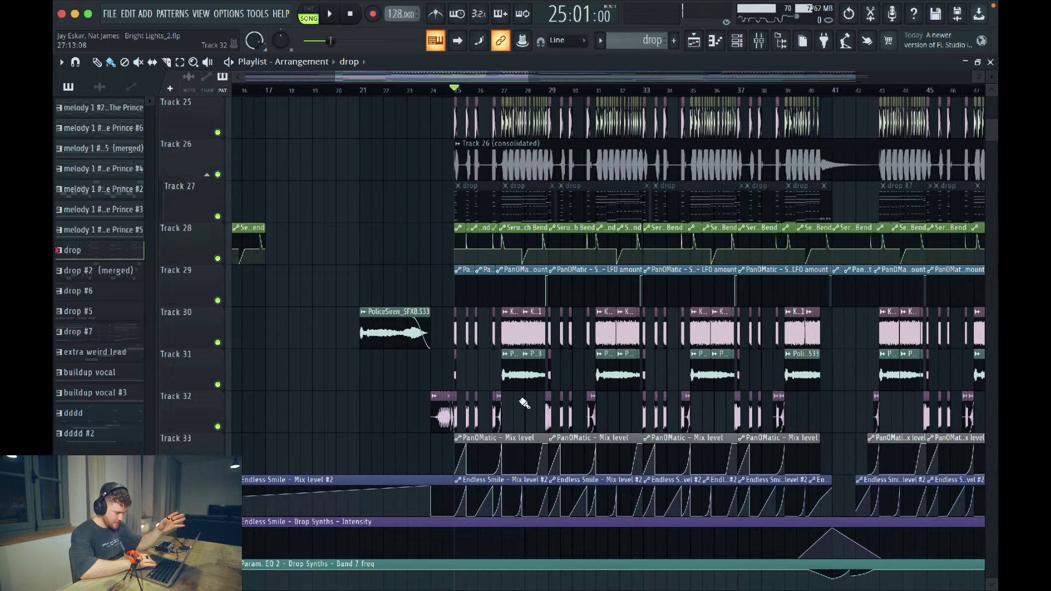
scroll(444, 386, up, 4)
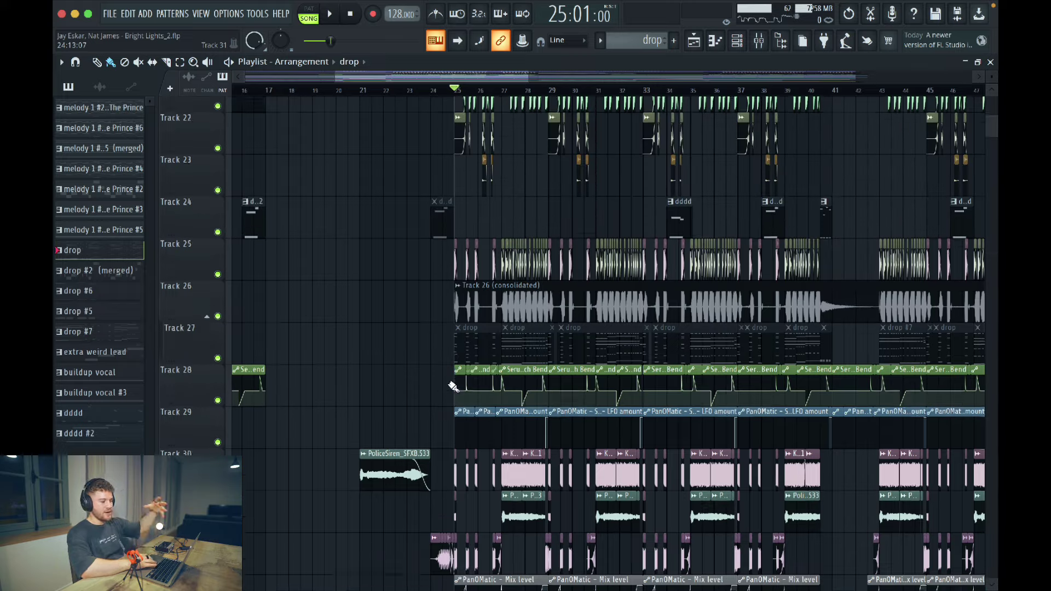
scroll(452, 386, down, 4)
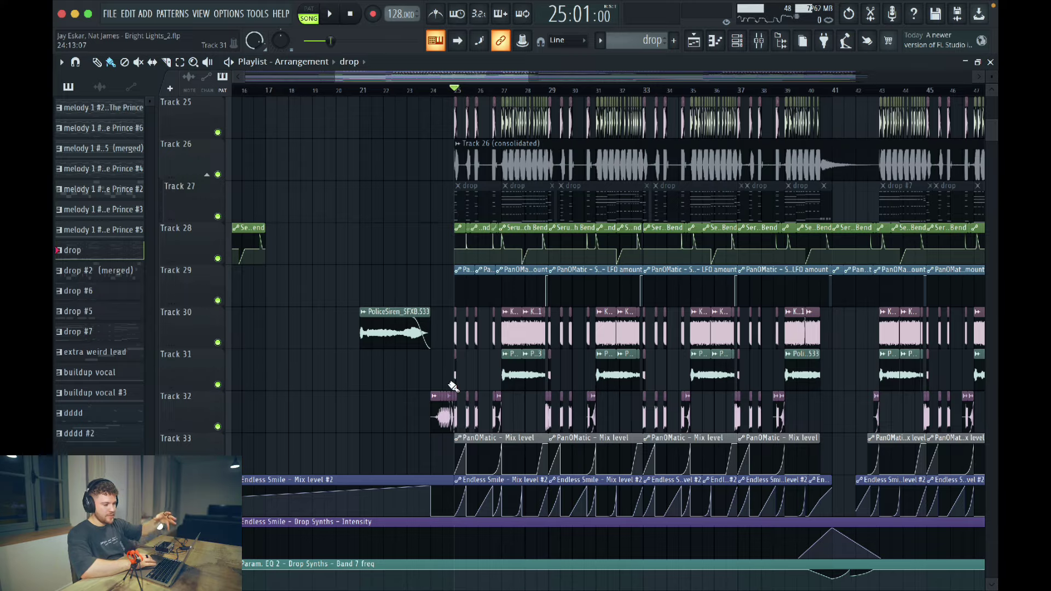
right_click(219, 344)
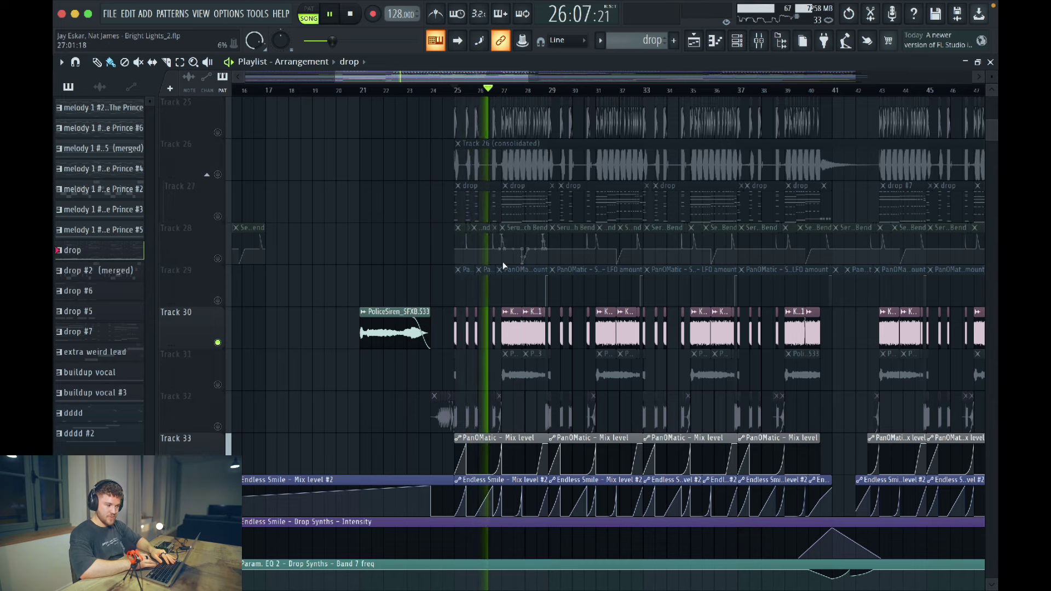
scroll(484, 342, up, 2)
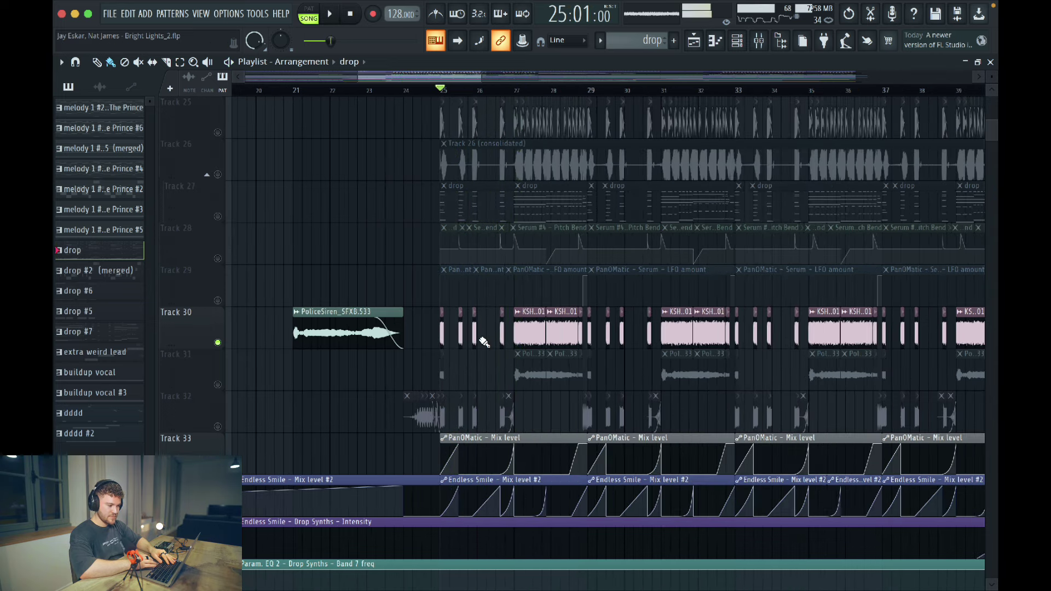
- Solo playlist Track 31, enable Track 32 alongside it, and look closely at their clips in the first bars of the drop
right_click(218, 384)
click(218, 427)
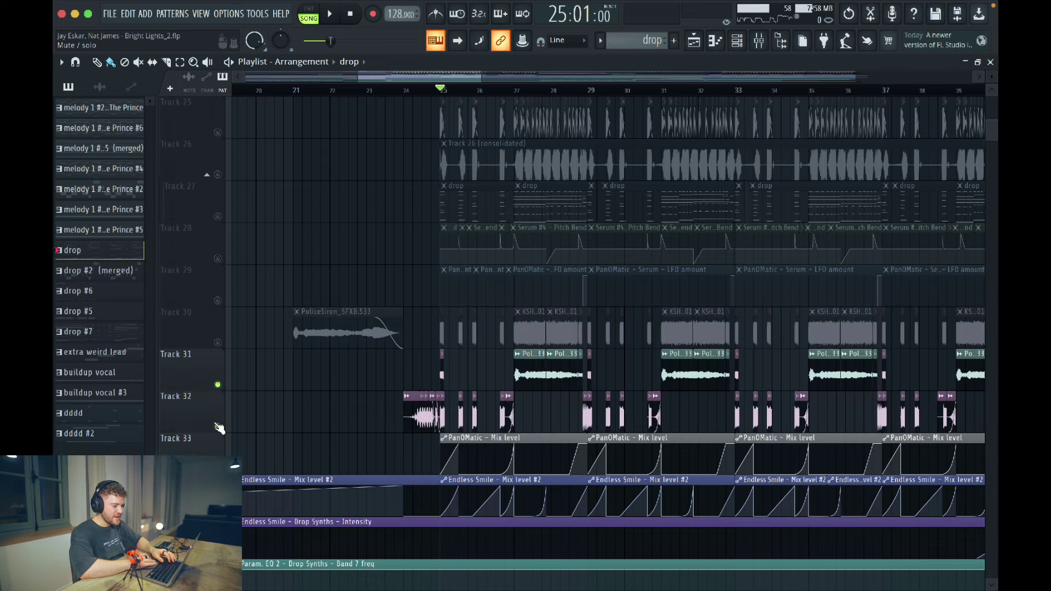
scroll(469, 404, up, 3)
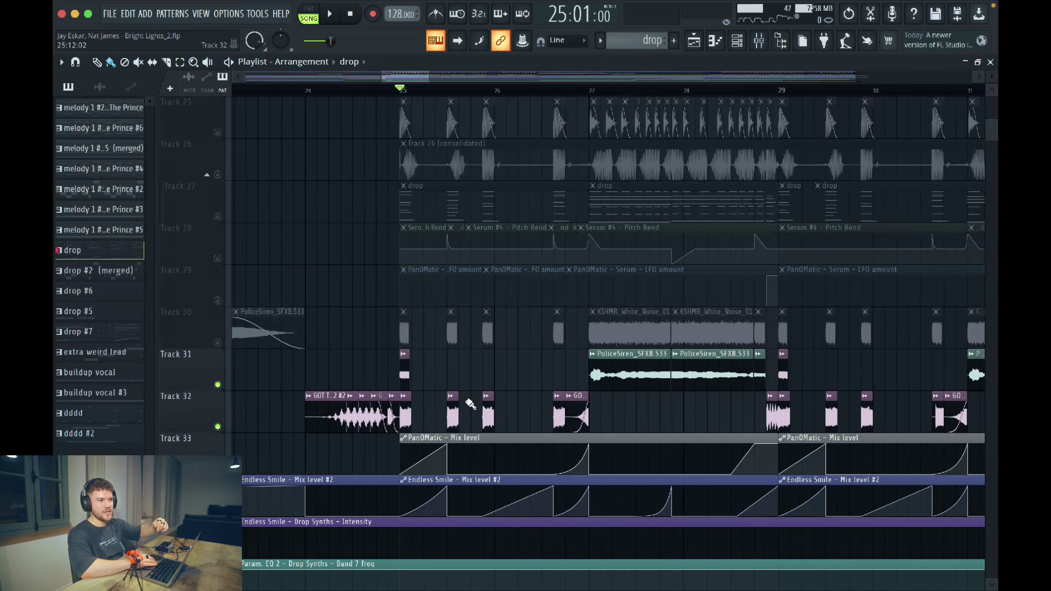
scroll(470, 404, up, 4)
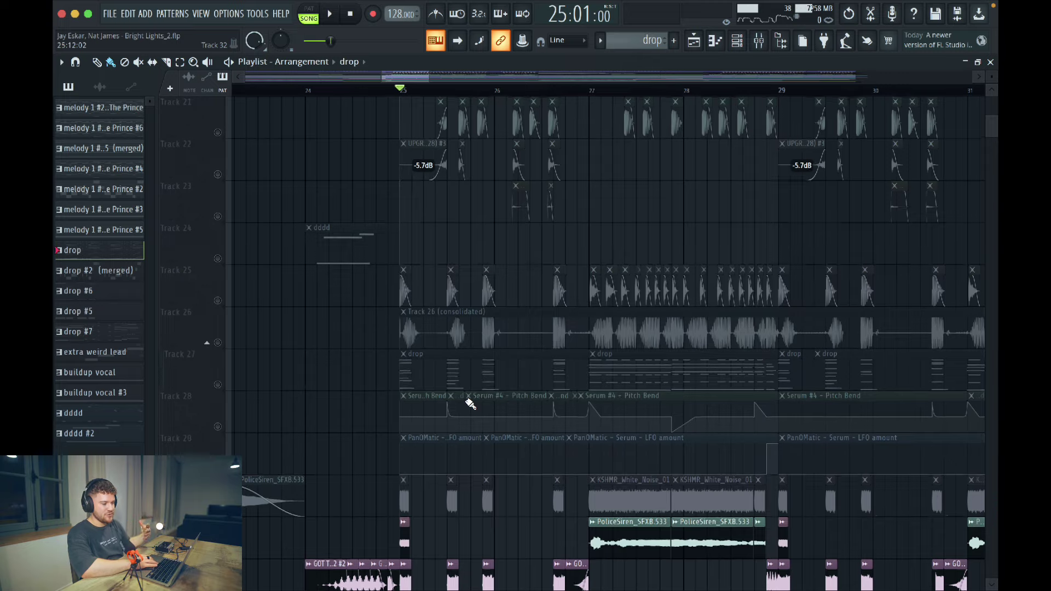
- Listen to the enabled Tracks 31 and 32 from bar 25 and look over their clips
scroll(470, 403, up, 7)
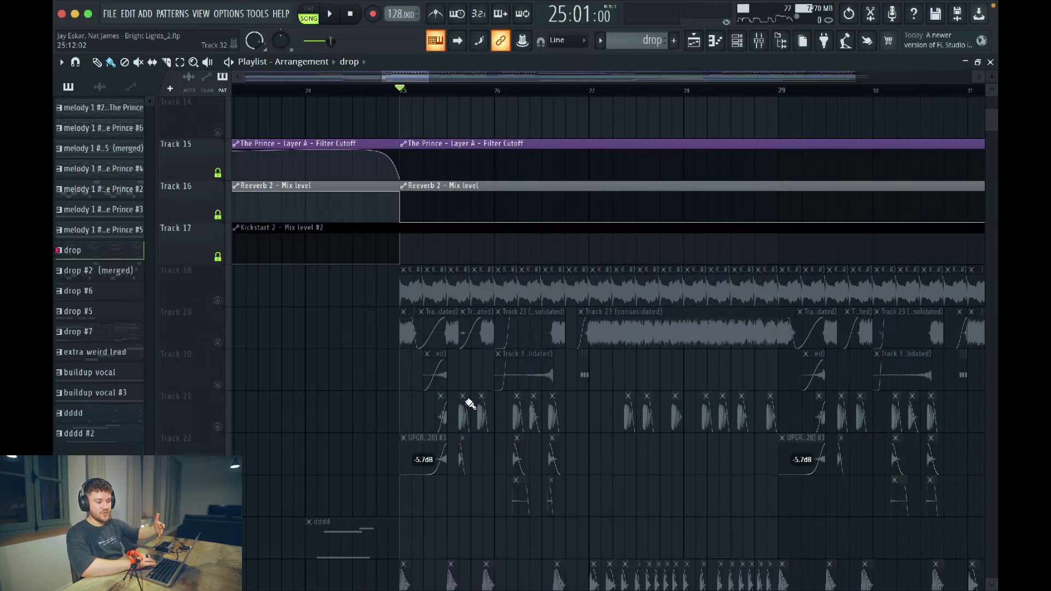
scroll(470, 404, down, 16)
scroll(470, 403, down, 5)
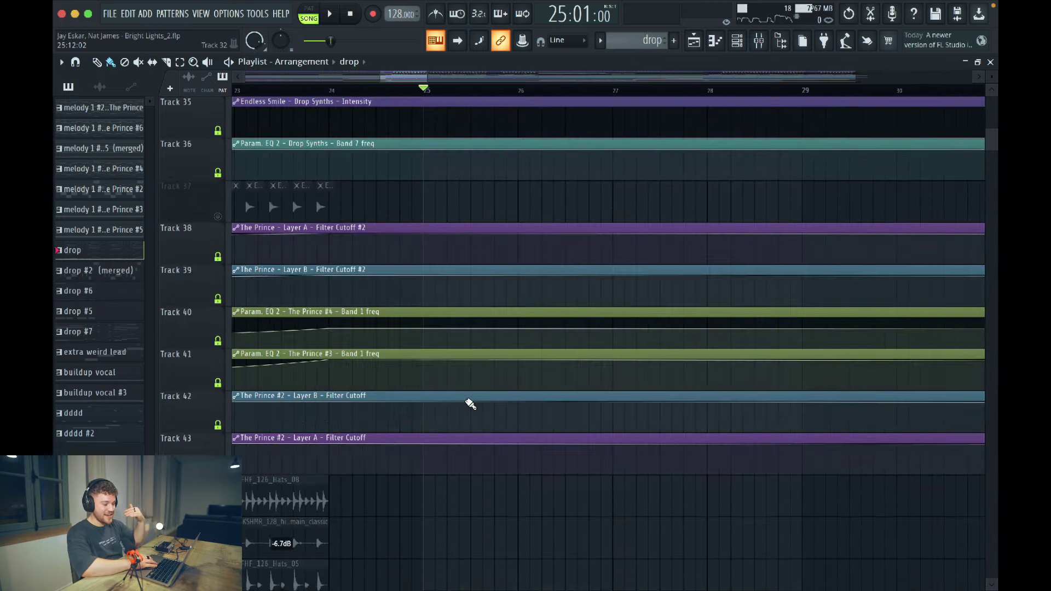
scroll(470, 404, up, 6)
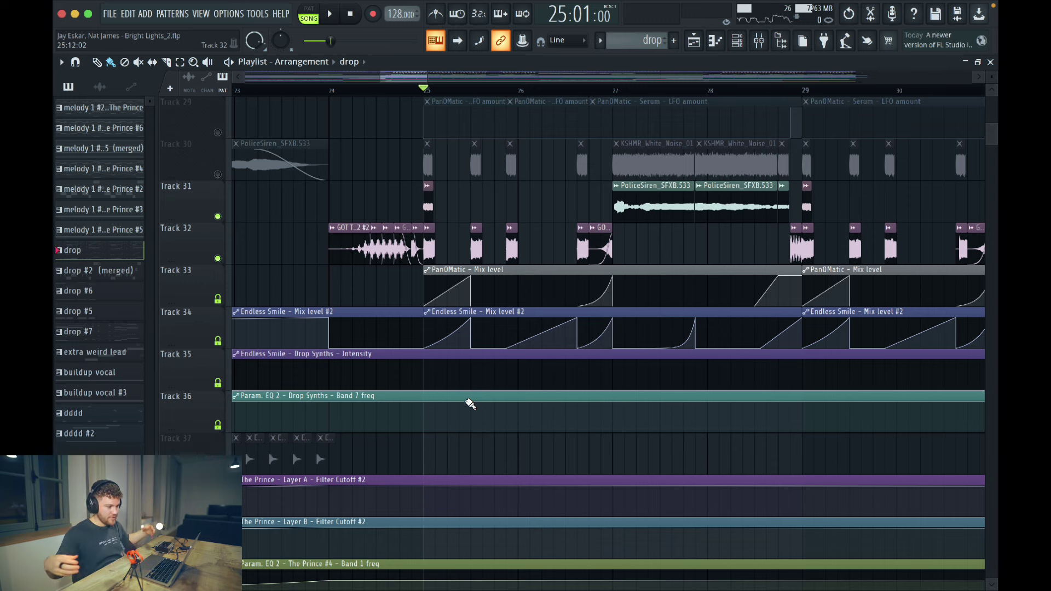
key(space)
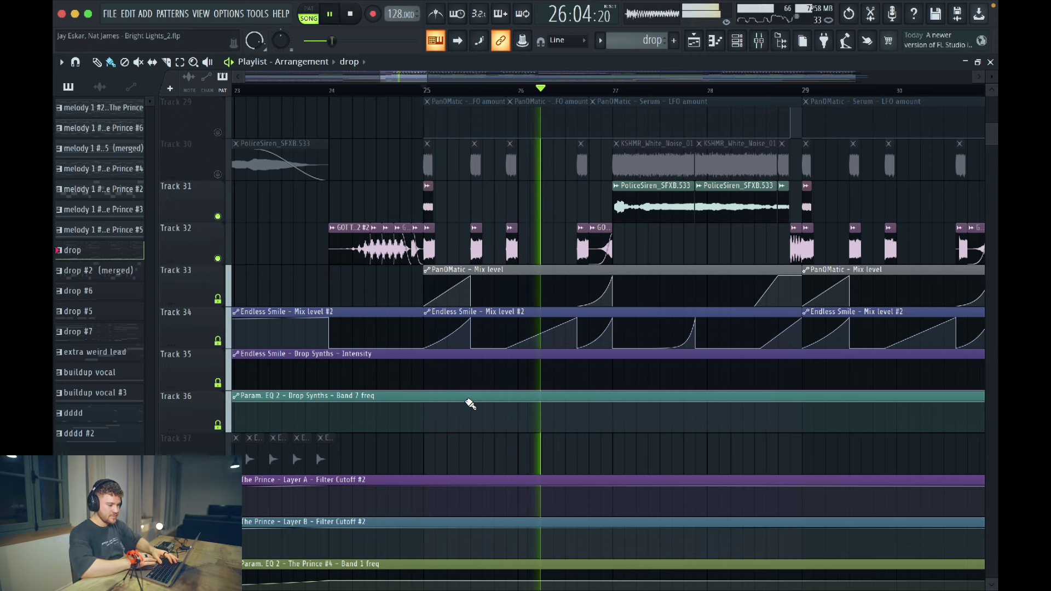
scroll(534, 344, up, 1)
scroll(534, 344, up, 1)
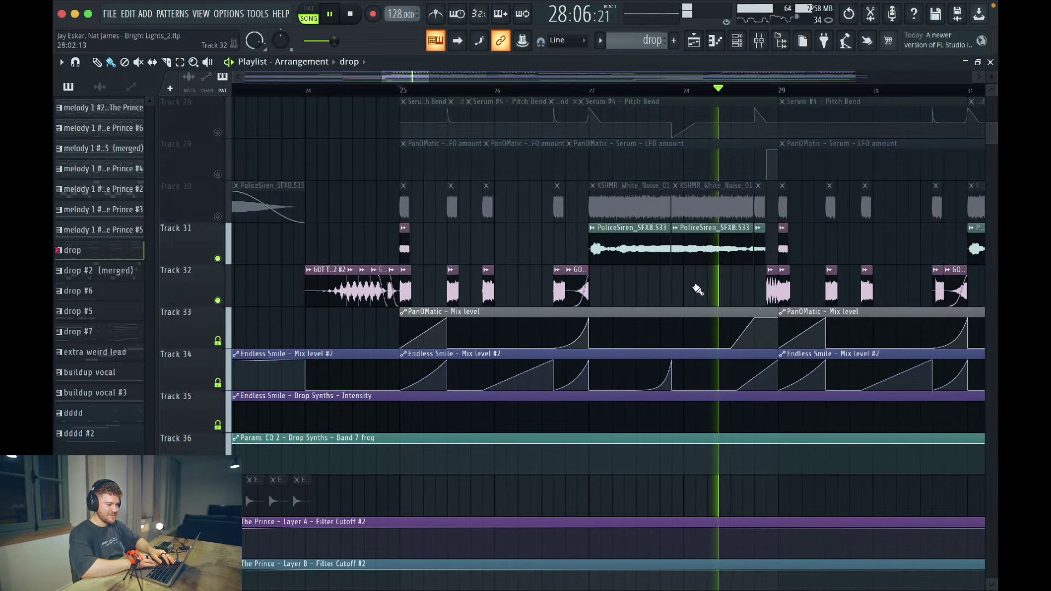
key(space)
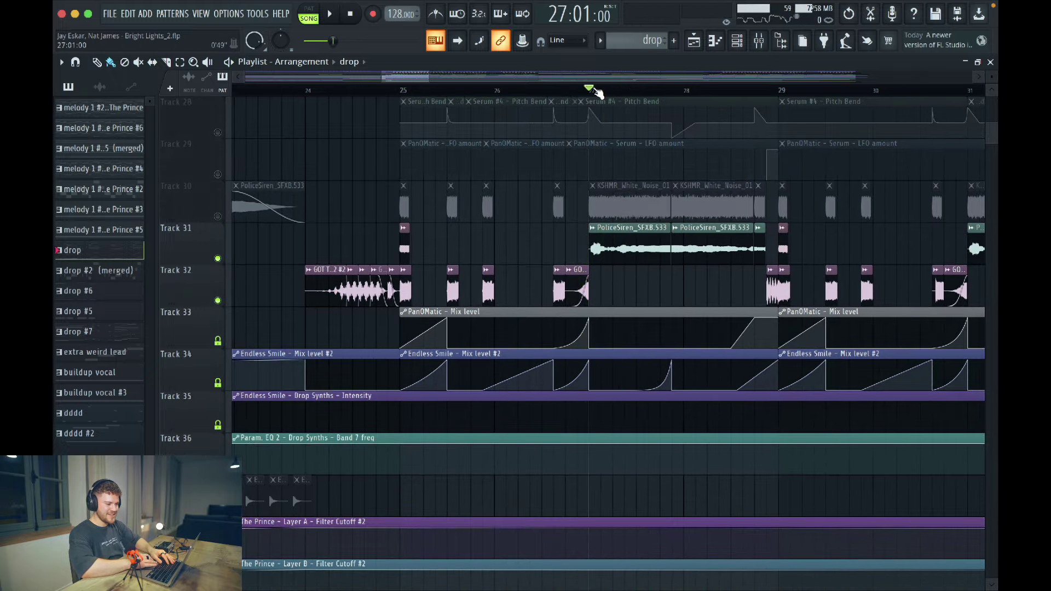
- Play the PoliceSiren_SFXB.533 section from bar 27 and look through the tracks down to the impacts on Tracks 51 and 56
scroll(648, 290, down, 4)
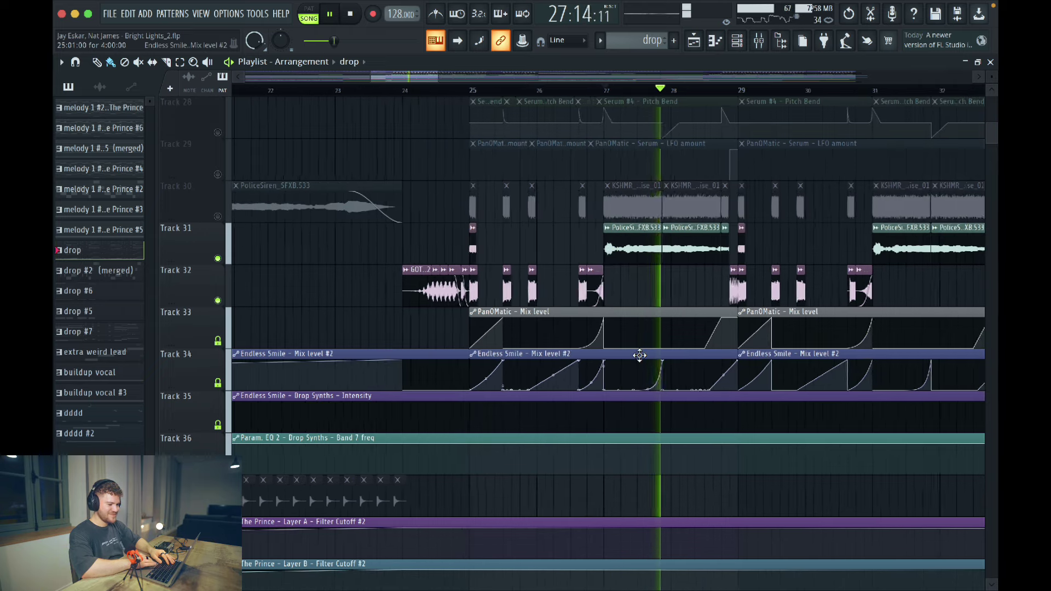
scroll(640, 355, down, 3)
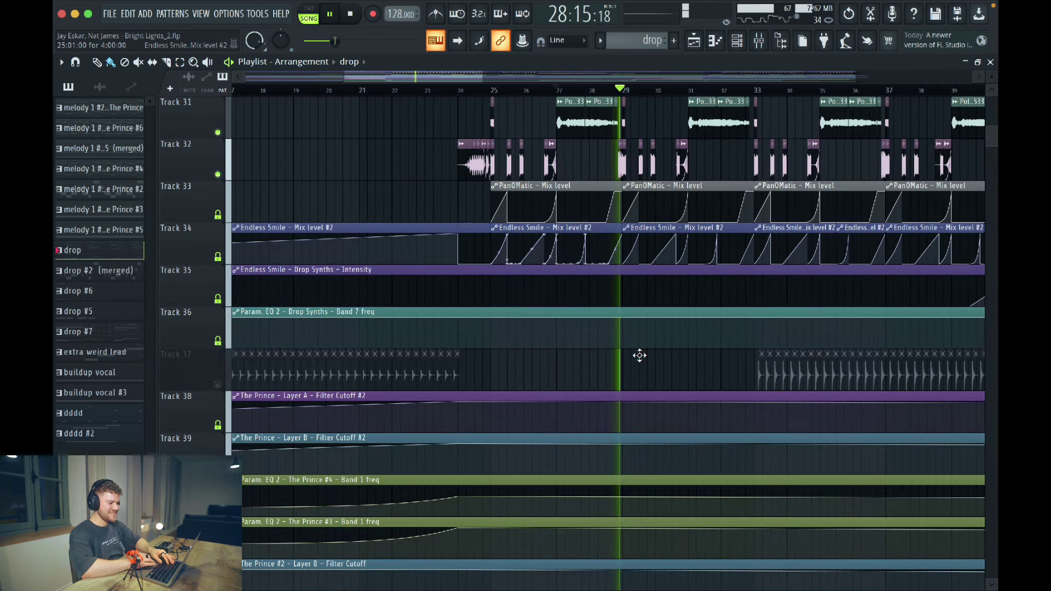
scroll(640, 355, down, 8)
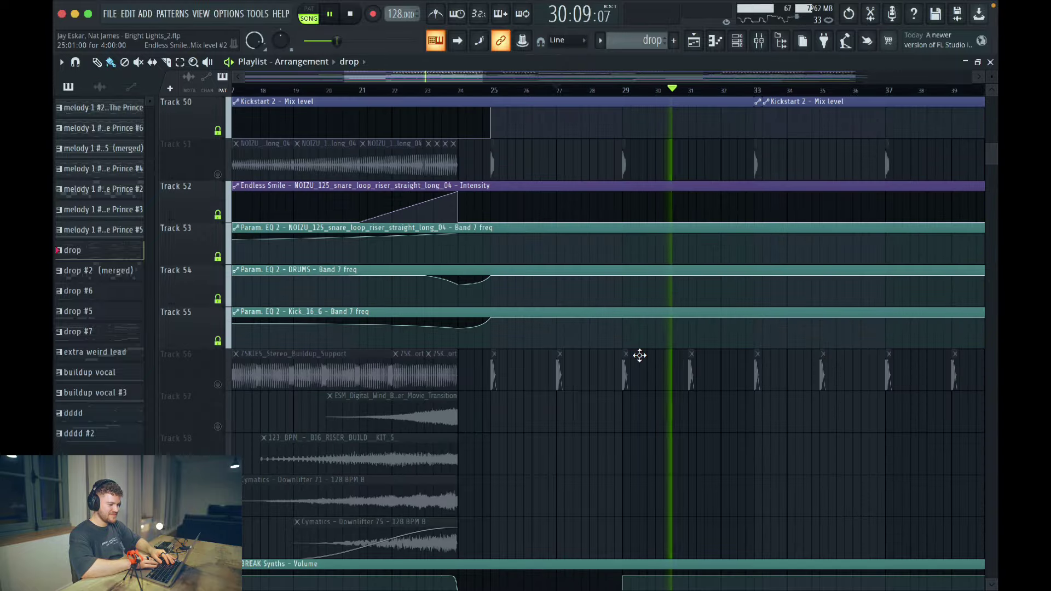
key(space)
- Enable Tracks 56 and 51 and listen to their drop hits from just before bar 25
click(217, 384)
click(217, 175)
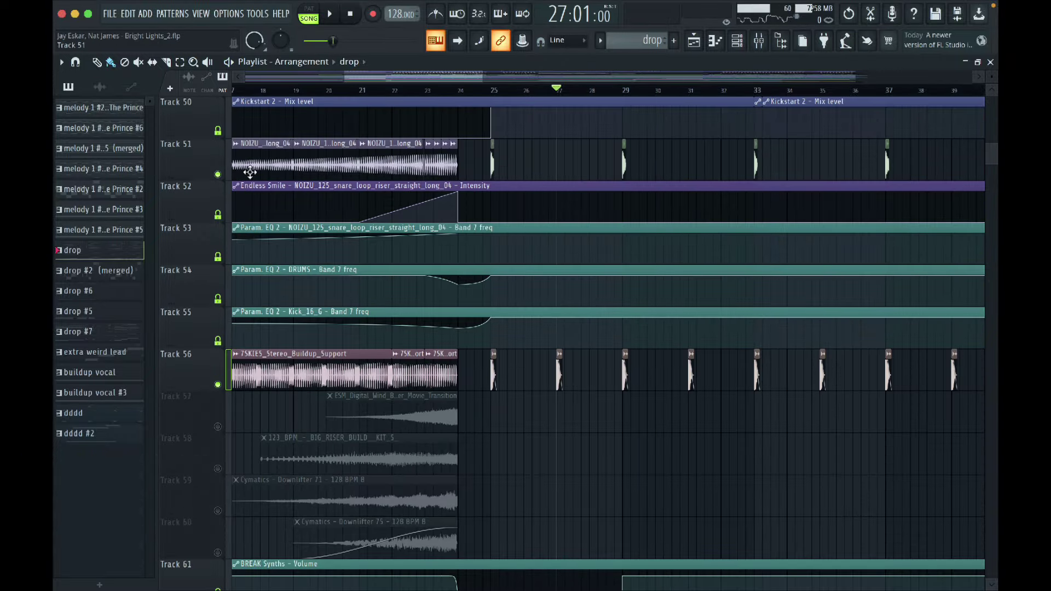
key(space)
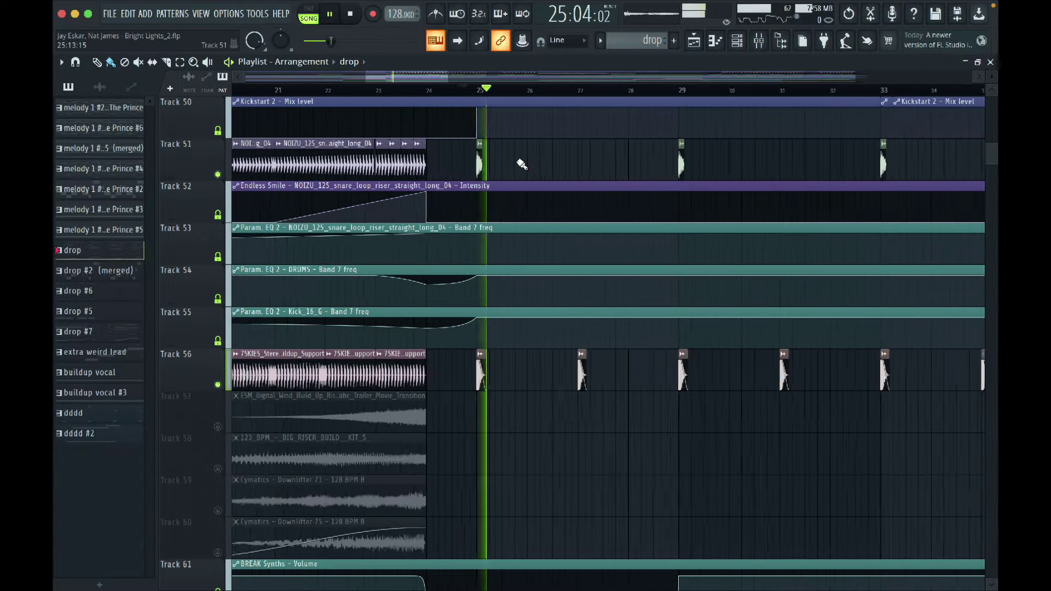
scroll(500, 458, down, 5)
scroll(501, 461, up, 15)
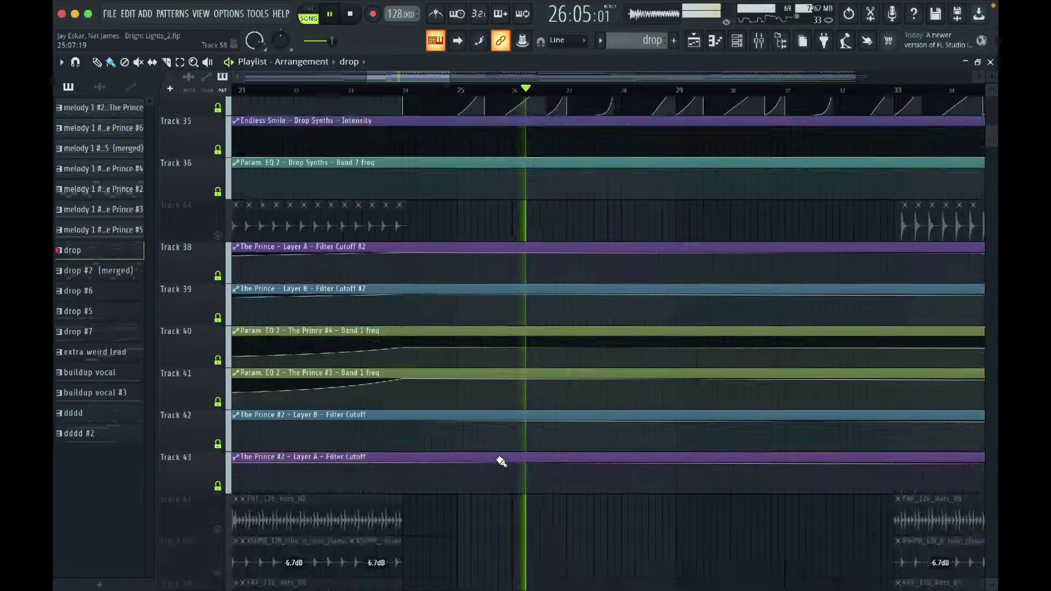
key(space)
- Enable Track 22 as well and listen to its UPGRADE 2 PERCS clips from bar 25
scroll(454, 290, up, 2)
ctrl+scroll(460, 290, up, 3)
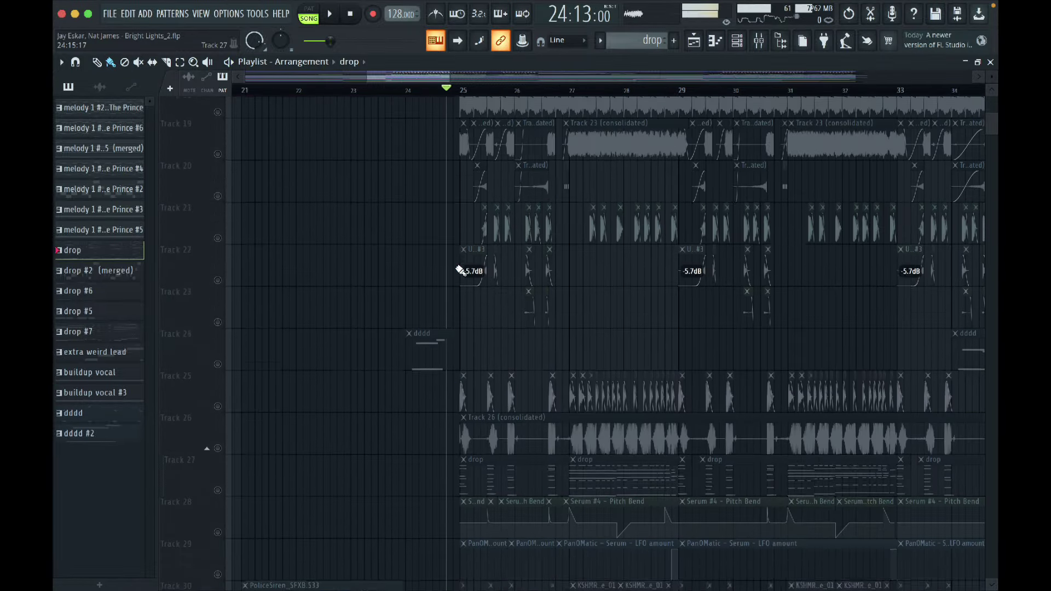
click(218, 301)
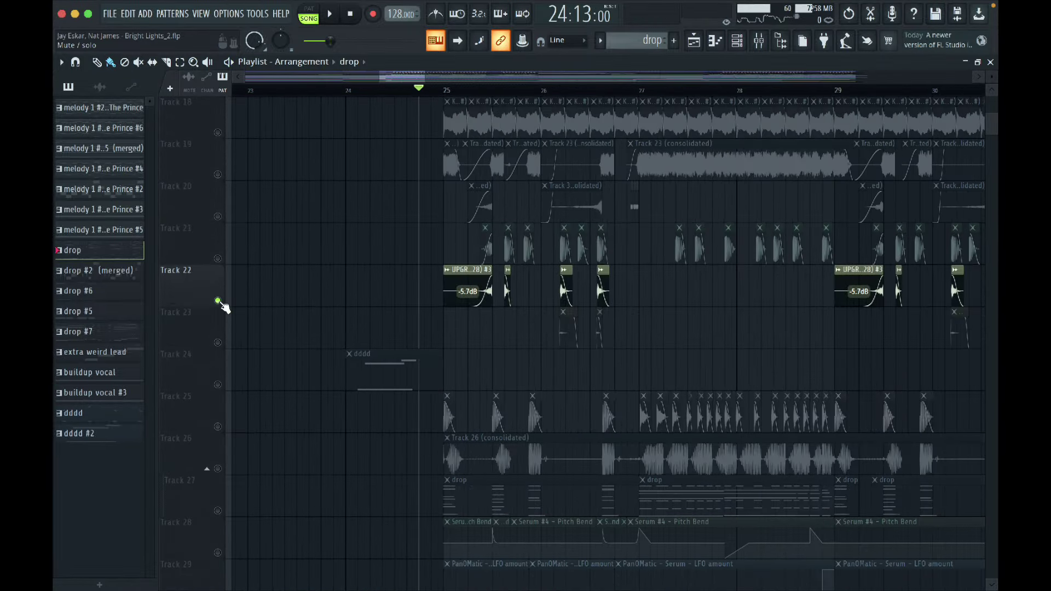
scroll(444, 89, right, 1)
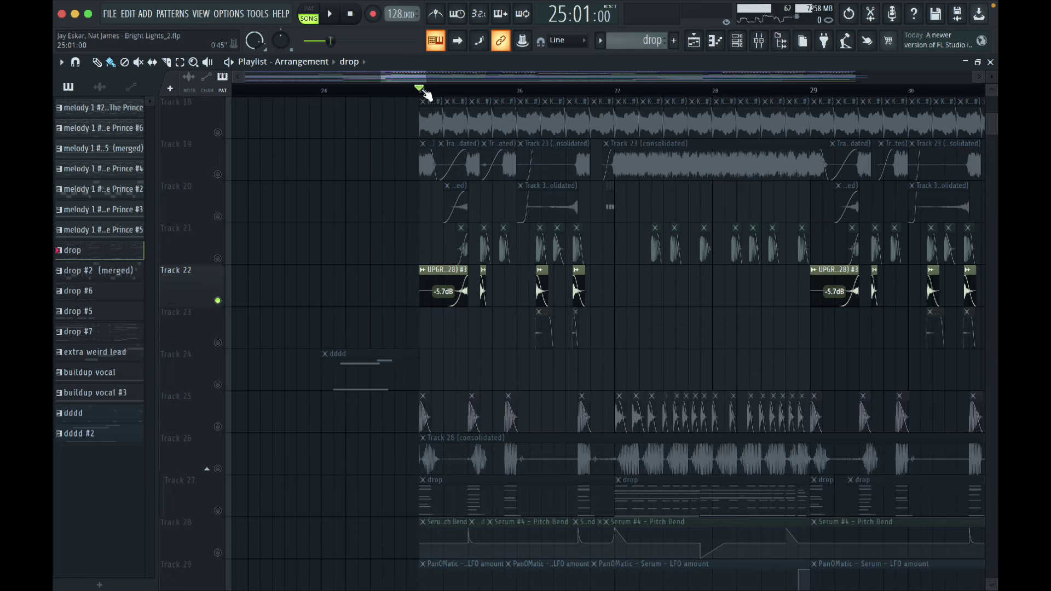
click(218, 259)
click(218, 259)
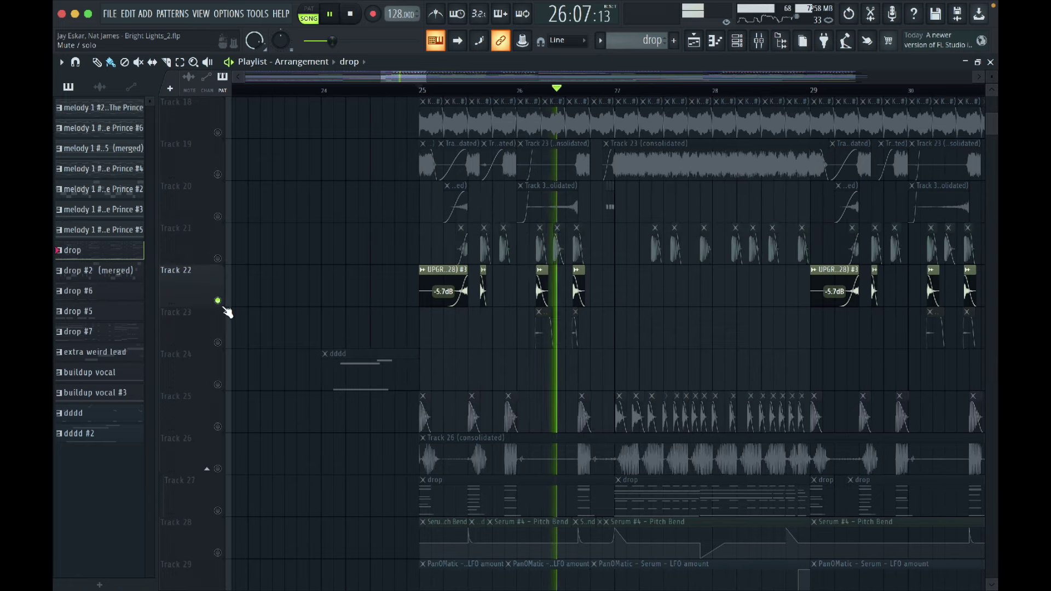
- Enable Track 23 and play its clips together with Track 22 in the first bars of the drop
click(218, 343)
scroll(518, 339, down, 3)
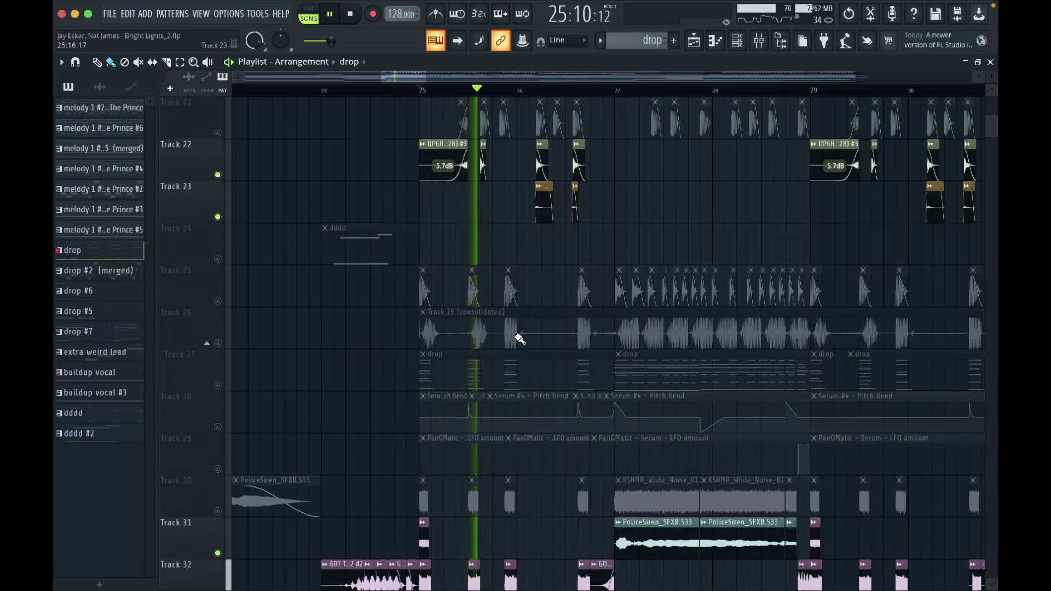
ctrl+scroll(624, 257, up, 2)
ctrl+scroll(628, 257, down, 2)
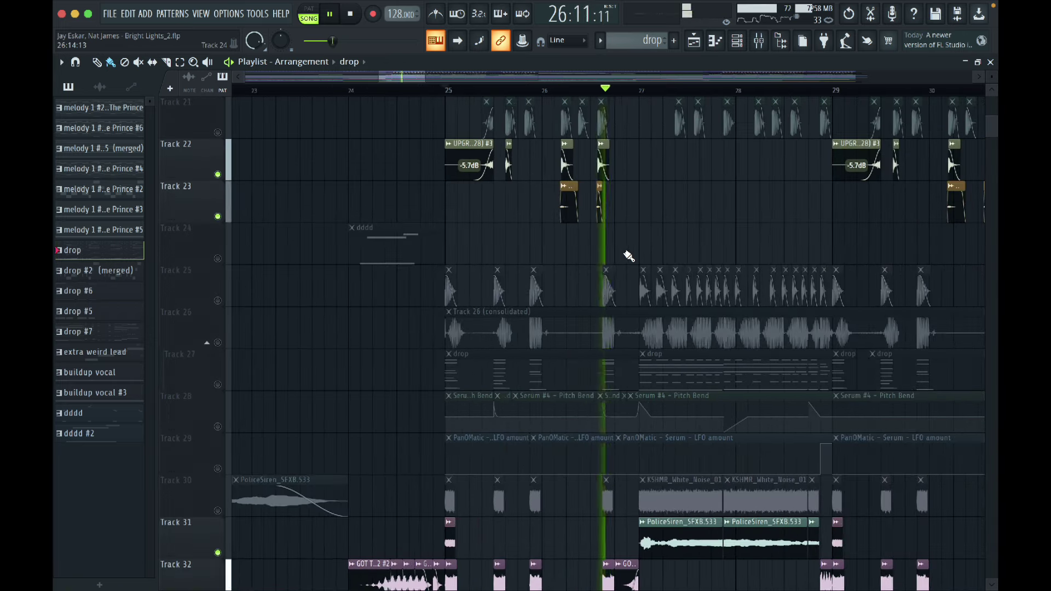
key(space)
- Enable Track 25 and listen to its clips with the other enabled tracks from bar 25
click(218, 300)
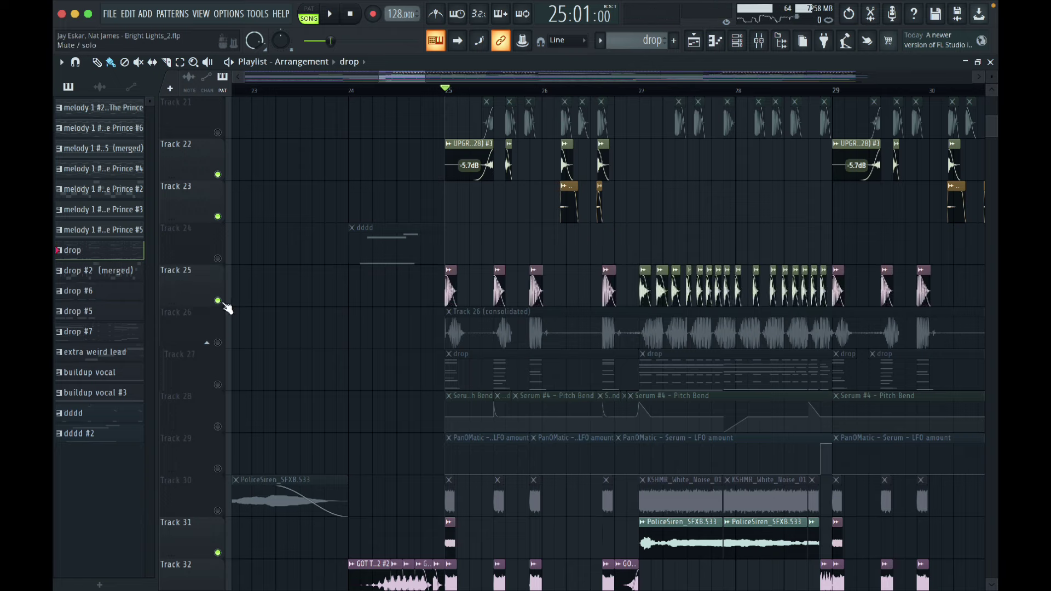
ctrl+scroll(598, 266, up, 2)
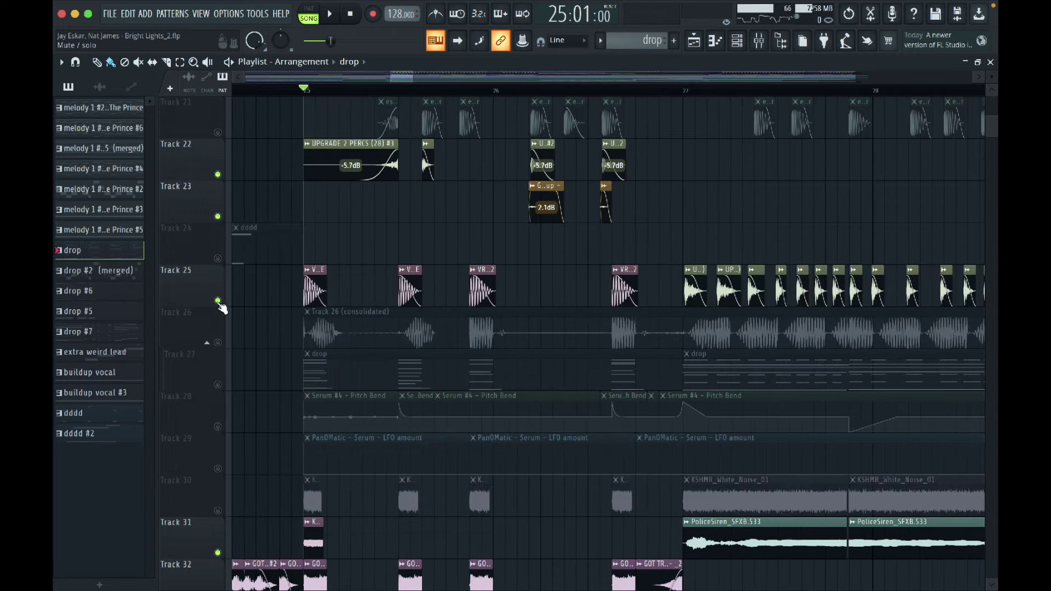
ctrl+scroll(340, 283, down, 3)
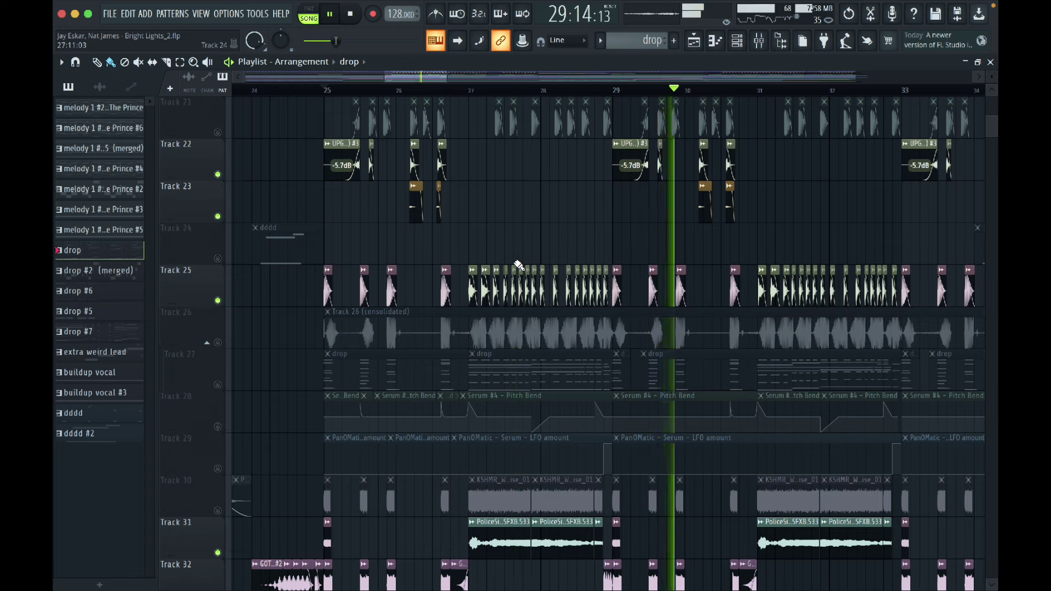
scroll(516, 266, down, 3)
key(space)
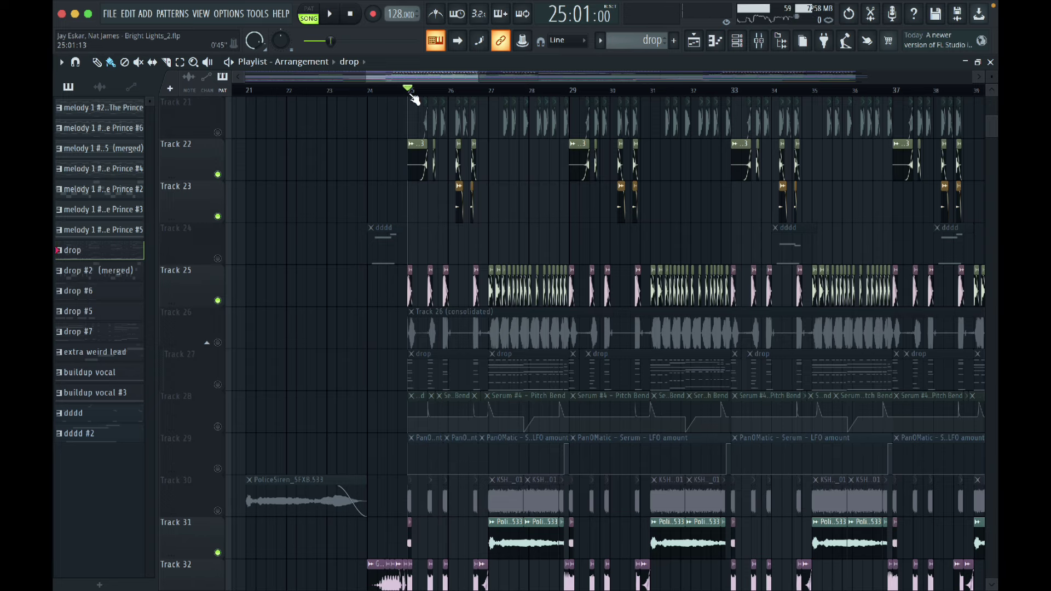
- Replay the enabled layers from bar 25 and enable the Serum #4 pitch bend and PanOMatic LFO amount automation on Tracks 28 and 29
key(space)
scroll(438, 273, down, 5)
scroll(465, 329, up, 3)
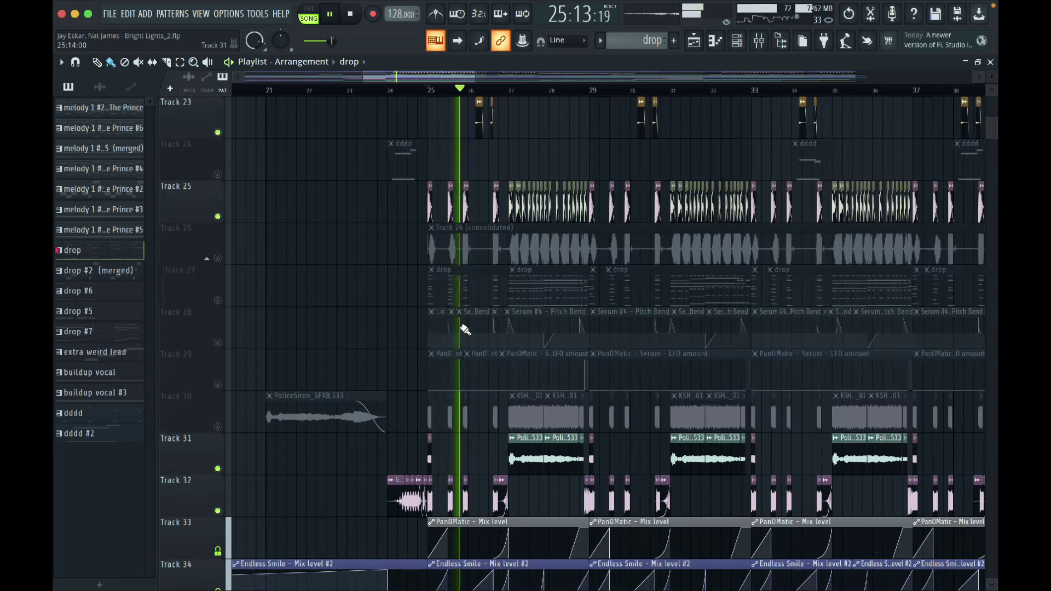
scroll(464, 329, up, 2)
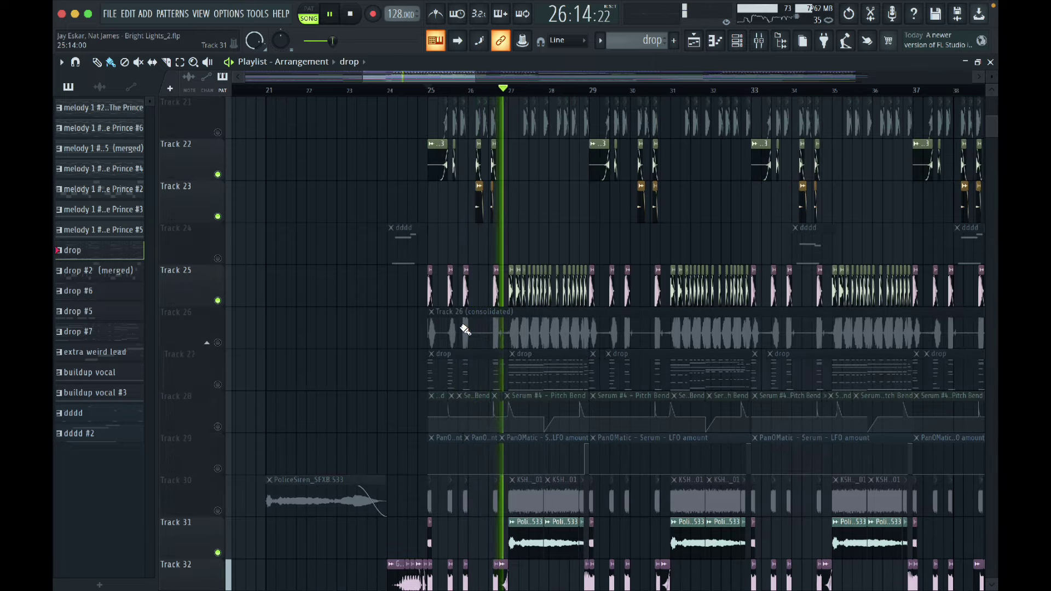
scroll(464, 329, down, 4)
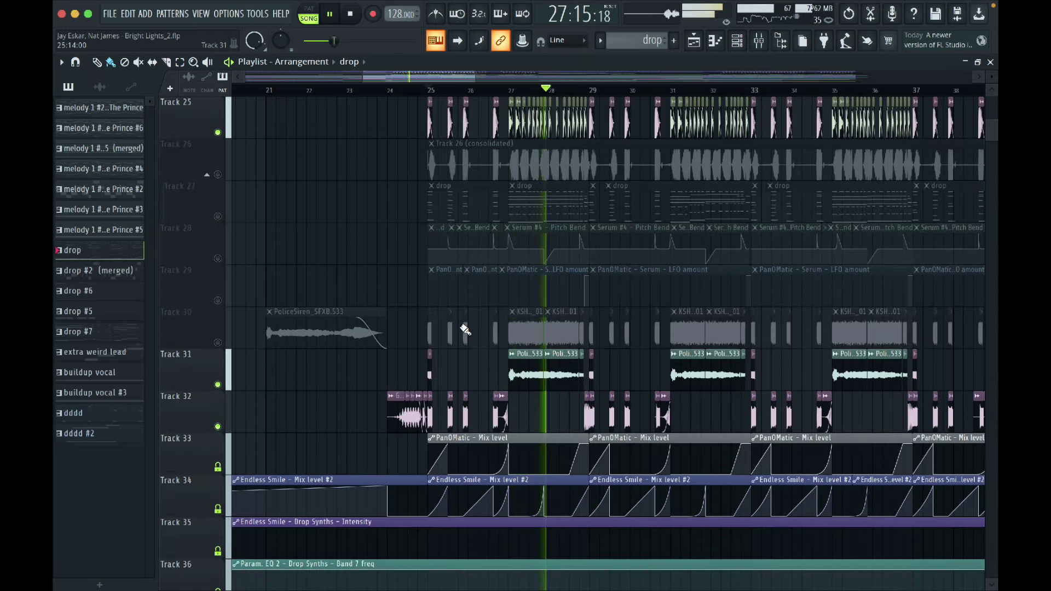
click(218, 259)
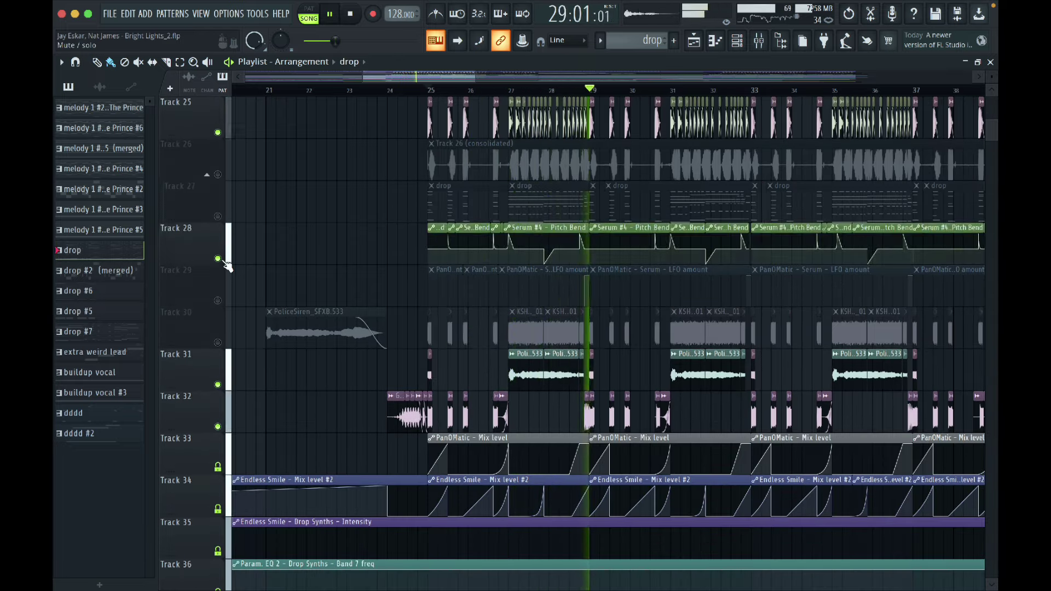
click(217, 300)
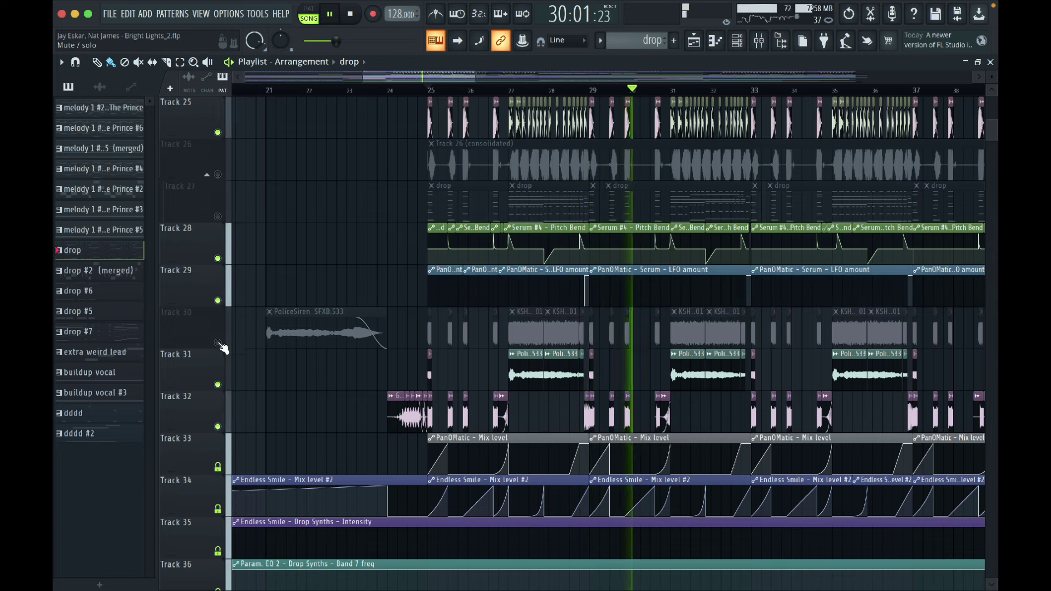
key(space)
- Enable the consolidated audio on Track 26 and listen to the drop from bar 25
click(218, 174)
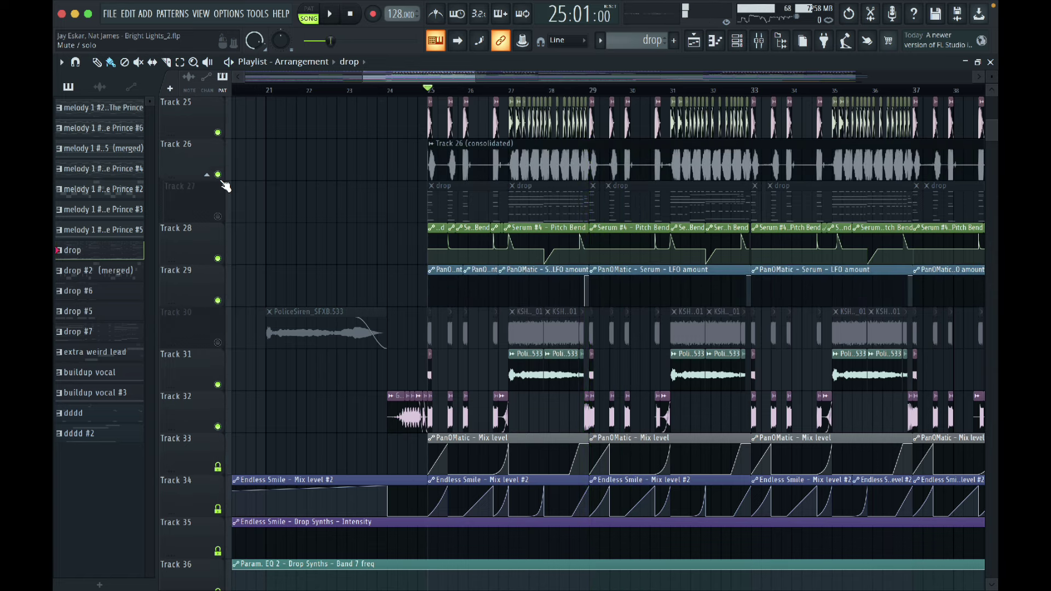
key(space)
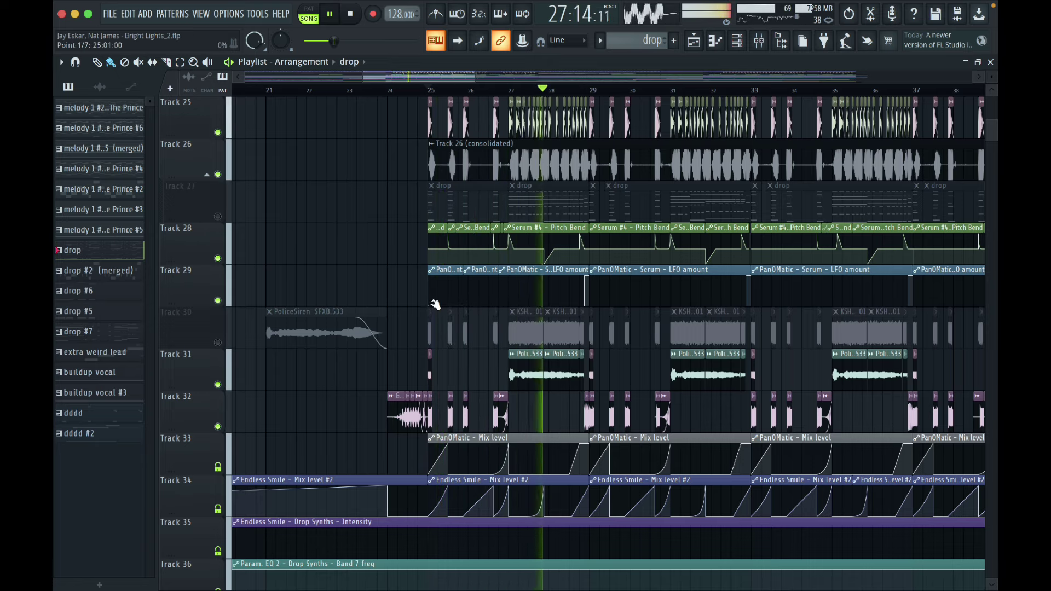
key(space)
- Enable the white noise clips on Track 30 and play the drop from bar 25
click(218, 343)
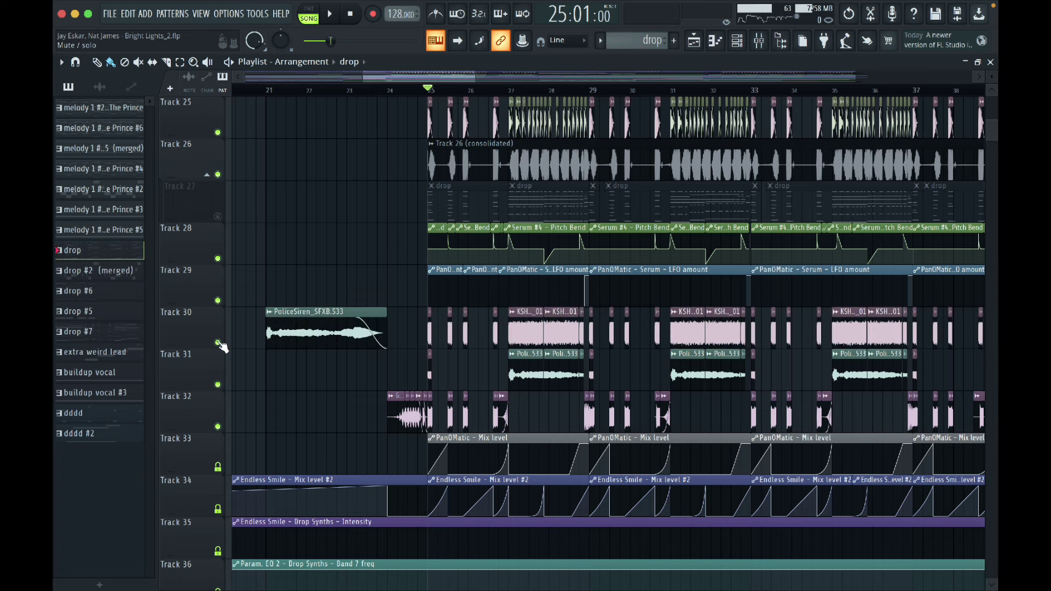
key(space)
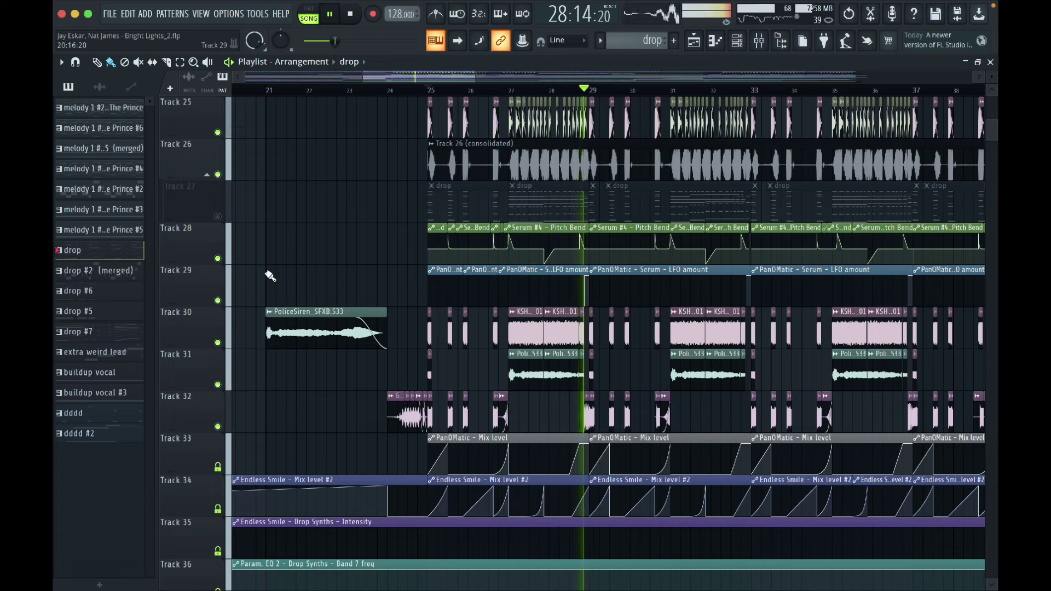
key(space)
- Enable all playlist tracks, mute Tracks 26 and 30, and listen to the drop from bar 25 without them
ctrl+click(218, 259)
ctrl+click(218, 259)
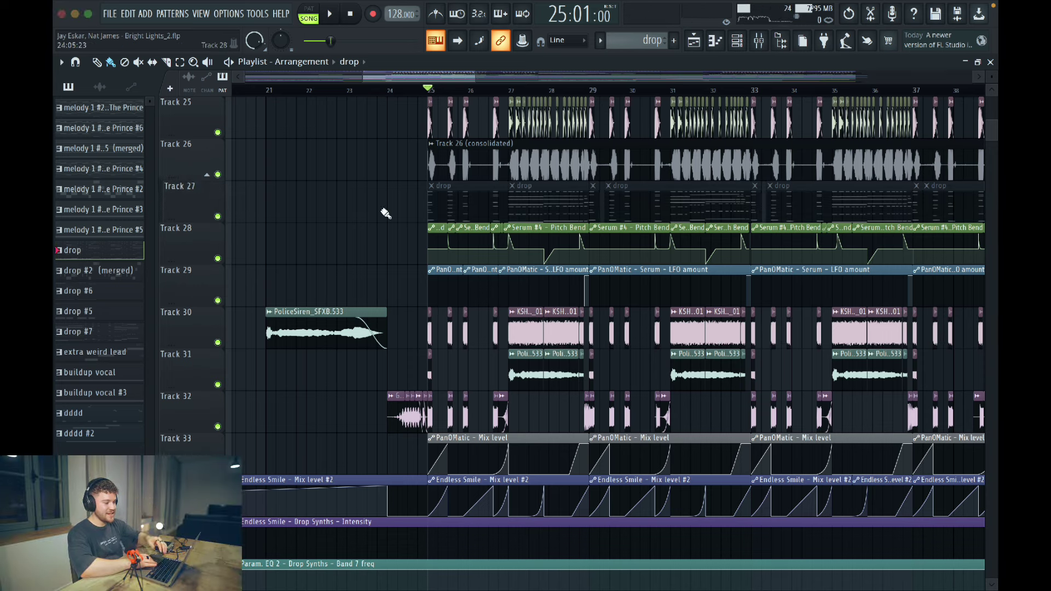
click(218, 174)
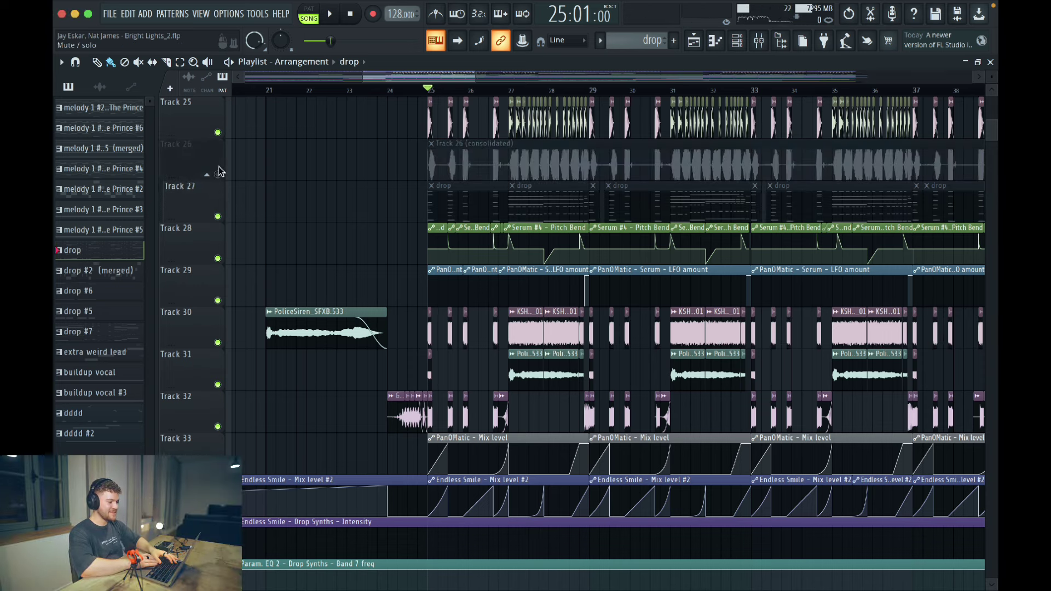
click(219, 343)
key(space)
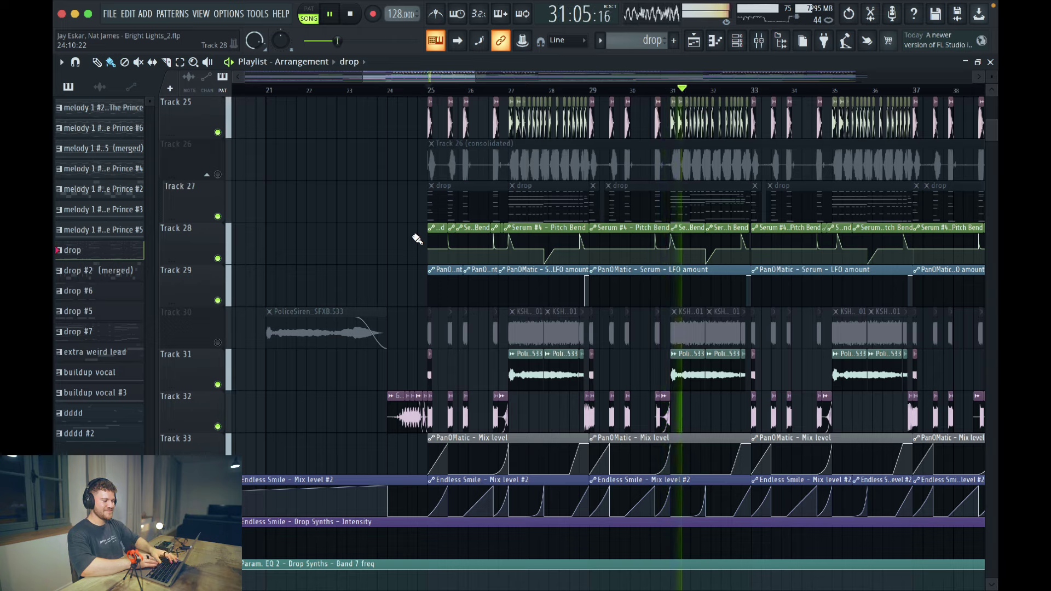
- Solo the consolidated audio on Track 26
click(217, 174)
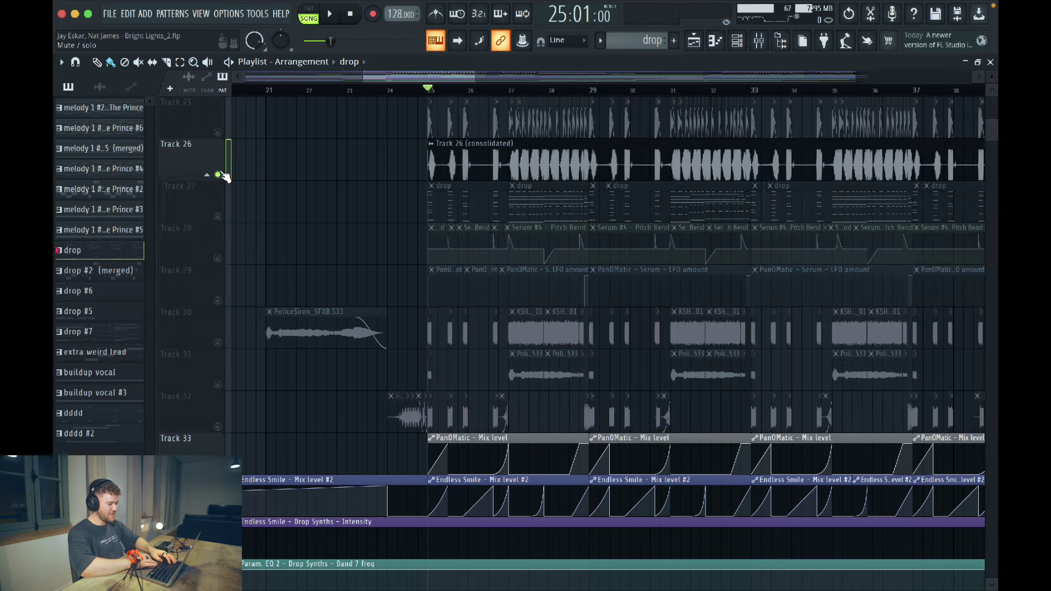